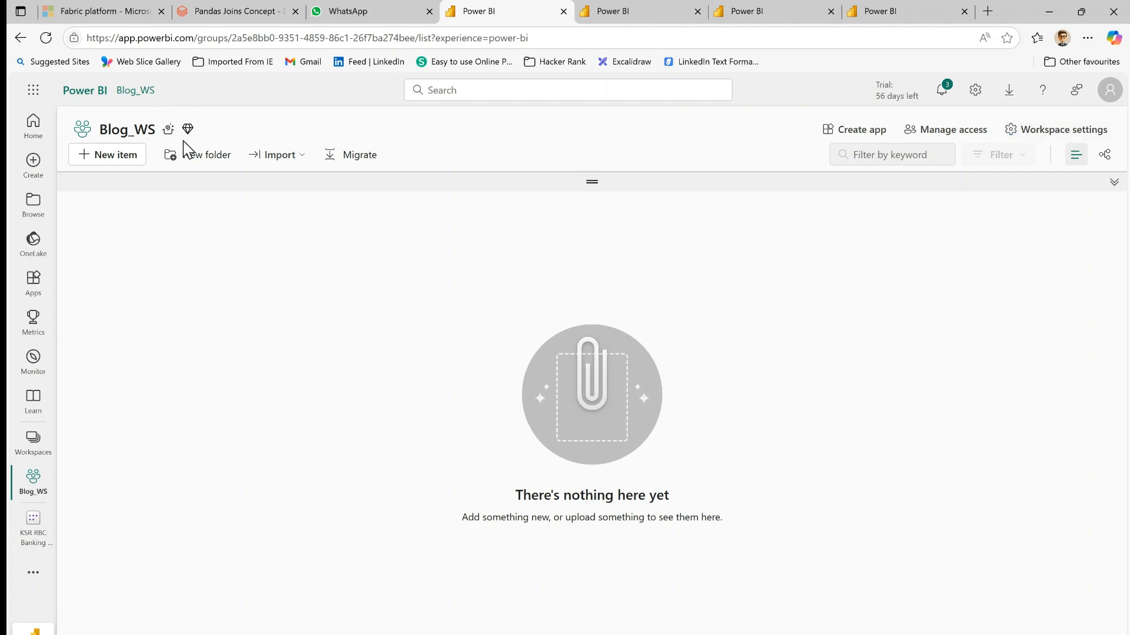
Step: Review the license configuration and available license modes in the Blog_WS workspace settings, and close the settings
{"action": "mouse_move", "coordinate": [171, 137]}
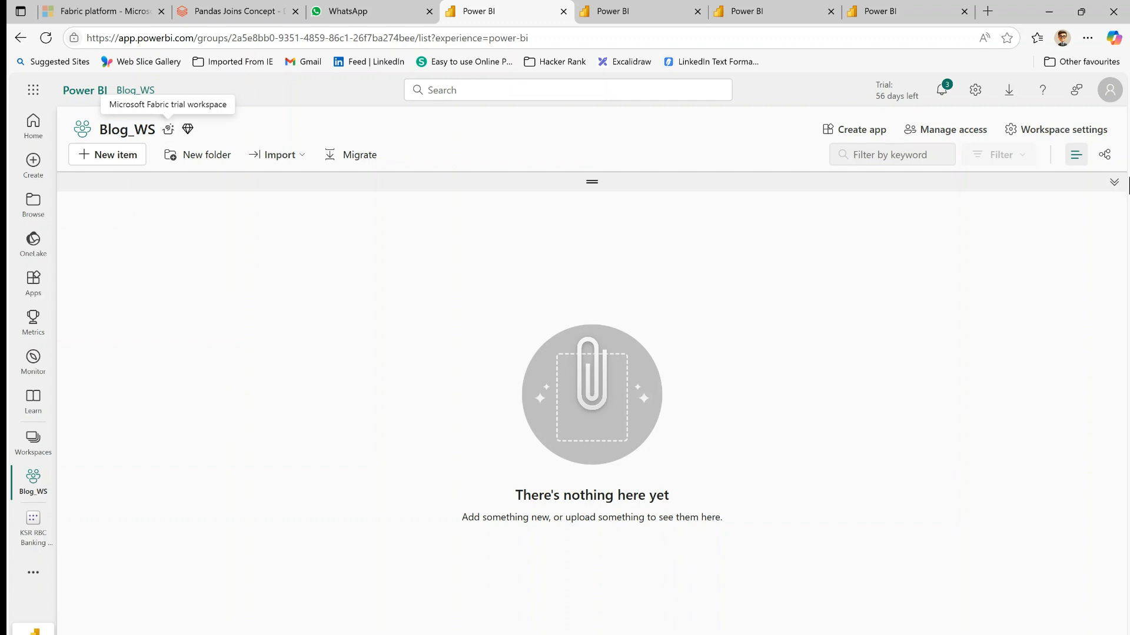
{"action": "left_click", "coordinate": [1028, 140]}
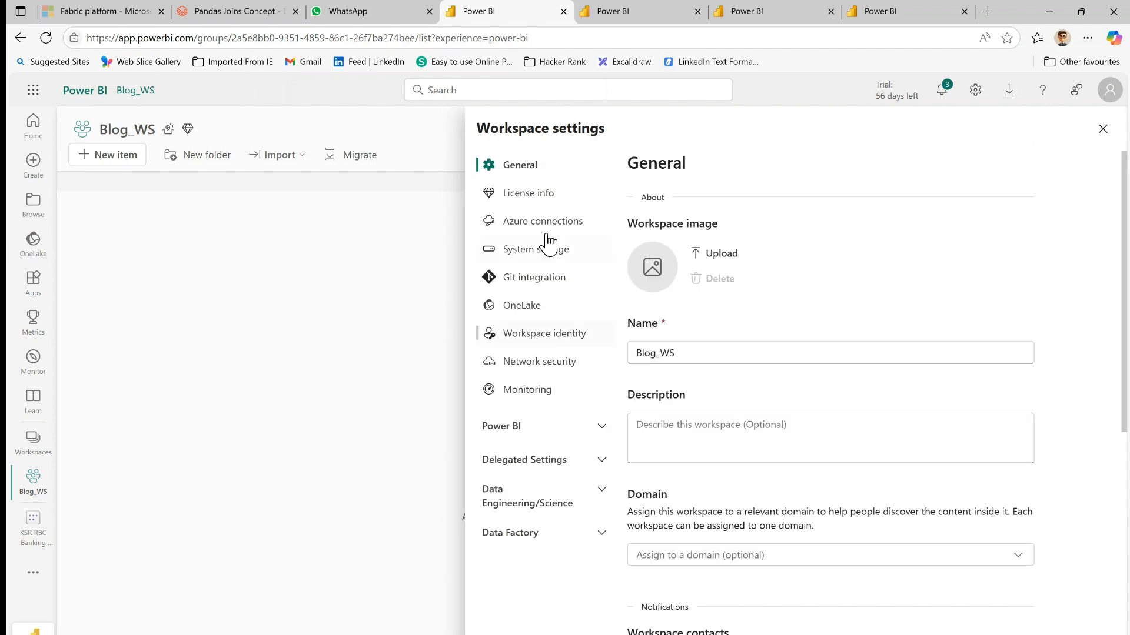
{"action": "left_click", "coordinate": [545, 206]}
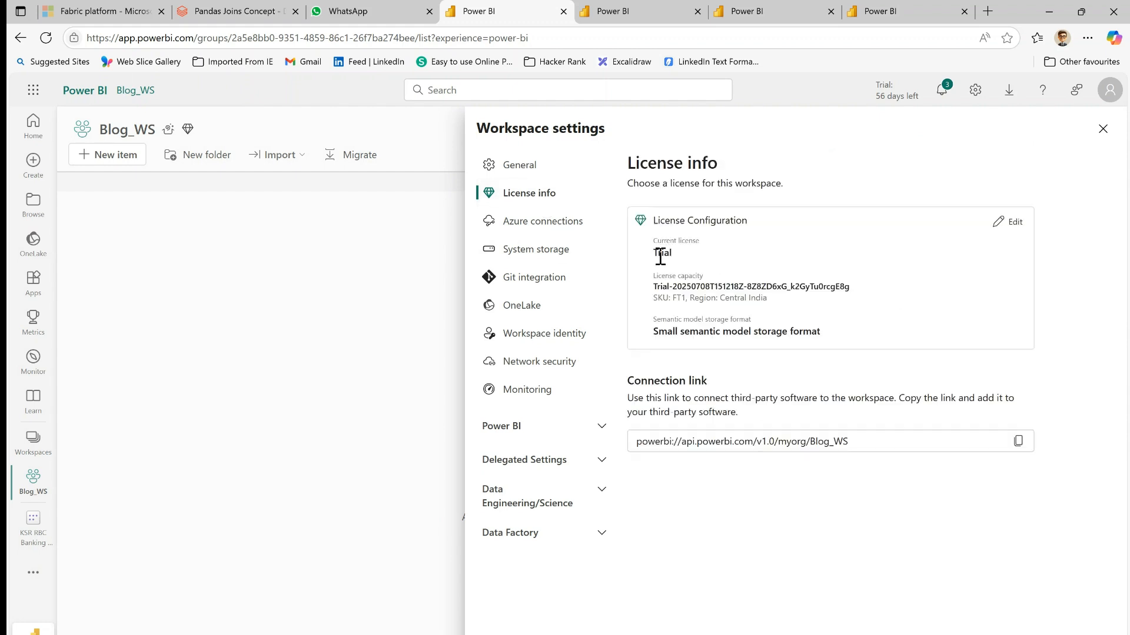
{"action": "left_click", "coordinate": [1006, 227]}
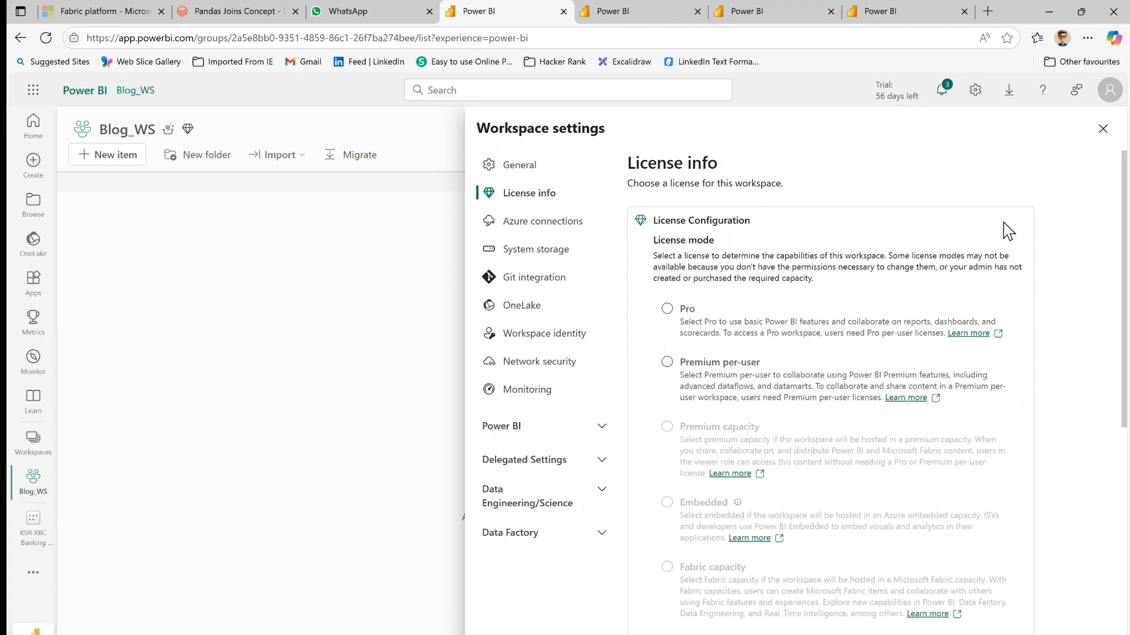
{"action": "scroll", "coordinate": [757, 370], "scroll_direction": "down", "scroll_amount": 4}
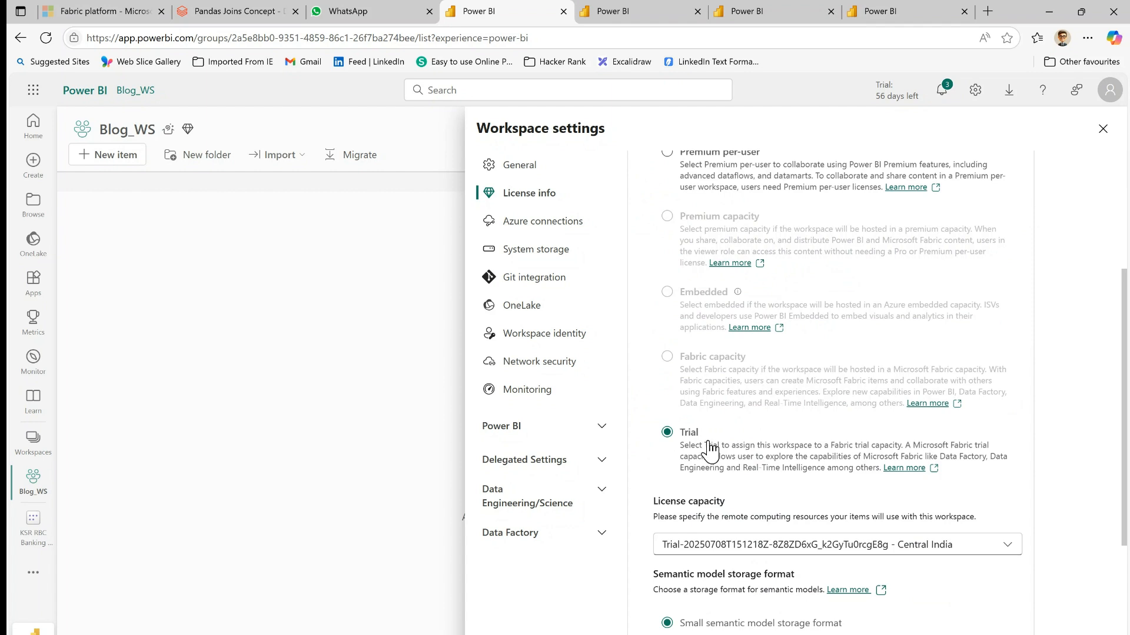
{"action": "scroll", "coordinate": [715, 447], "scroll_direction": "down", "scroll_amount": 3}
{"action": "scroll", "coordinate": [1000, 235], "scroll_direction": "up", "scroll_amount": 7}
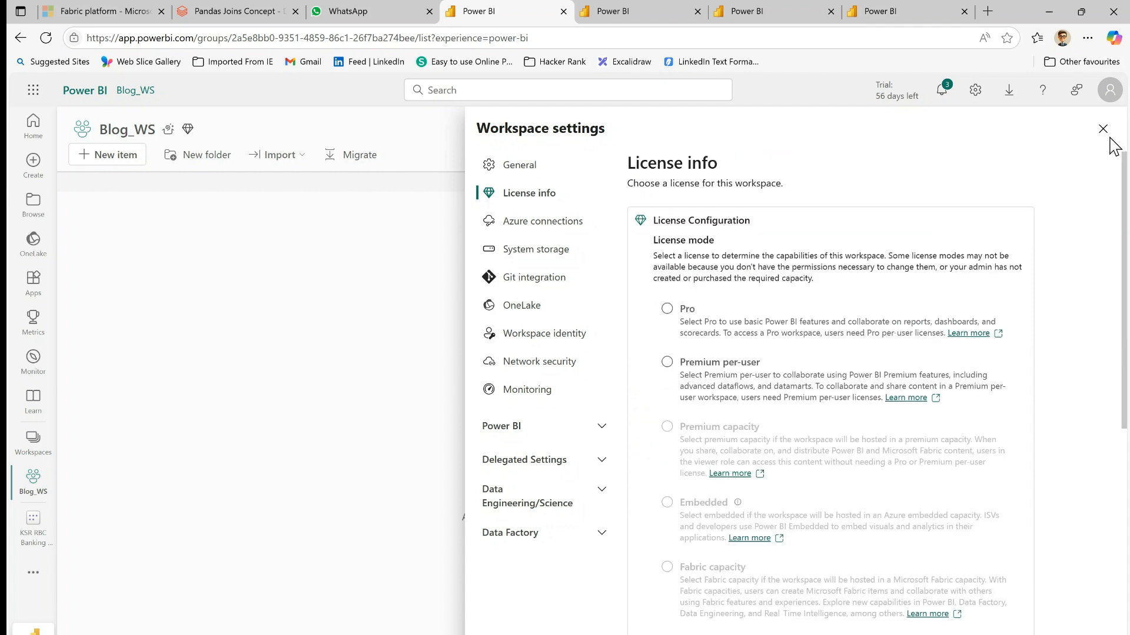
{"action": "left_click", "coordinate": [1103, 129]}
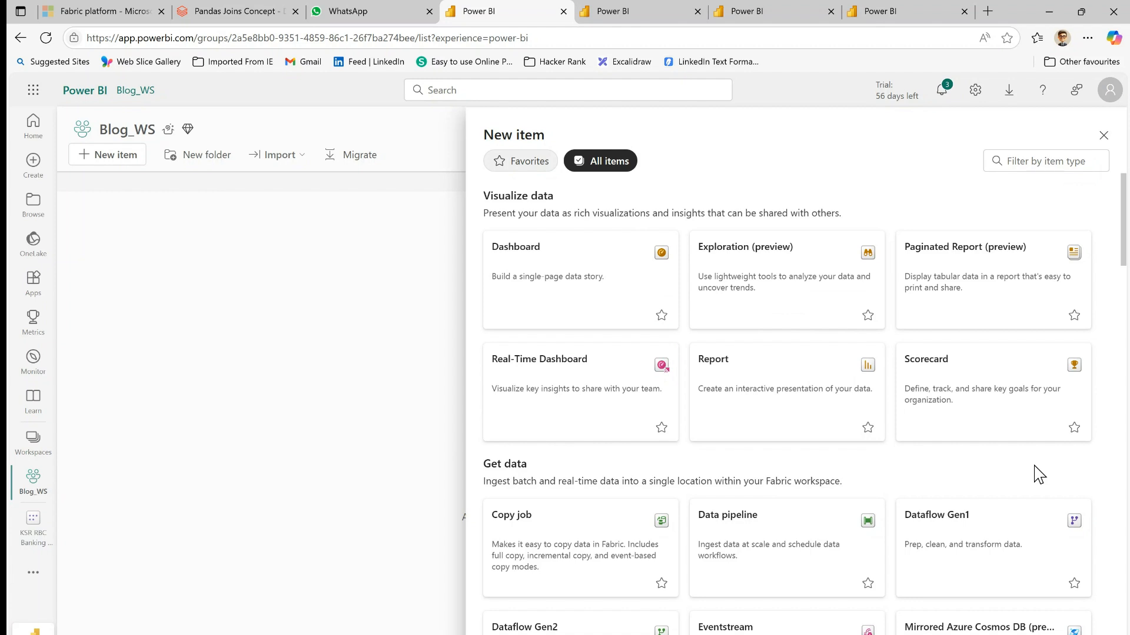
Step: Create a new lakehouse named blog_LS in the Blog_WS workspace, filtering the item types by "lake"
{"action": "scroll", "coordinate": [1034, 470], "scroll_direction": "down", "scroll_amount": 3}
{"action": "scroll", "coordinate": [1034, 471], "scroll_direction": "up", "scroll_amount": 3}
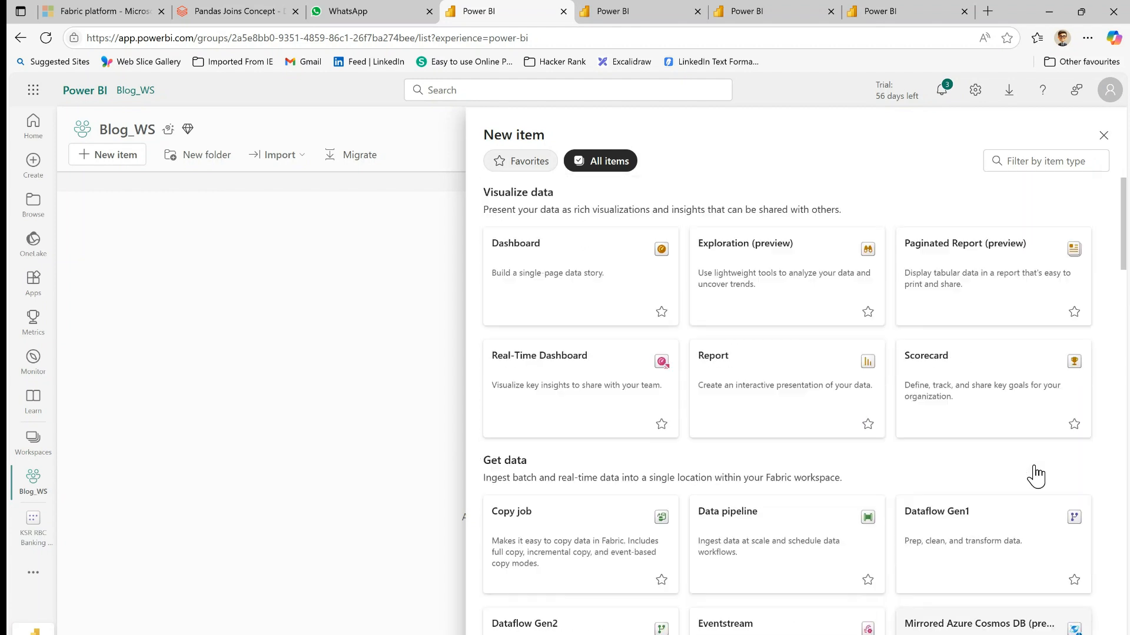
{"action": "left_click", "coordinate": [1034, 162]}
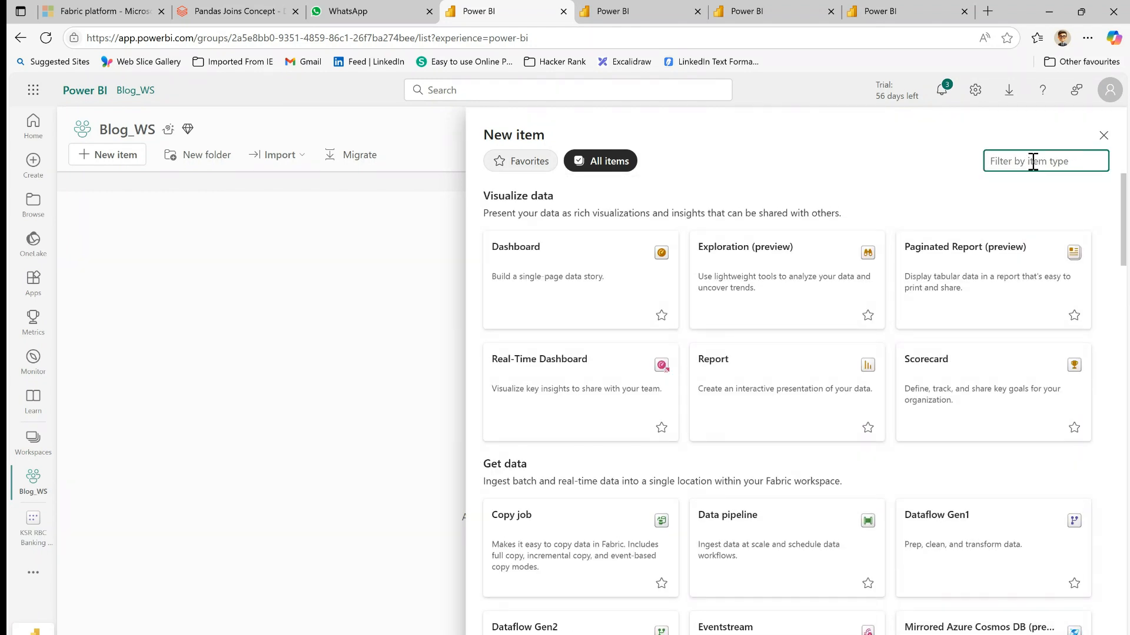
{"action": "type", "text": "lake"}
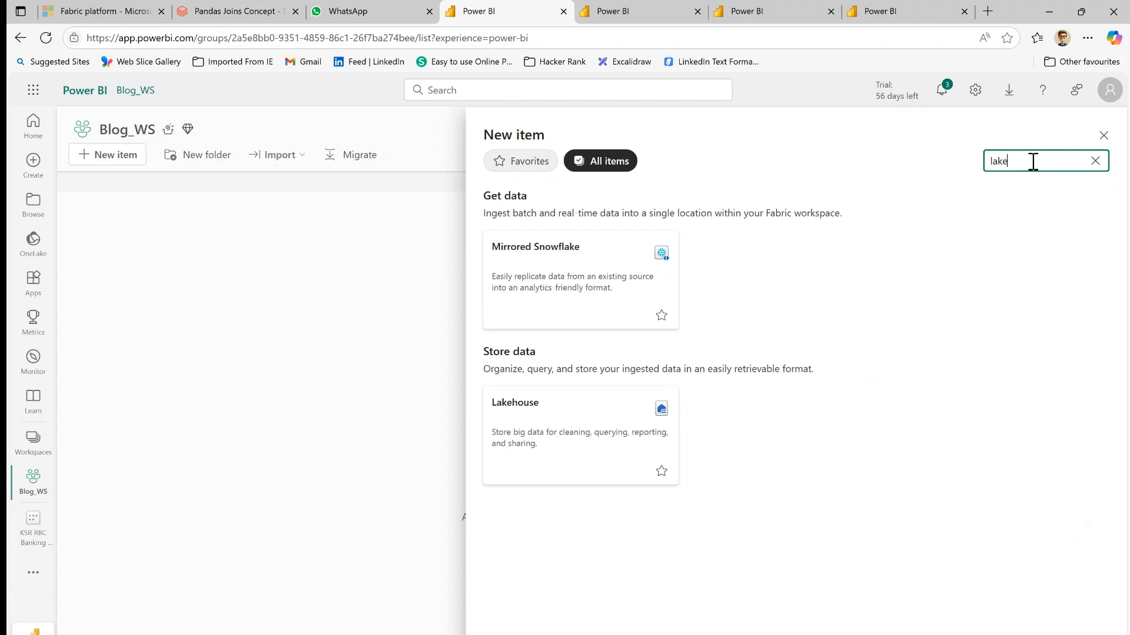
{"action": "left_click", "coordinate": [536, 450]}
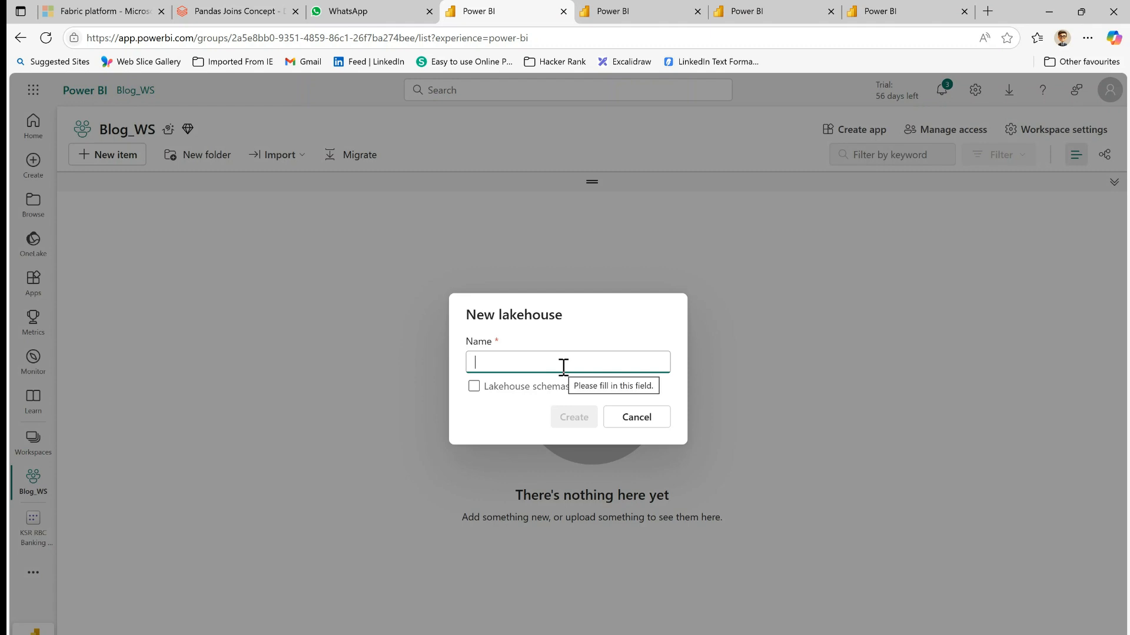
{"action": "type", "text": "b"}
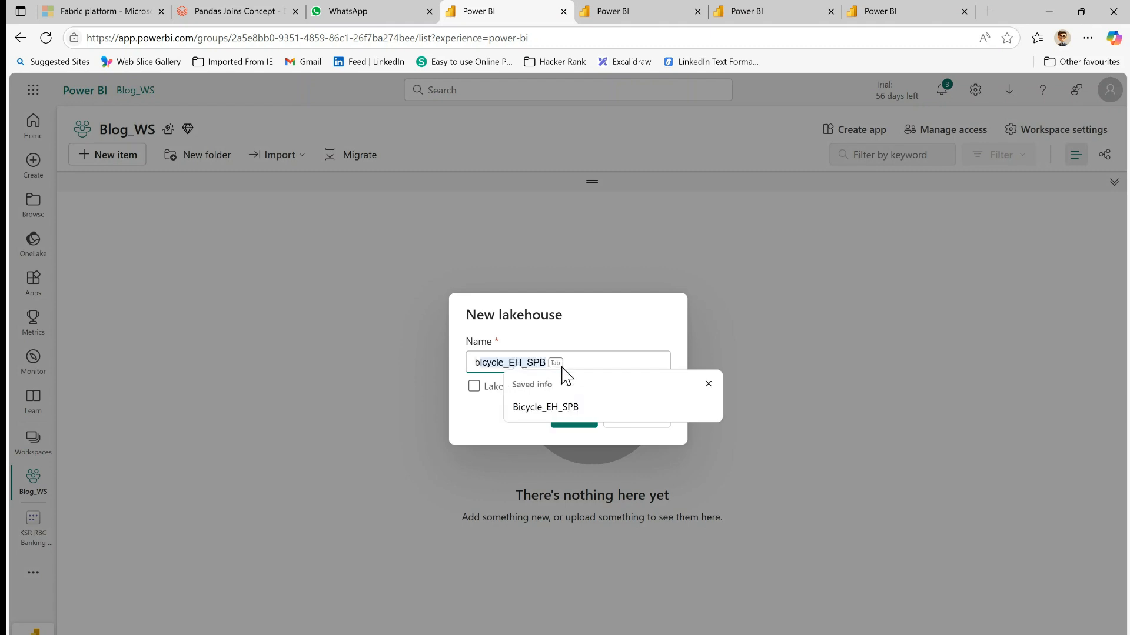
{"action": "type", "text": "log_LS"}
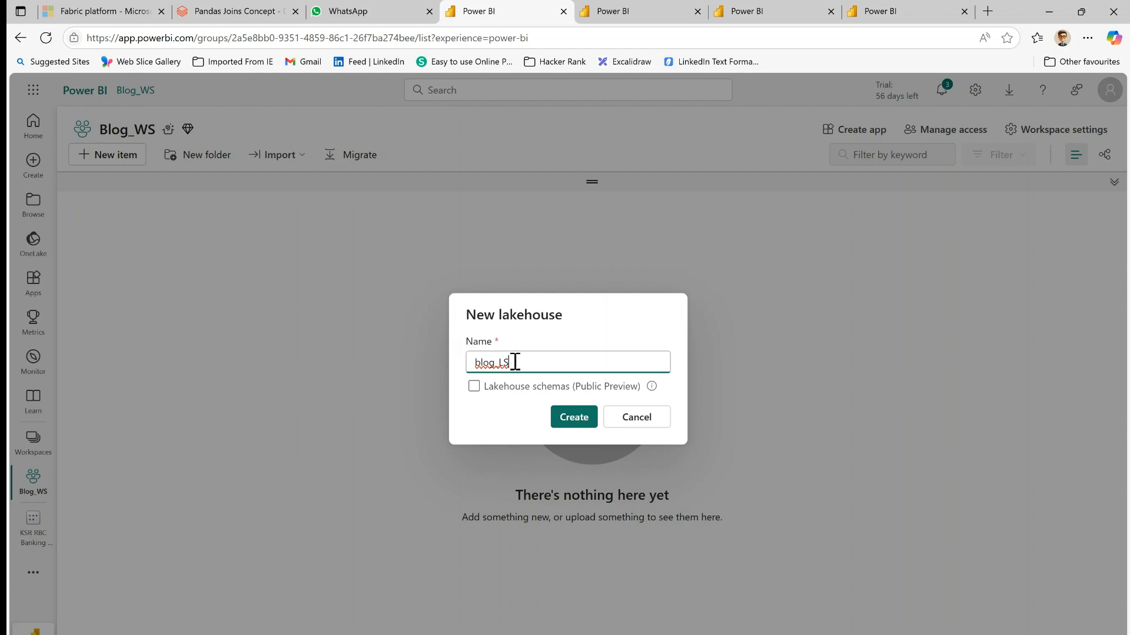
{"action": "left_click", "coordinate": [572, 419]}
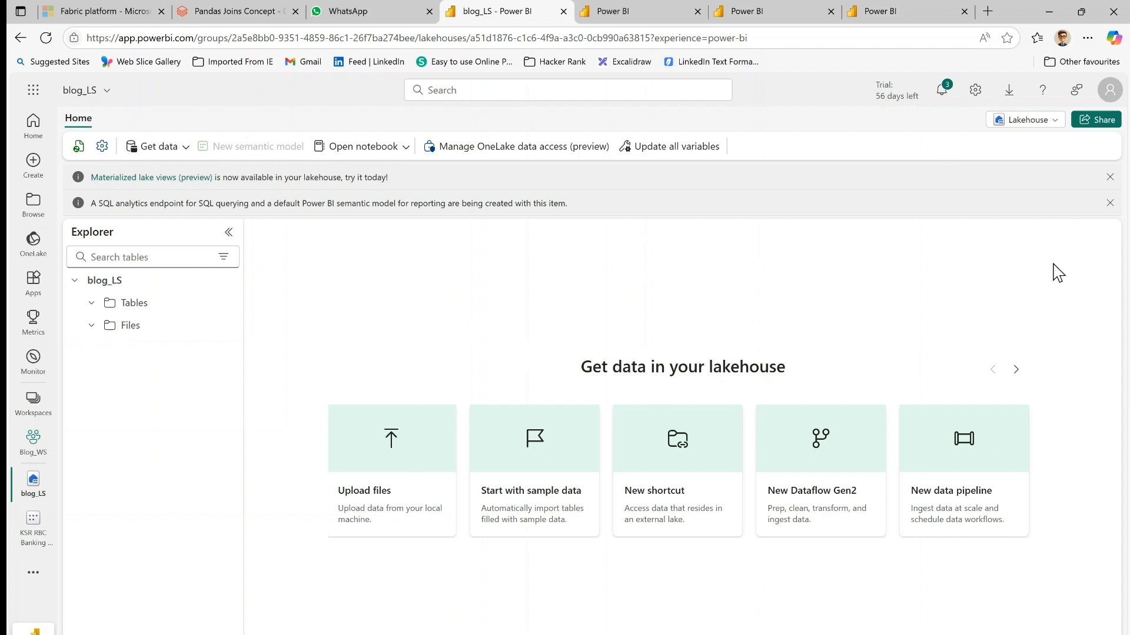
Step: Dismiss the information banners and the SQL analytics endpoint notification in the new lakehouse
{"action": "left_click", "coordinate": [1110, 178]}
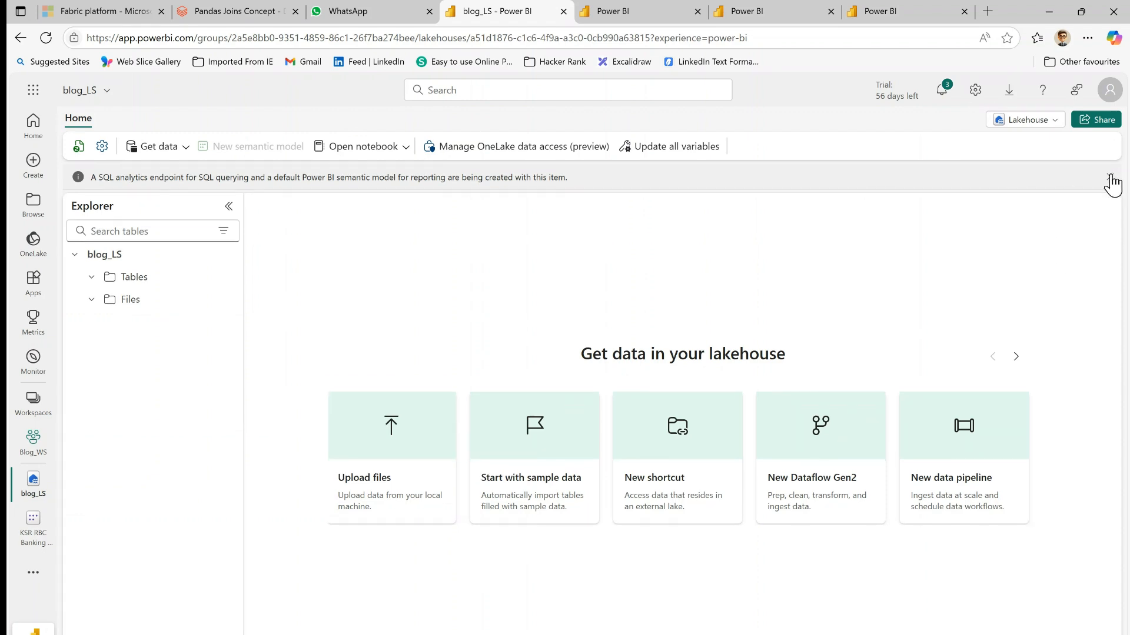
{"action": "left_click", "coordinate": [1109, 179]}
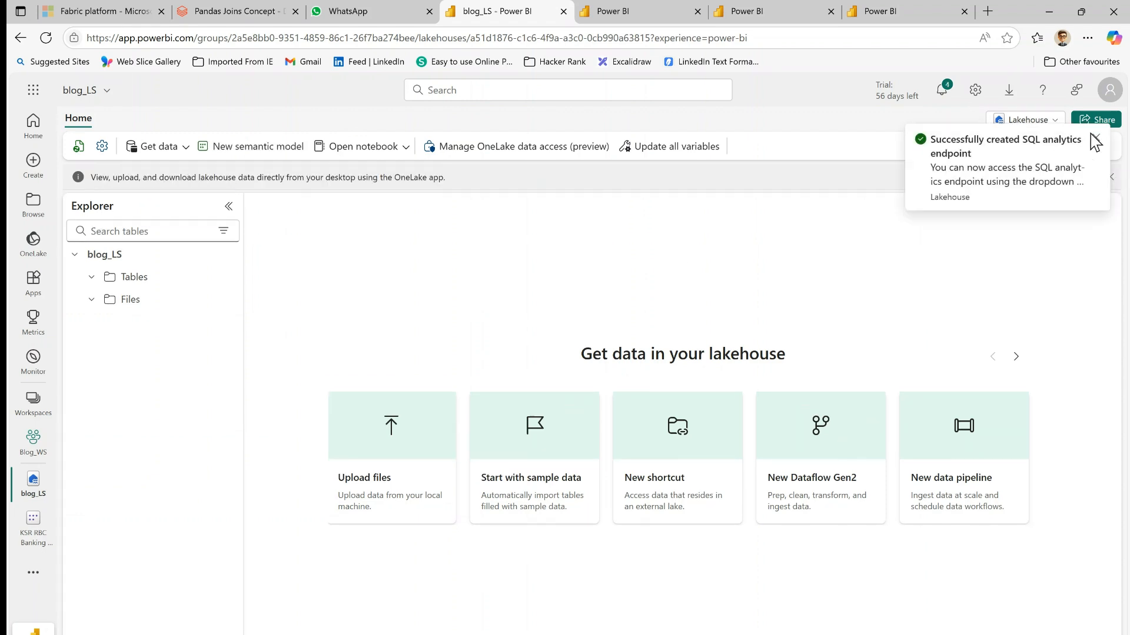
{"action": "left_click", "coordinate": [1096, 141]}
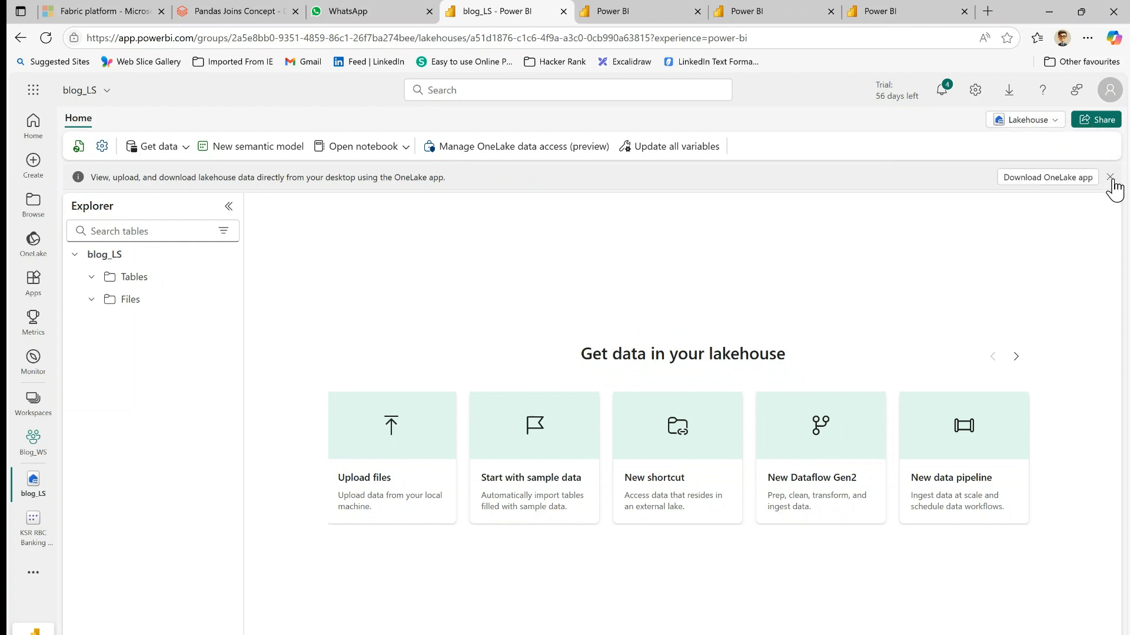
{"action": "left_click", "coordinate": [1112, 178]}
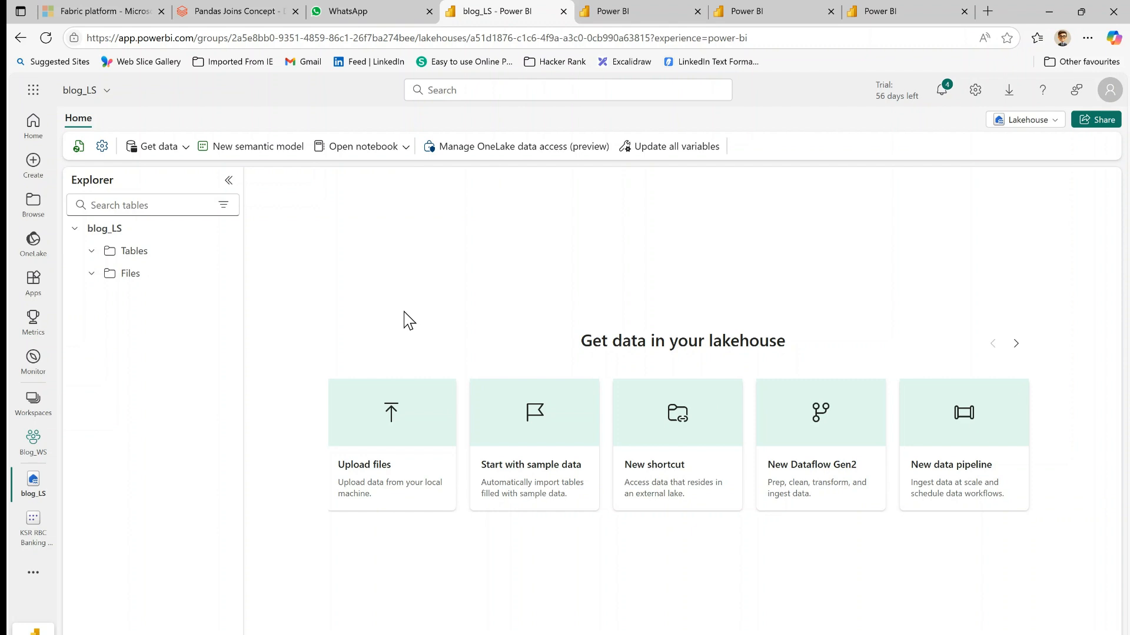
Step: Start a file upload into the Files folder of the blog_LS lakehouse
{"action": "left_click", "coordinate": [132, 275]}
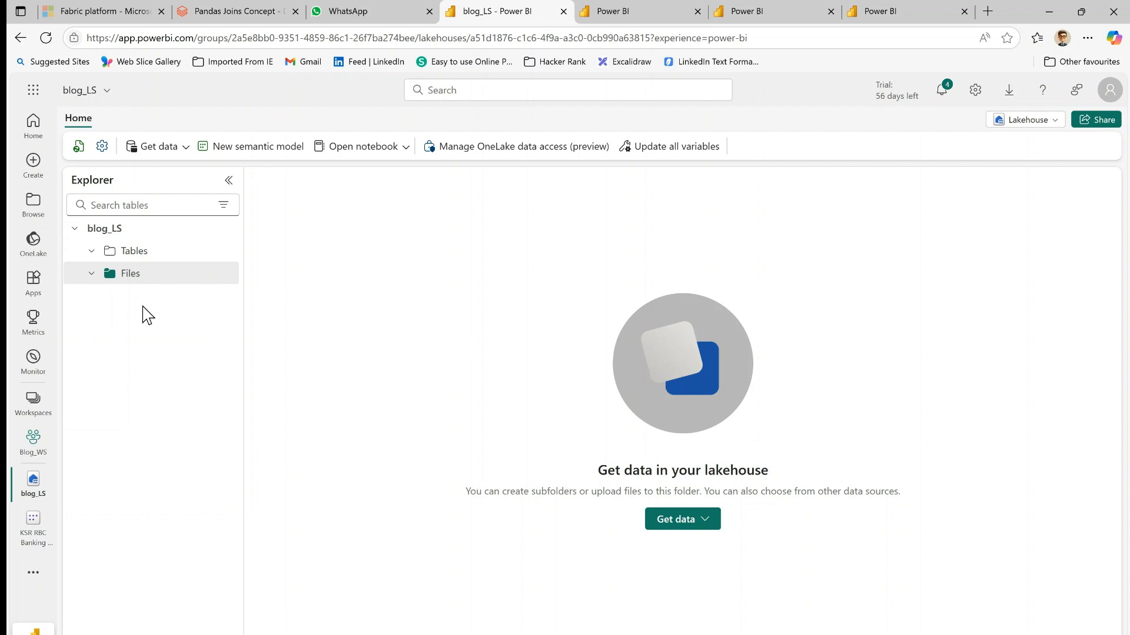
{"action": "mouse_move", "coordinate": [198, 285]}
{"action": "mouse_move", "coordinate": [169, 259]}
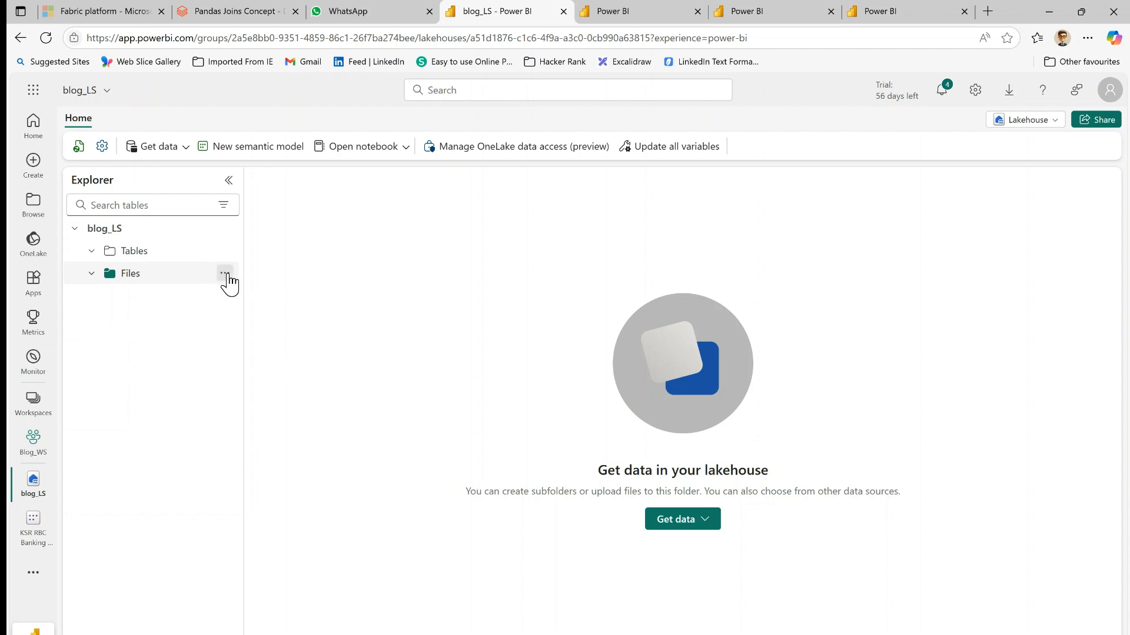
{"action": "left_click", "coordinate": [226, 274]}
{"action": "mouse_move", "coordinate": [301, 354]}
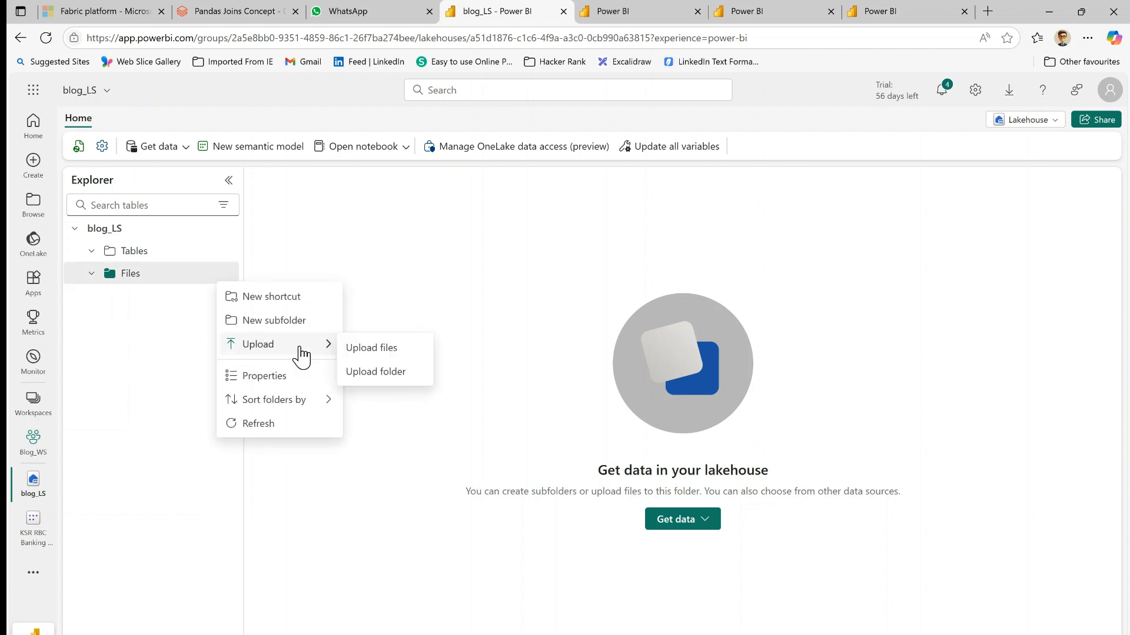
{"action": "left_click", "coordinate": [359, 351]}
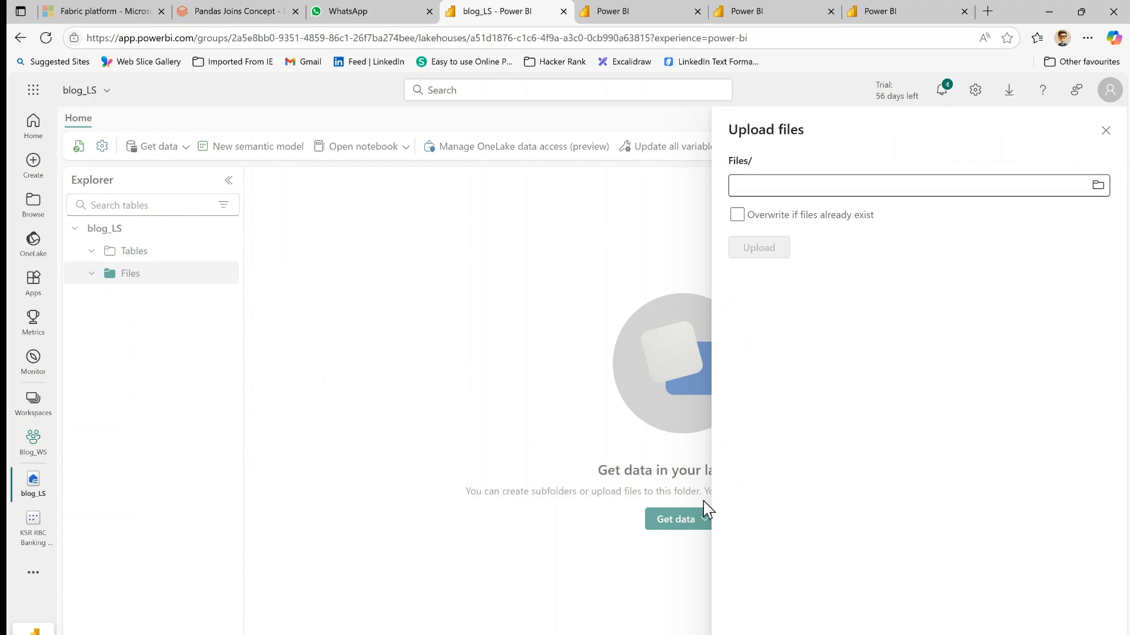
Step: Upload the orders CSV file from the Fabric Community > Blogs folder on drive D: and close the upload form
{"action": "left_click", "coordinate": [1098, 185]}
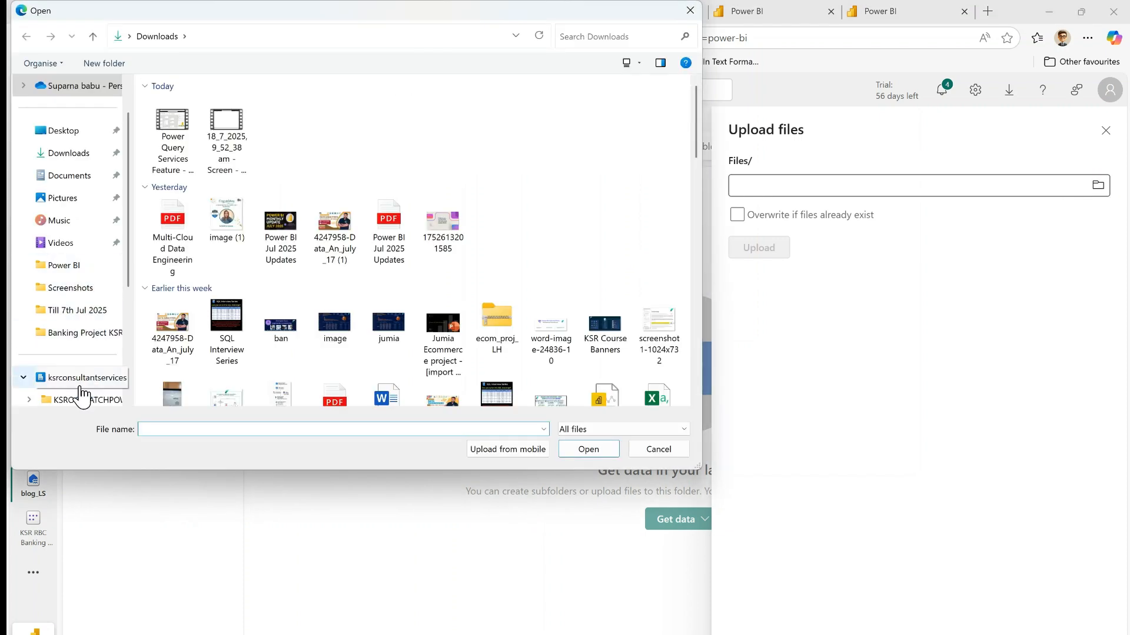
{"action": "scroll", "coordinate": [81, 391], "scroll_direction": "down", "scroll_amount": 2}
{"action": "left_click", "coordinate": [86, 353]}
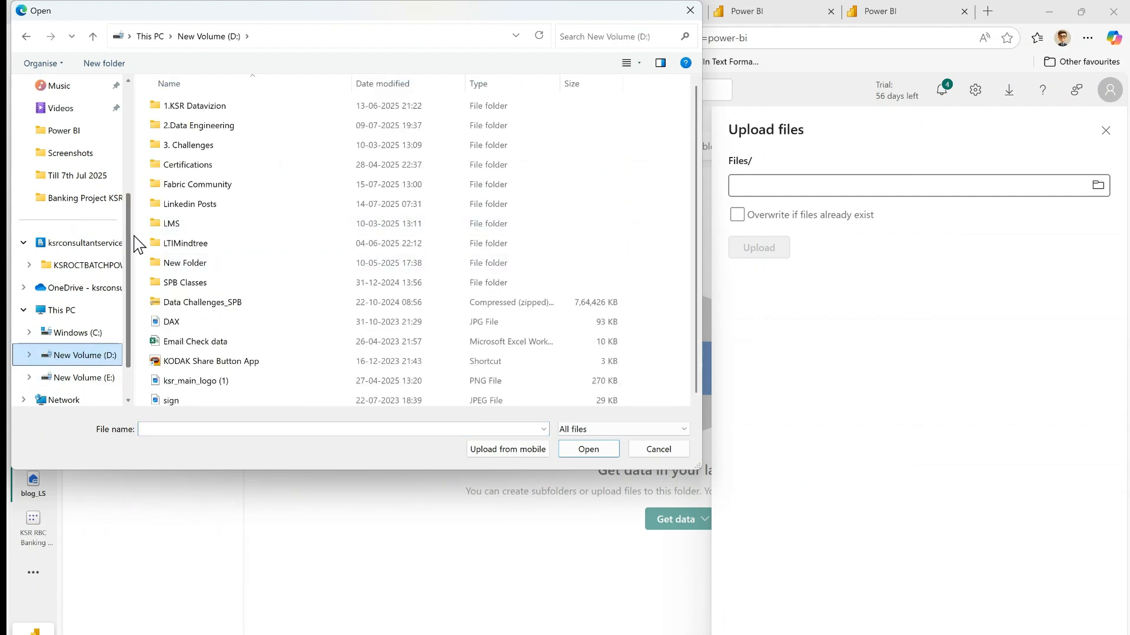
{"action": "left_click_drag", "start_coordinate": [133, 174], "coordinate": [88, 175]}
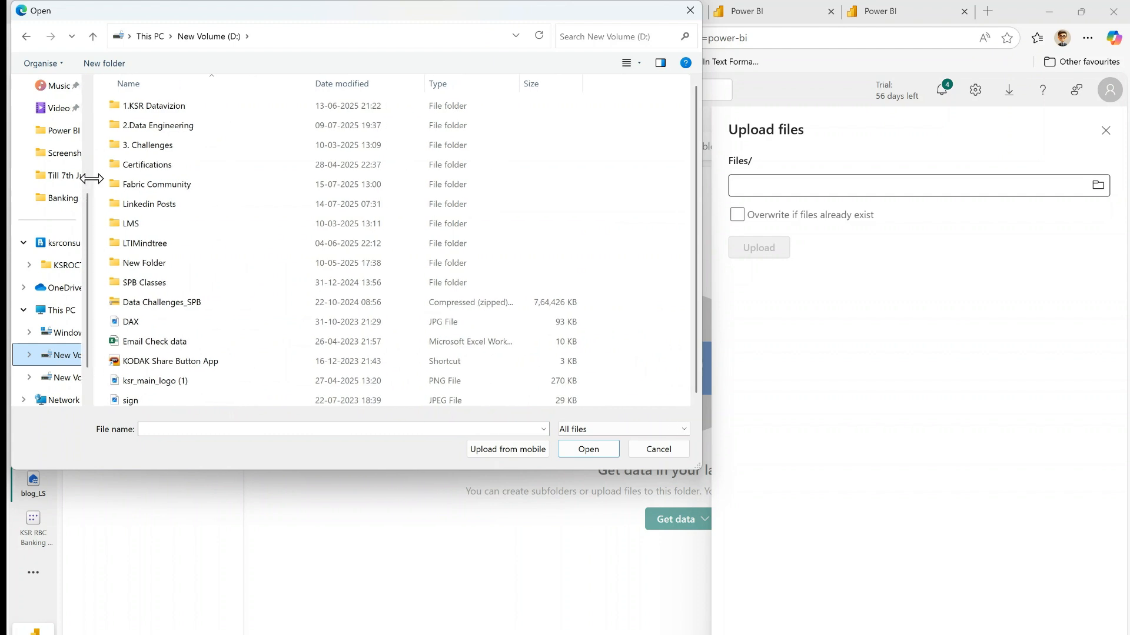
{"action": "double_click", "coordinate": [176, 186]}
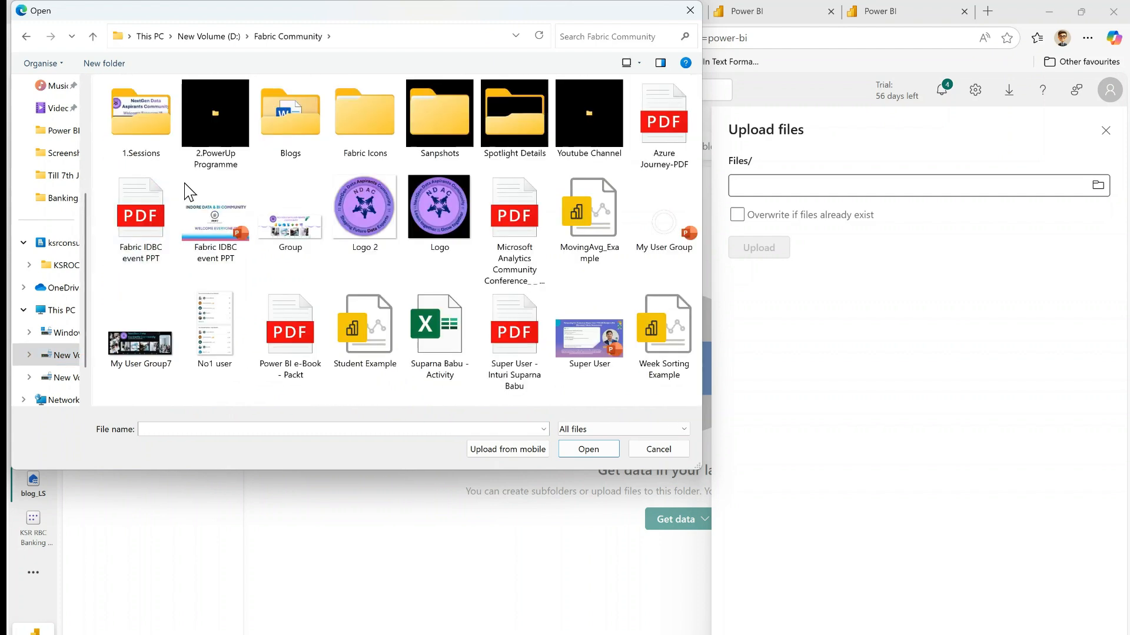
{"action": "left_click", "coordinate": [287, 145]}
{"action": "double_click", "coordinate": [287, 147]}
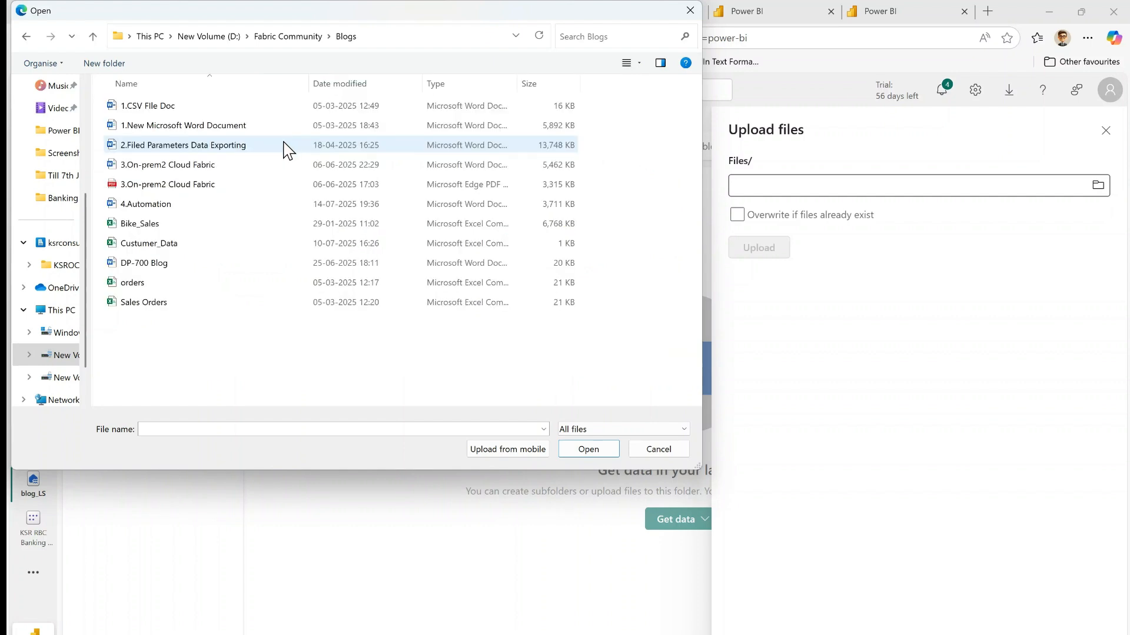
{"action": "left_click", "coordinate": [130, 286]}
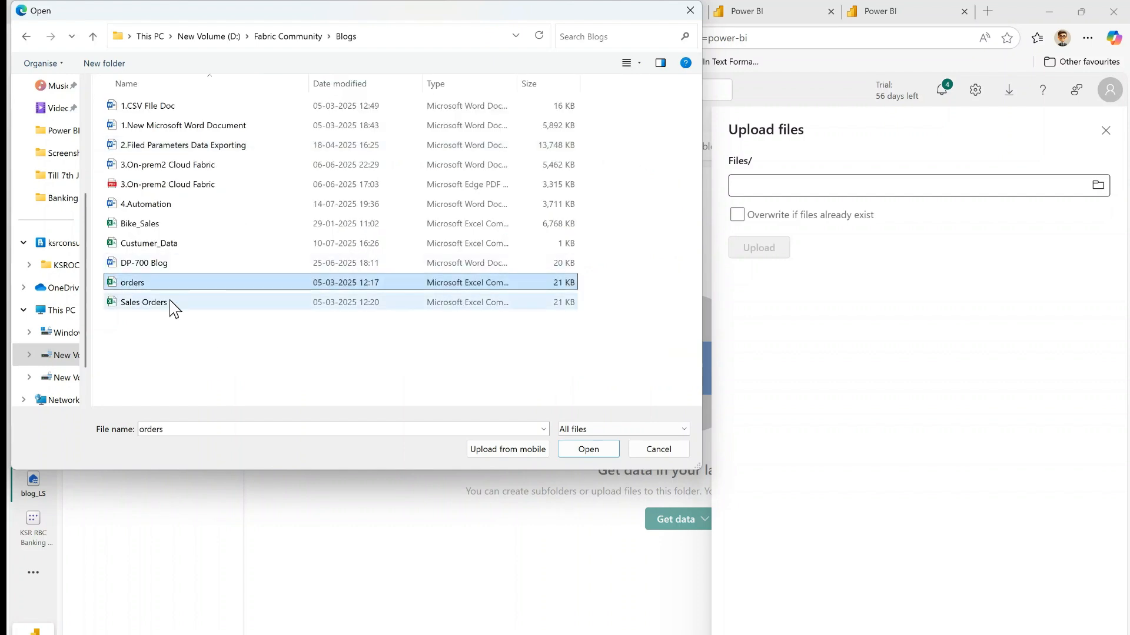
{"action": "left_click", "coordinate": [589, 449]}
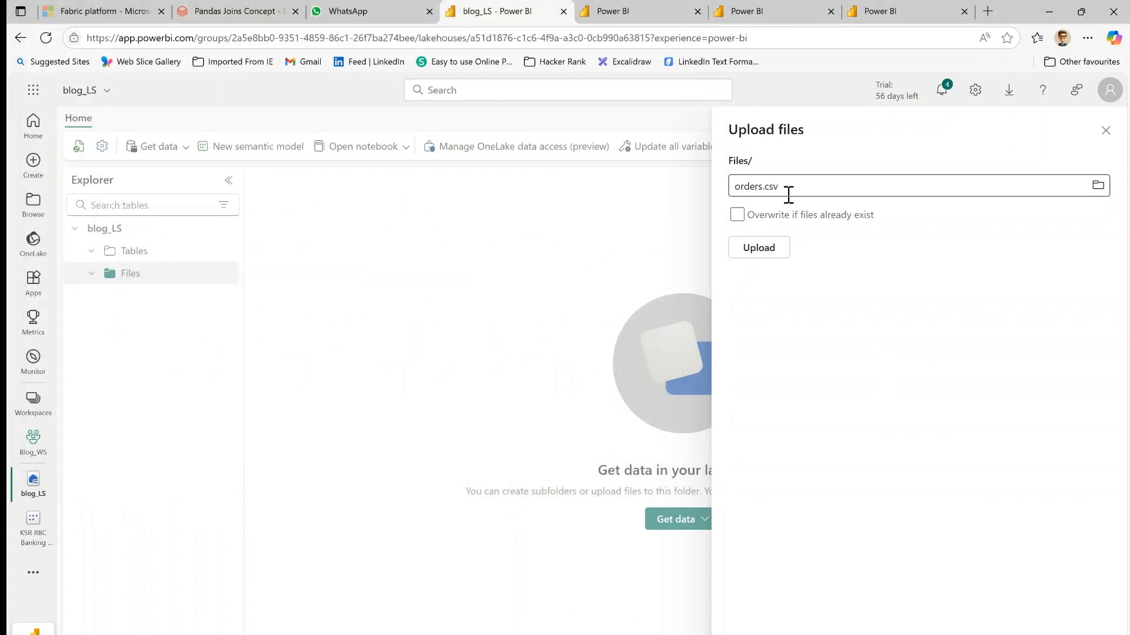
{"action": "left_click", "coordinate": [774, 252]}
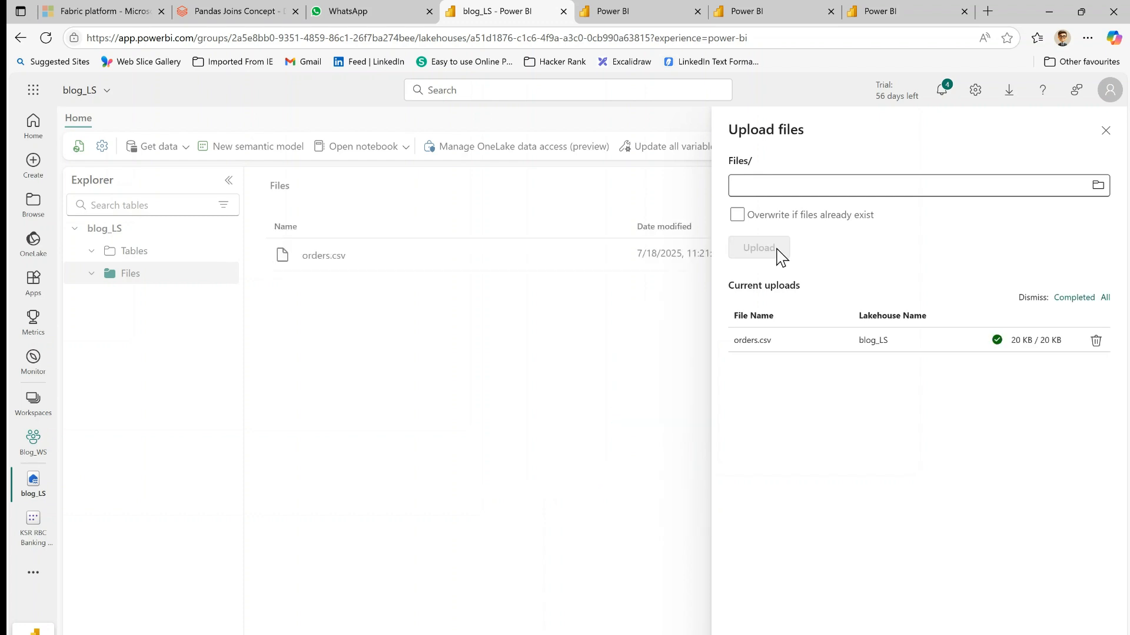
{"action": "left_click", "coordinate": [1105, 131]}
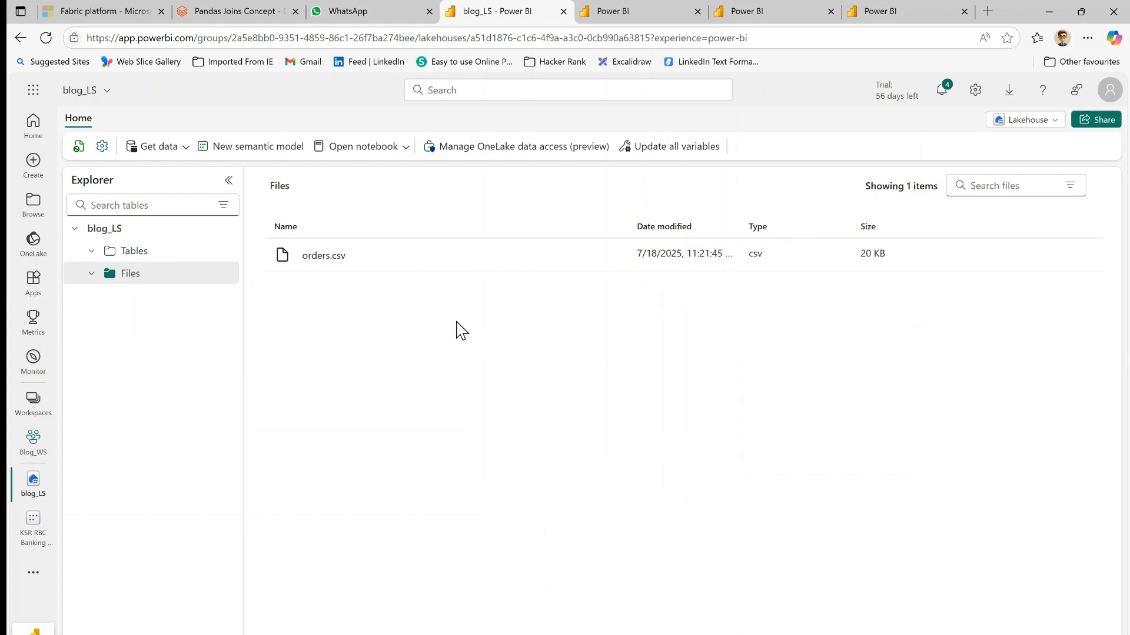
Step: Preview the contents of orders.csv and return to the Files listing
{"action": "left_click", "coordinate": [324, 255]}
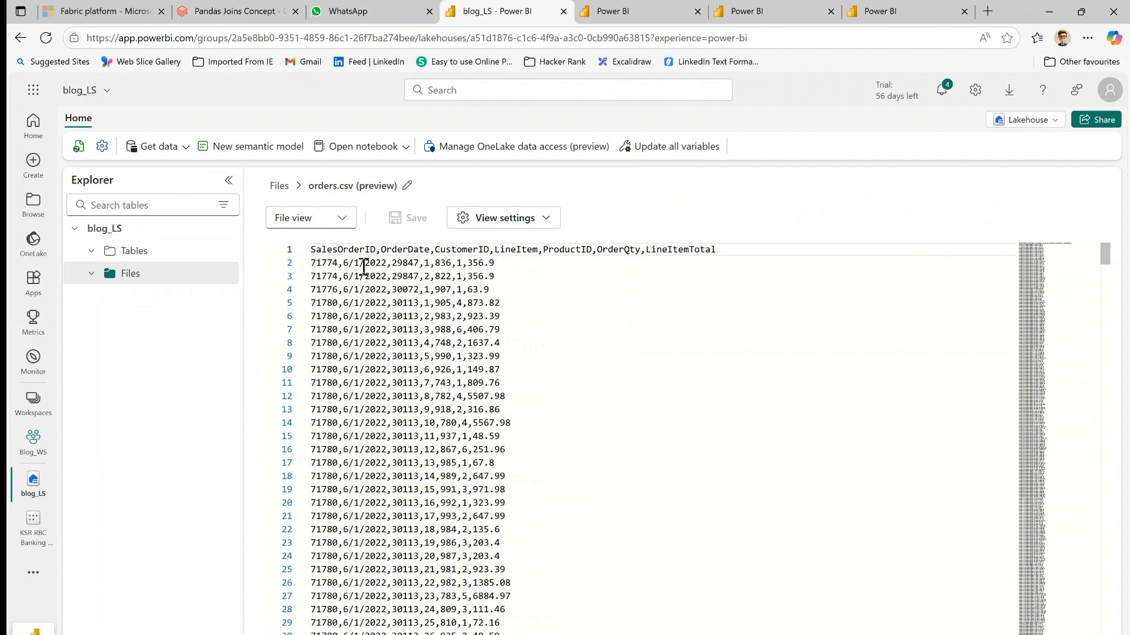
{"action": "left_click", "coordinate": [280, 185]}
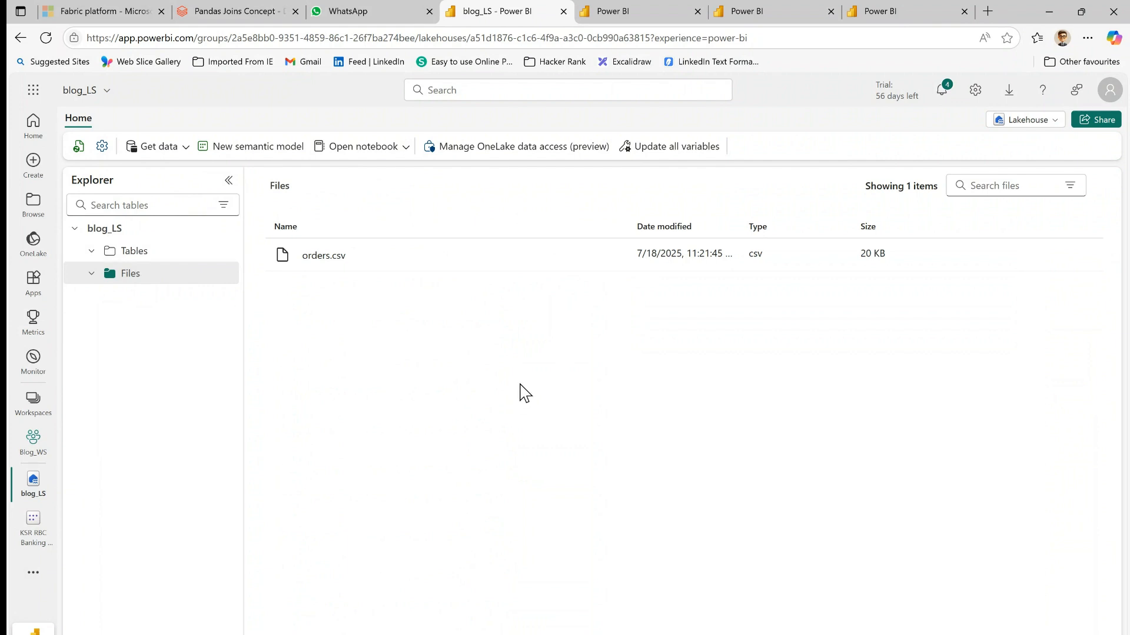
Step: Load orders.csv into a new table named orders_TB, using the header for column names and a comma separator
{"action": "mouse_move", "coordinate": [614, 263]}
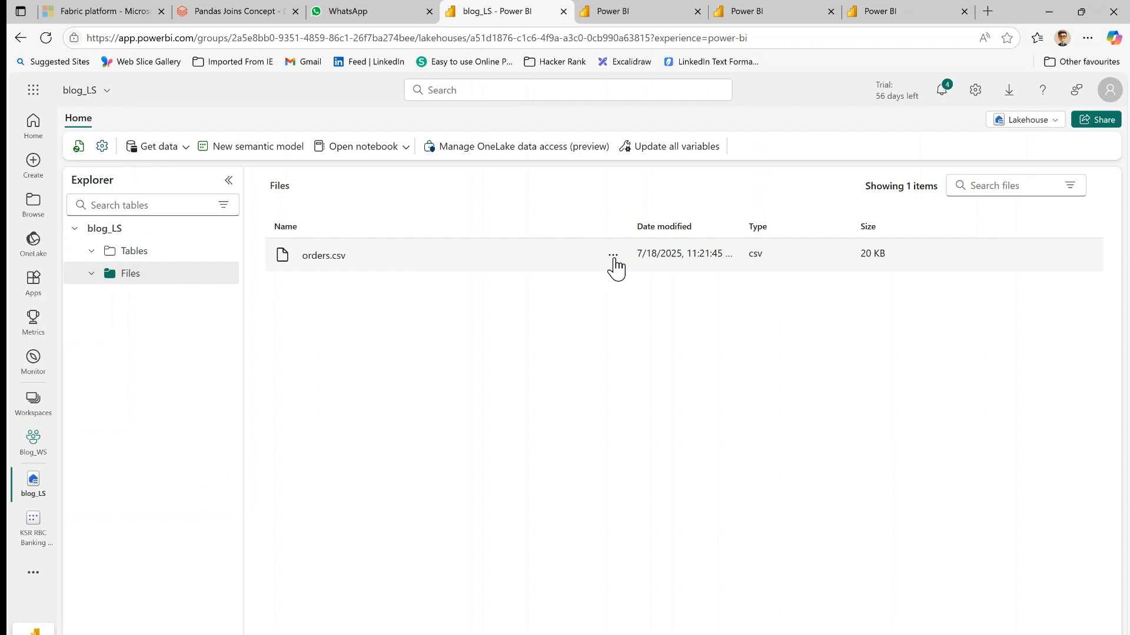
{"action": "left_click", "coordinate": [613, 256]}
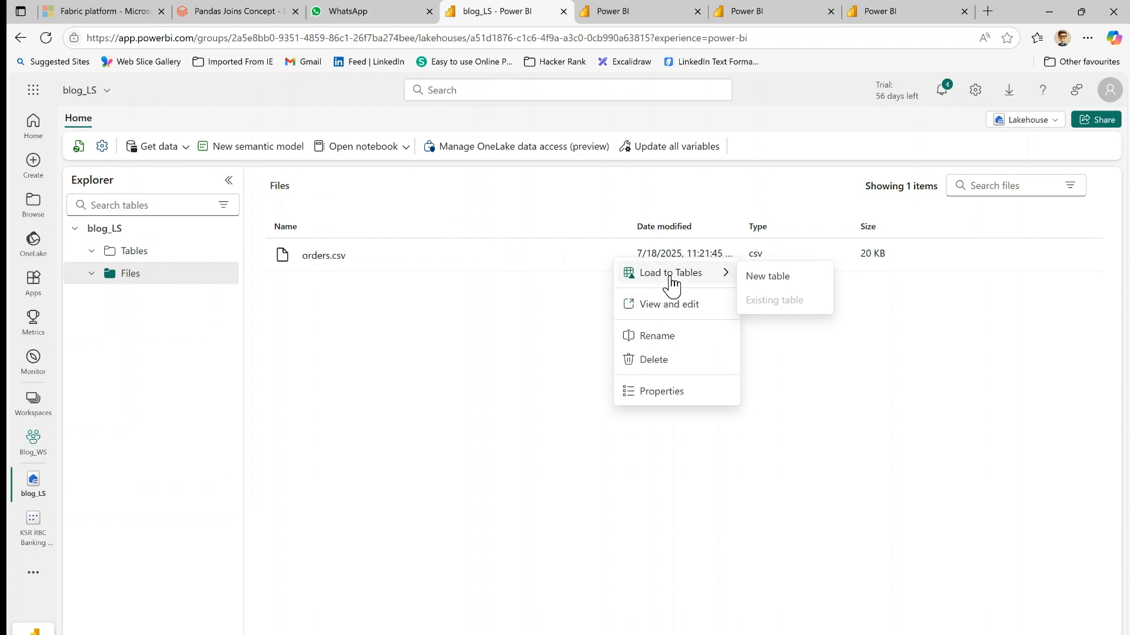
{"action": "left_click", "coordinate": [764, 281]}
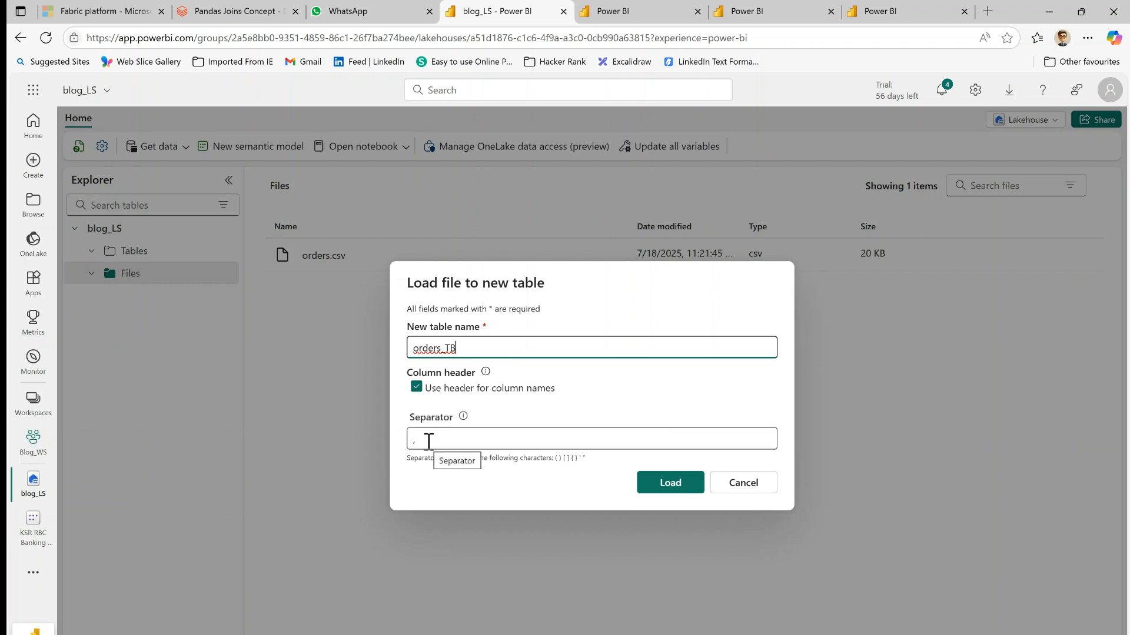
{"action": "left_click", "coordinate": [673, 487]}
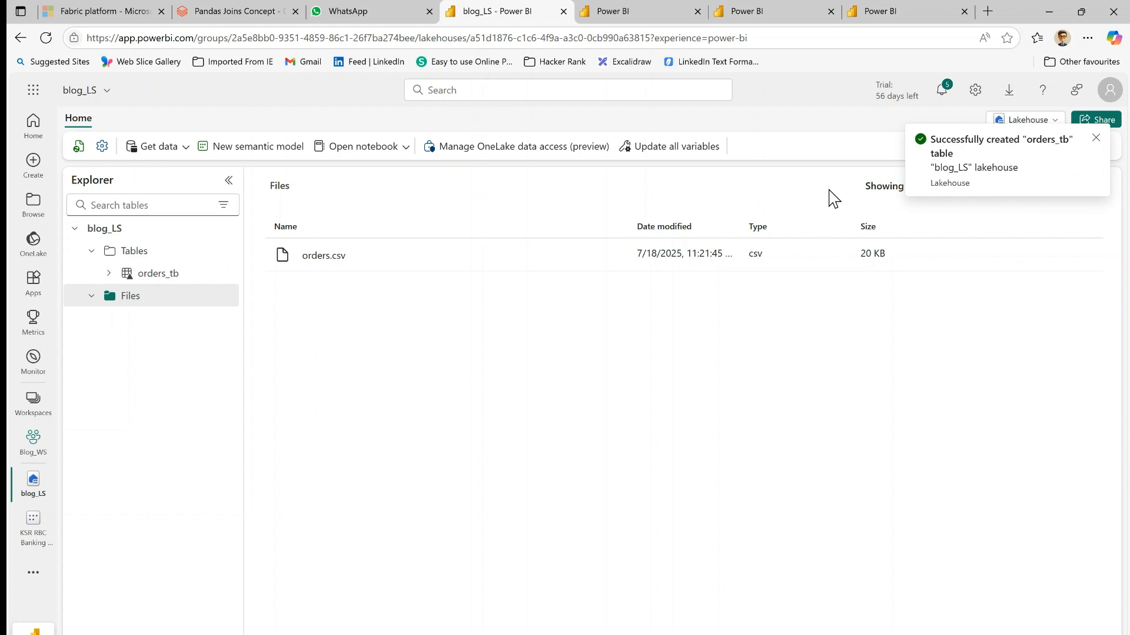
Step: Examine the data in the orders_tb table and the table-loading options available for orders.csv in the Files folder
{"action": "left_click", "coordinate": [159, 279]}
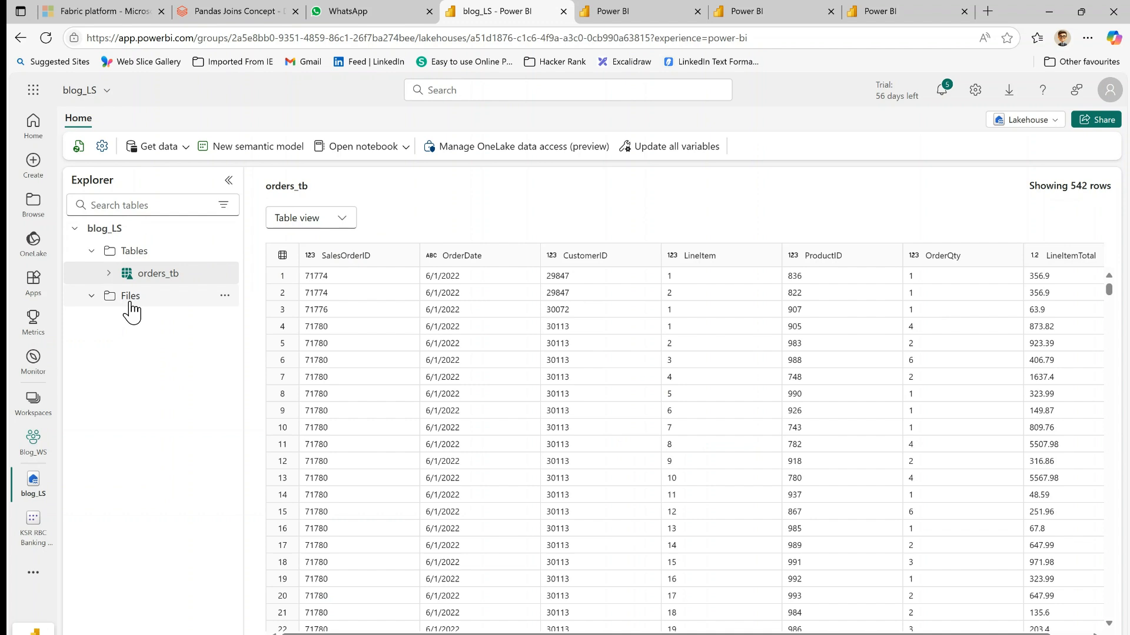
{"action": "scroll", "coordinate": [580, 631], "scroll_direction": "right", "scroll_amount": 2}
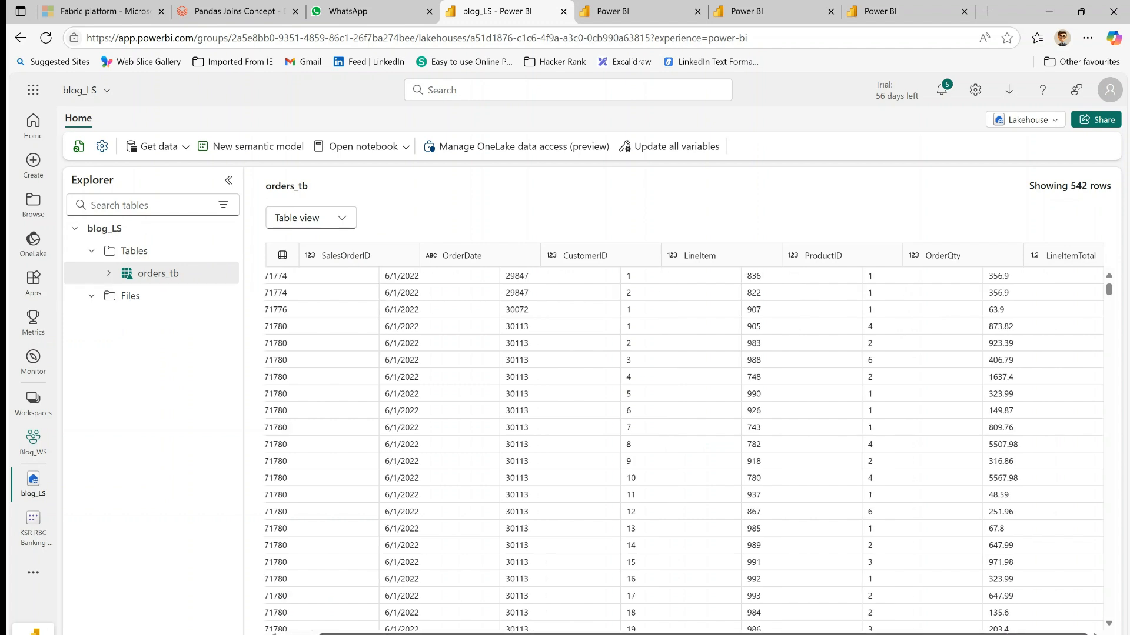
{"action": "scroll", "coordinate": [615, 629], "scroll_direction": "left", "scroll_amount": 2}
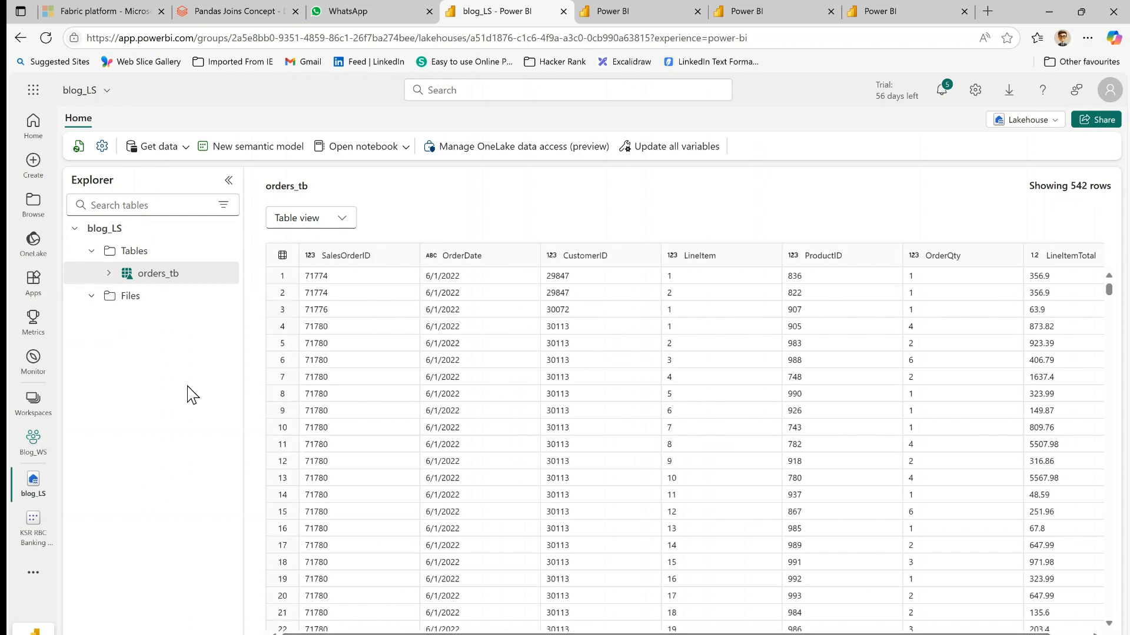
{"action": "left_click", "coordinate": [156, 297]}
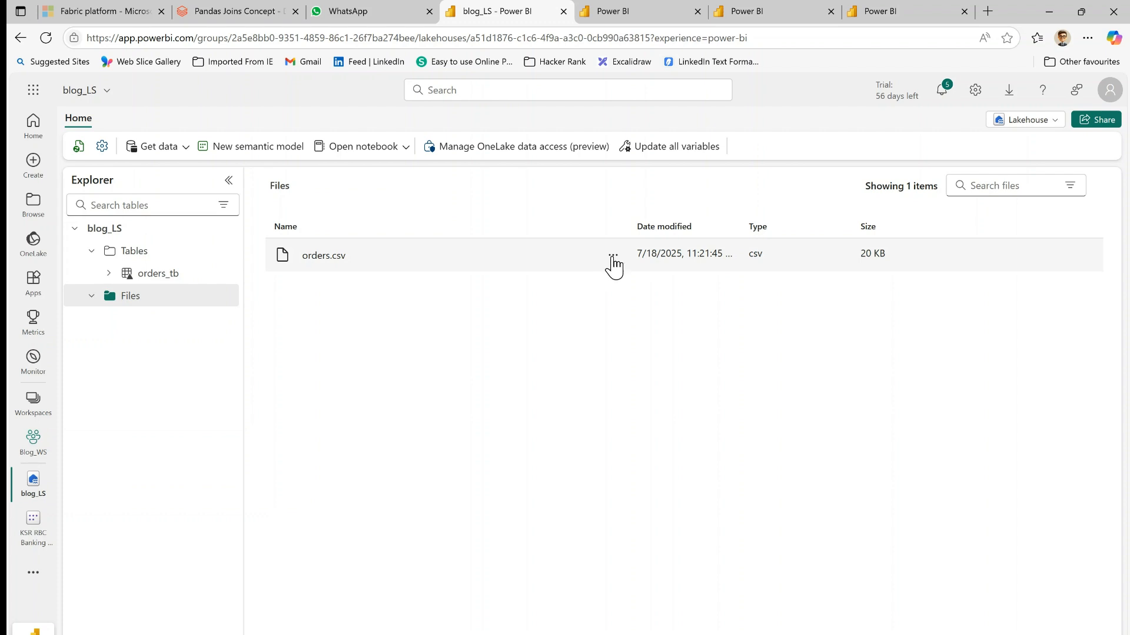
{"action": "left_click", "coordinate": [613, 263]}
{"action": "mouse_move", "coordinate": [700, 284]}
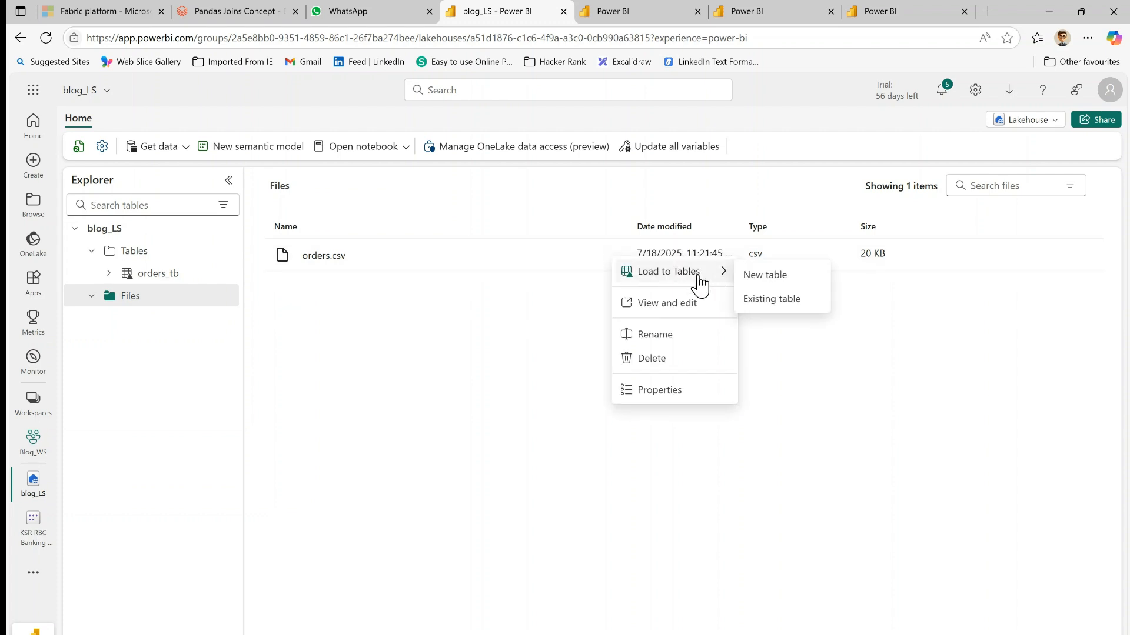
{"action": "left_click", "coordinate": [509, 397]}
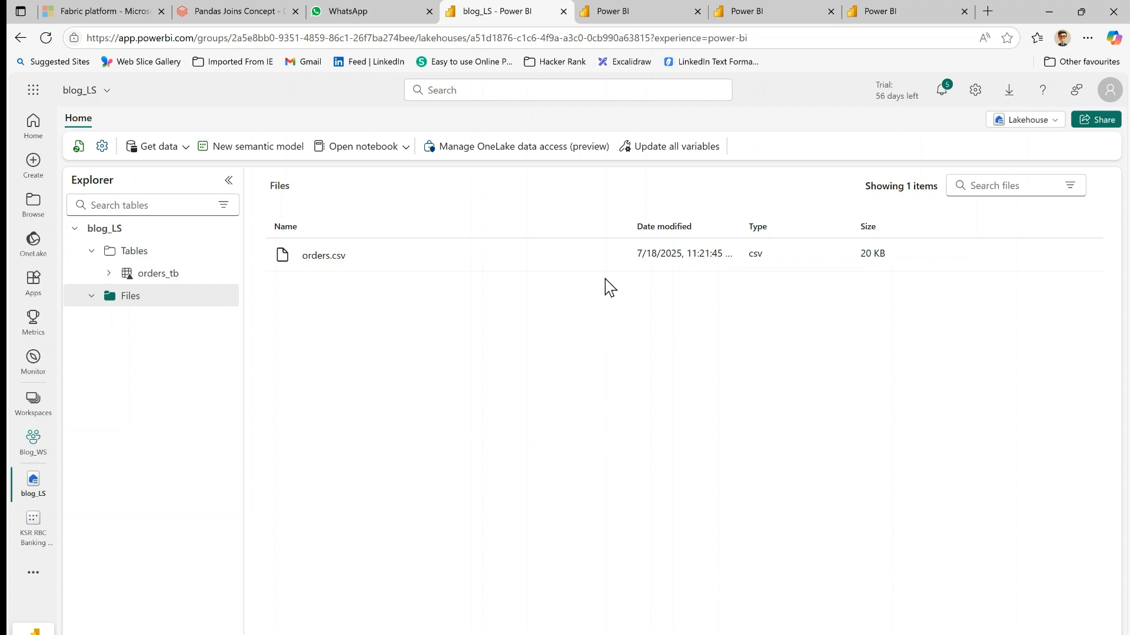
Step: Delete orders.csv from the Files folder of the blog_LS lakehouse
{"action": "right_click", "coordinate": [611, 257]}
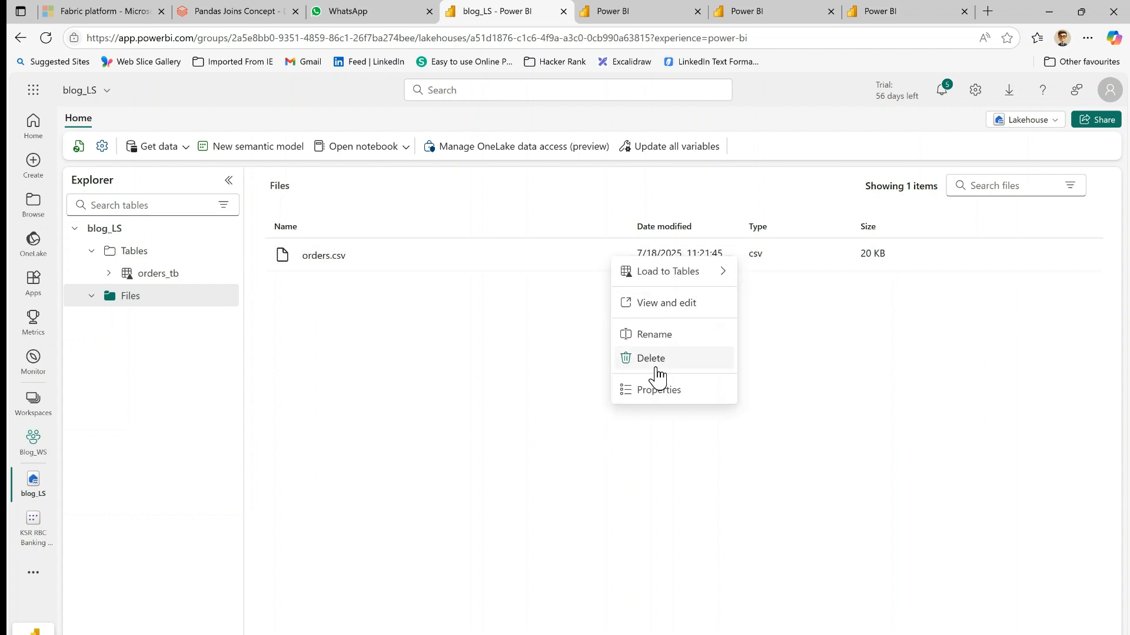
{"action": "left_click", "coordinate": [650, 358]}
{"action": "left_click", "coordinate": [585, 427]}
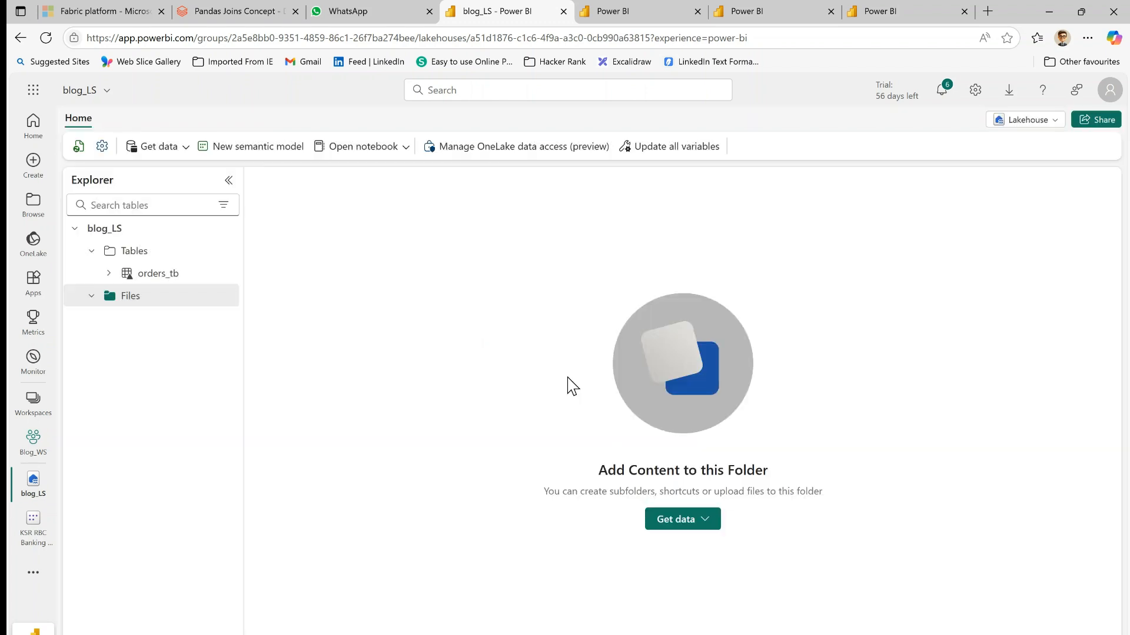
Step: Delete the orders_tb table from the blog_LS lakehouse
{"action": "left_click", "coordinate": [225, 275]}
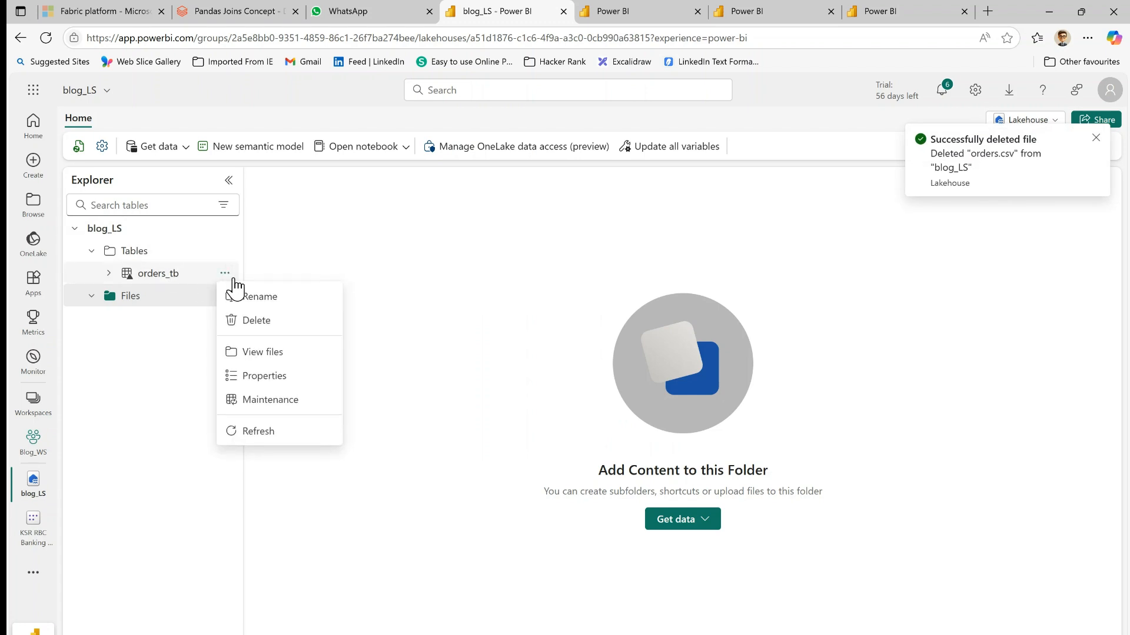
{"action": "left_click", "coordinate": [280, 323]}
{"action": "left_click", "coordinate": [566, 429]}
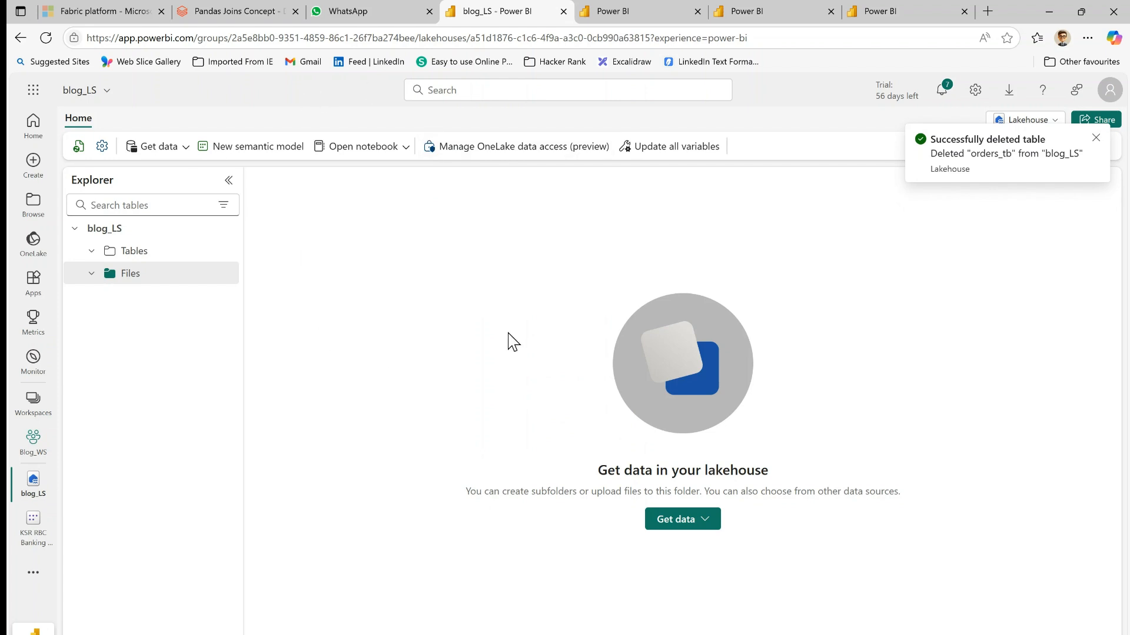
Step: Refresh the Blog_WS workspace page and create a new data pipeline named blog_pipeline in it
{"action": "left_click", "coordinate": [651, 13]}
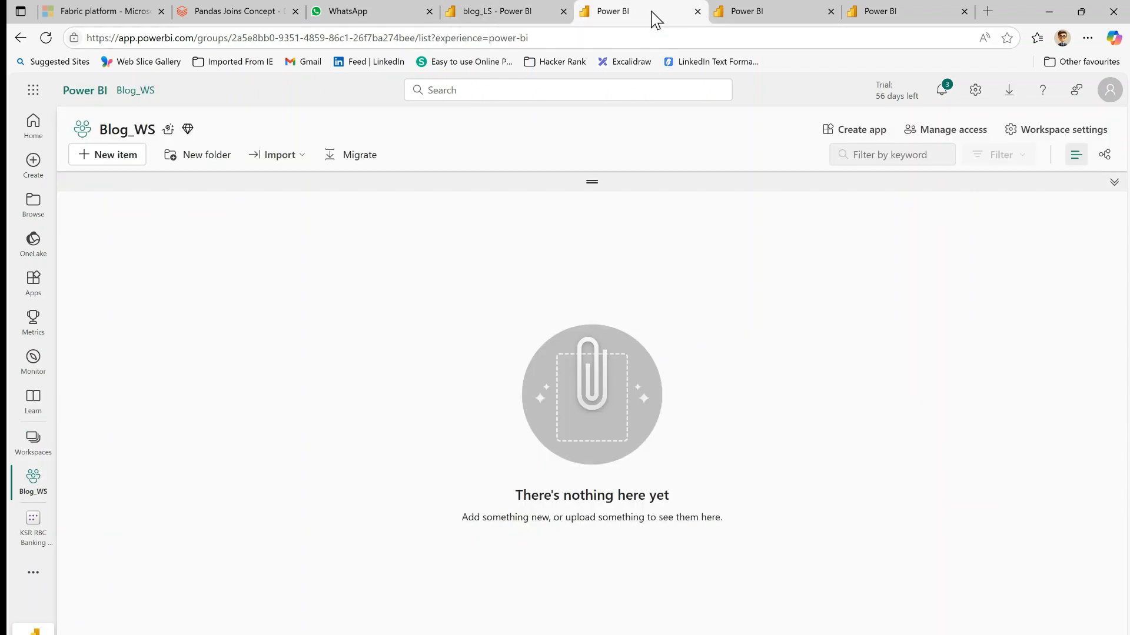
{"action": "left_click", "coordinate": [44, 39]}
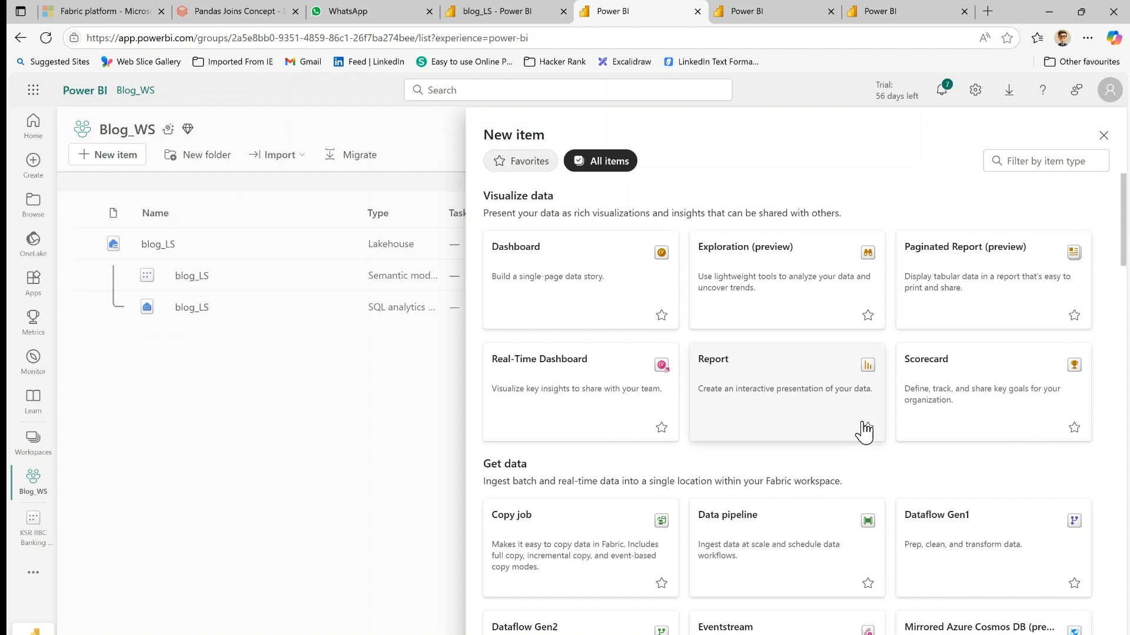
{"action": "left_click", "coordinate": [775, 538]}
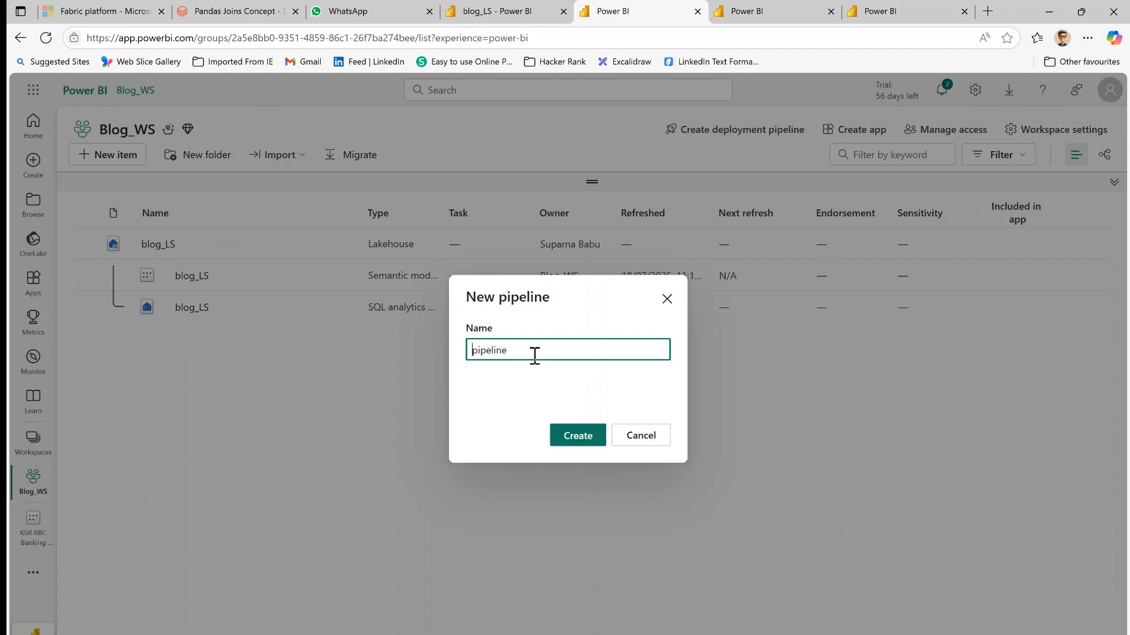
{"action": "type", "text": "blog_"}
{"action": "left_click", "coordinate": [566, 438]}
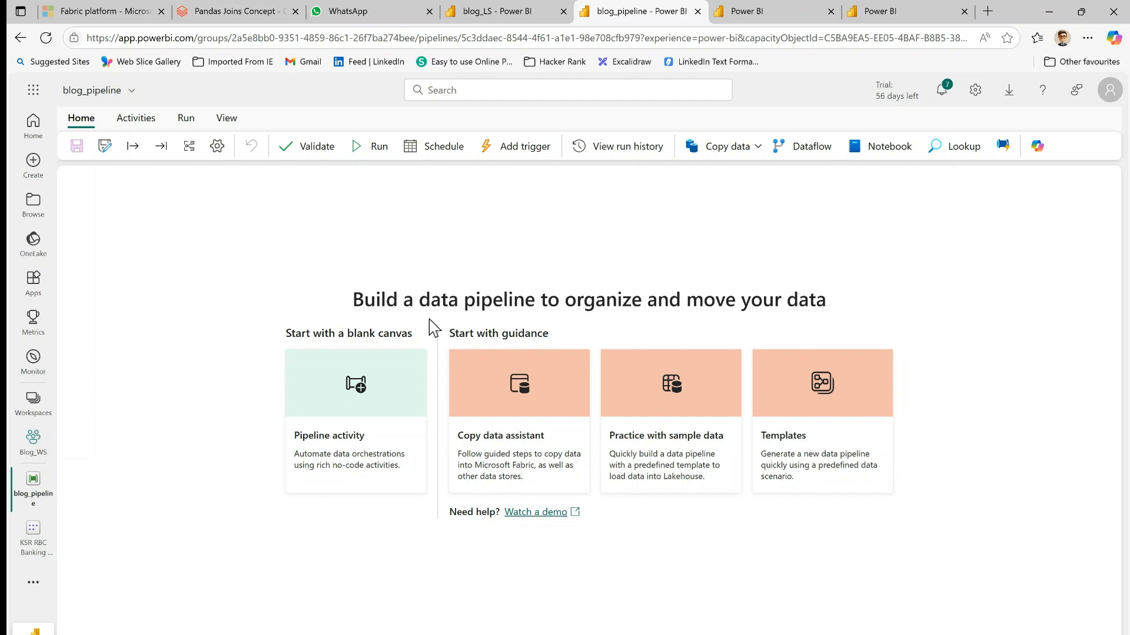
Step: Add a Get Metadata activity to the blank pipeline canvas, place it near the canvas's upper-left corner and enlarge its properties area
{"action": "left_click", "coordinate": [363, 399]}
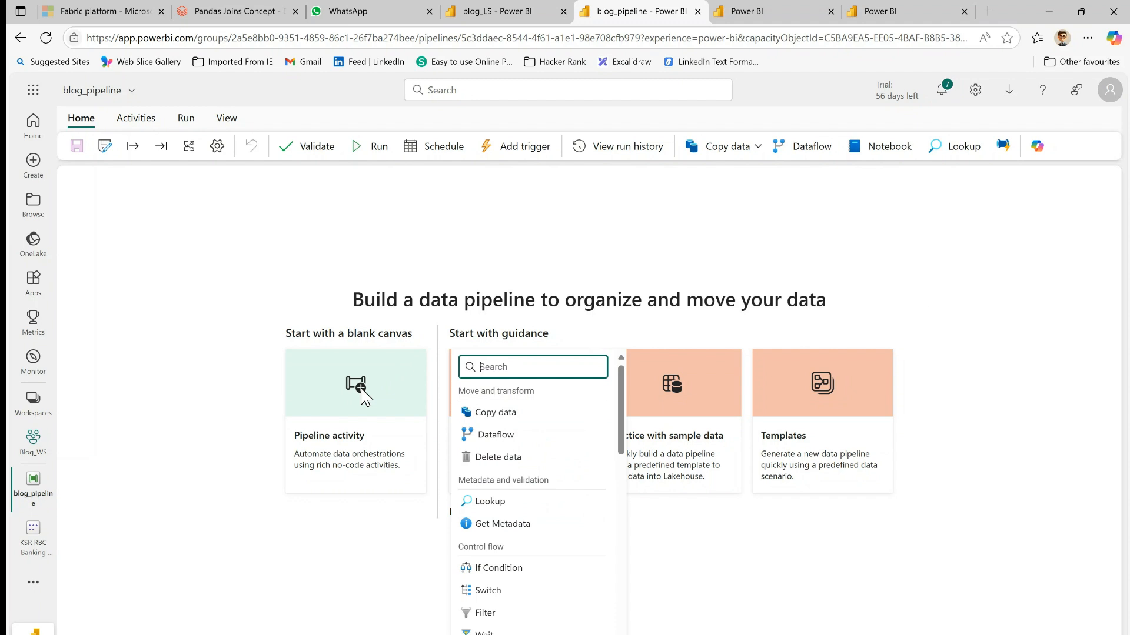
{"action": "left_click", "coordinate": [507, 529]}
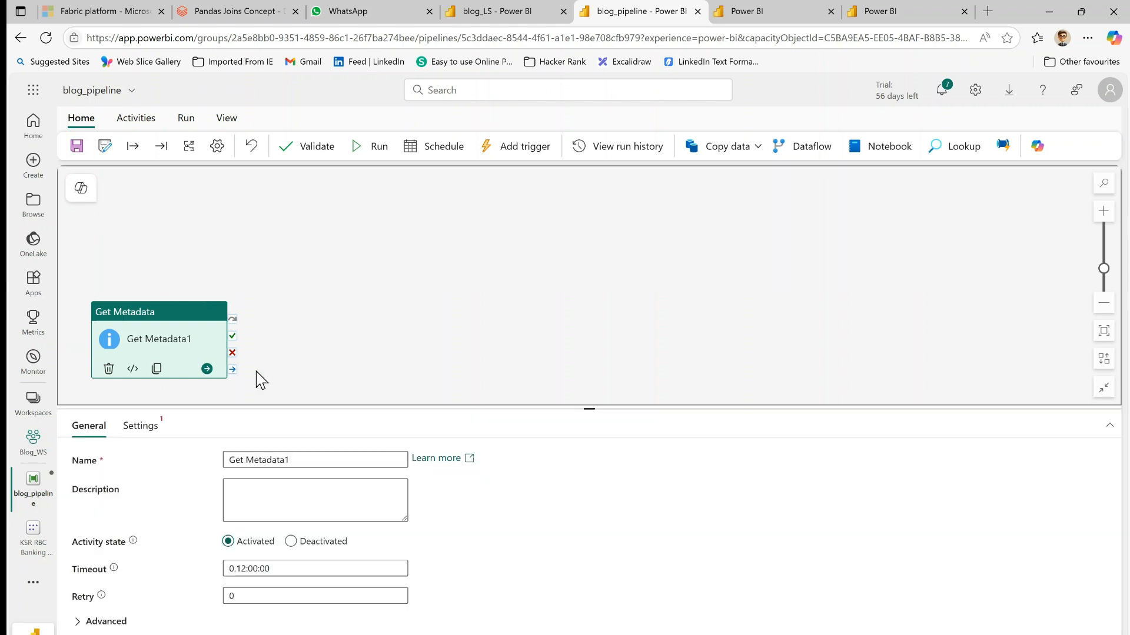
{"action": "left_click_drag", "start_coordinate": [161, 313], "coordinate": [203, 230]}
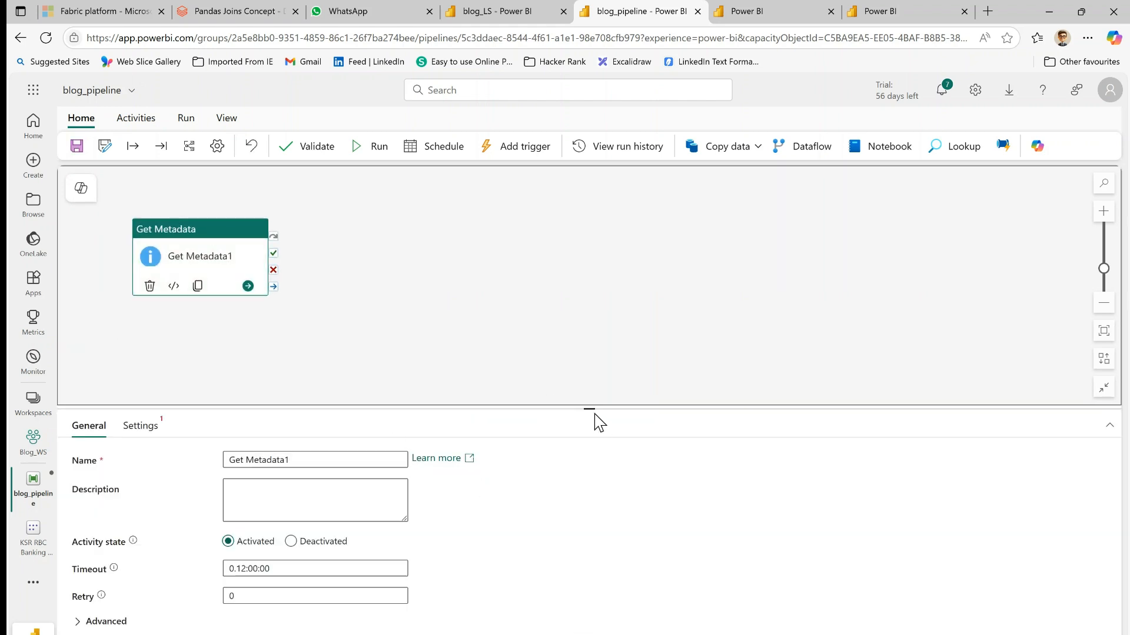
{"action": "left_click_drag", "start_coordinate": [589, 407], "coordinate": [585, 378]}
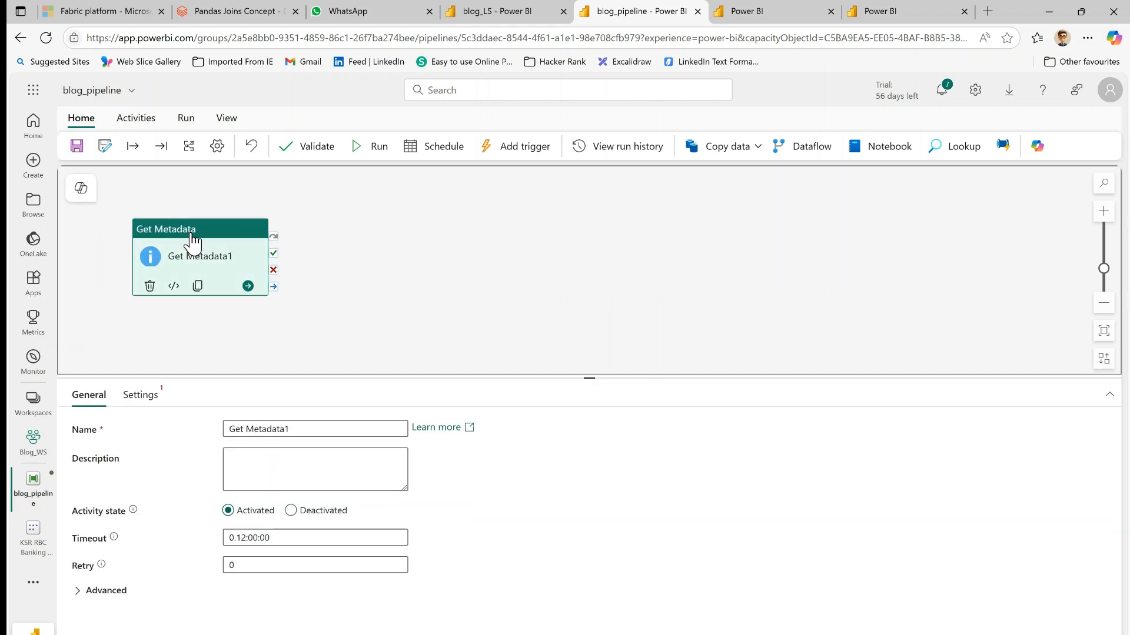
{"action": "left_click_drag", "start_coordinate": [187, 237], "coordinate": [182, 241]}
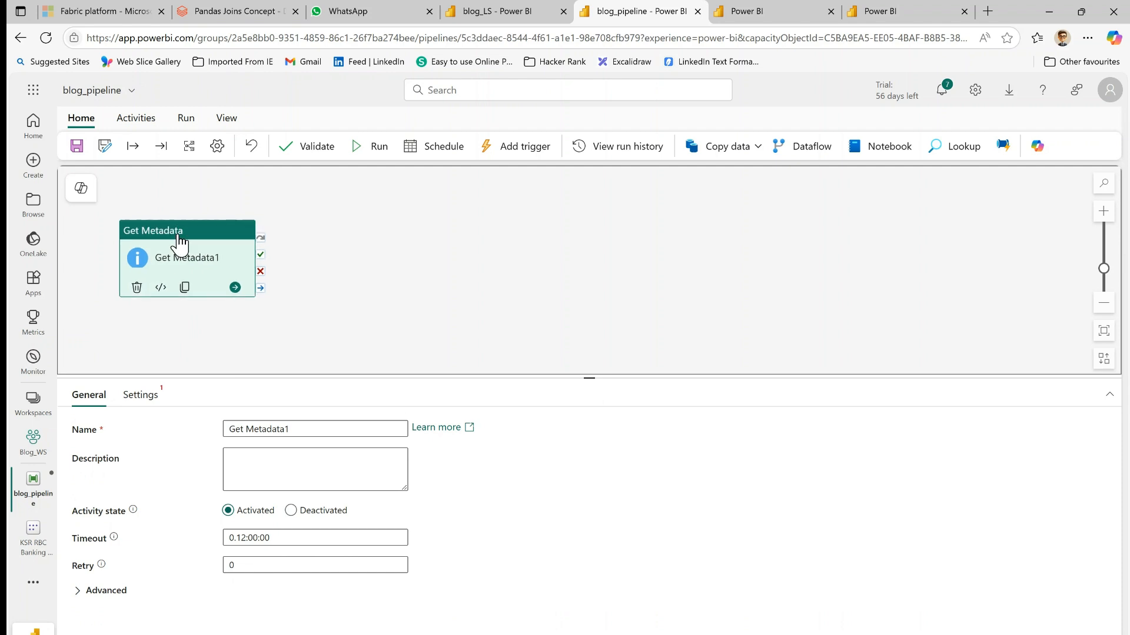
Step: Set the Get Metadata activity's connection to the blog_LS lakehouse from the OneLake catalog
{"action": "left_click", "coordinate": [147, 404]}
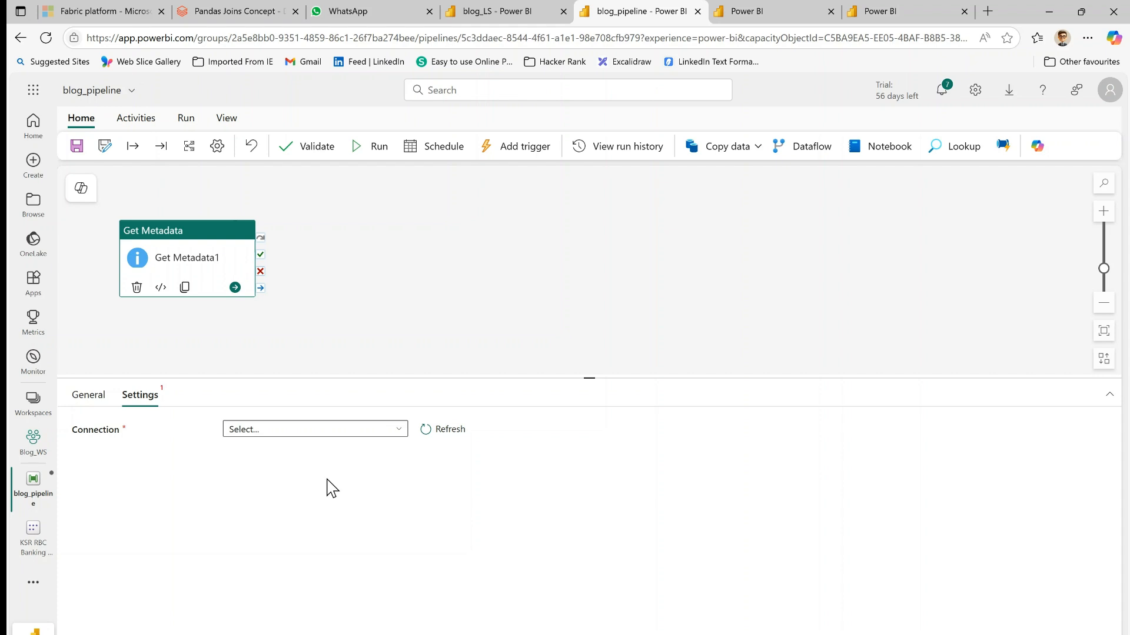
{"action": "left_click", "coordinate": [382, 431]}
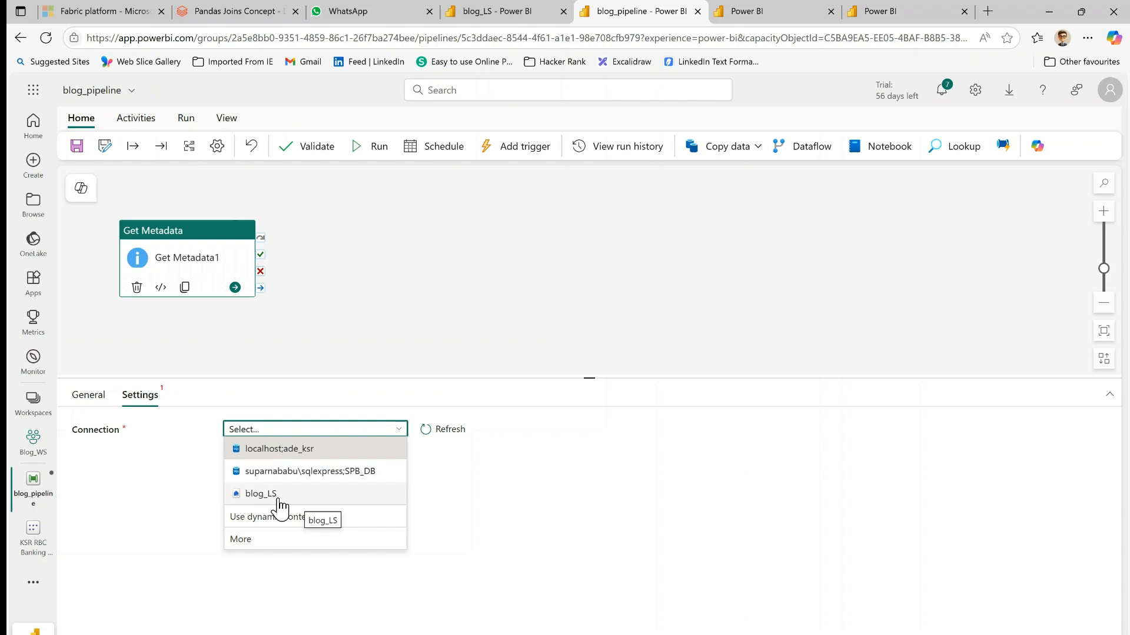
{"action": "left_click", "coordinate": [256, 545]}
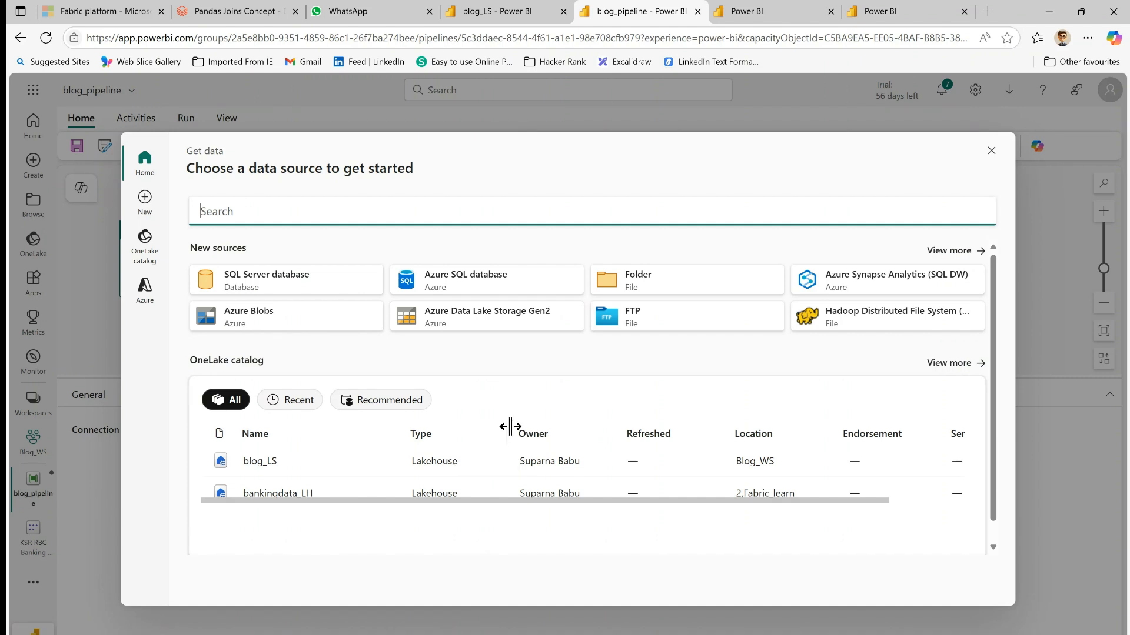
{"action": "scroll", "coordinate": [506, 433], "scroll_direction": "down", "scroll_amount": 1}
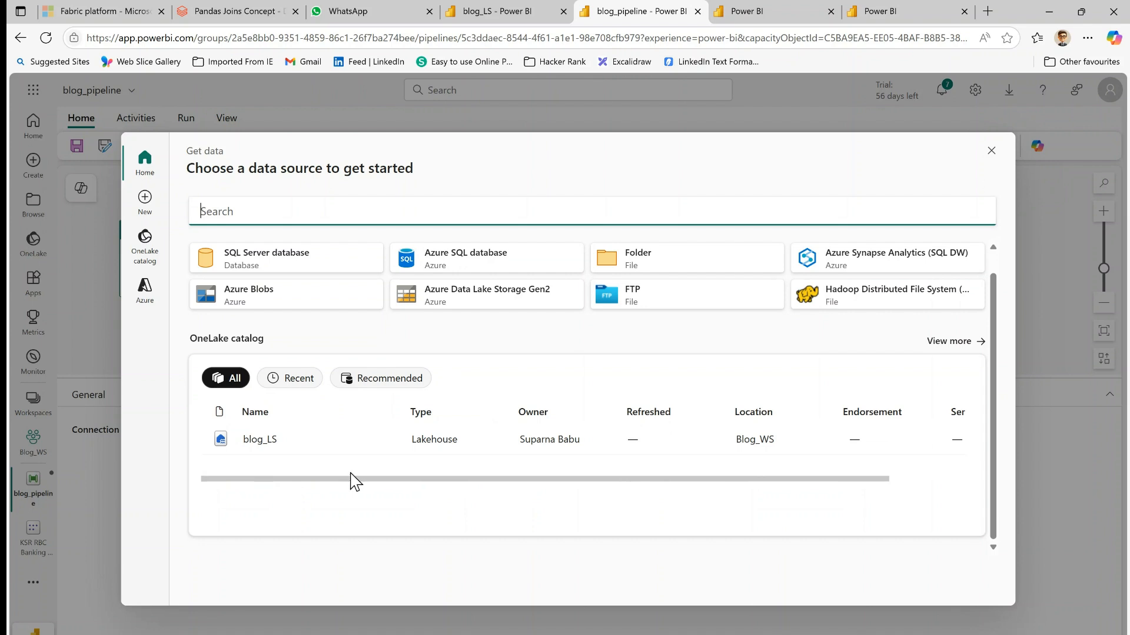
{"action": "left_click", "coordinate": [258, 446]}
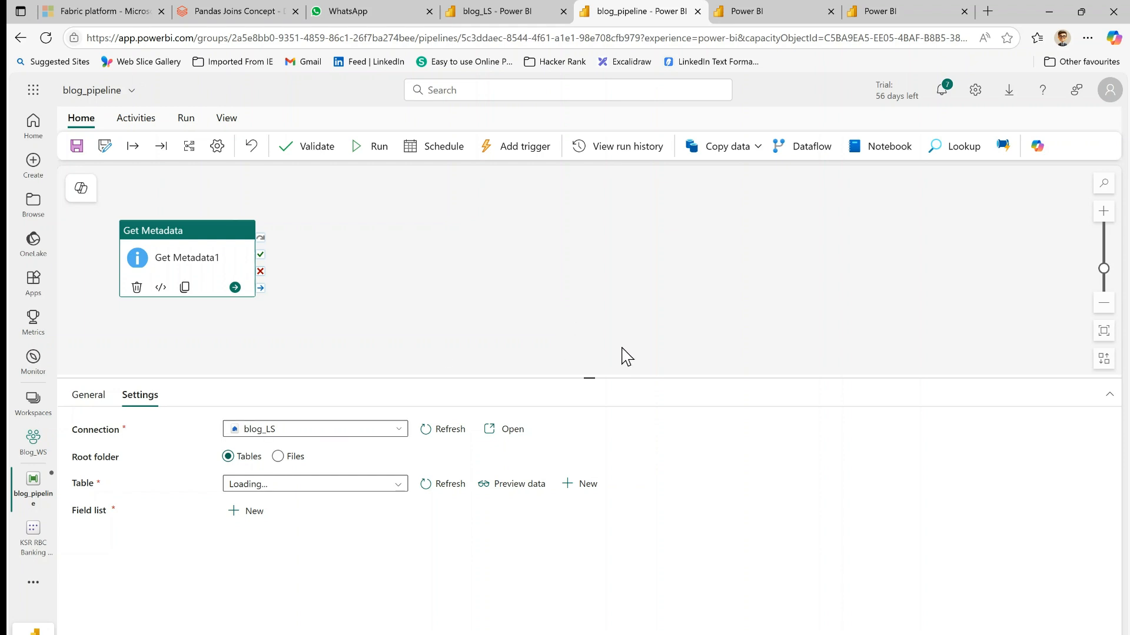
Step: Check the Tables and Files folders of the blog_LS lakehouse and set the Get Metadata activity's root folder to Files
{"action": "left_click", "coordinate": [481, 18]}
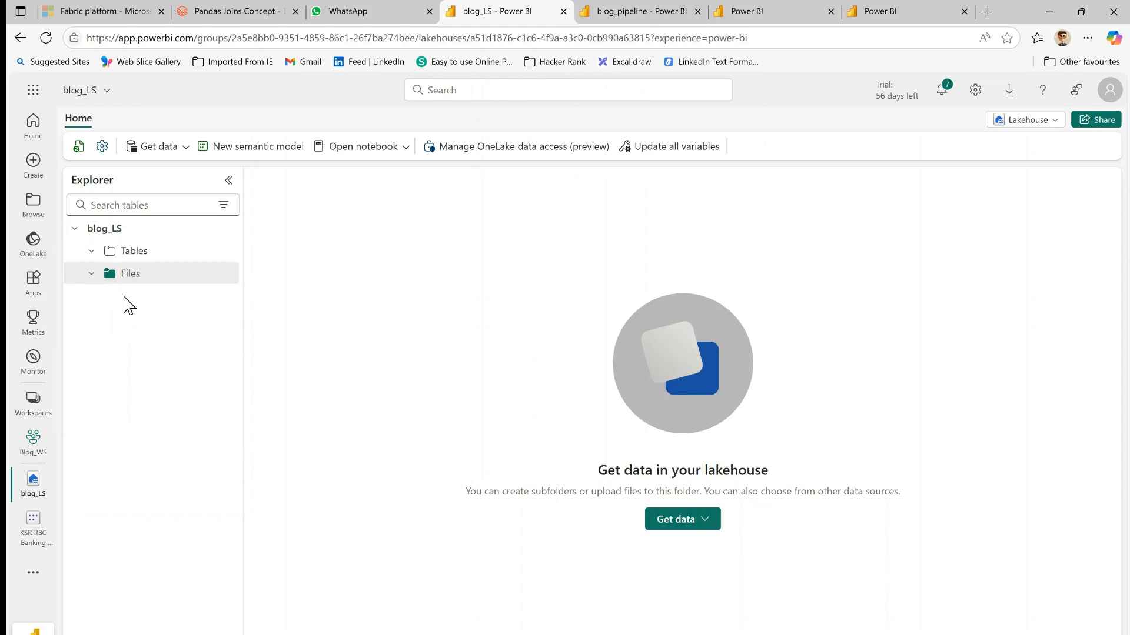
{"action": "left_click", "coordinate": [630, 20]}
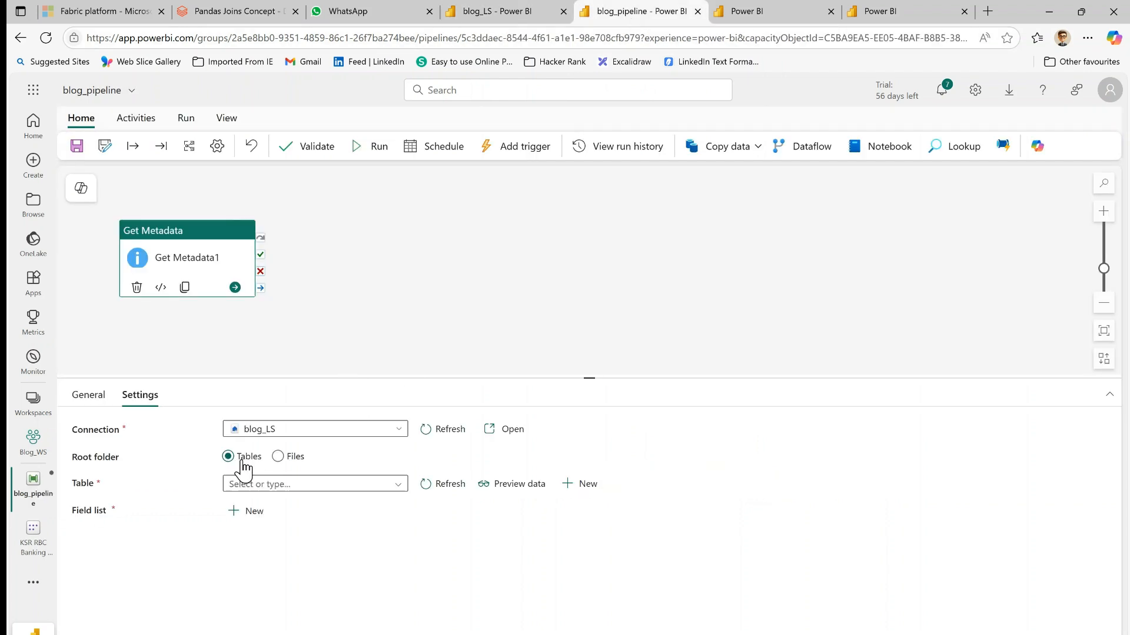
{"action": "left_click", "coordinate": [281, 459]}
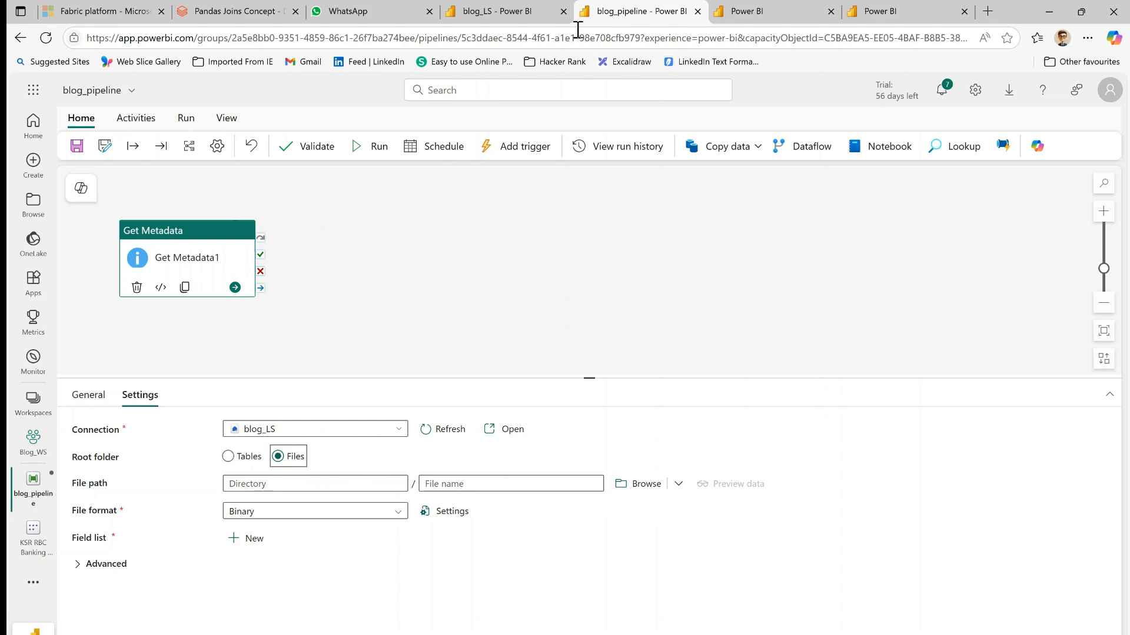
Step: Check the options of the blog_LS lakehouse's Files folder and browse the root folder for the Get Metadata activity's file path
{"action": "left_click", "coordinate": [510, 13]}
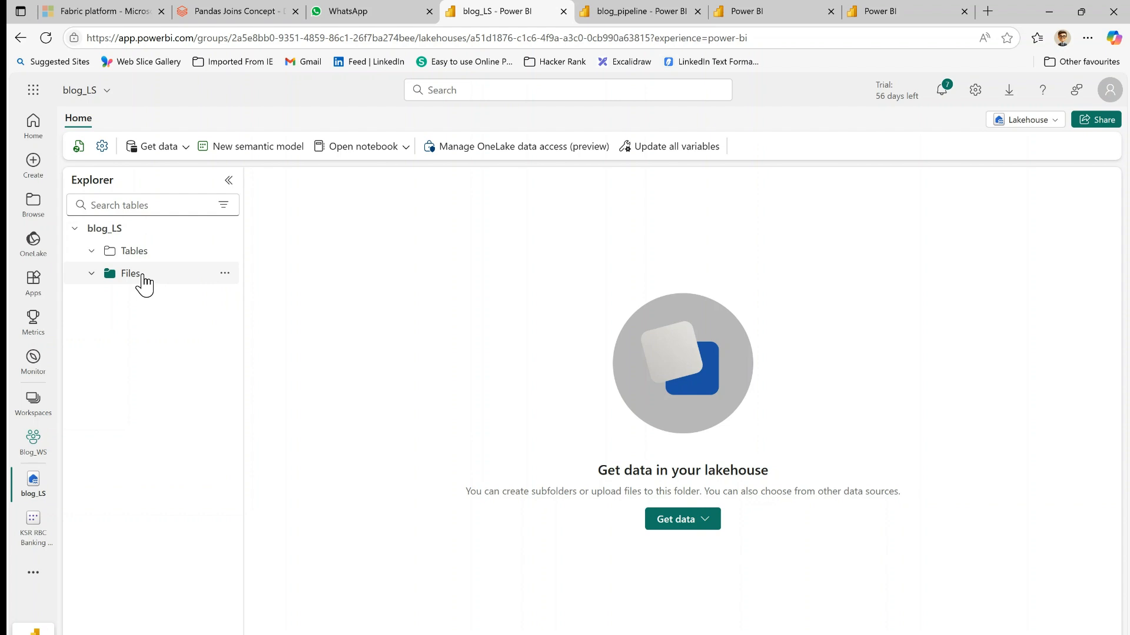
{"action": "left_click", "coordinate": [225, 274]}
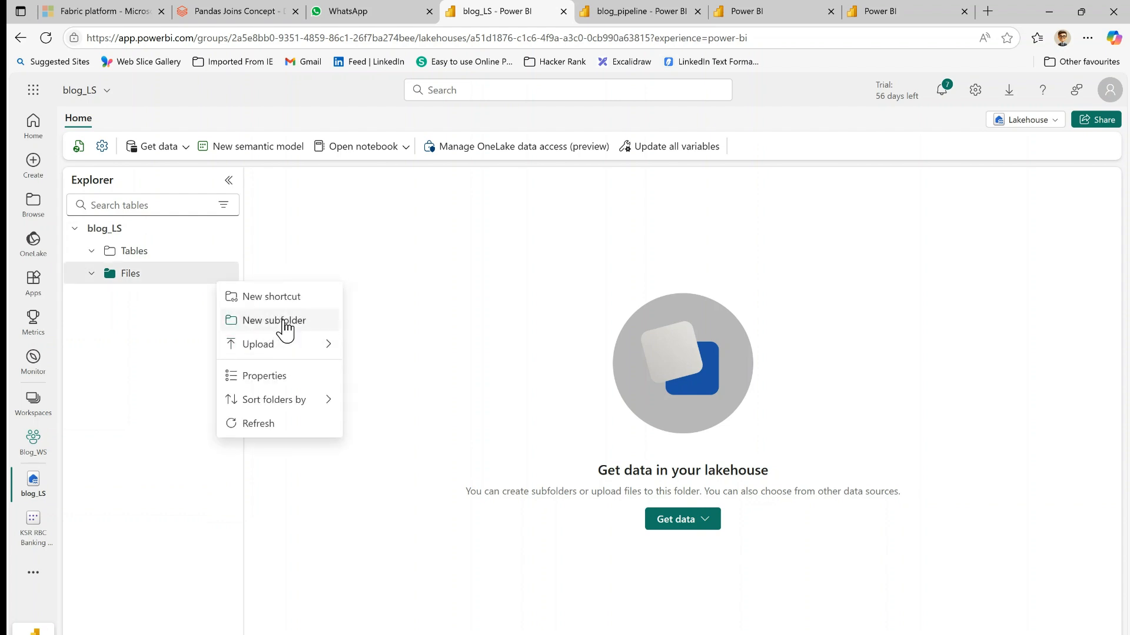
{"action": "left_click", "coordinate": [463, 253]}
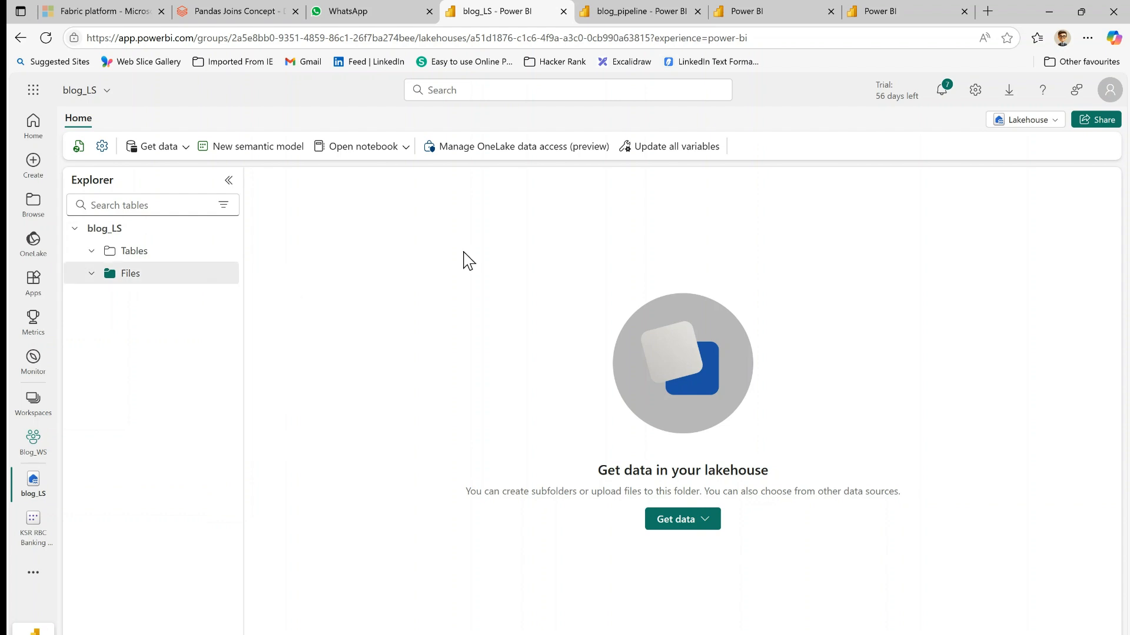
{"action": "left_click", "coordinate": [646, 12]}
{"action": "left_click", "coordinate": [647, 484]}
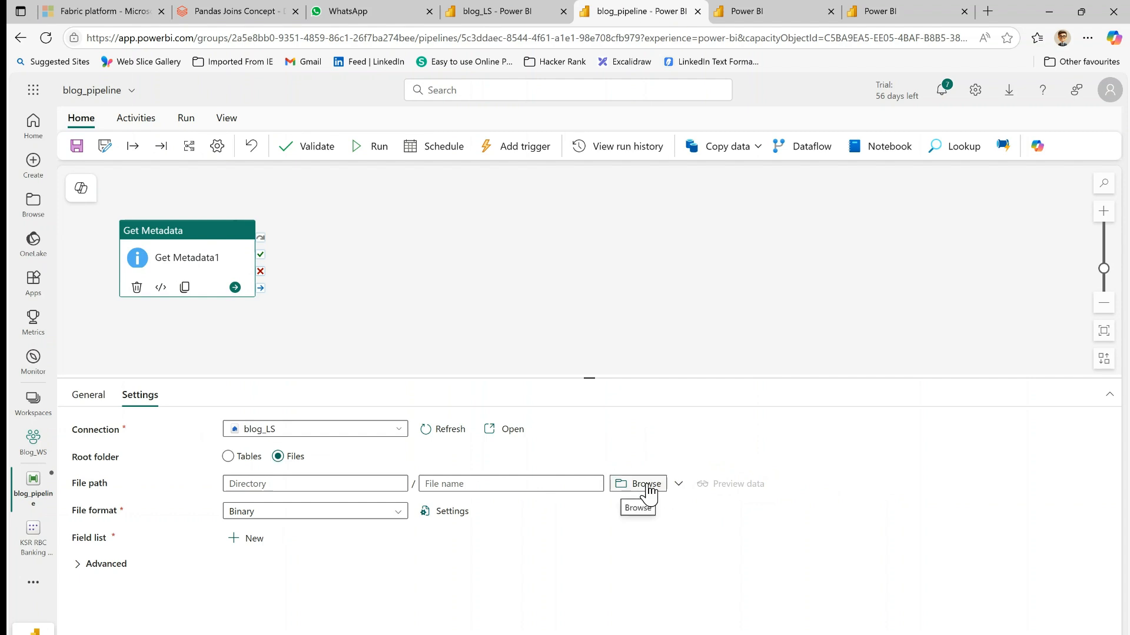
{"action": "left_click", "coordinate": [648, 485]}
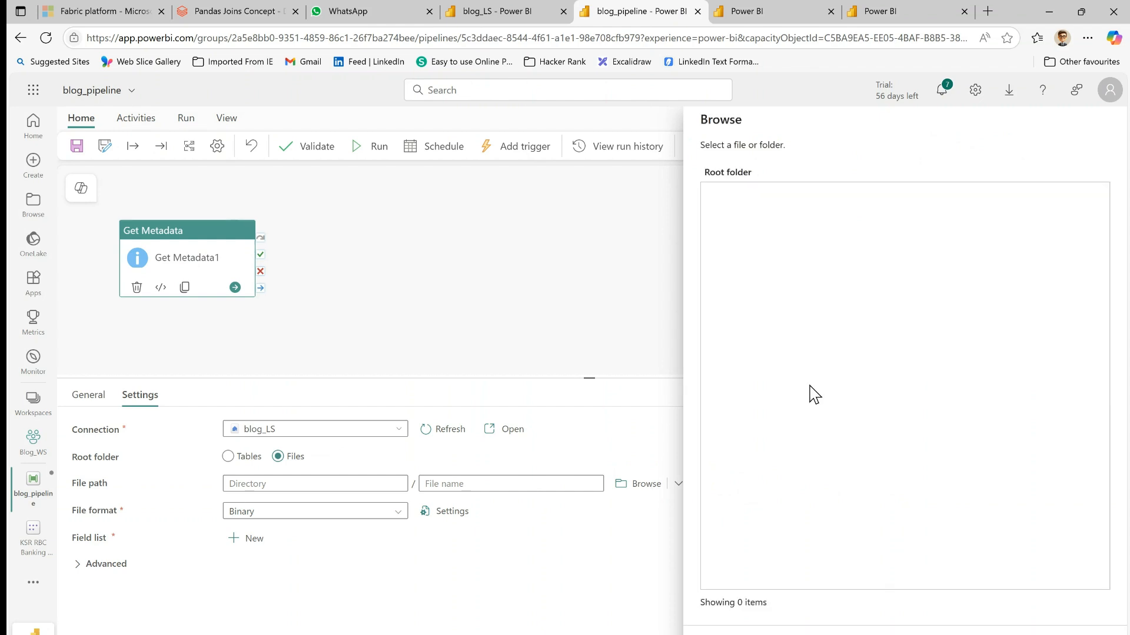
{"action": "left_click", "coordinate": [738, 633]}
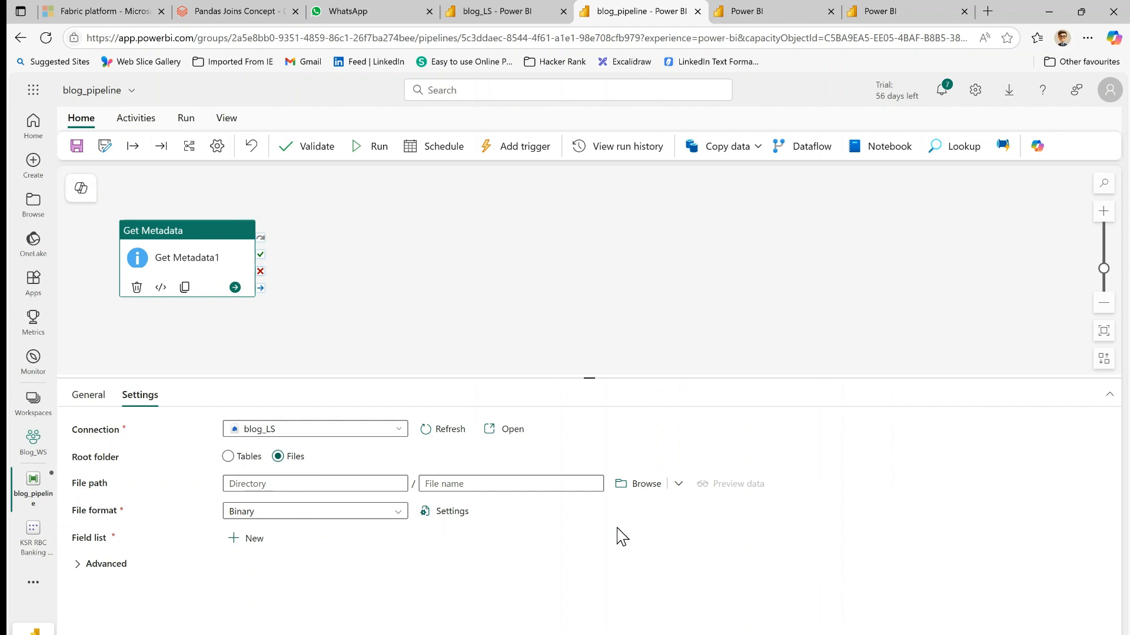
Step: Set the Get Metadata activity's file format to DelimitedText and add a Child items argument to its field list
{"action": "left_click", "coordinate": [339, 517]}
{"action": "left_click", "coordinate": [301, 612]}
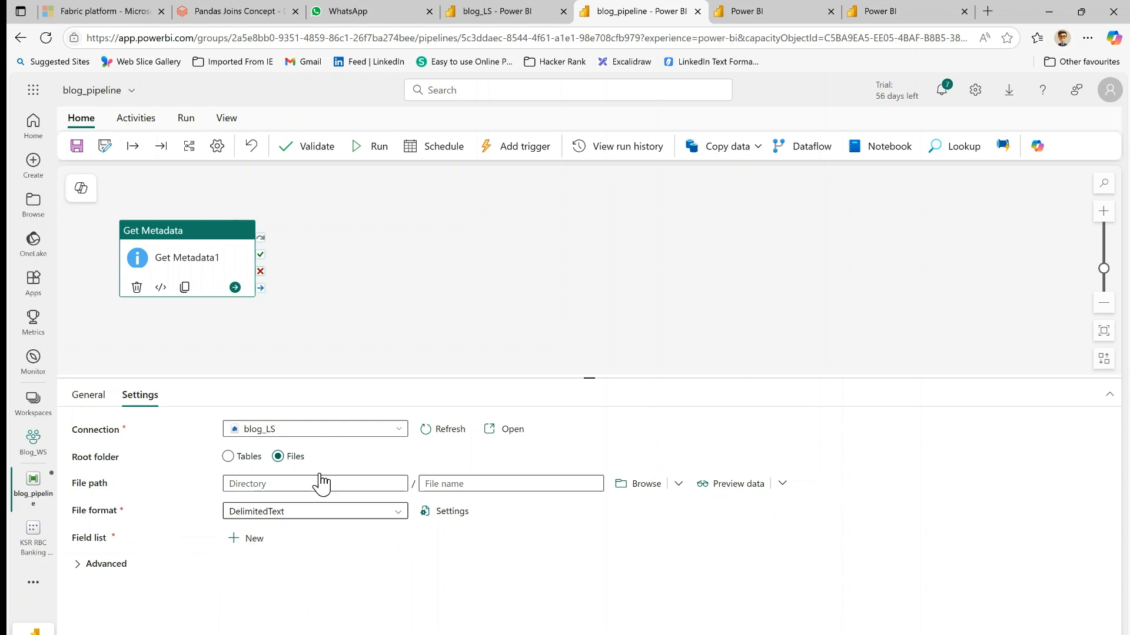
{"action": "left_click", "coordinate": [505, 11]}
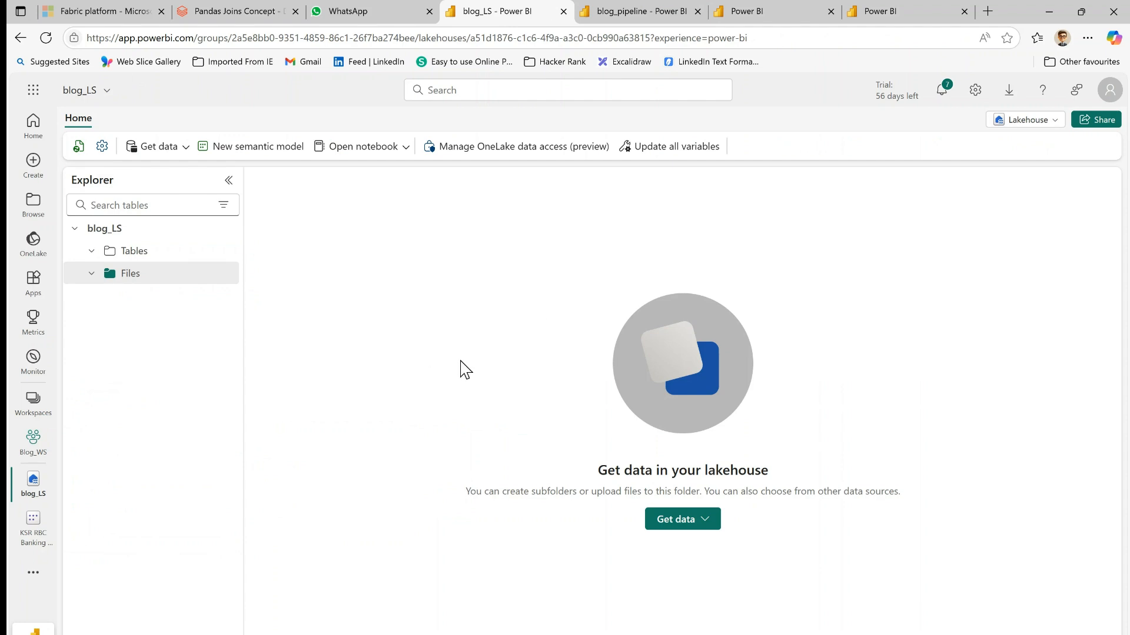
{"action": "left_click", "coordinate": [639, 15]}
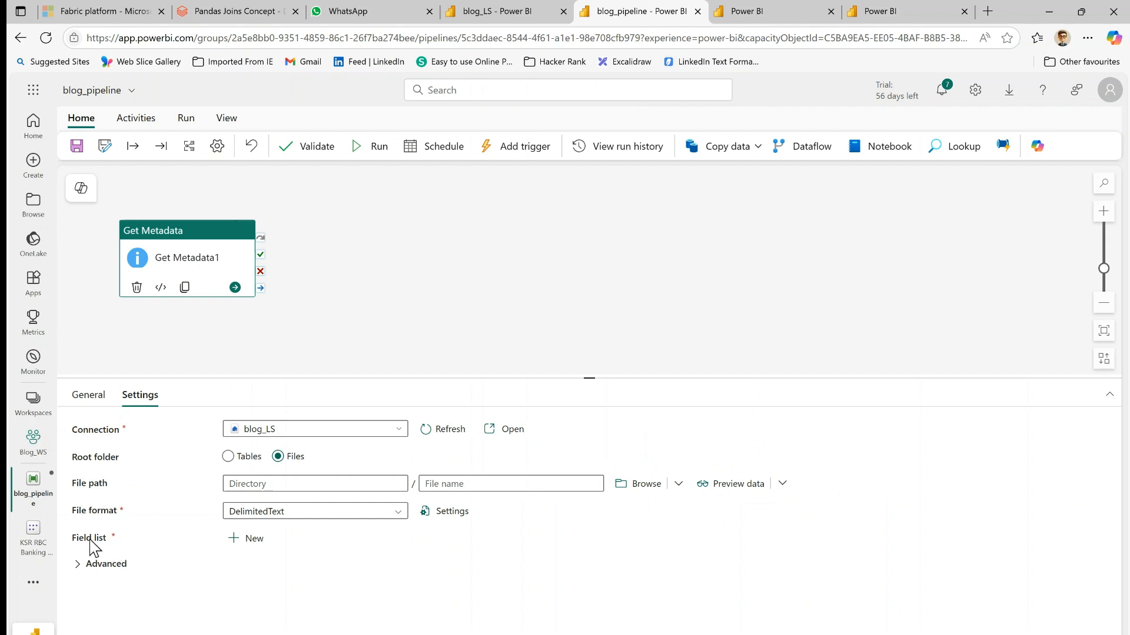
{"action": "left_click", "coordinate": [258, 540]}
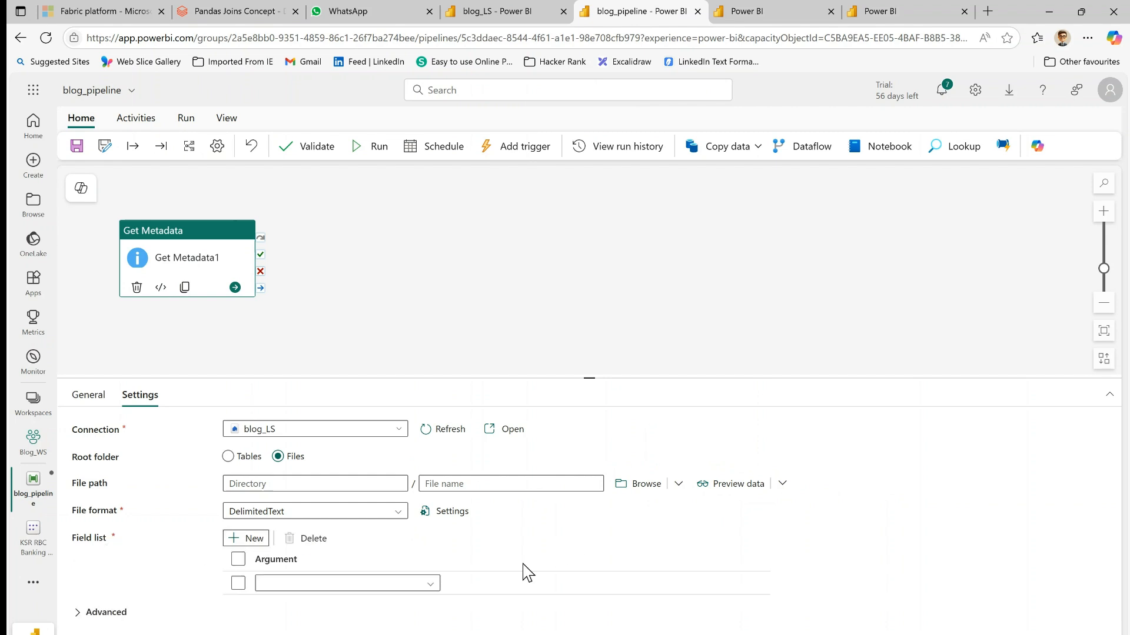
{"action": "left_click", "coordinate": [430, 584]}
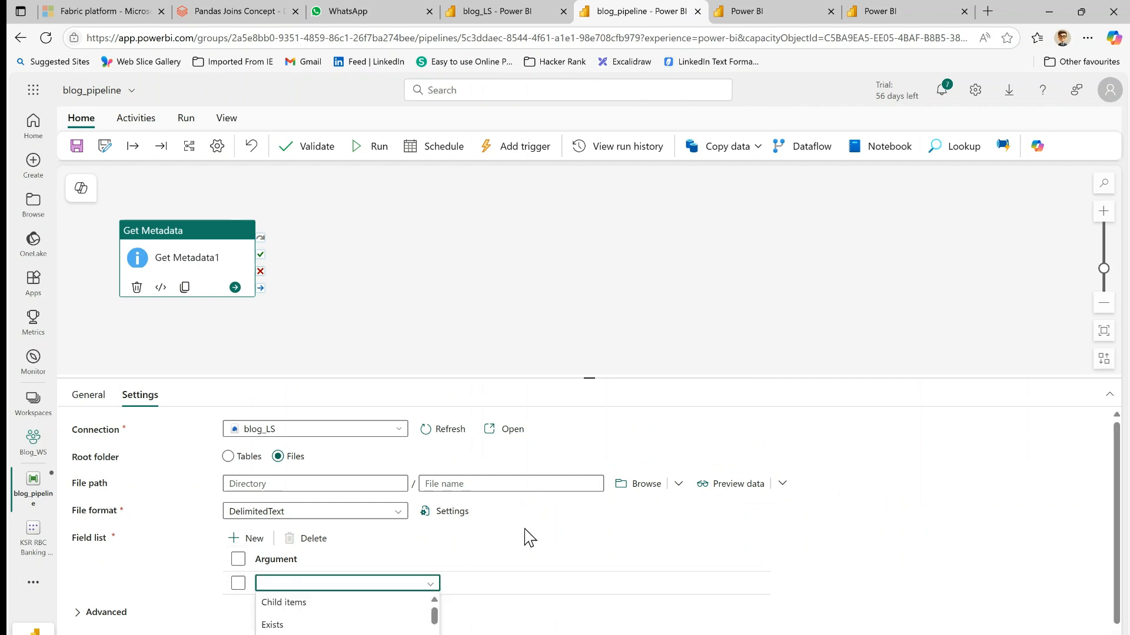
{"action": "left_click", "coordinate": [323, 599]}
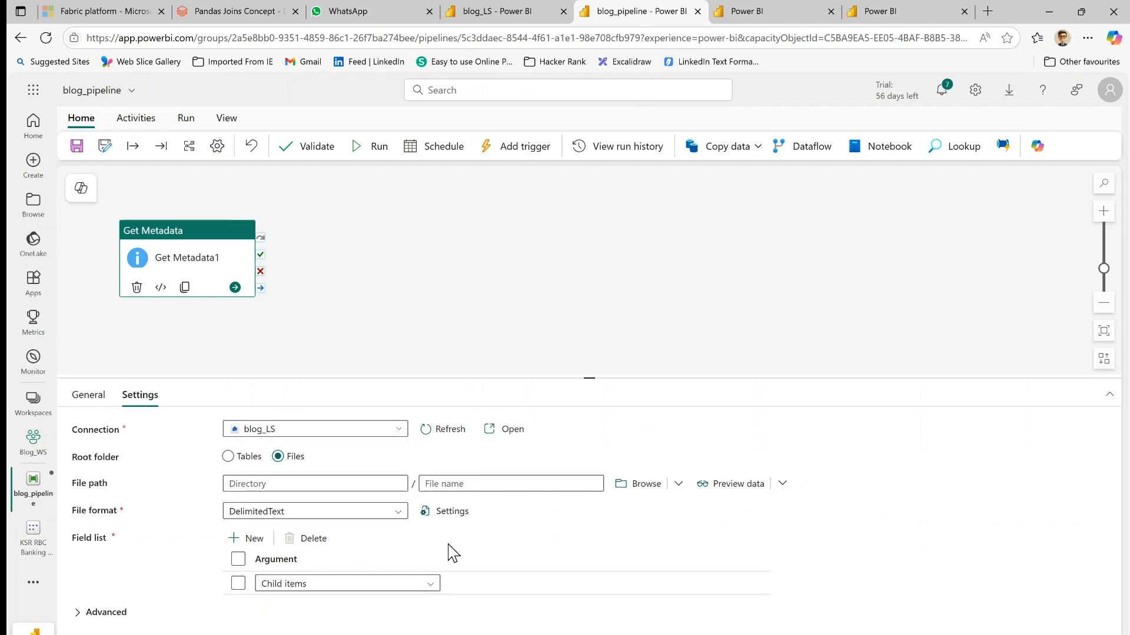
{"action": "left_click", "coordinate": [500, 12]}
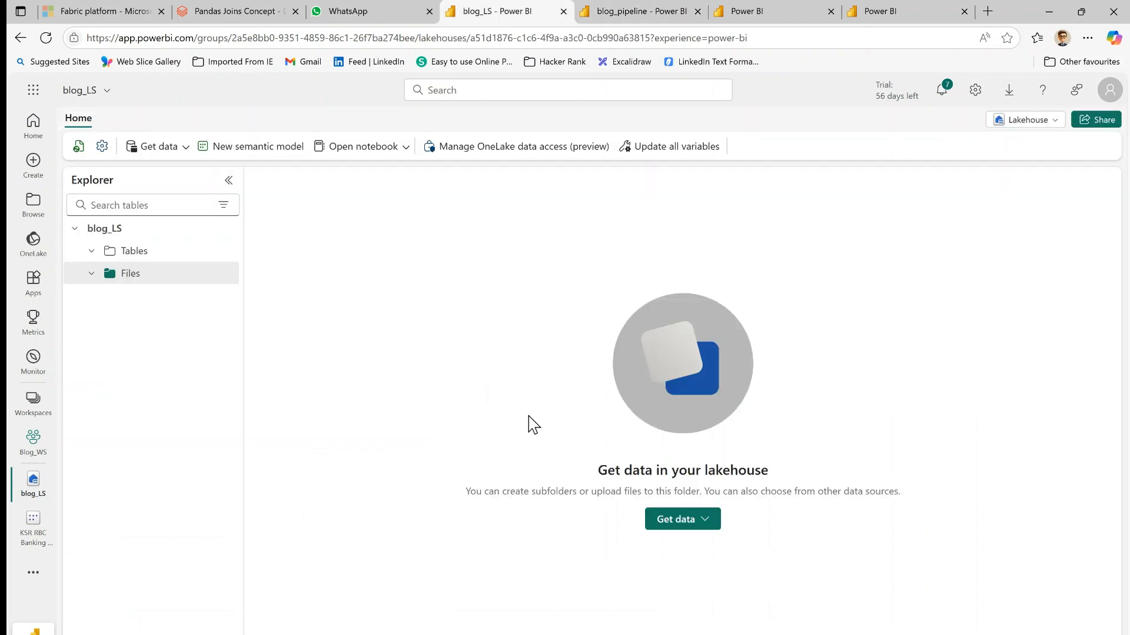
{"action": "left_click", "coordinate": [629, 18]}
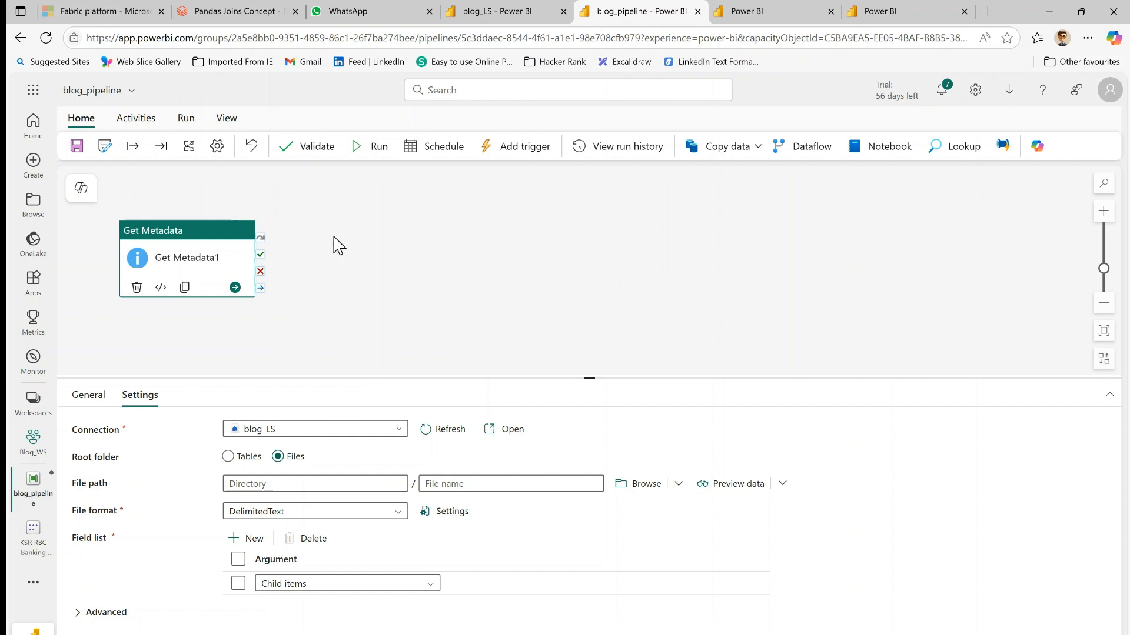
Step: Add a ForEach activity beside the Get Metadata activity and link it to run on Get Metadata's success
{"action": "left_click", "coordinate": [136, 118]}
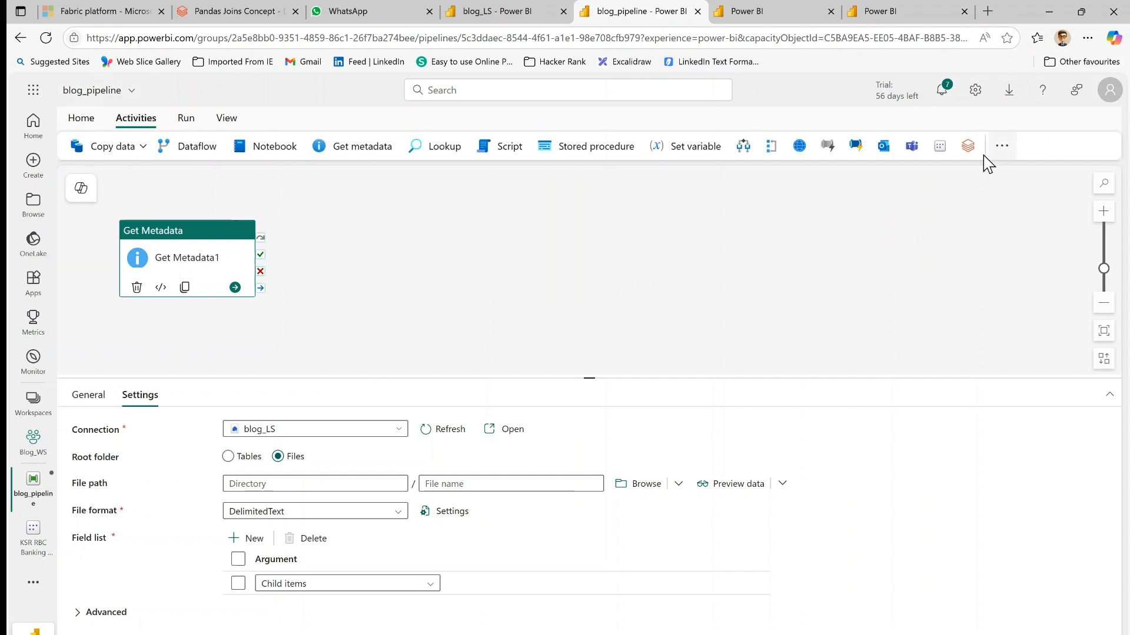
{"action": "left_click", "coordinate": [770, 147]}
{"action": "left_click_drag", "start_coordinate": [361, 239], "coordinate": [427, 207]}
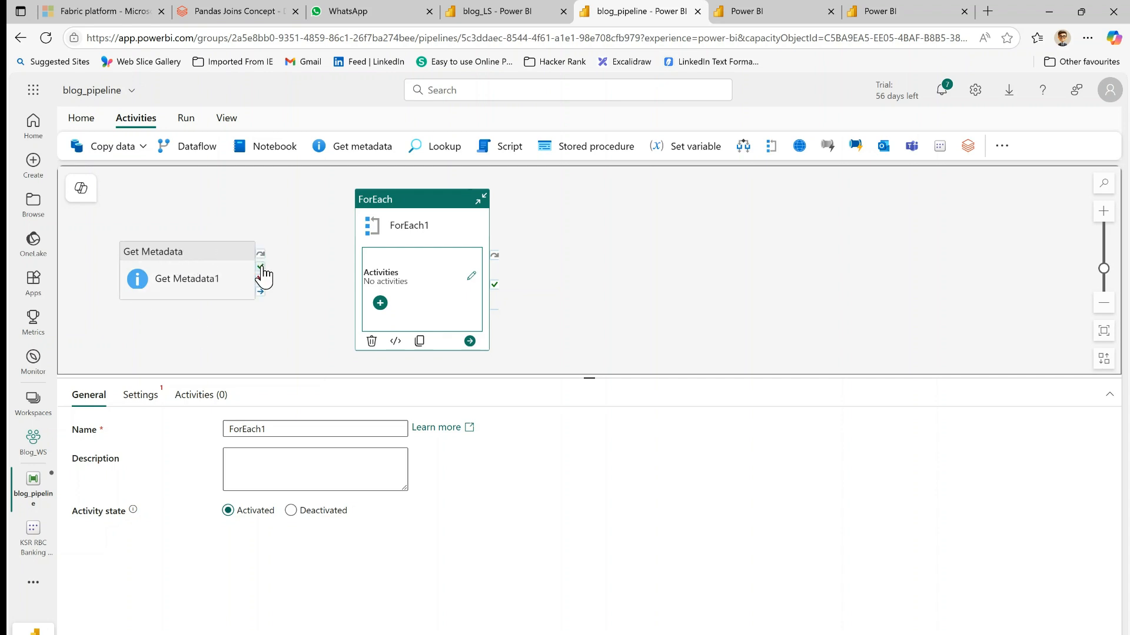
{"action": "left_click_drag", "start_coordinate": [261, 268], "coordinate": [356, 286]}
{"action": "left_click", "coordinate": [421, 206]}
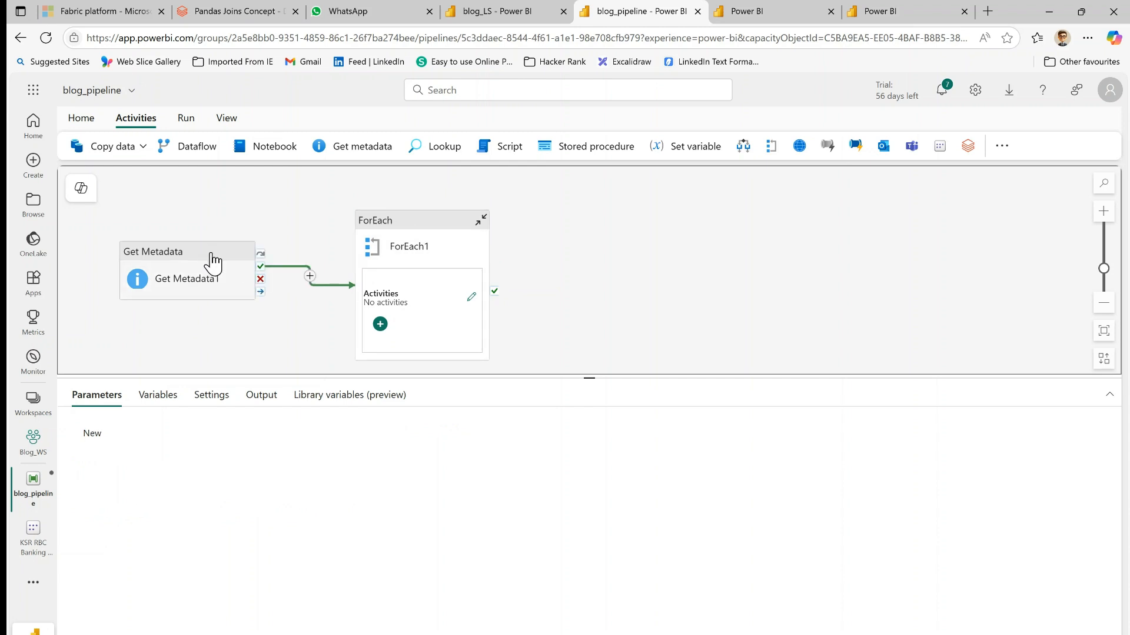
Step: Enable sequential execution in the ForEach activity's settings
{"action": "left_click", "coordinate": [376, 244]}
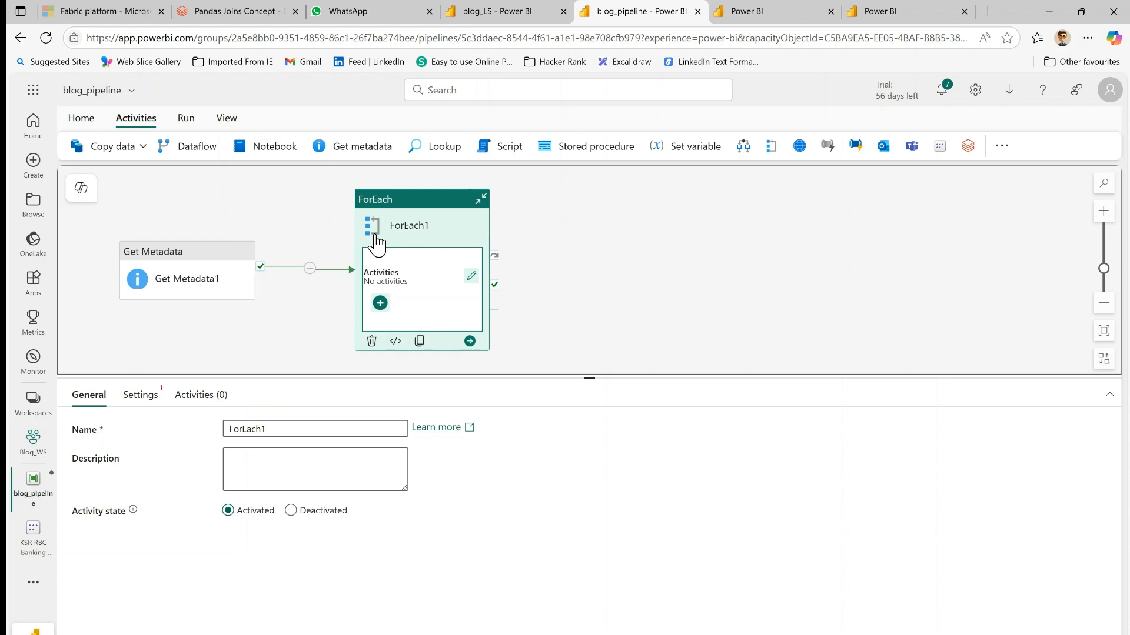
{"action": "left_click", "coordinate": [144, 397]}
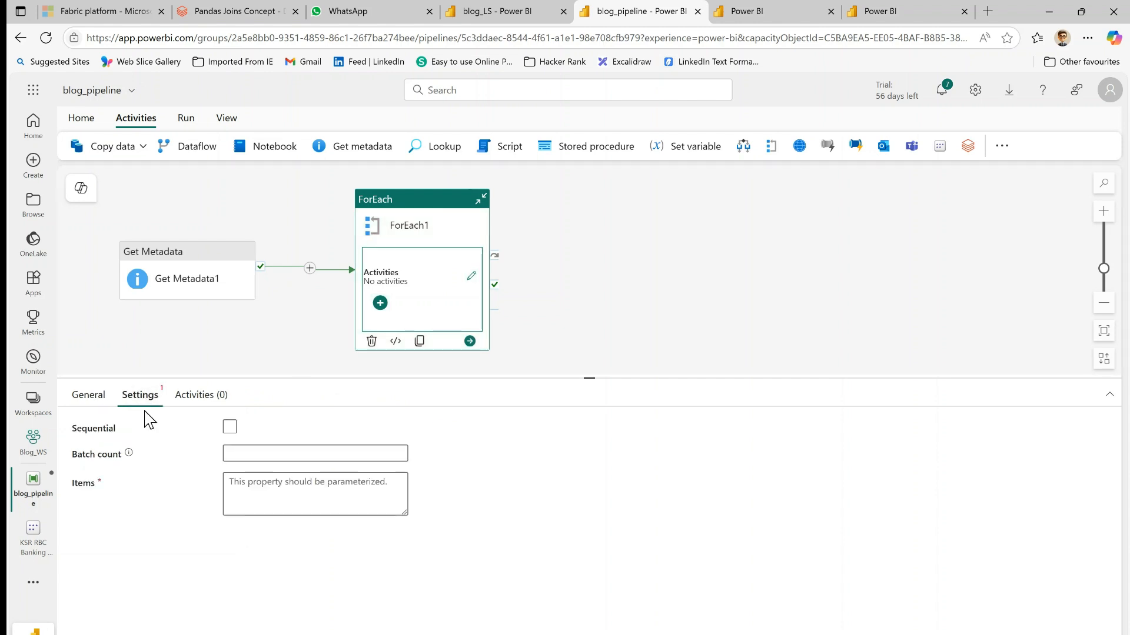
{"action": "left_click", "coordinate": [492, 12]}
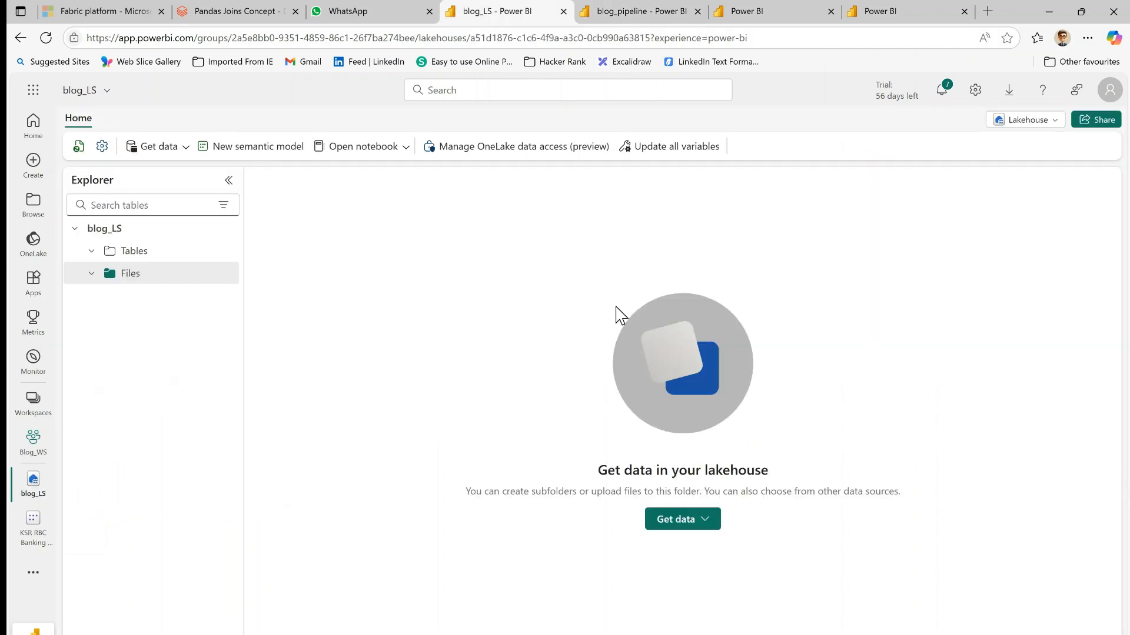
{"action": "left_click", "coordinate": [636, 13]}
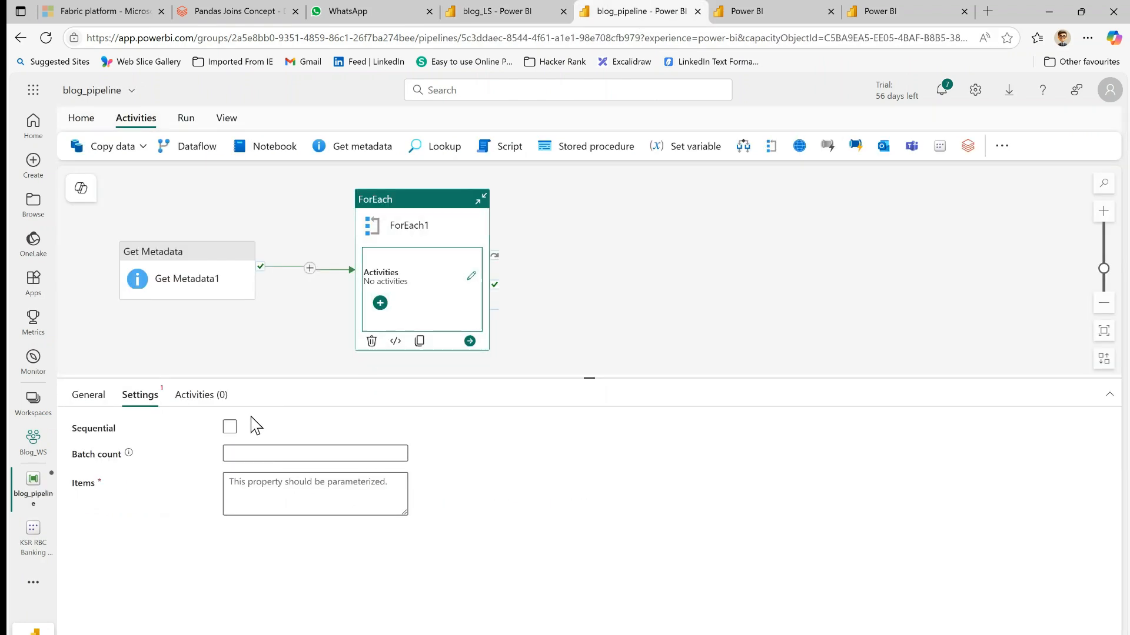
{"action": "left_click", "coordinate": [229, 427]}
{"action": "left_click", "coordinate": [231, 429]}
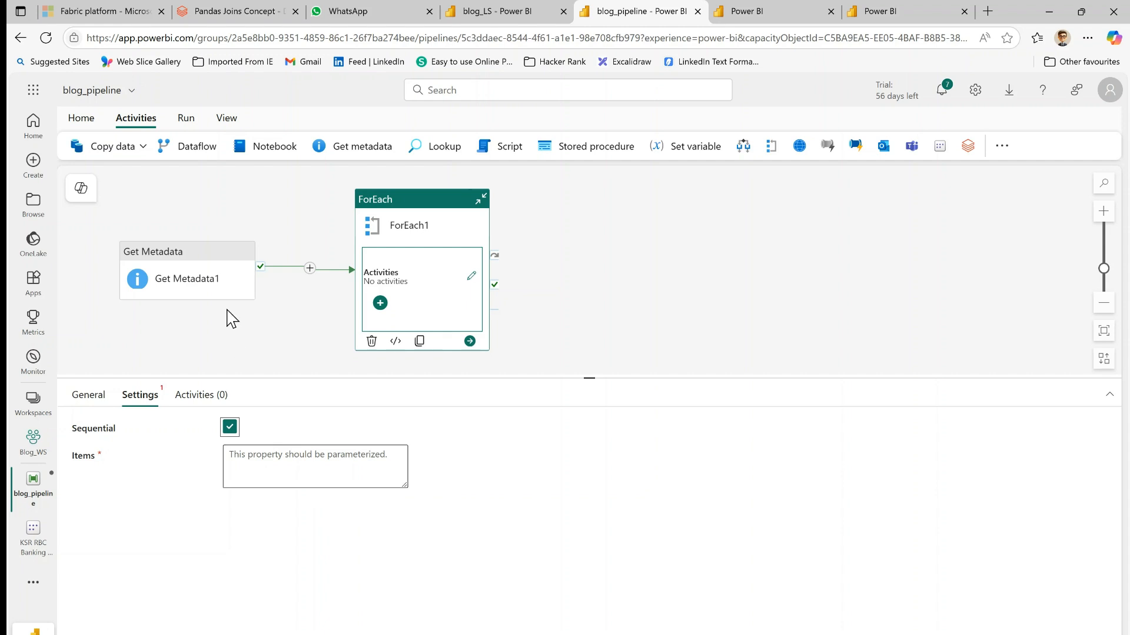
{"action": "left_click", "coordinate": [331, 459]}
{"action": "left_click", "coordinate": [288, 500]}
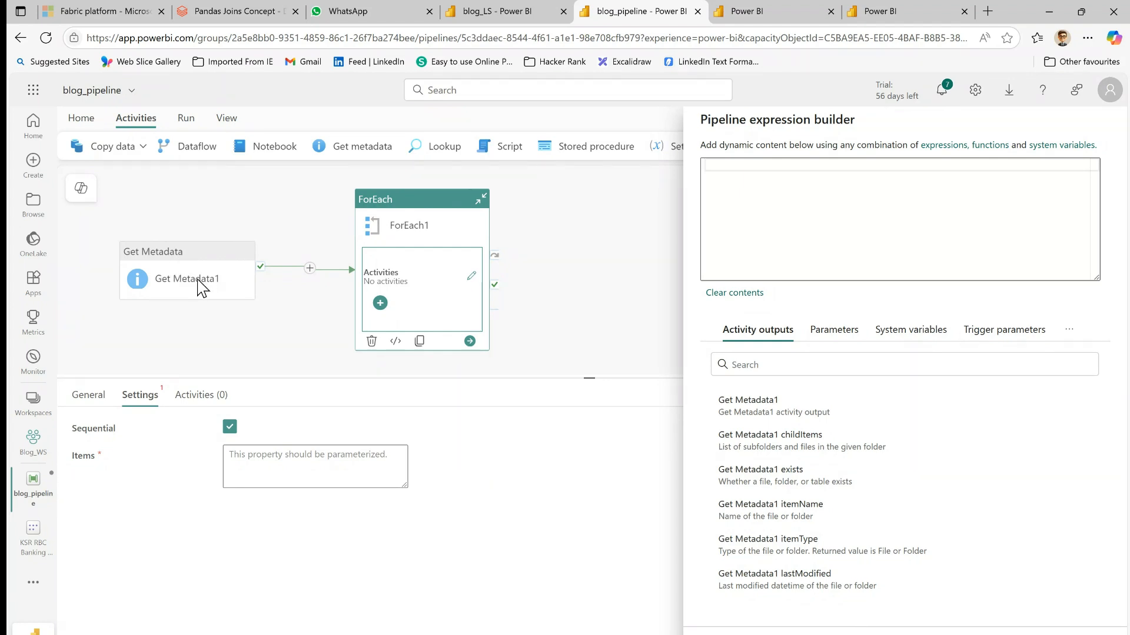
{"action": "left_click", "coordinate": [777, 452]}
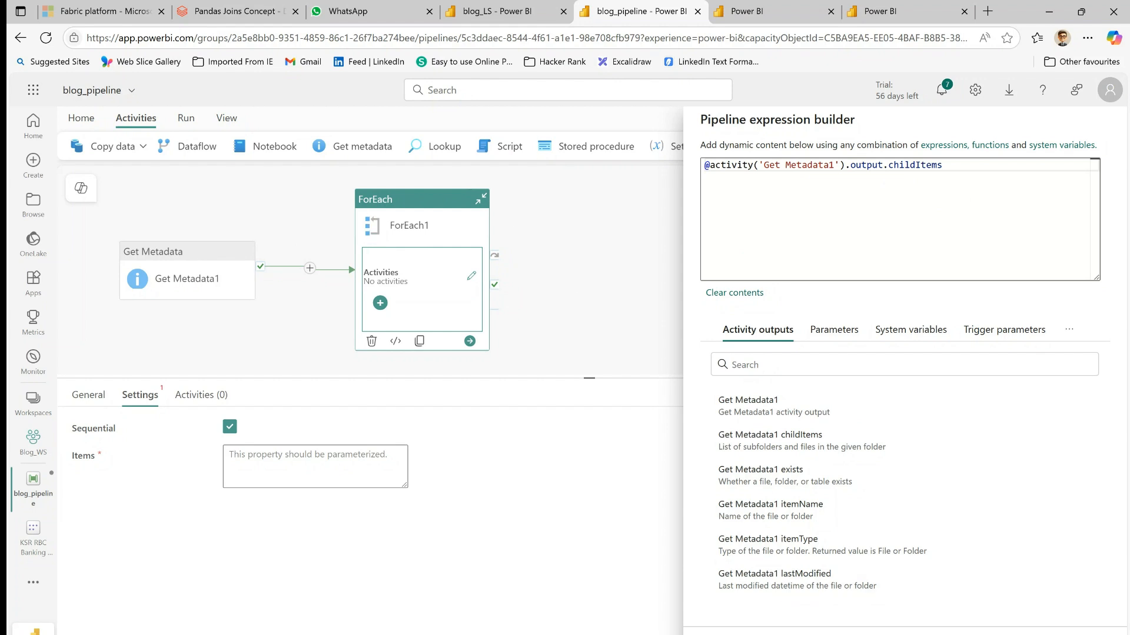
{"action": "left_click", "coordinate": [739, 634]}
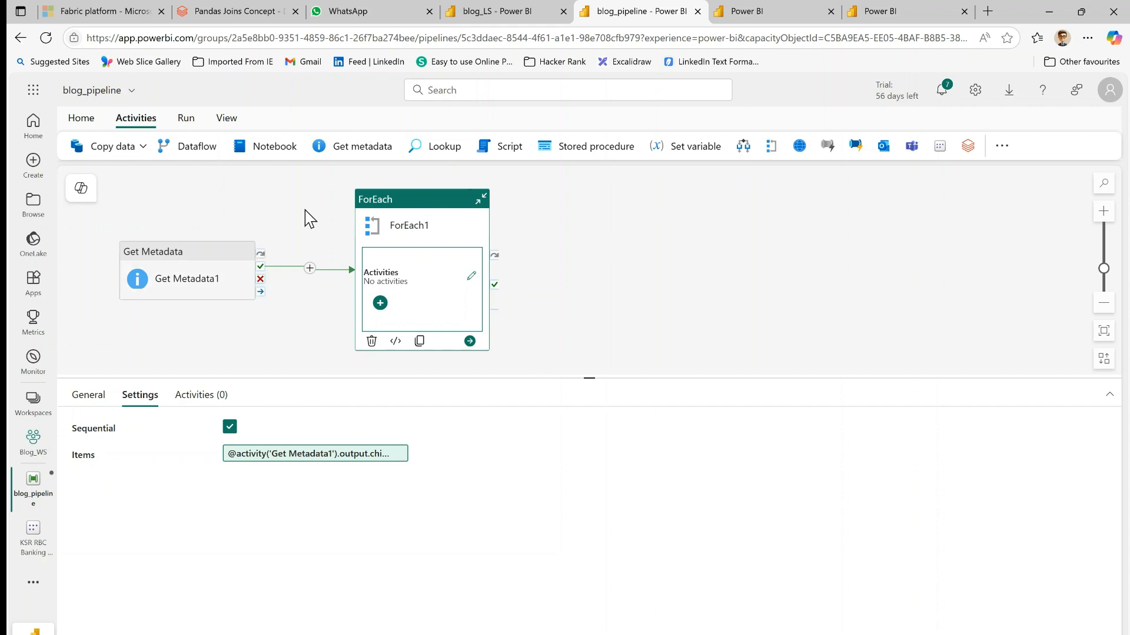
Step: Add a Copy data activity inside the ForEach loop and open its properties
{"action": "left_click", "coordinate": [381, 304]}
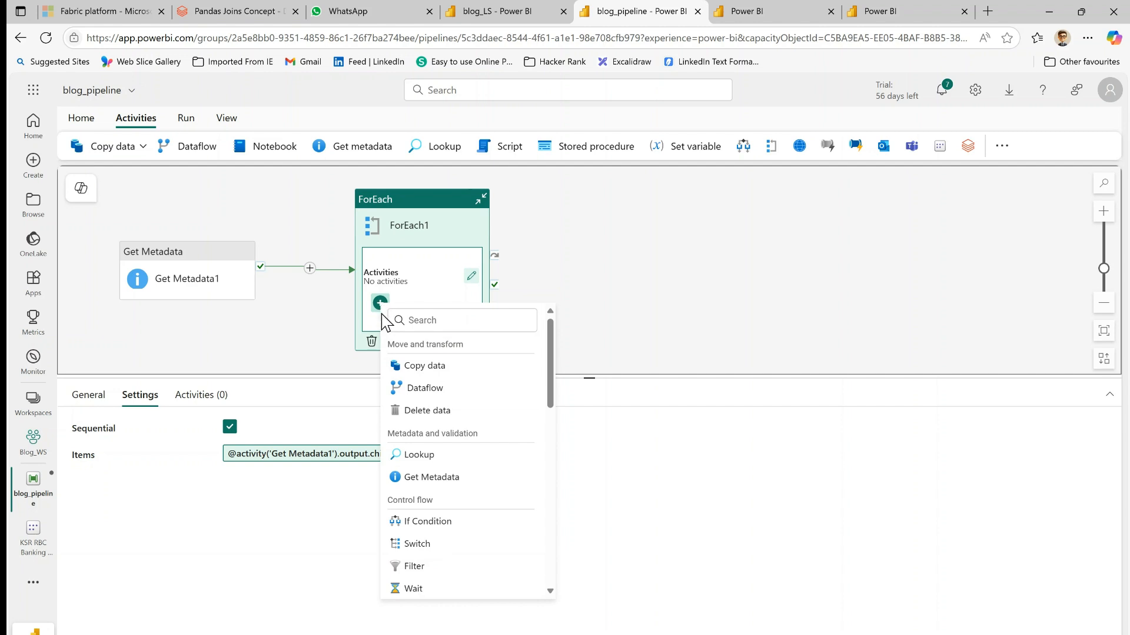
{"action": "left_click", "coordinate": [431, 370]}
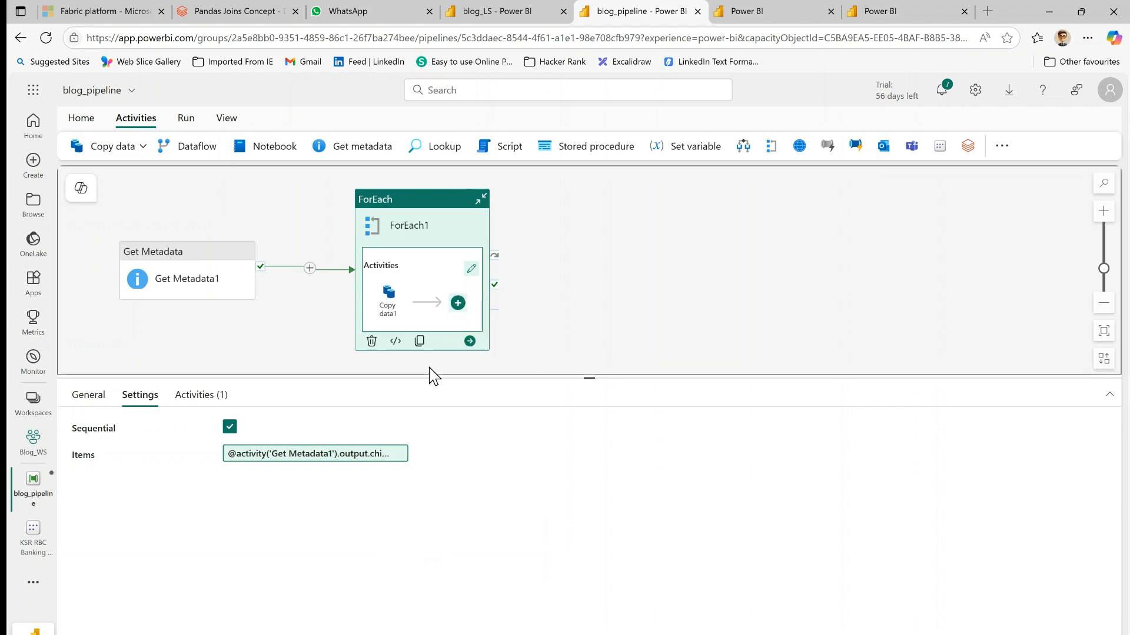
{"action": "left_click", "coordinate": [388, 302]}
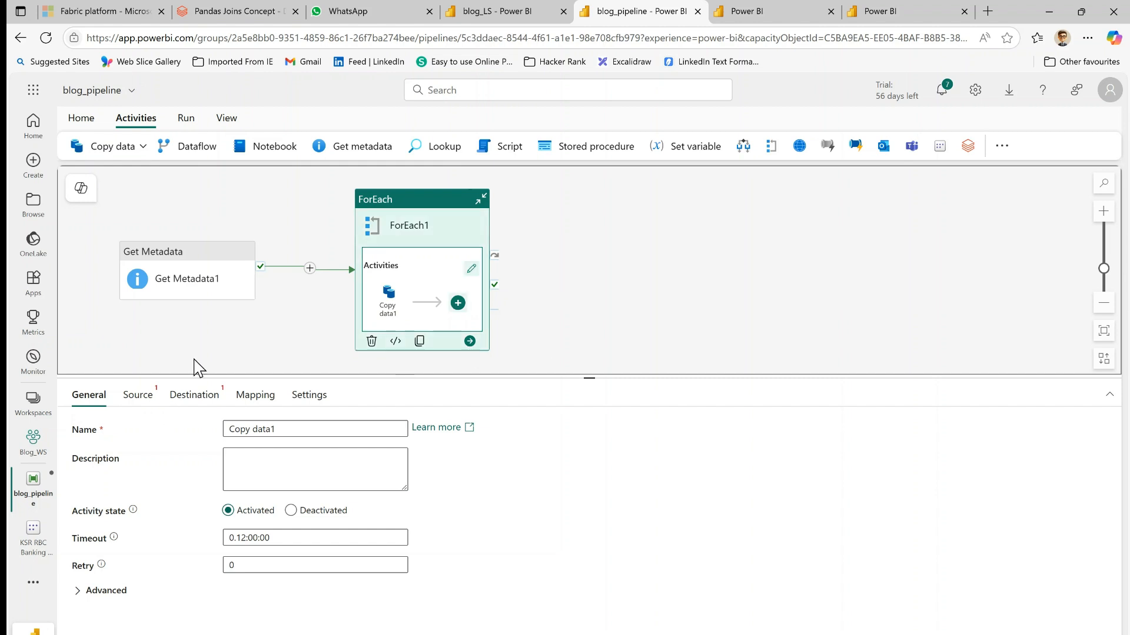
Step: Set the Copy data activity's source to the blog_LS lakehouse with Files as the root folder
{"action": "left_click", "coordinate": [138, 395]}
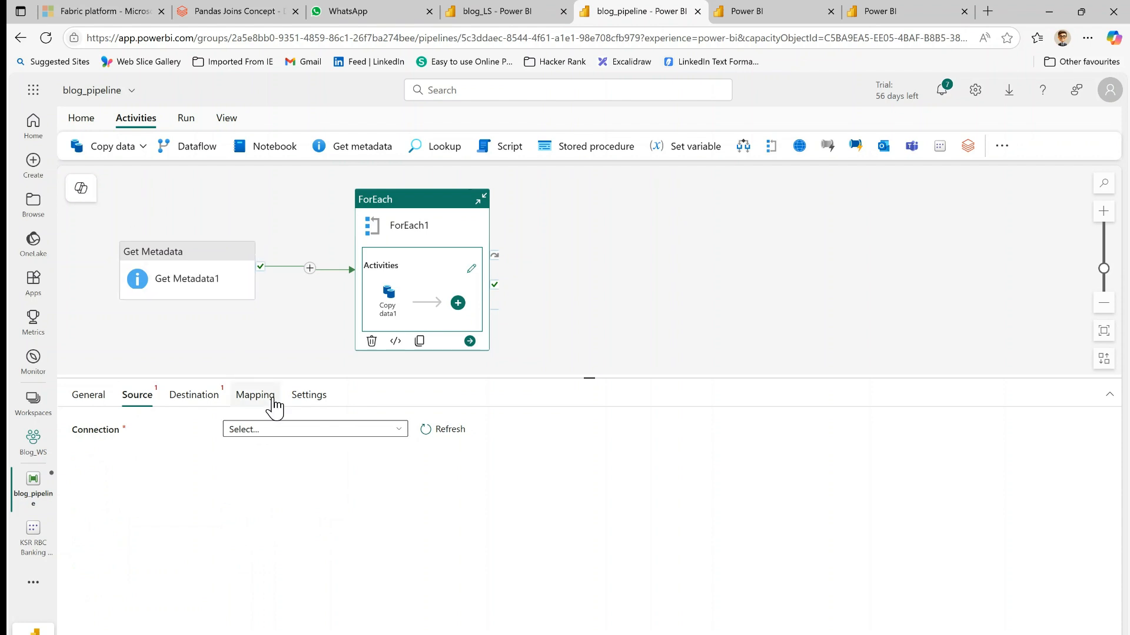
{"action": "left_click", "coordinate": [303, 432]}
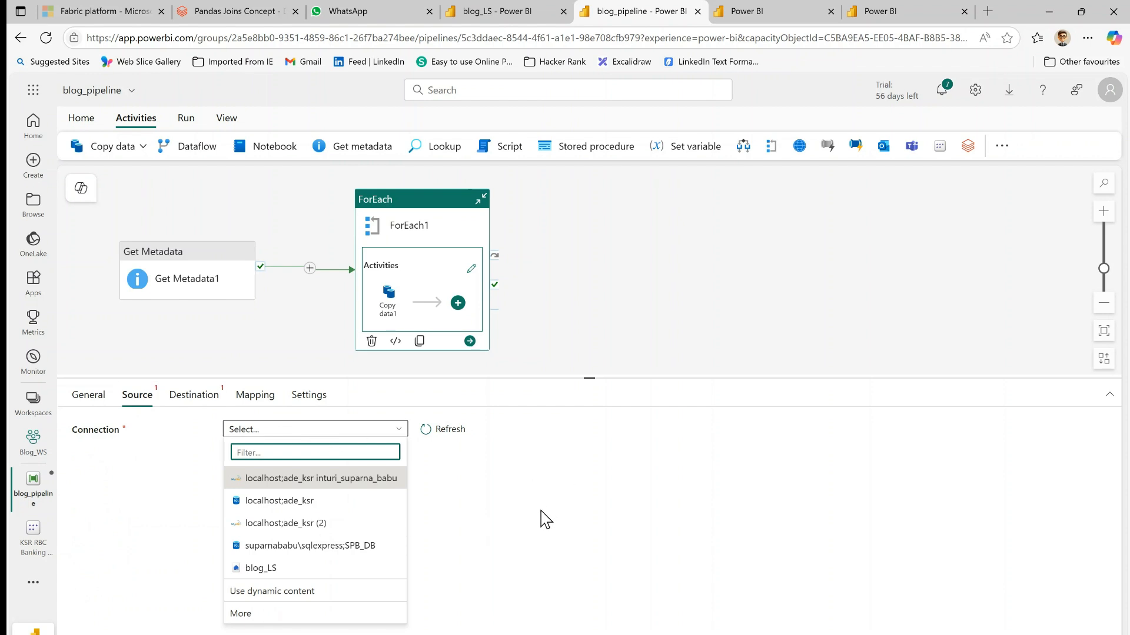
{"action": "left_click", "coordinate": [283, 570]}
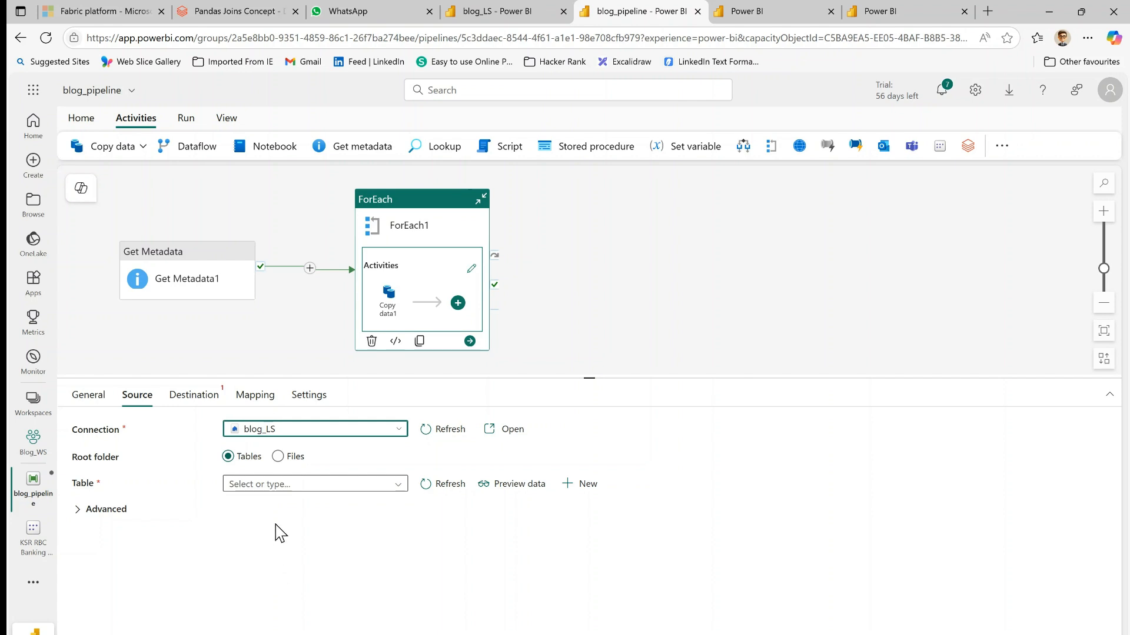
{"action": "left_click", "coordinate": [481, 9]}
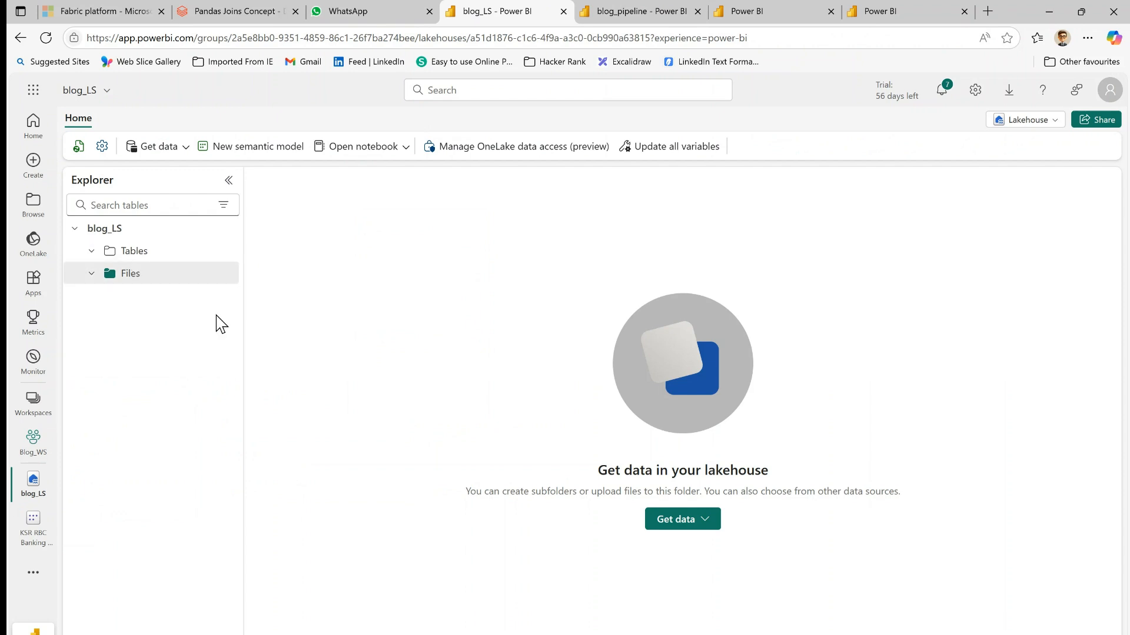
{"action": "left_click", "coordinate": [632, 16]}
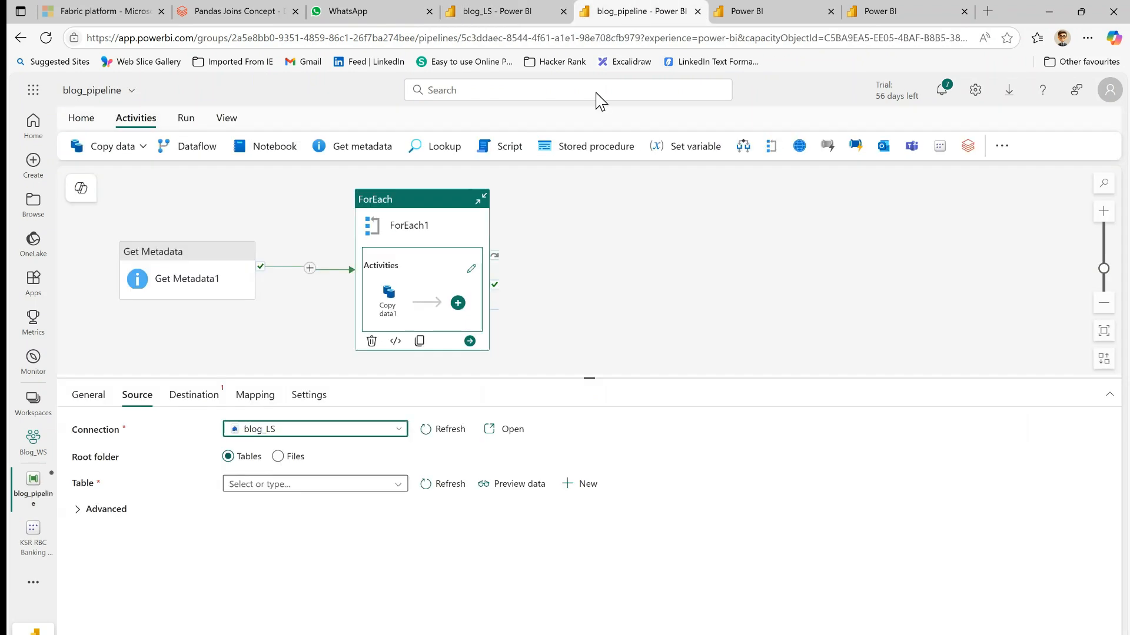
{"action": "left_click", "coordinate": [278, 457]}
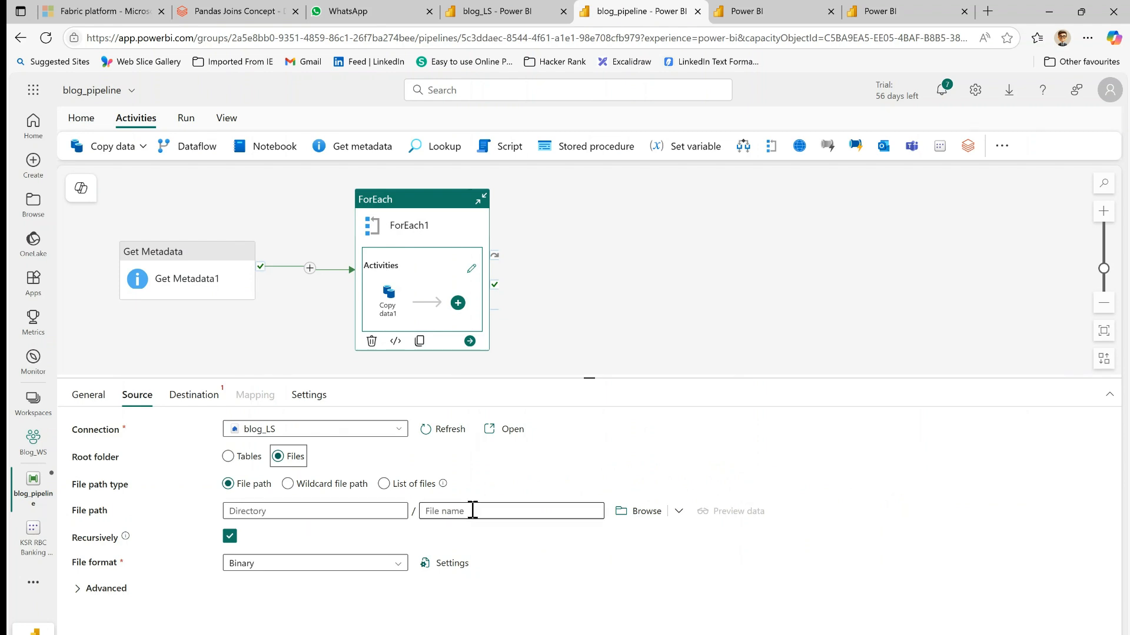
{"action": "left_click", "coordinate": [635, 512]}
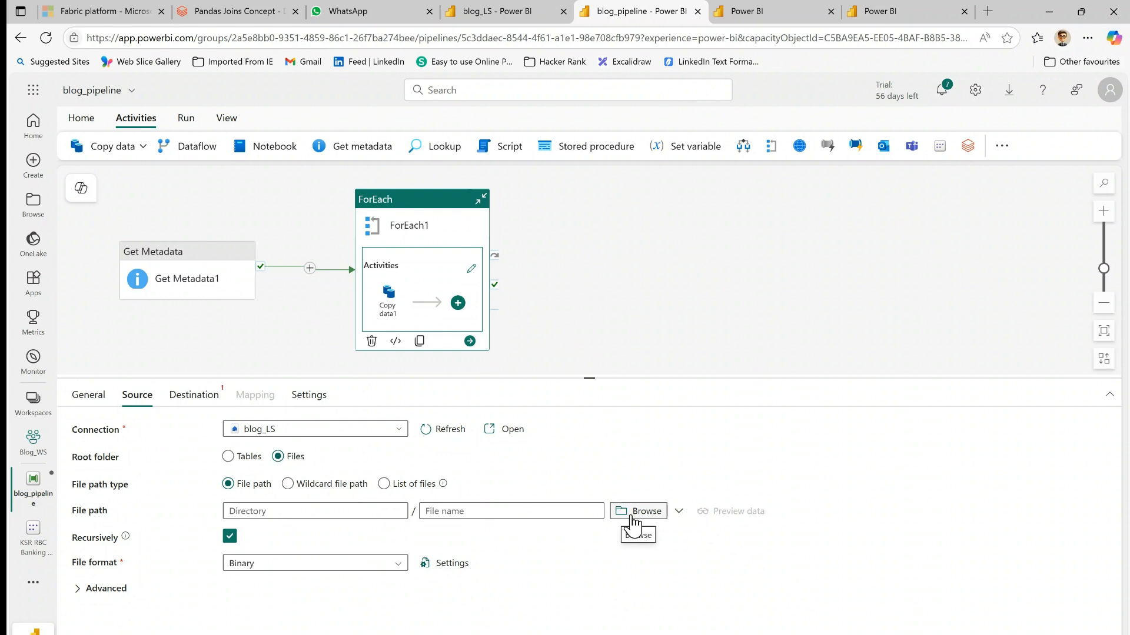
{"action": "left_click", "coordinate": [771, 634]}
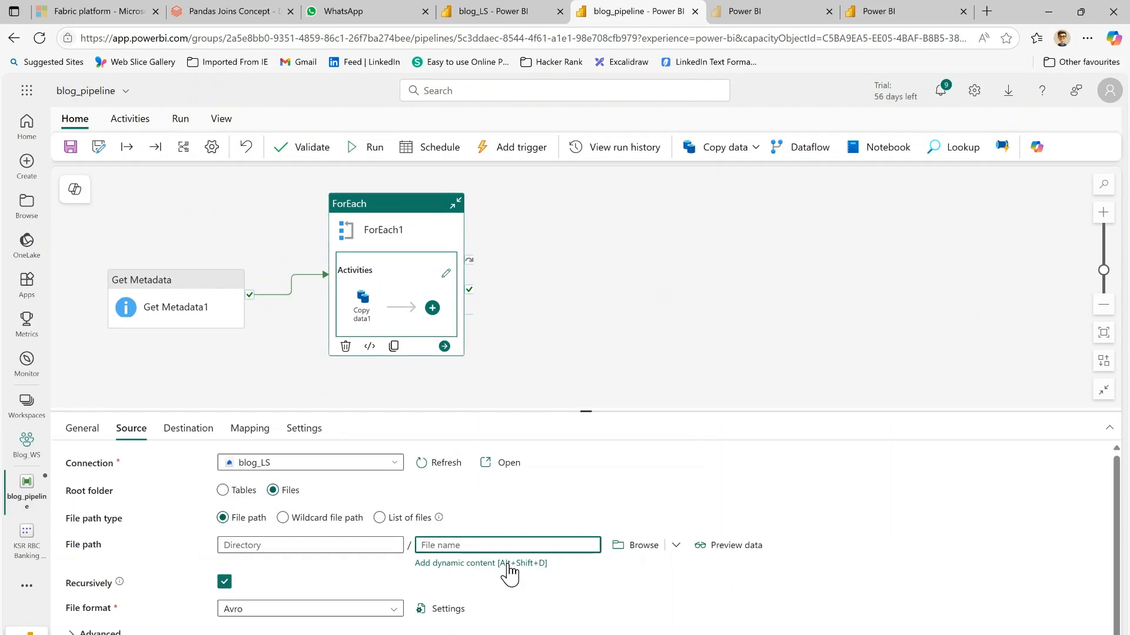
{"action": "left_click", "coordinate": [510, 564]}
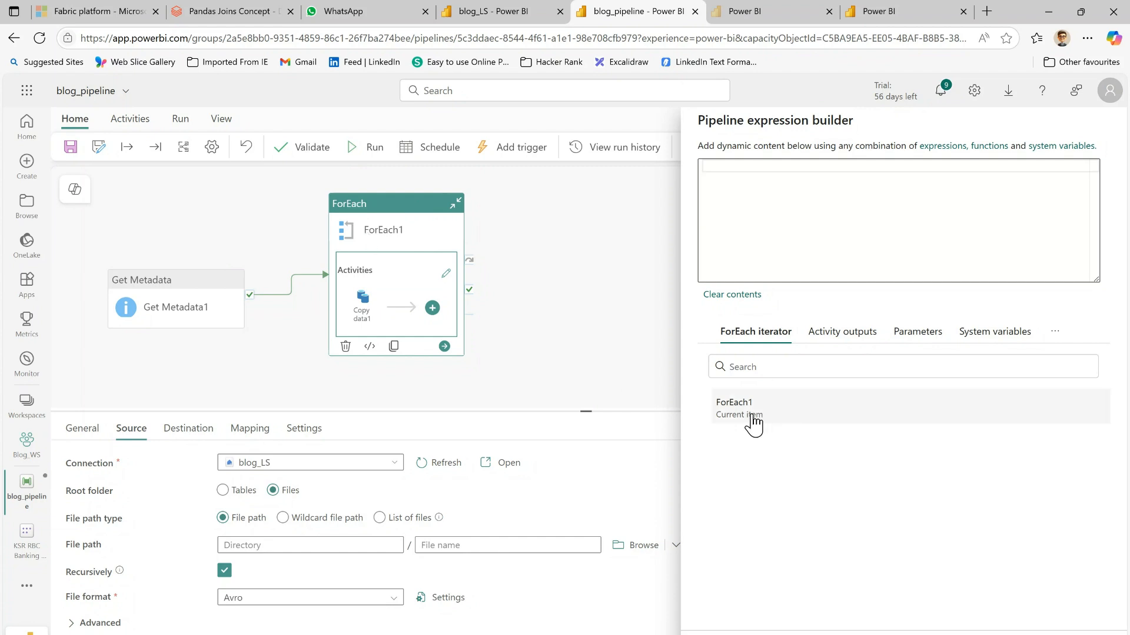
{"action": "left_click", "coordinate": [752, 419]}
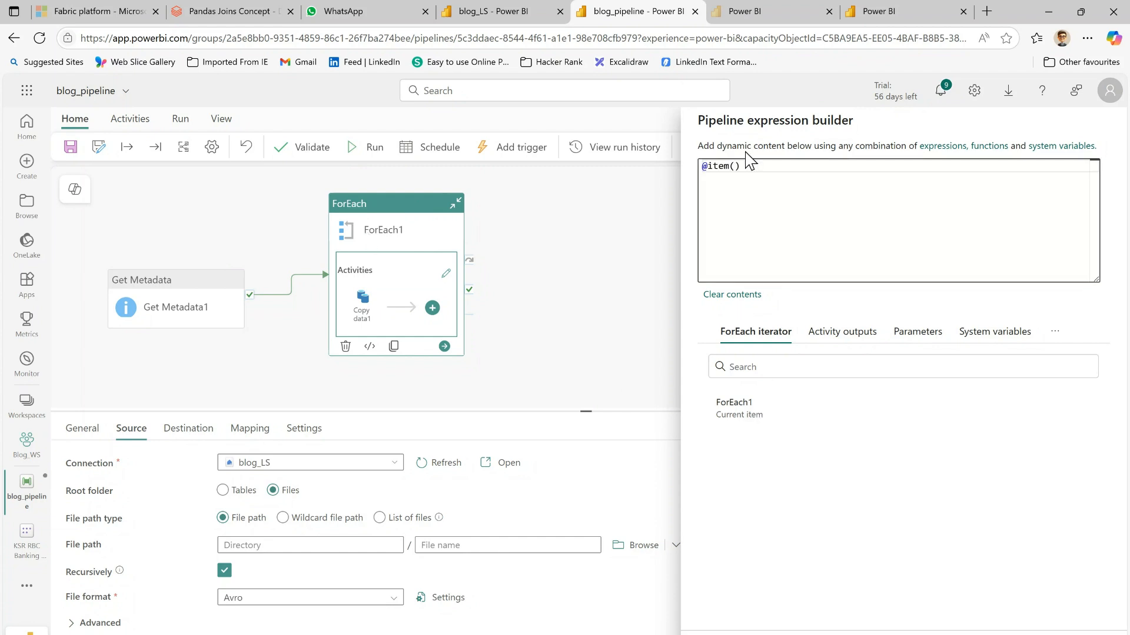
{"action": "left_click", "coordinate": [779, 180]}
{"action": "left_click", "coordinate": [481, 13]}
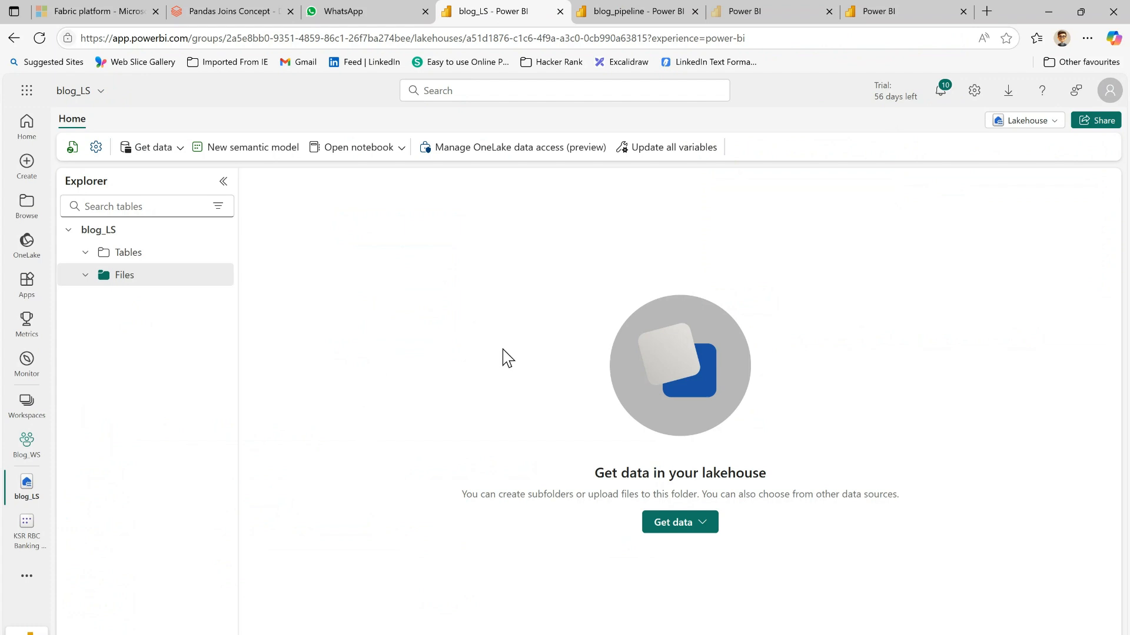
{"action": "left_click", "coordinate": [650, 12]}
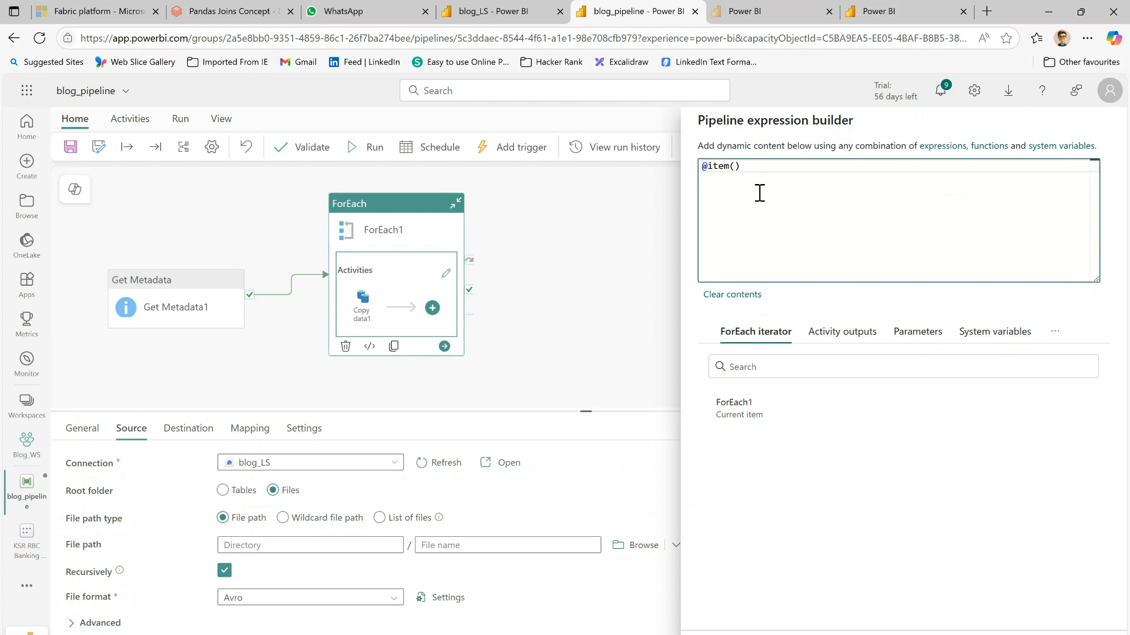
{"action": "type", "text": ".name"}
{"action": "left_click", "coordinate": [725, 634]}
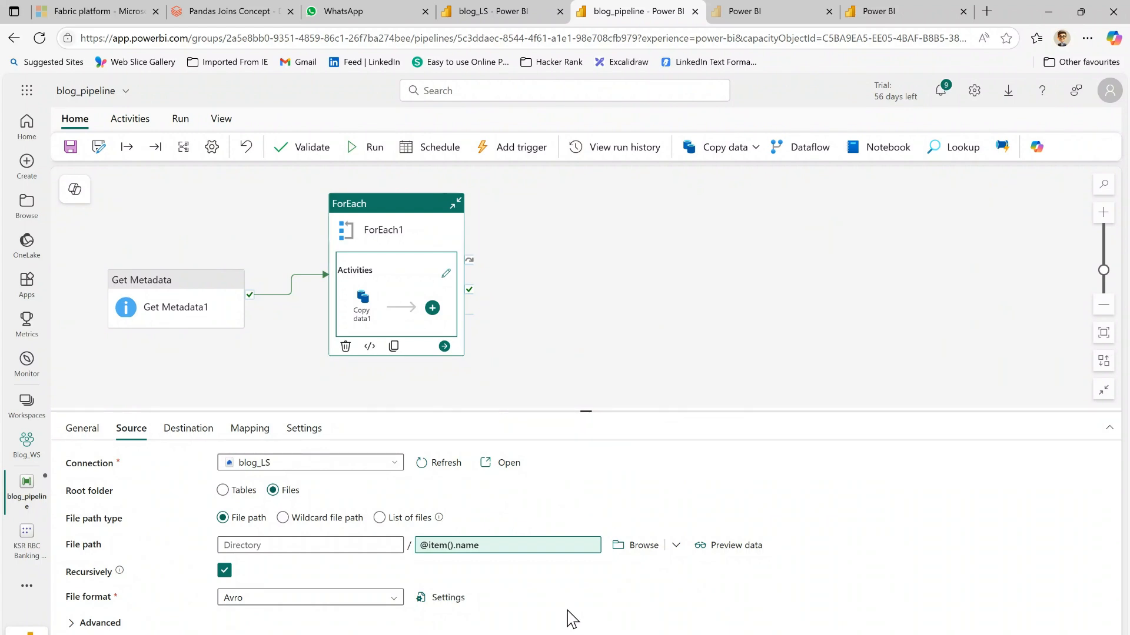
Step: Set the Copy data source's file format to DelimitedText
{"action": "left_click_drag", "start_coordinate": [586, 410], "coordinate": [586, 359]}
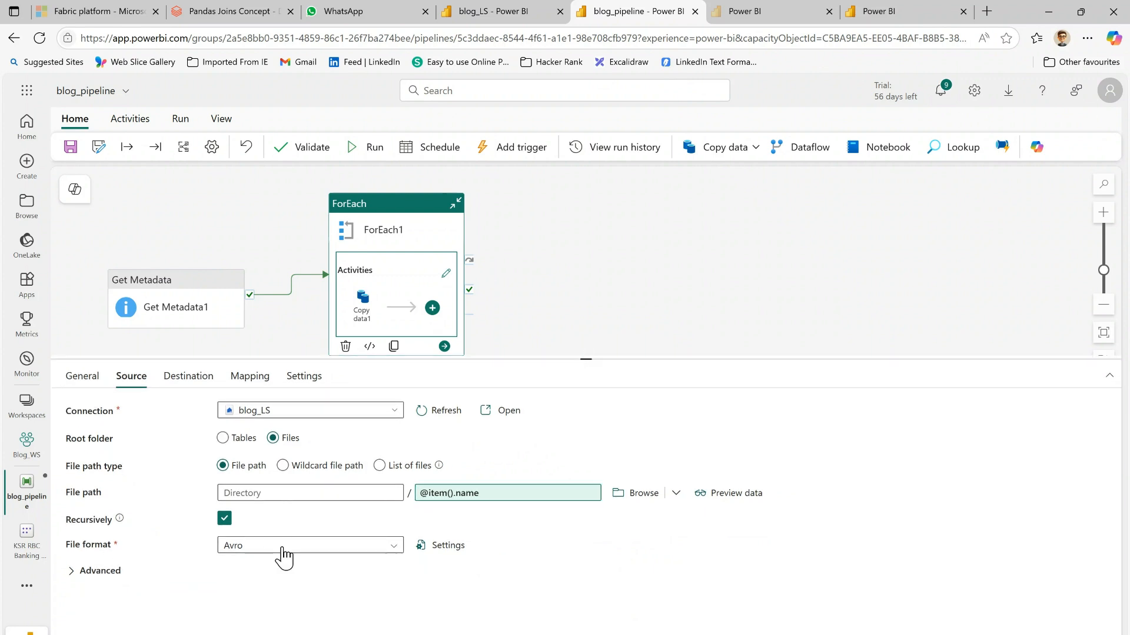
{"action": "left_click", "coordinate": [354, 551]}
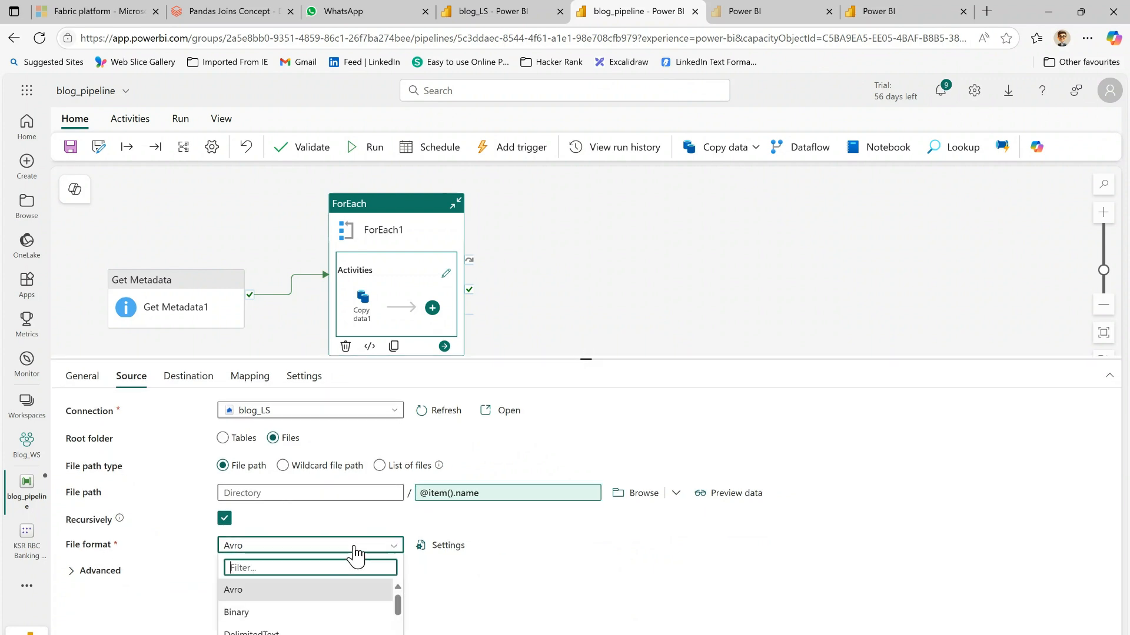
{"action": "left_click", "coordinate": [265, 630]}
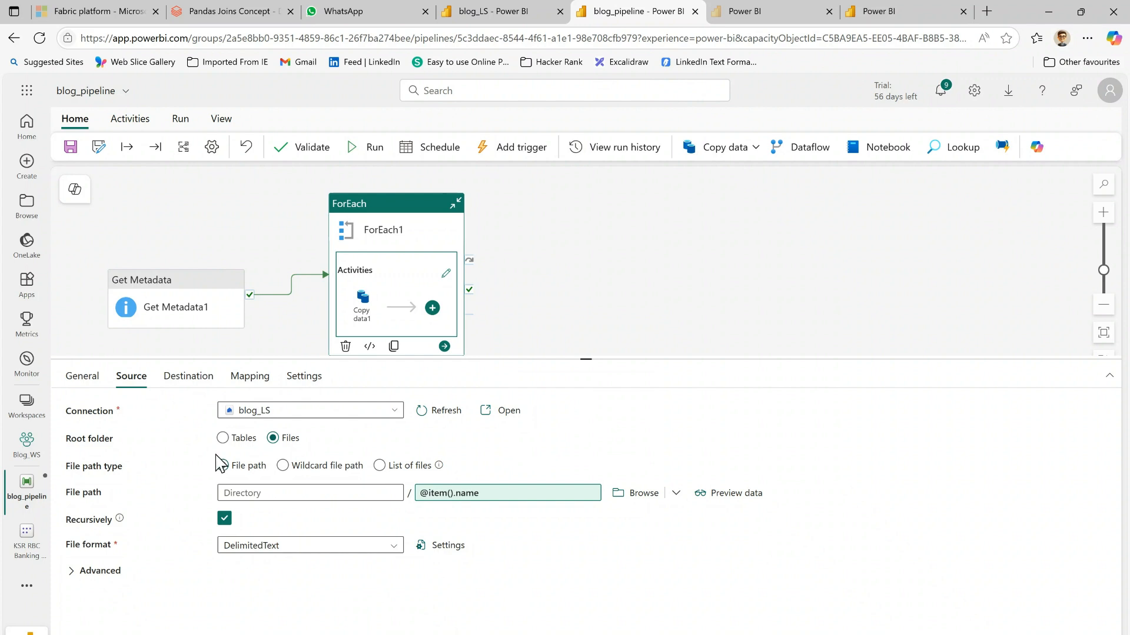
{"action": "left_click", "coordinate": [179, 384]}
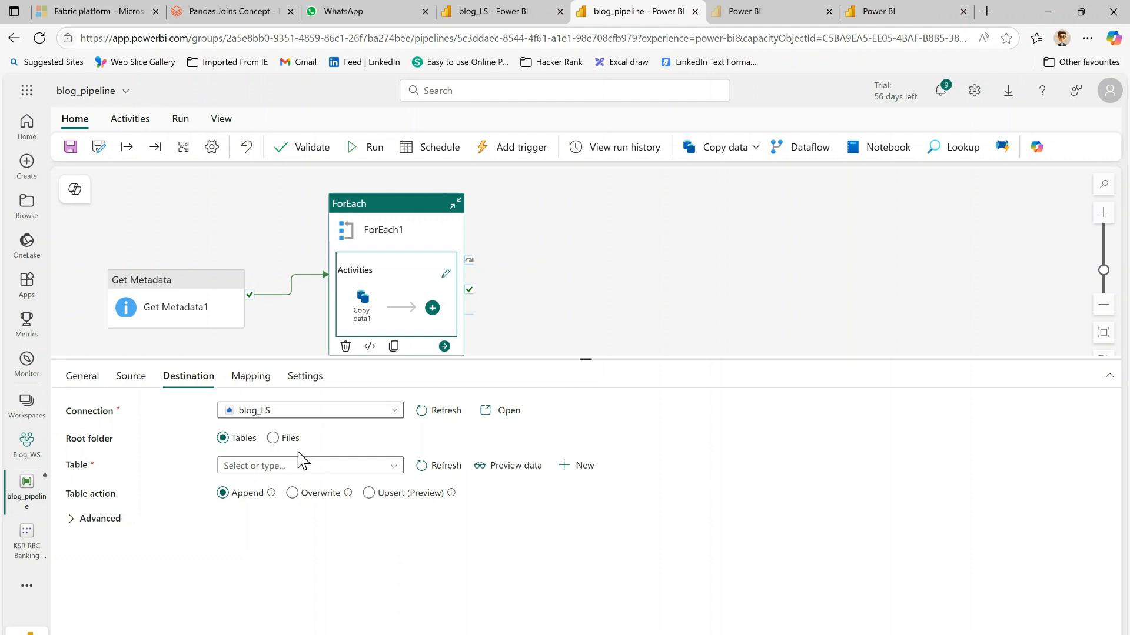
{"action": "left_click", "coordinate": [287, 441]}
{"action": "left_click", "coordinate": [235, 446]}
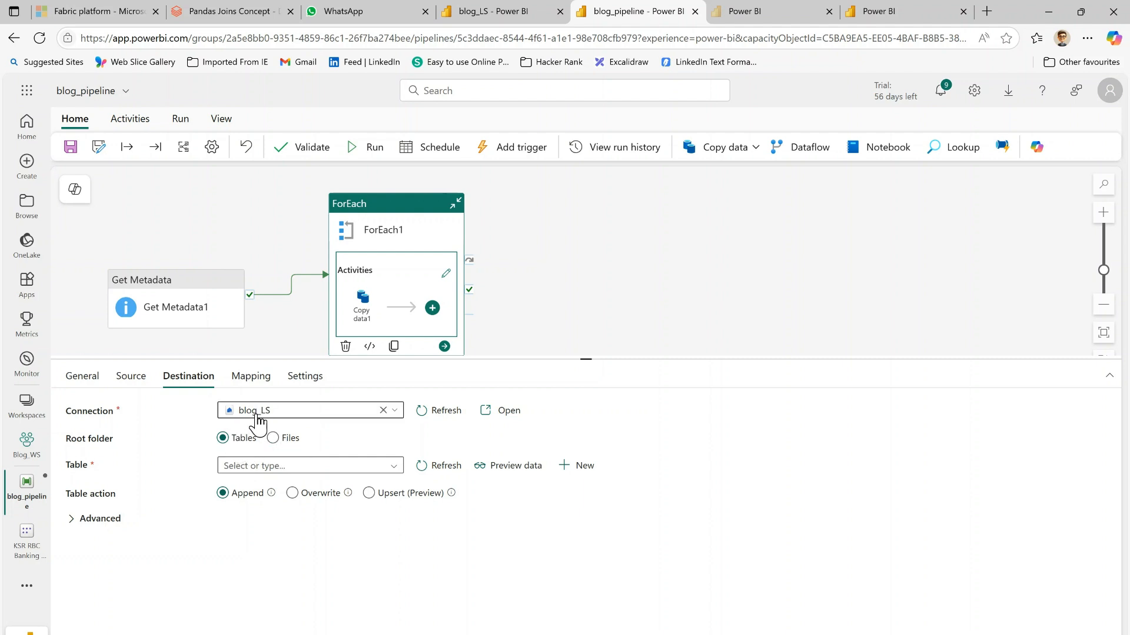
{"action": "left_click", "coordinate": [344, 464]}
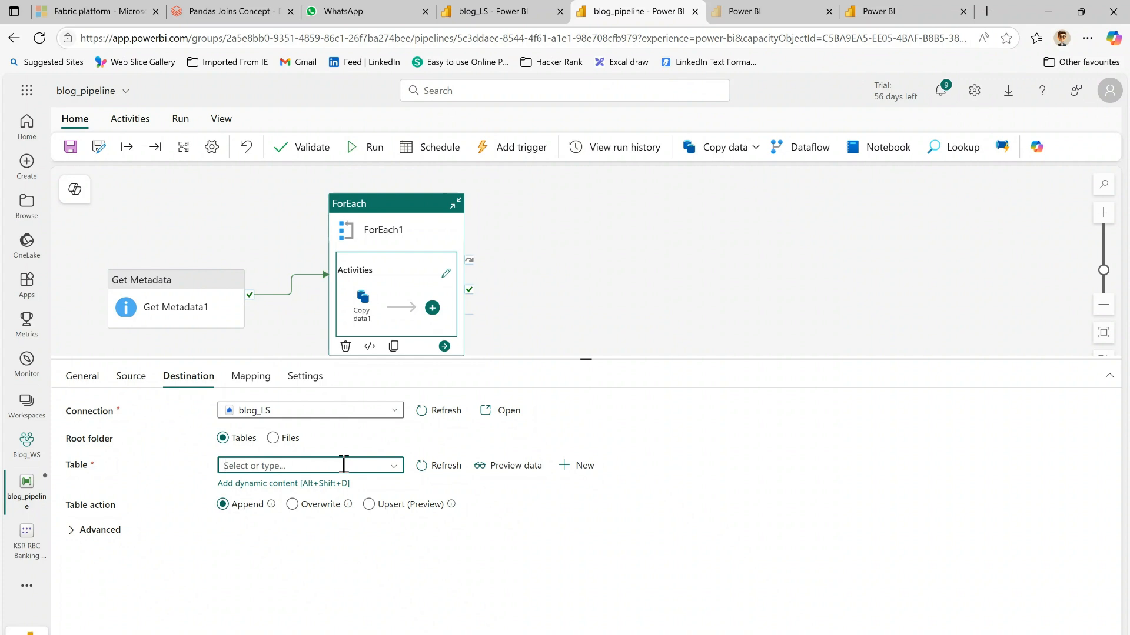
{"action": "left_click", "coordinate": [269, 488]}
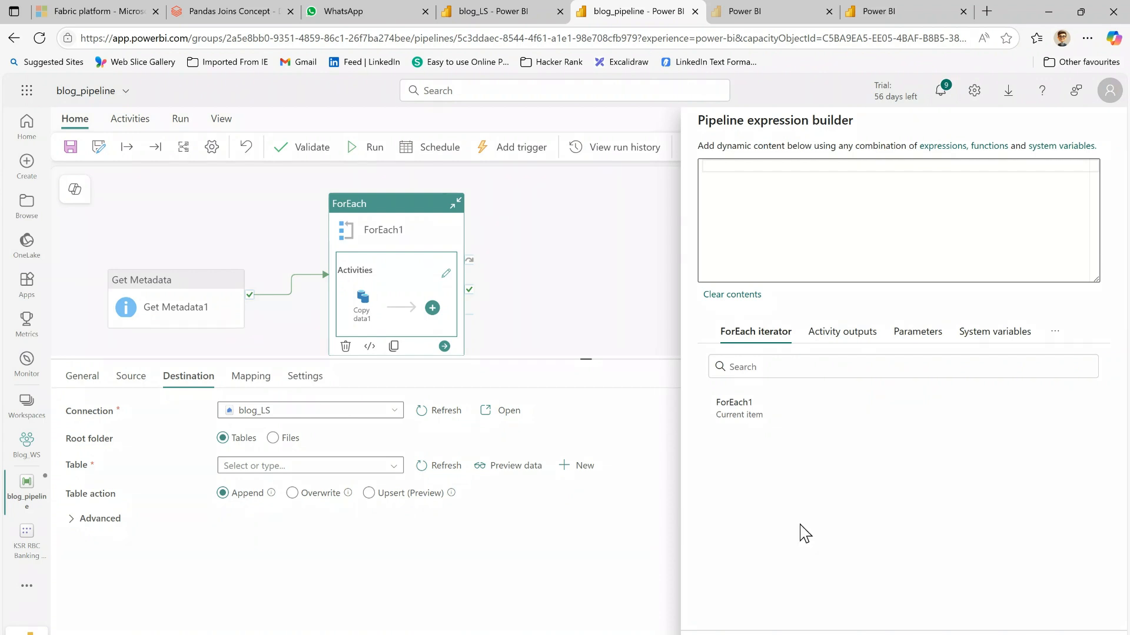
{"action": "left_click", "coordinate": [746, 417]}
{"action": "left_click", "coordinate": [751, 168]}
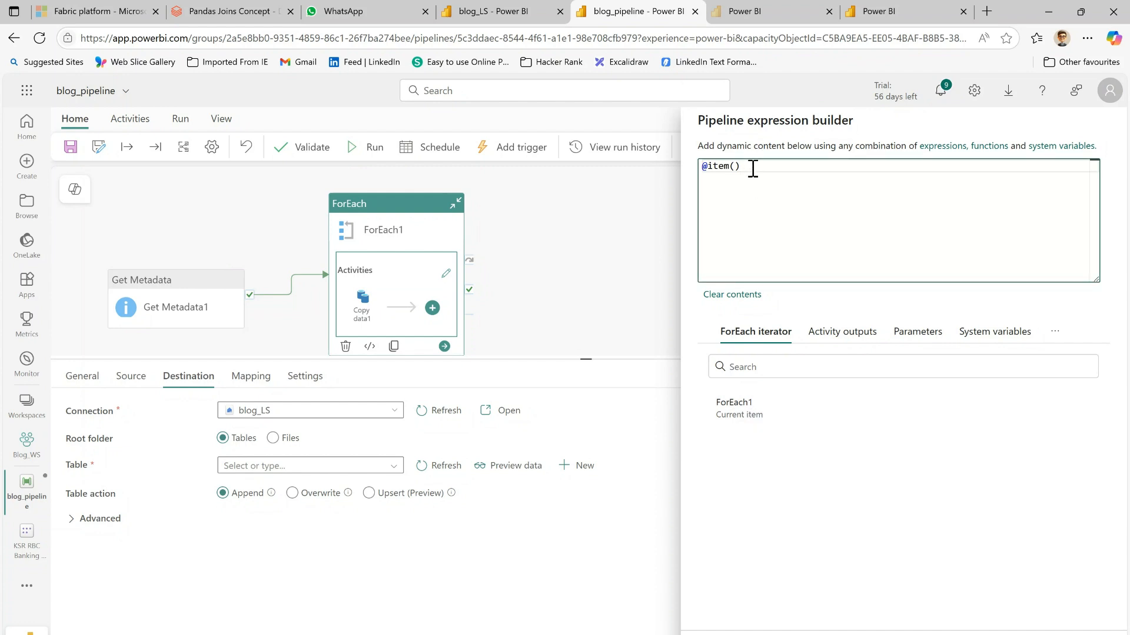
{"action": "type", "text": ".name"}
{"action": "left_click", "coordinate": [719, 634]}
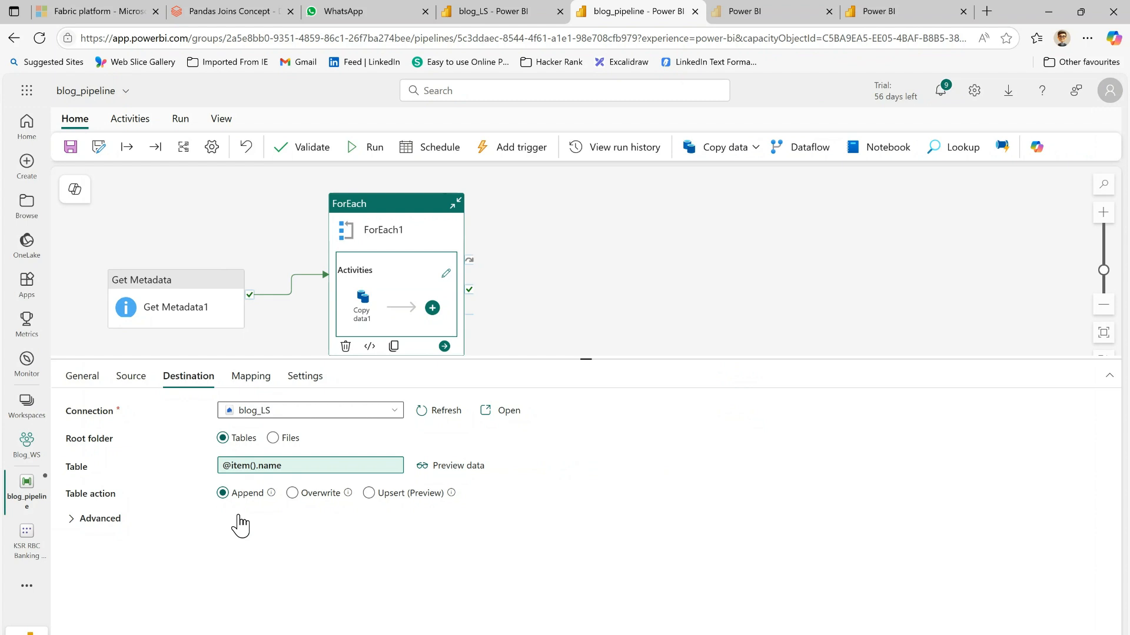
Step: Set the destination's table action to Overwrite and save the pipeline
{"action": "left_click", "coordinate": [301, 497]}
{"action": "mouse_move", "coordinate": [307, 499]}
{"action": "left_click", "coordinate": [71, 148]}
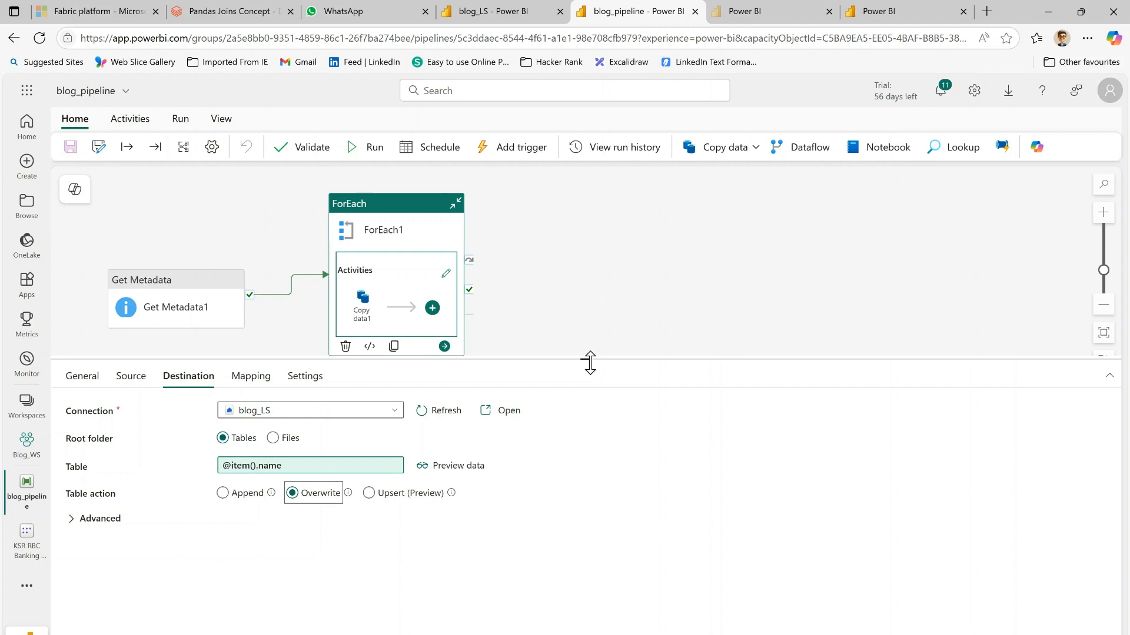
{"action": "left_click_drag", "start_coordinate": [587, 360], "coordinate": [593, 398]}
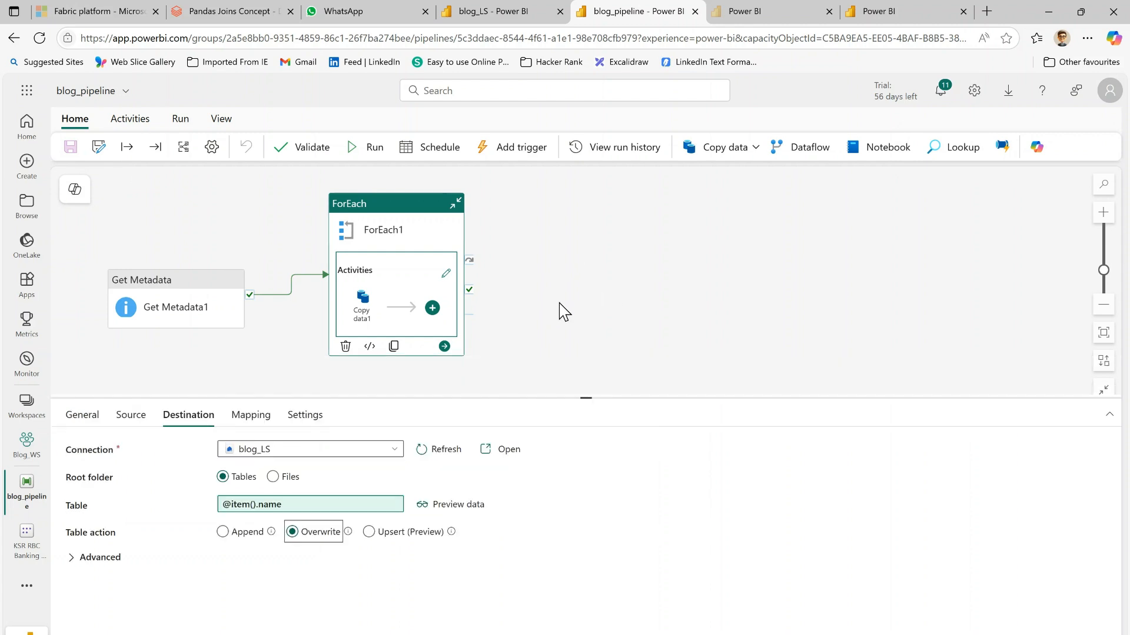
{"action": "left_click", "coordinate": [611, 256]}
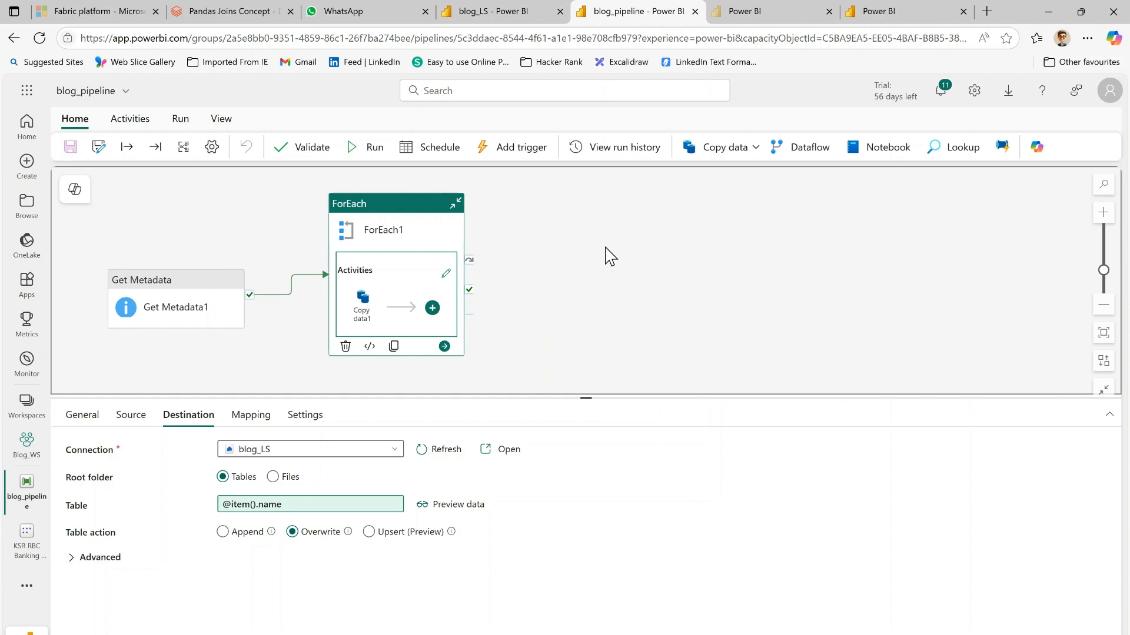
Step: Upload orders.csv from the Blogs folder into the Files section of the blog_LS lakehouse
{"action": "left_click", "coordinate": [510, 18]}
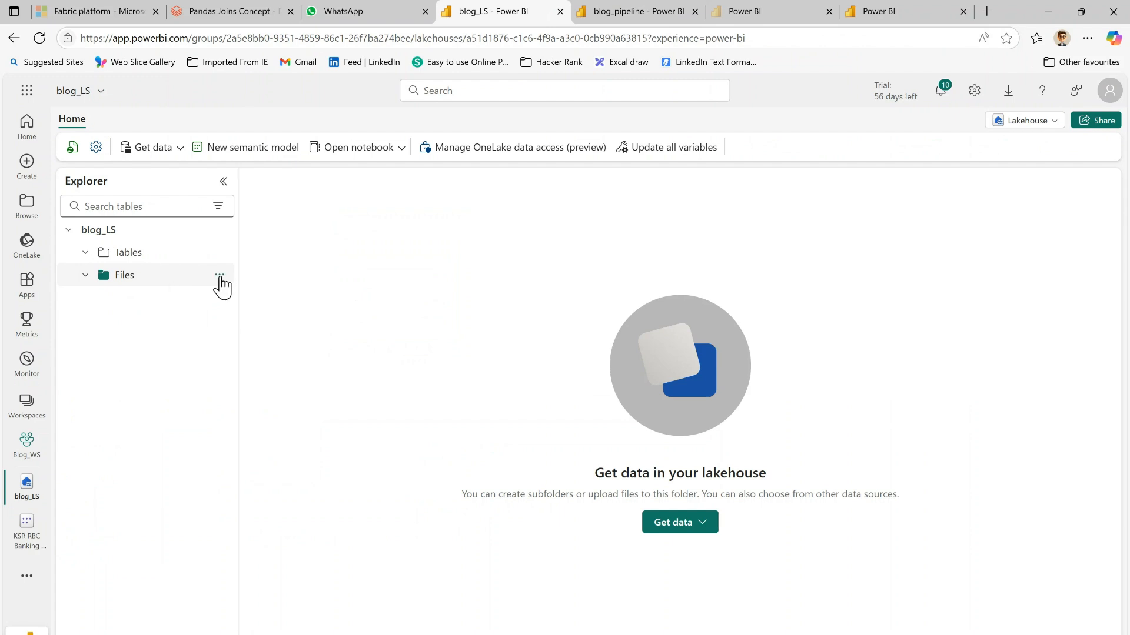
{"action": "left_click", "coordinate": [220, 279]}
{"action": "mouse_move", "coordinate": [251, 352]}
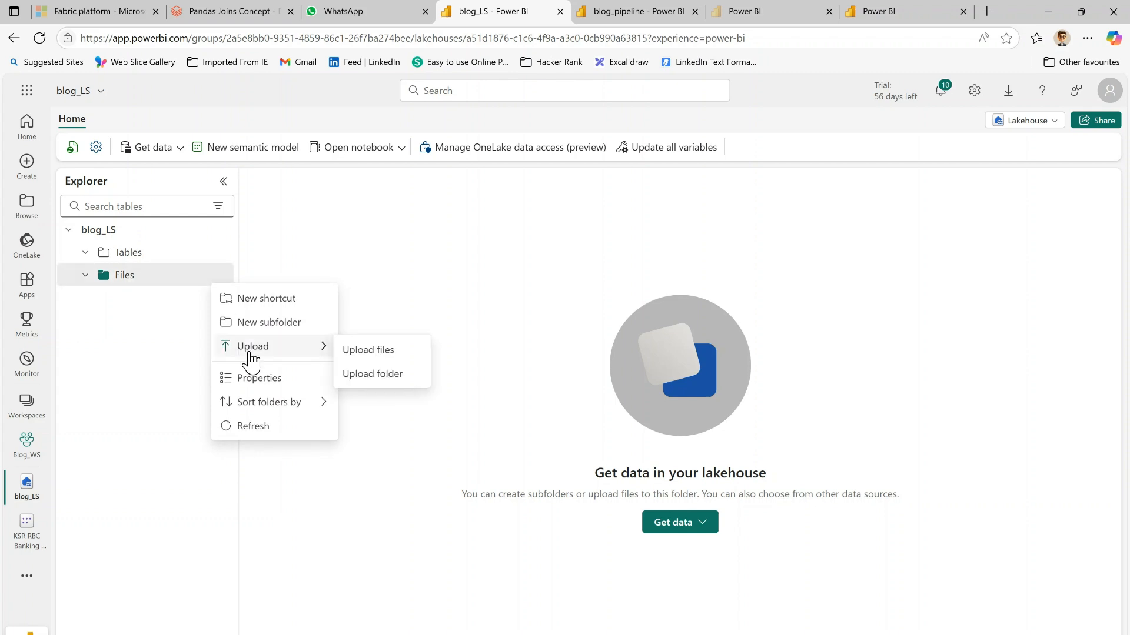
{"action": "left_click", "coordinate": [377, 352]}
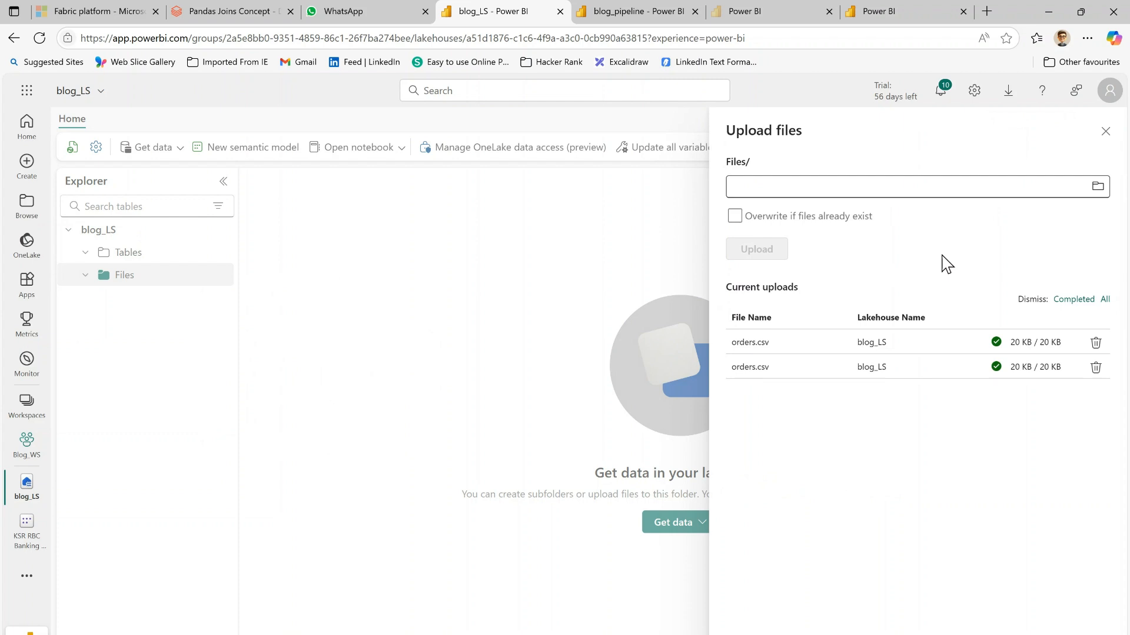
{"action": "left_click", "coordinate": [1098, 186]}
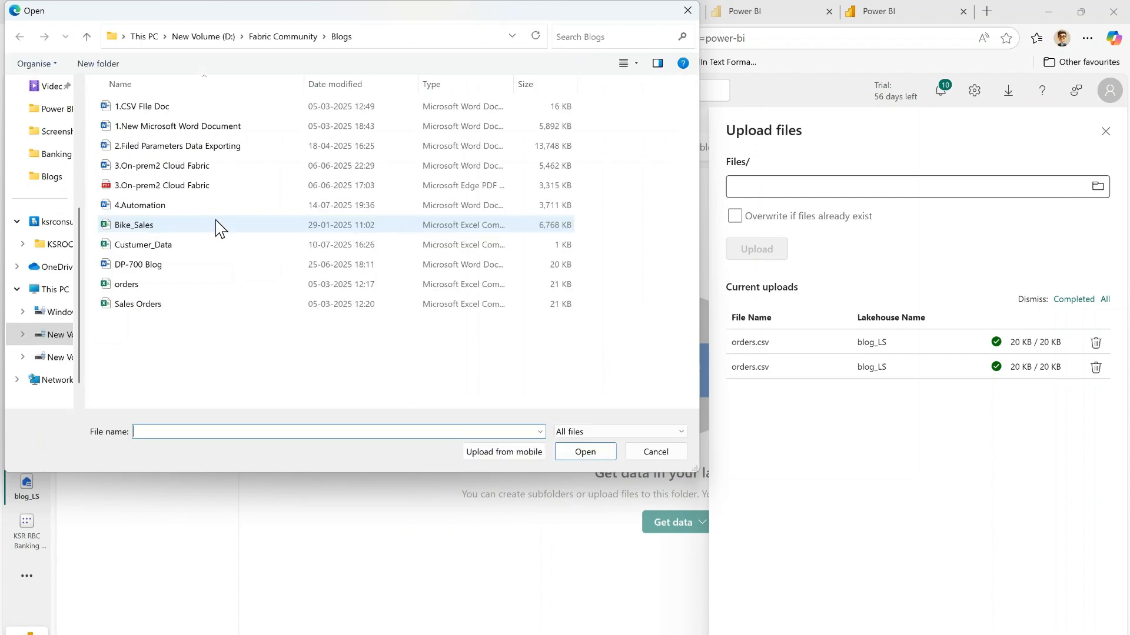
{"action": "left_click", "coordinate": [141, 291]}
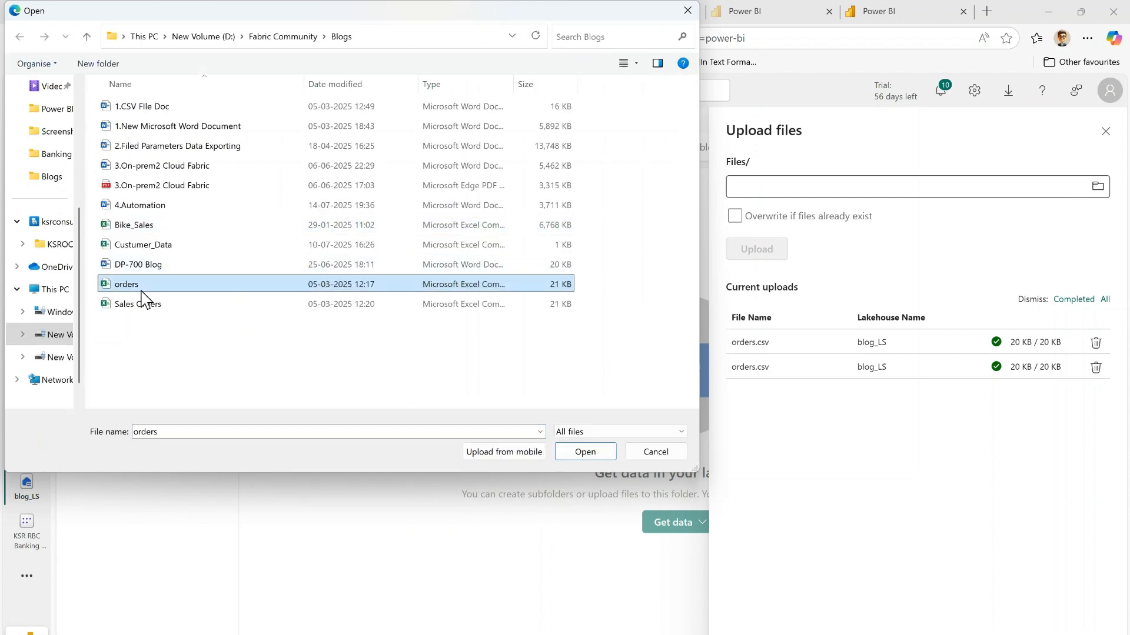
{"action": "left_click", "coordinate": [593, 458]}
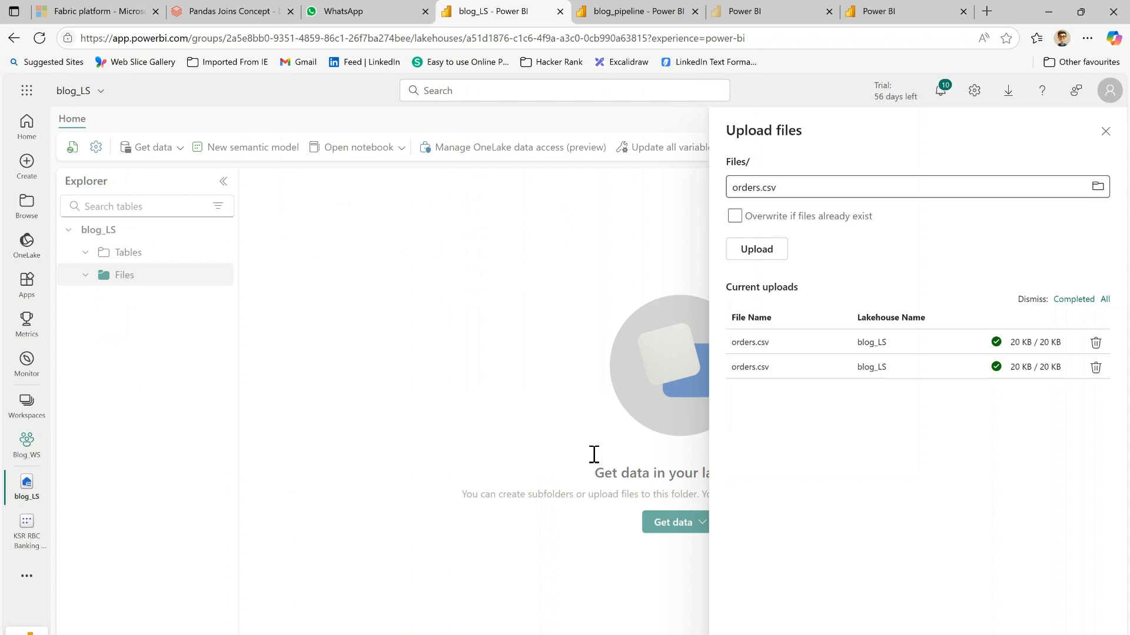
{"action": "left_click", "coordinate": [775, 258]}
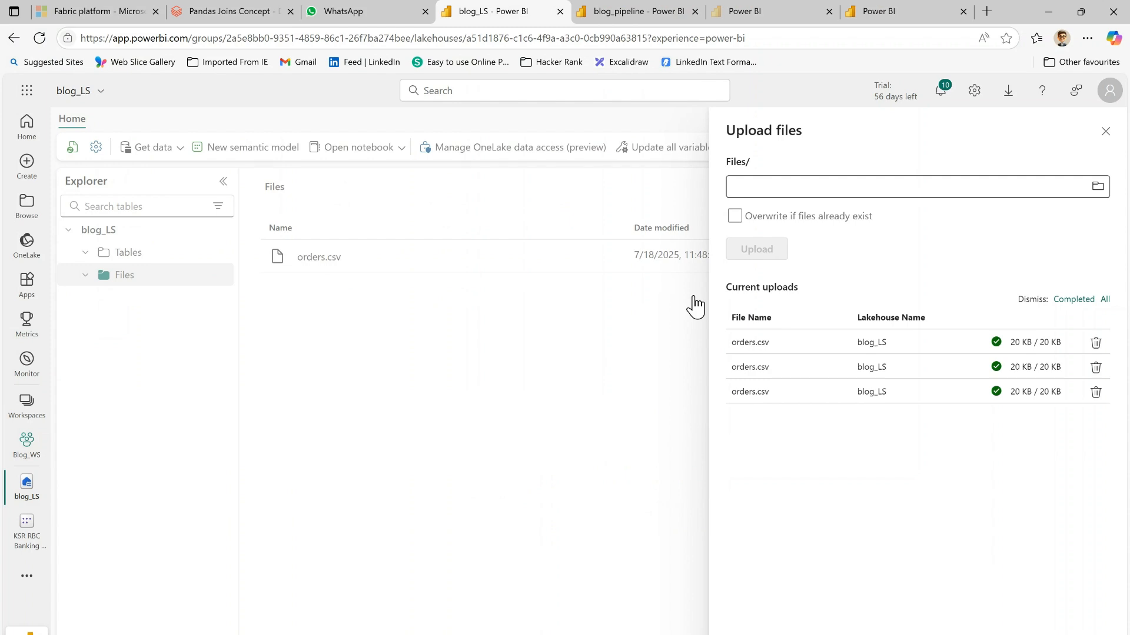
{"action": "left_click", "coordinate": [1105, 131]}
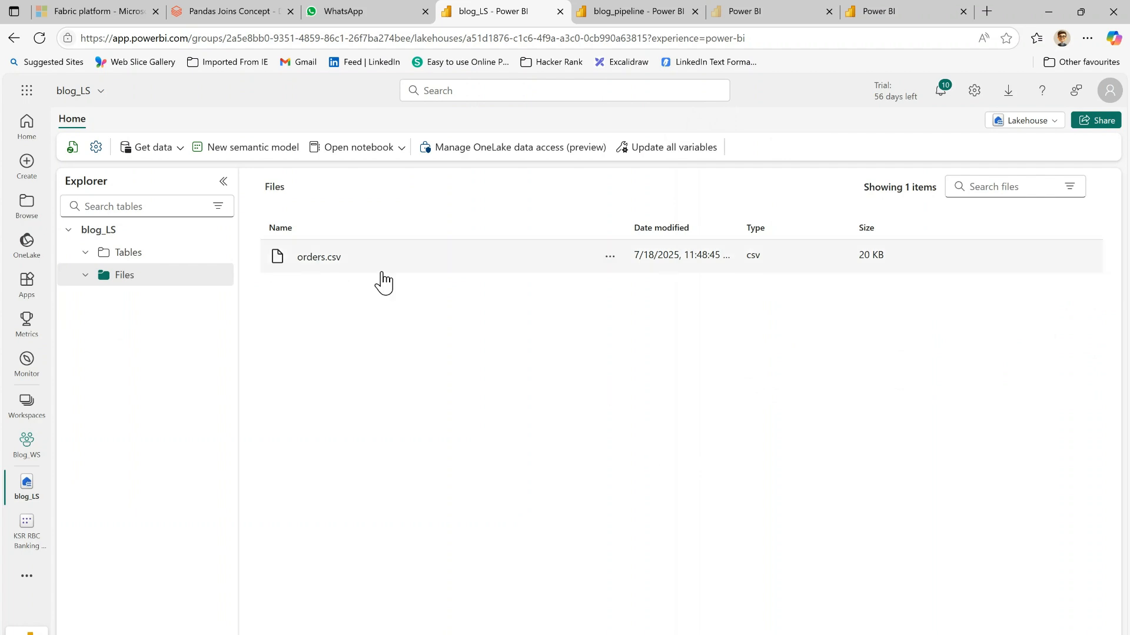
{"action": "left_click", "coordinate": [615, 18]}
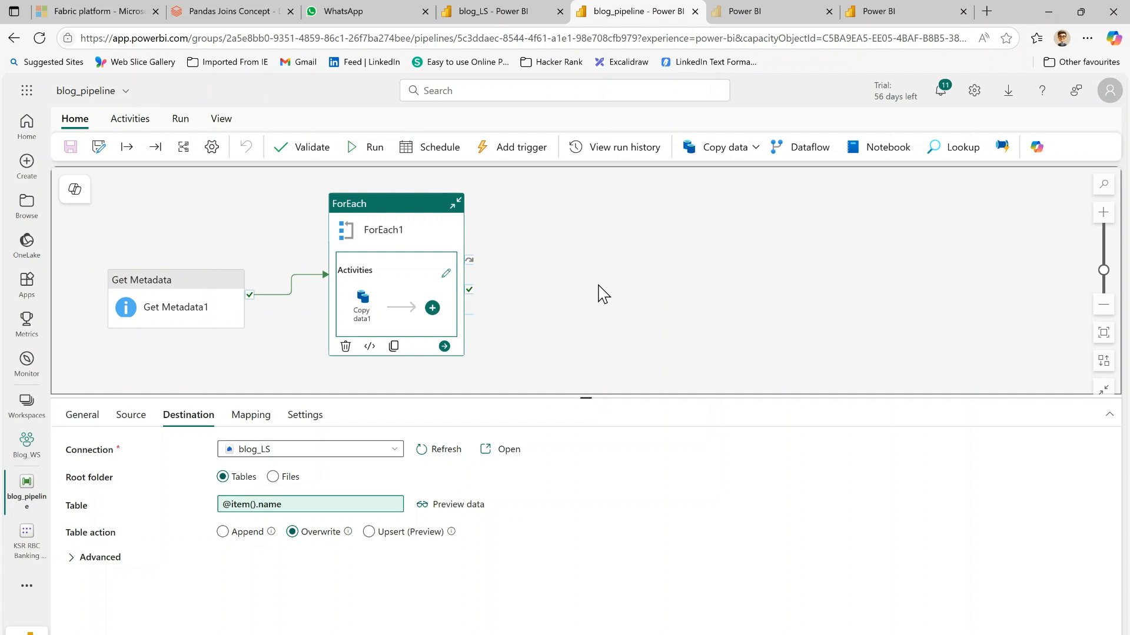
{"action": "left_click", "coordinate": [481, 16]}
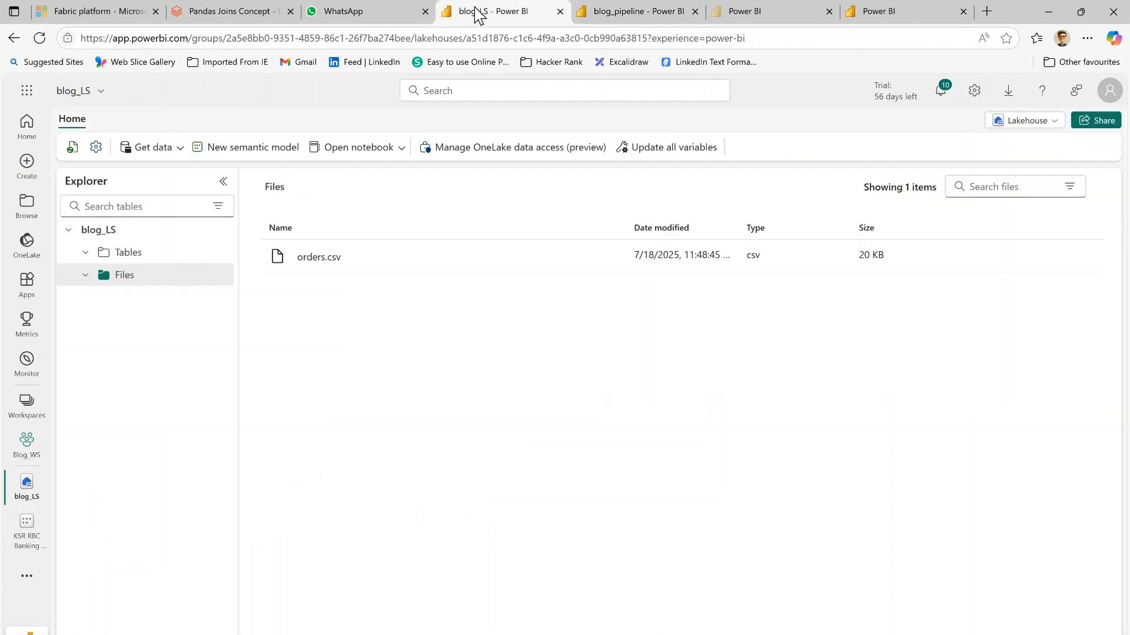
Step: Run blog_pipeline, and refresh the blog_LS lakehouse to load its updated Tables list
{"action": "left_click", "coordinate": [615, 11]}
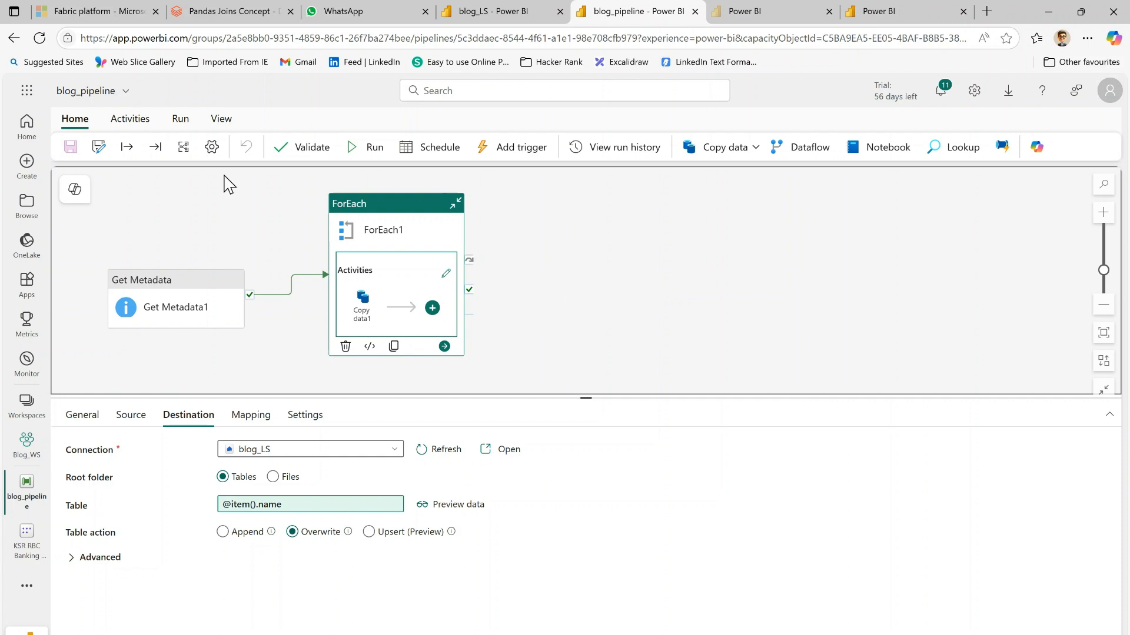
{"action": "left_click", "coordinate": [372, 154]}
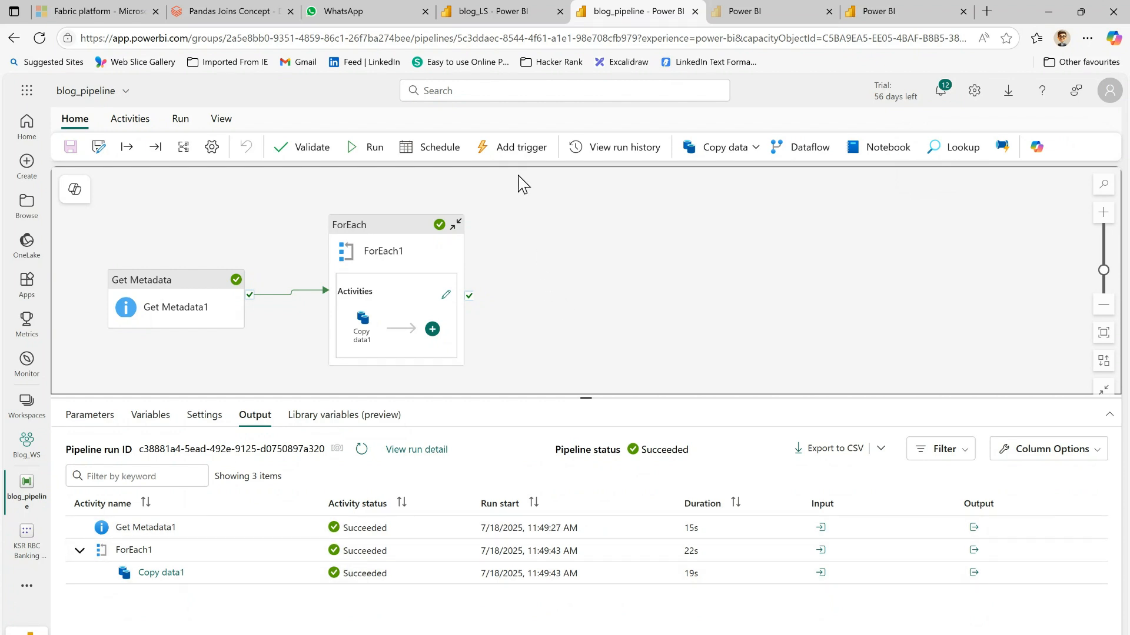
{"action": "left_click", "coordinate": [507, 13]}
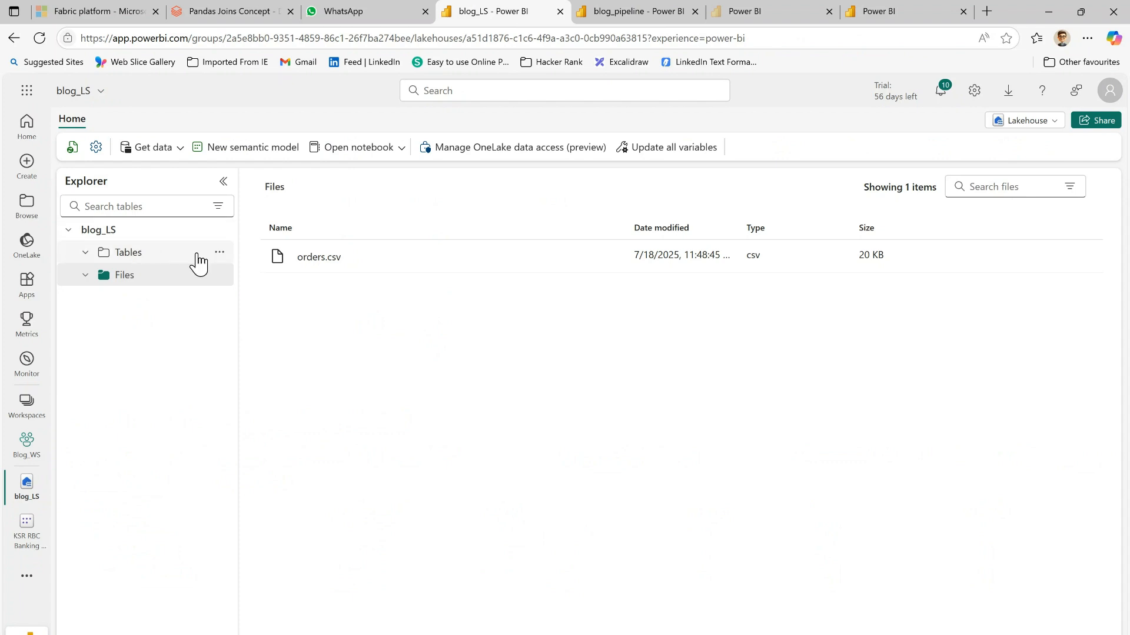
{"action": "left_click", "coordinate": [221, 254]}
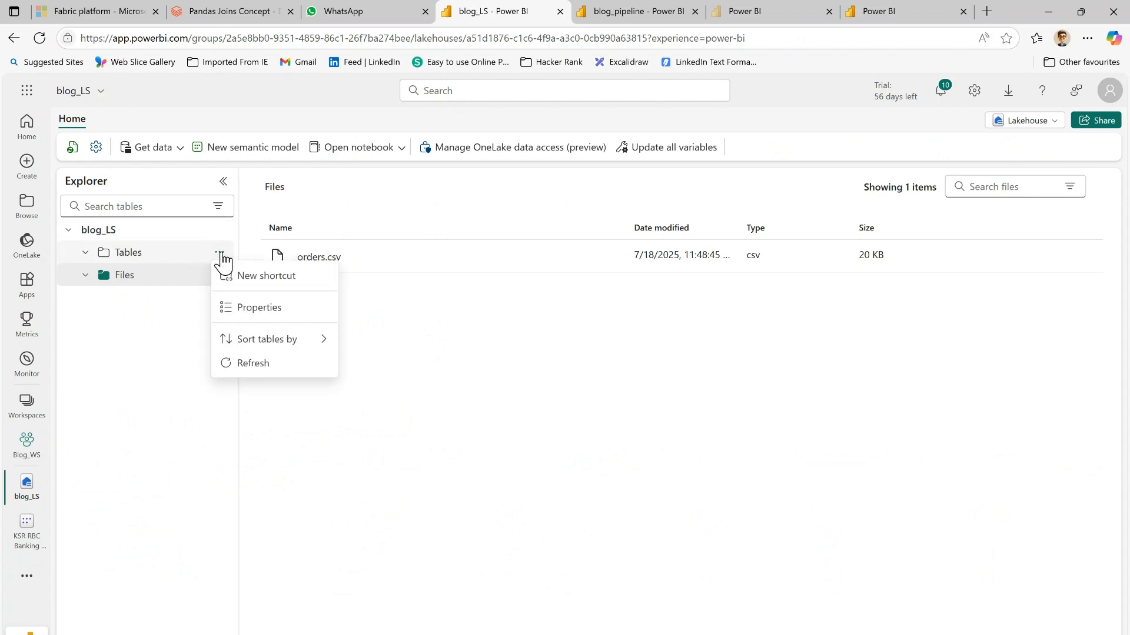
{"action": "left_click", "coordinate": [255, 366]}
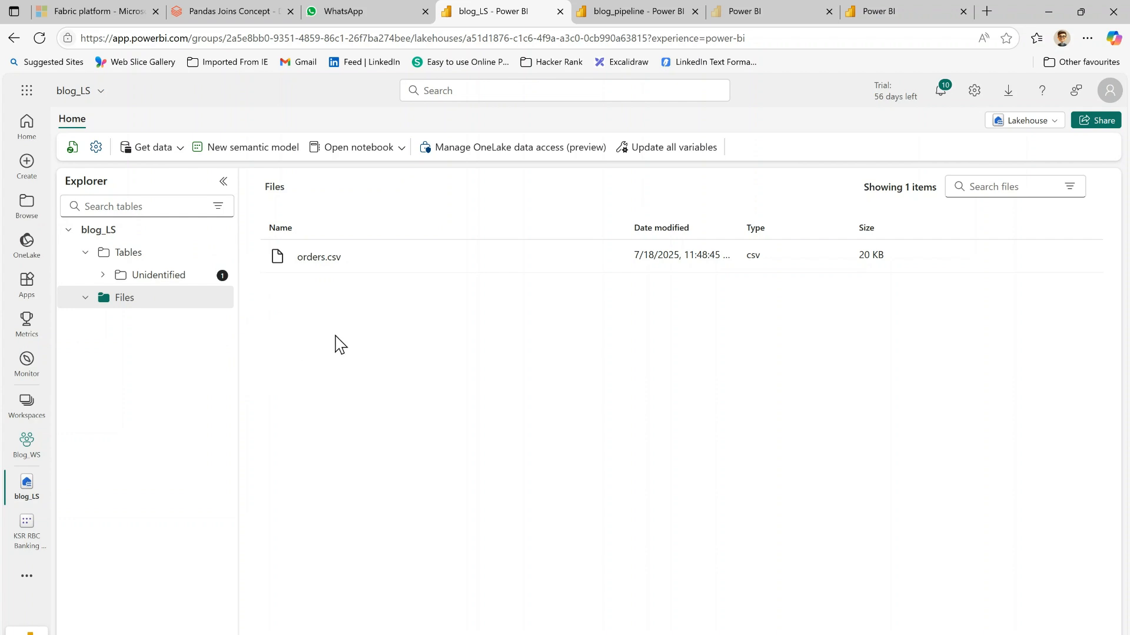
{"action": "left_click", "coordinate": [40, 42]}
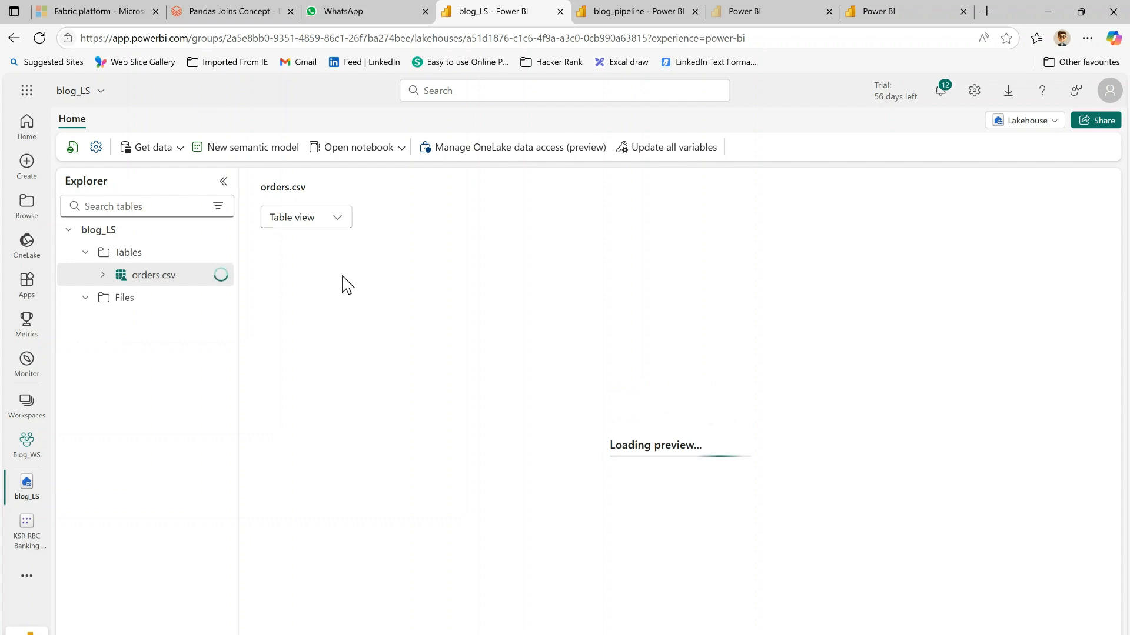
Step: Compare the orders.csv file in the Files section with the preview of the orders.csv table in blog_LS
{"action": "left_click", "coordinate": [129, 303]}
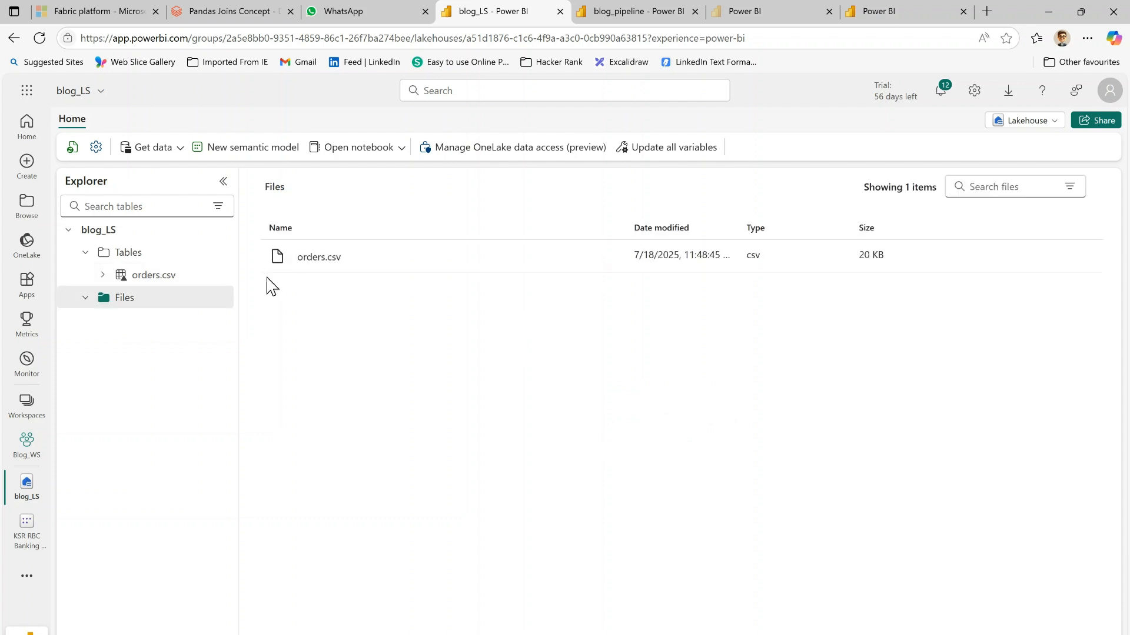
{"action": "left_click", "coordinate": [157, 281]}
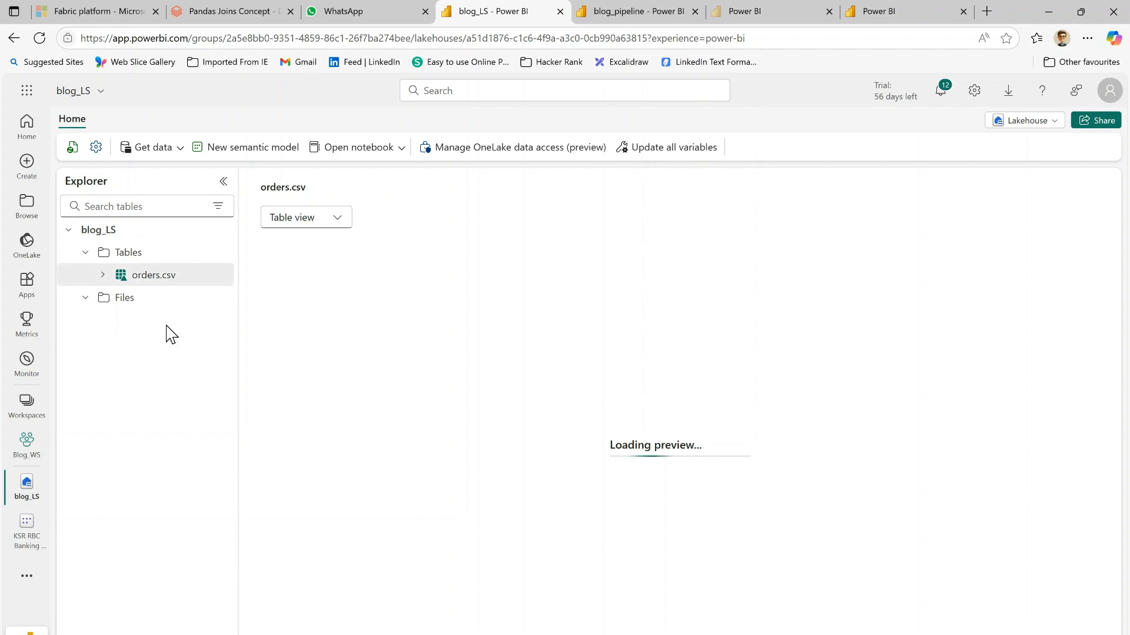
{"action": "left_click", "coordinate": [137, 305]}
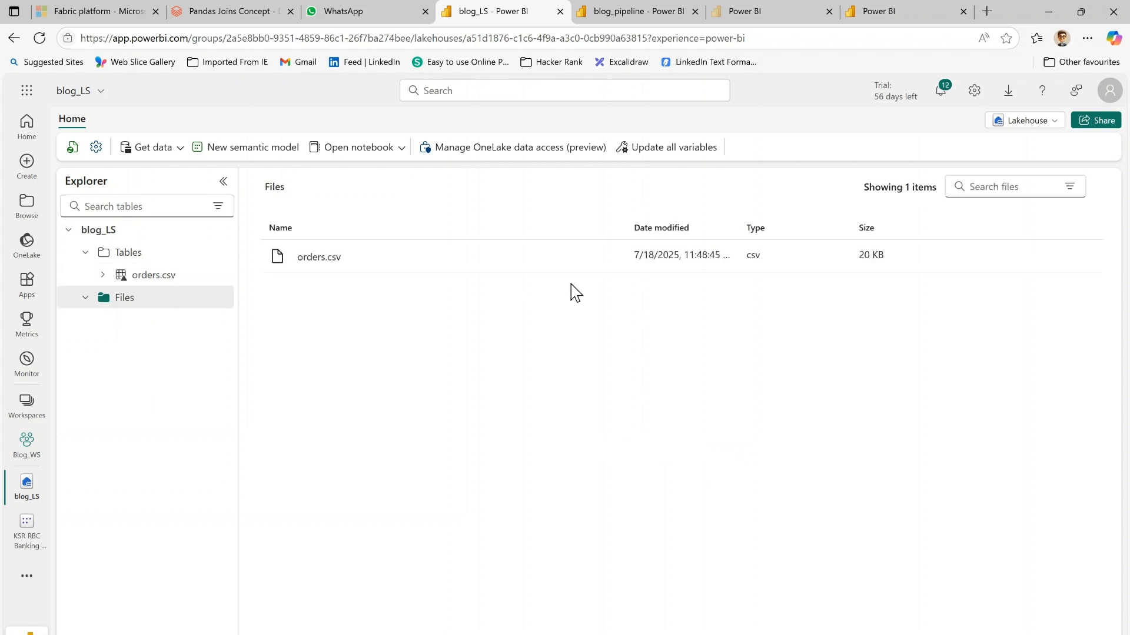
{"action": "left_click", "coordinate": [165, 279]}
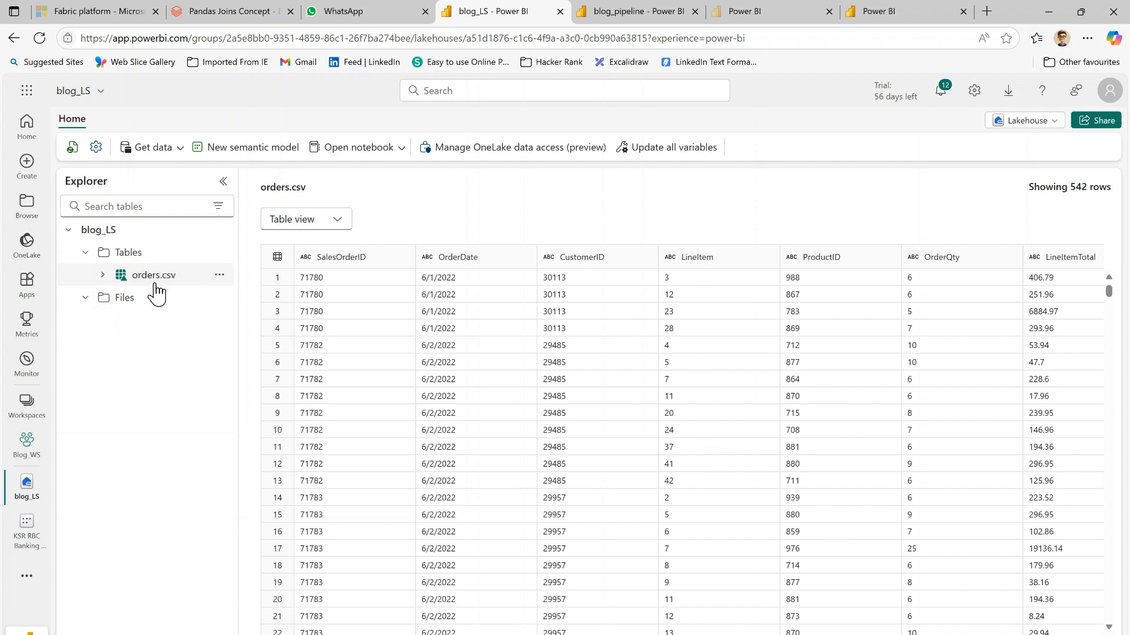
{"action": "left_click", "coordinate": [629, 17]}
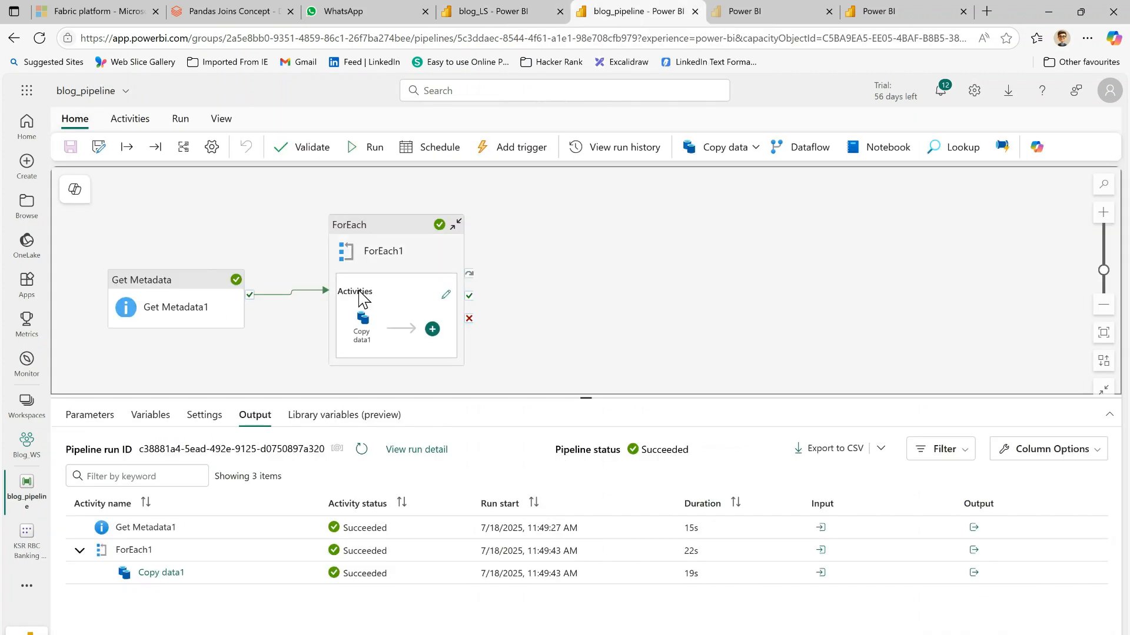
{"action": "left_click", "coordinate": [373, 230]}
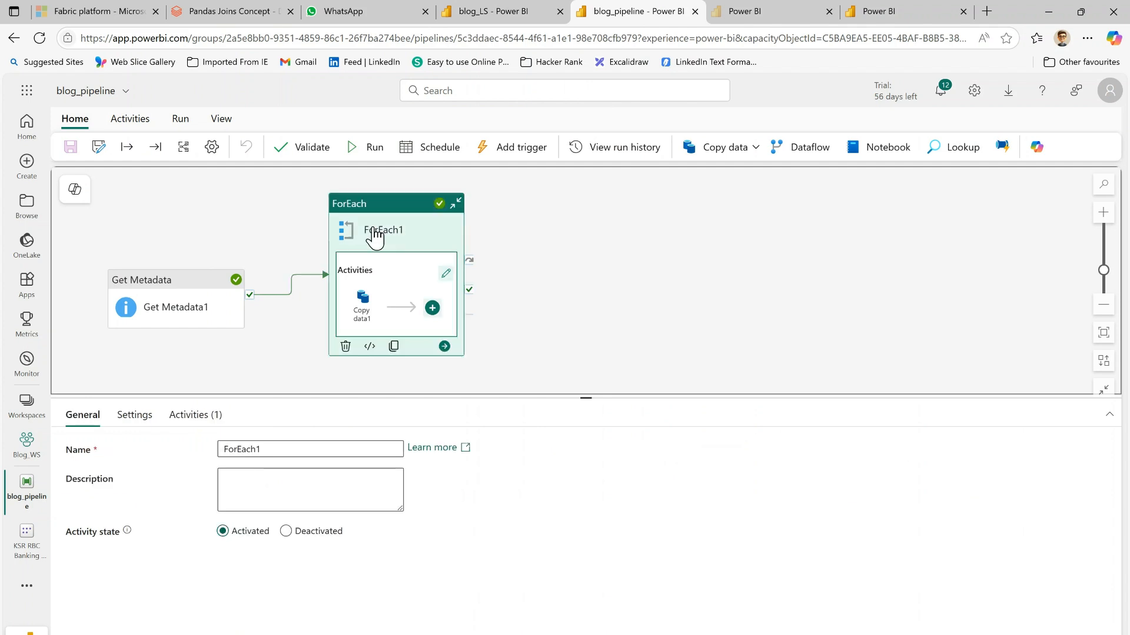
{"action": "left_click", "coordinate": [362, 317]}
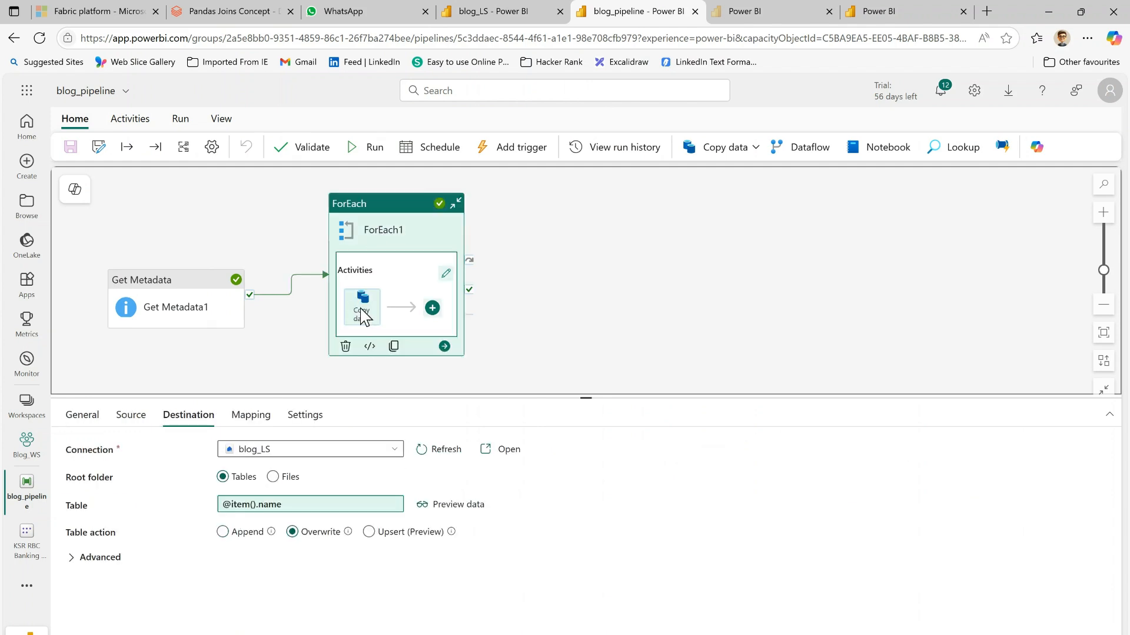
{"action": "left_click", "coordinate": [305, 507]}
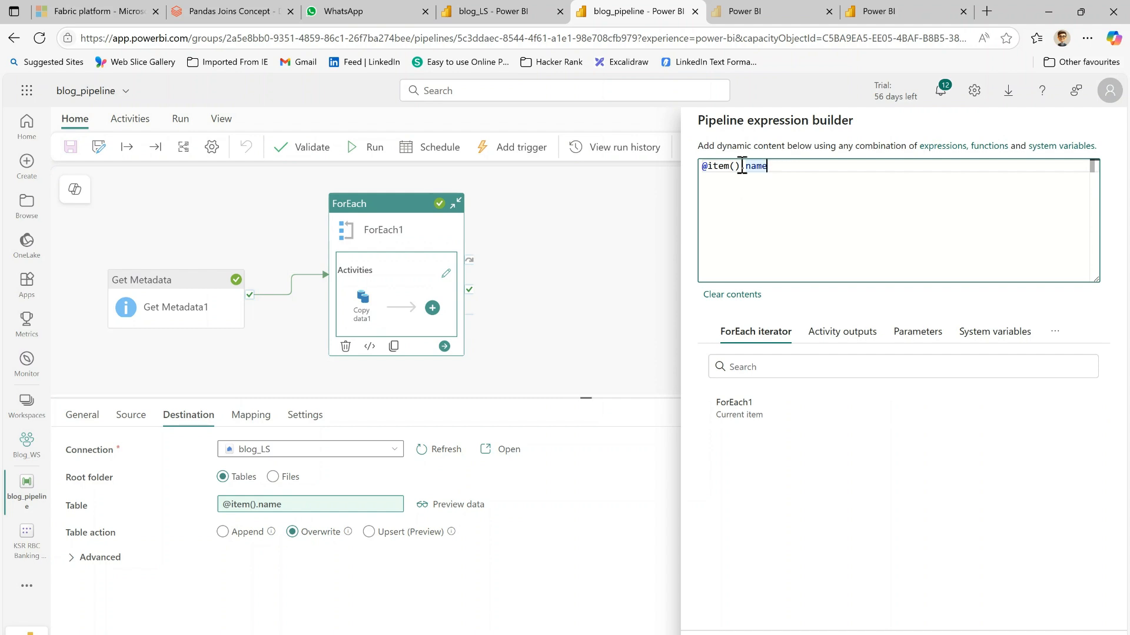
{"action": "key", "text": "Left"}
{"action": "key", "text": "Left"}
{"action": "key", "text": "Left"}
{"action": "key", "text": "Left"}
{"action": "key", "text": "Left"}
{"action": "key", "text": "Left"}
{"action": "key", "text": "Left"}
{"action": "key", "text": "Left"}
{"action": "key", "text": "Left"}
{"action": "type", "text": "replace"}
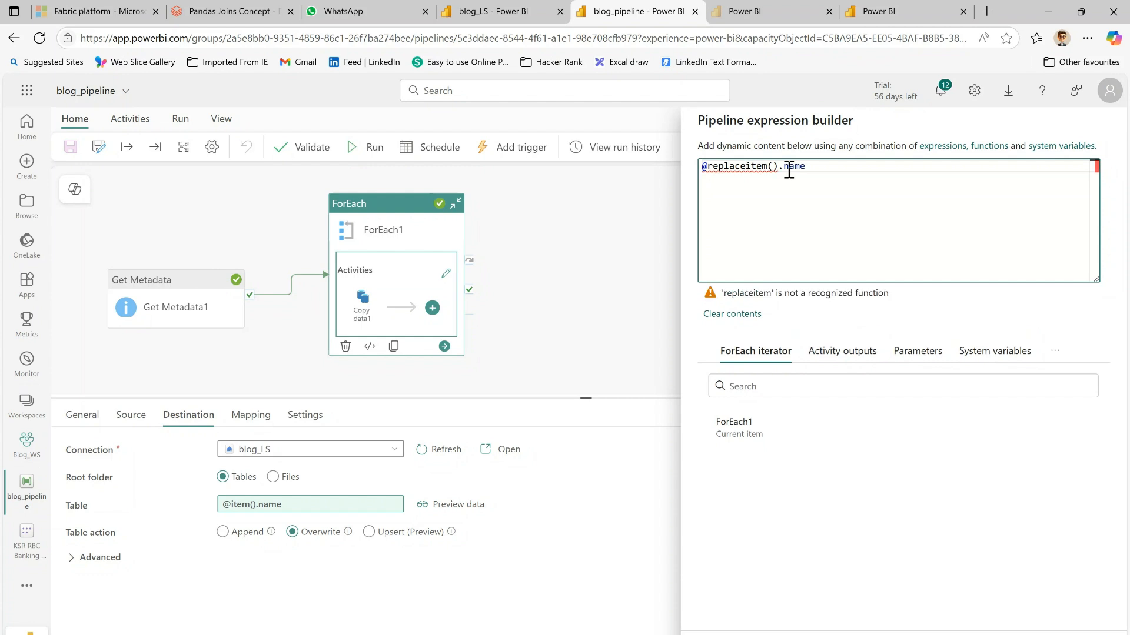
{"action": "type", "text": "("}
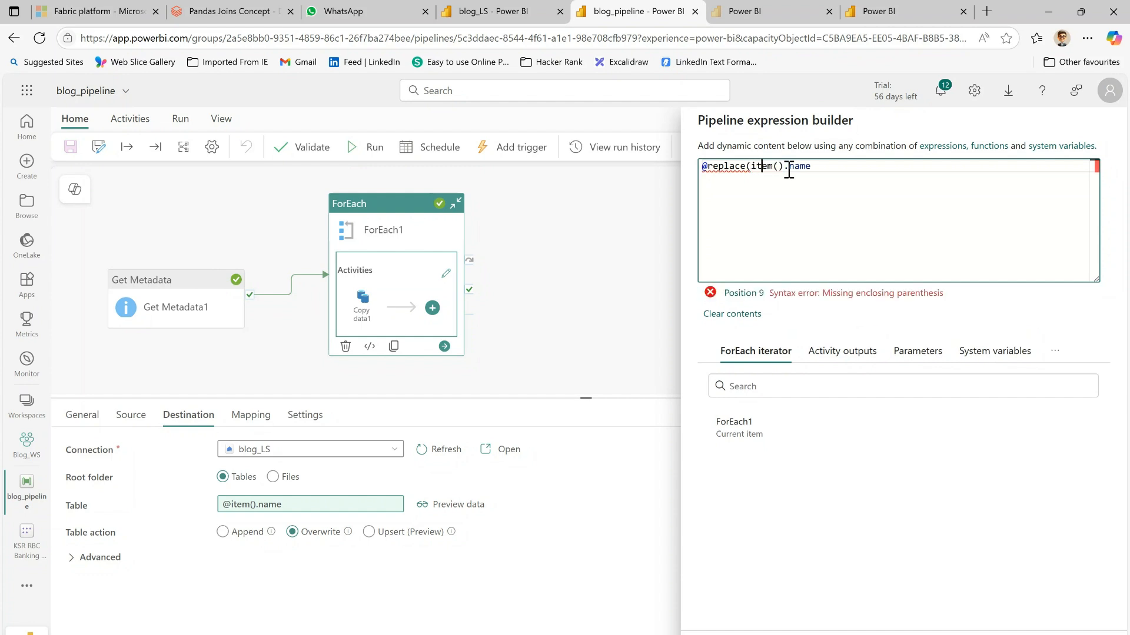
{"action": "key", "text": "Right"}
{"action": "key", "text": "Right"}
{"action": "key", "text": "Right"}
{"action": "key", "text": "shift+Right"}
{"action": "key", "text": "shift+Right"}
{"action": "key", "text": "shift+Right"}
{"action": "key", "text": "shift+Right"}
{"action": "key", "text": "Right"}
{"action": "type", "text": ", '.csv','')"}
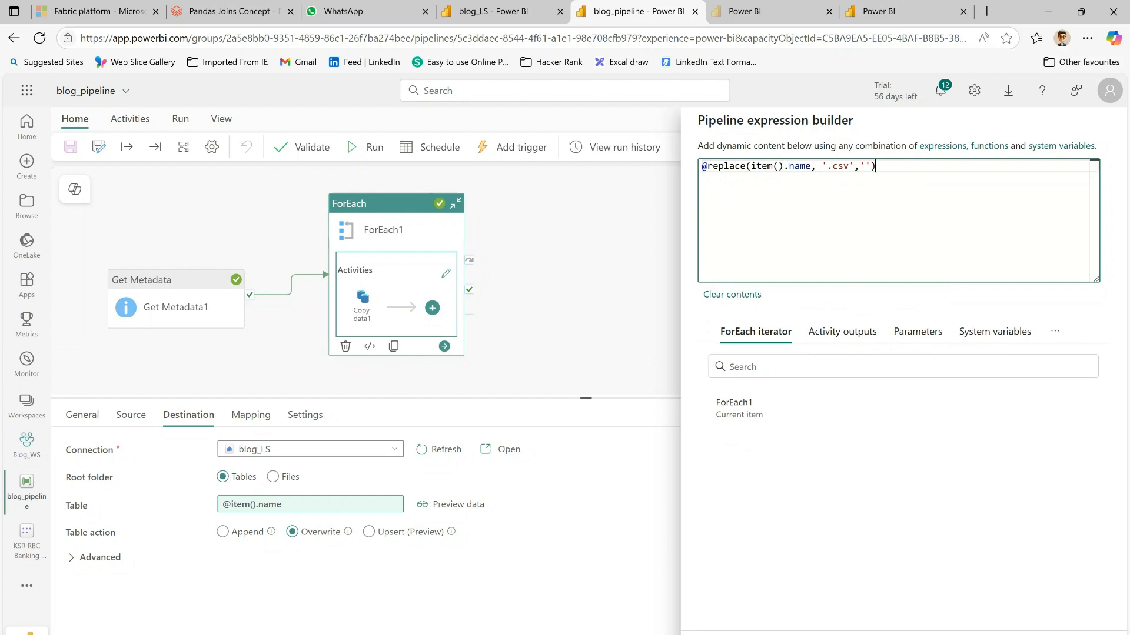
{"action": "left_click", "coordinate": [725, 634]}
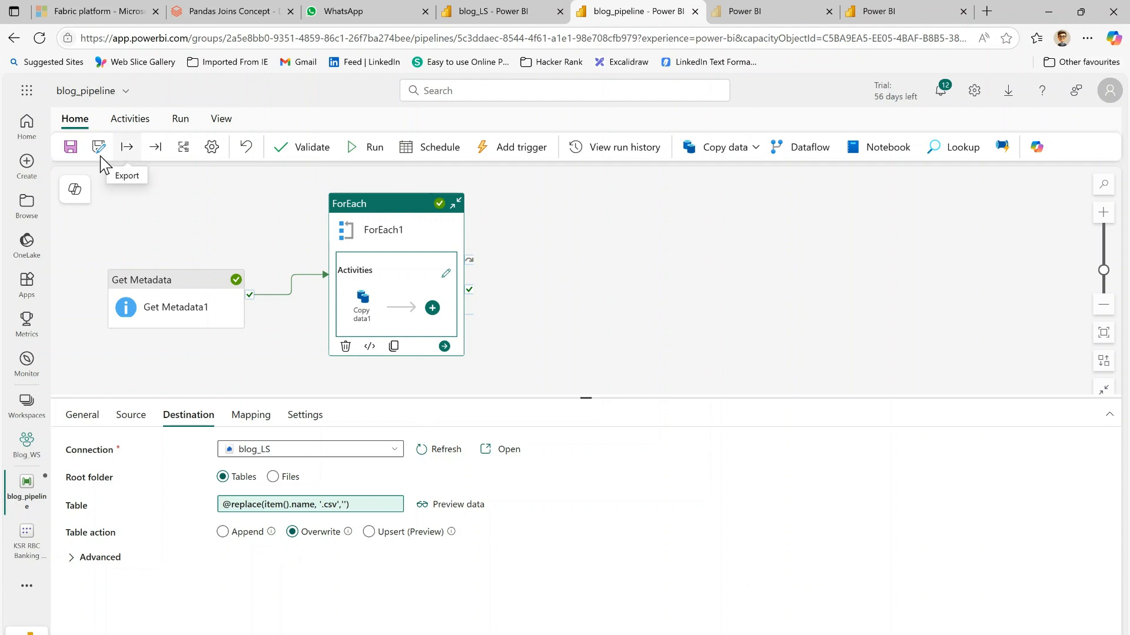
{"action": "left_click", "coordinate": [71, 151]}
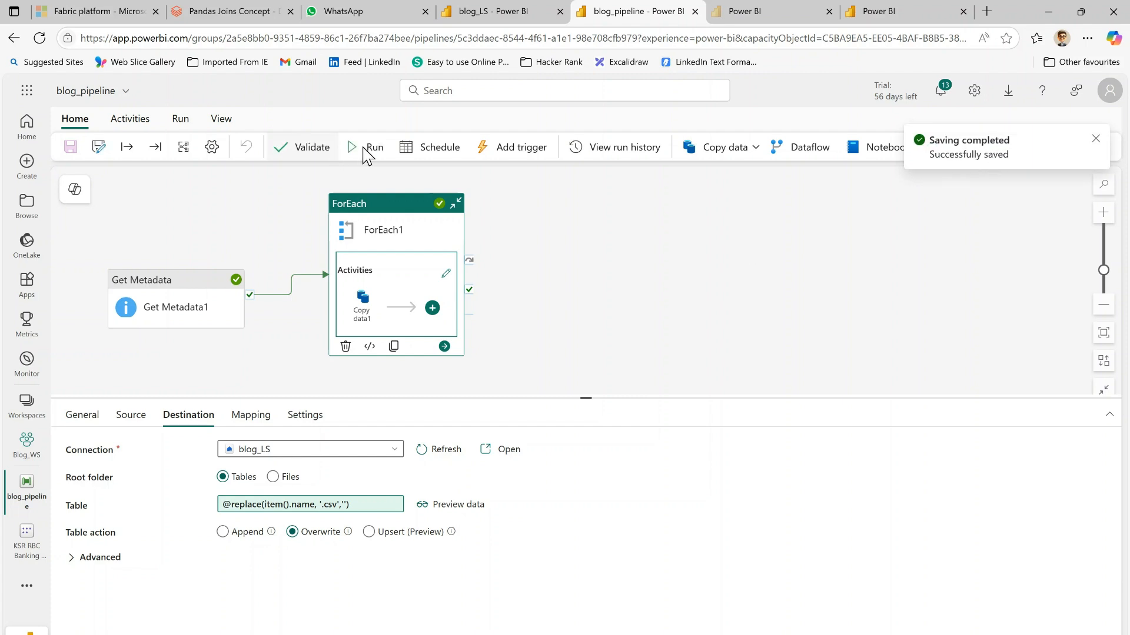
Step: Run blog_pipeline again, and refresh the tables in blog_LS to preview the orders table
{"action": "left_click", "coordinate": [367, 151]}
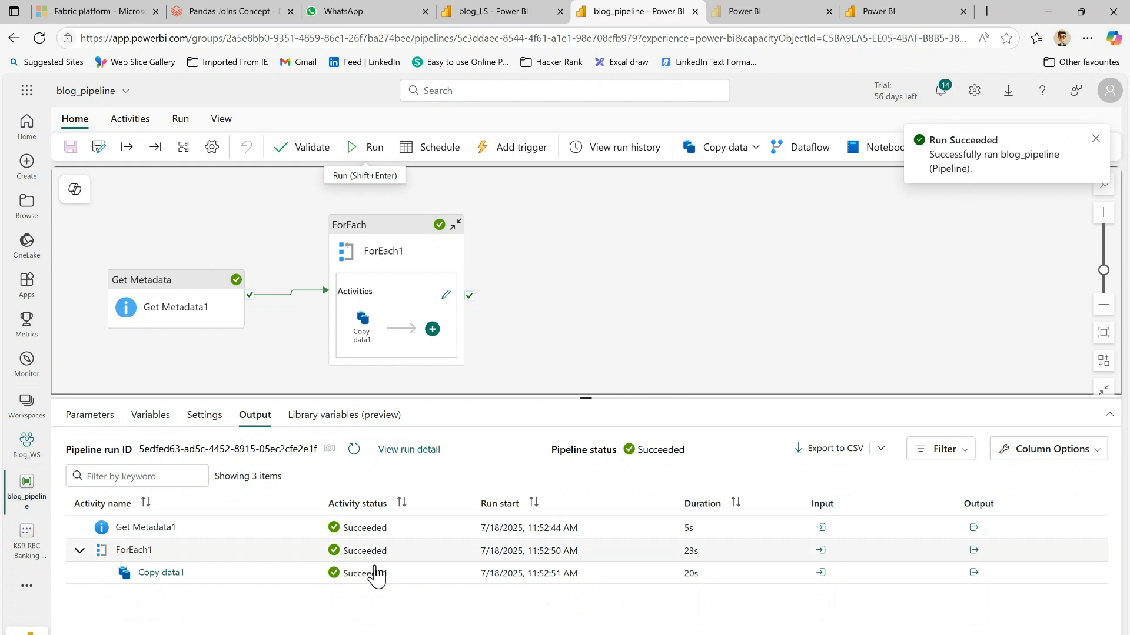
{"action": "left_click", "coordinate": [476, 18]}
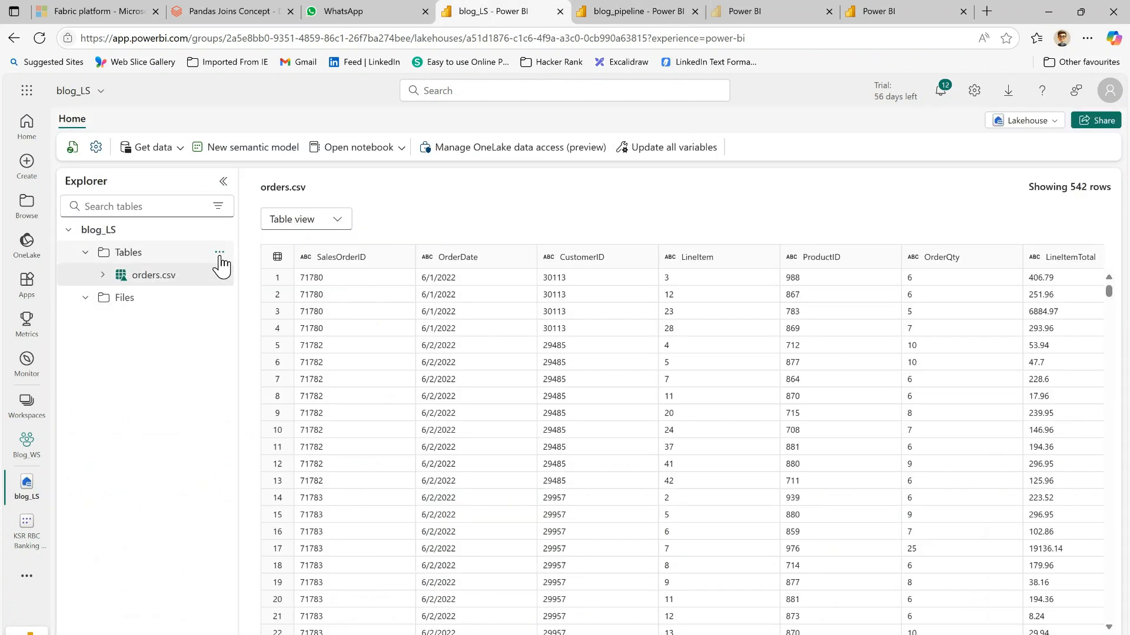
{"action": "left_click", "coordinate": [220, 253]}
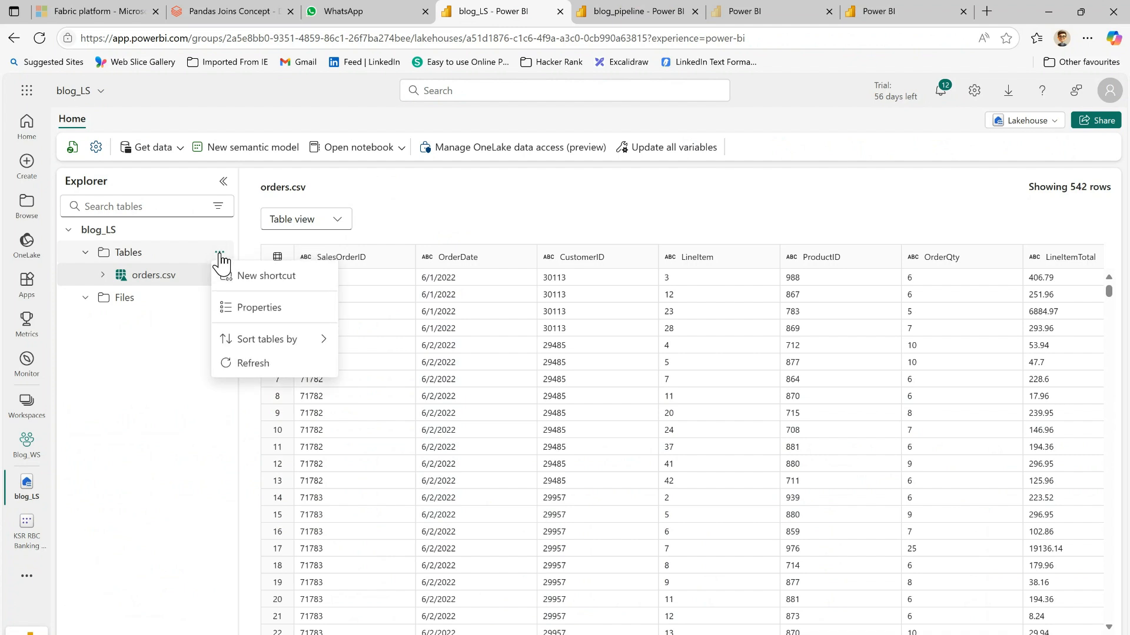
{"action": "left_click", "coordinate": [254, 368]}
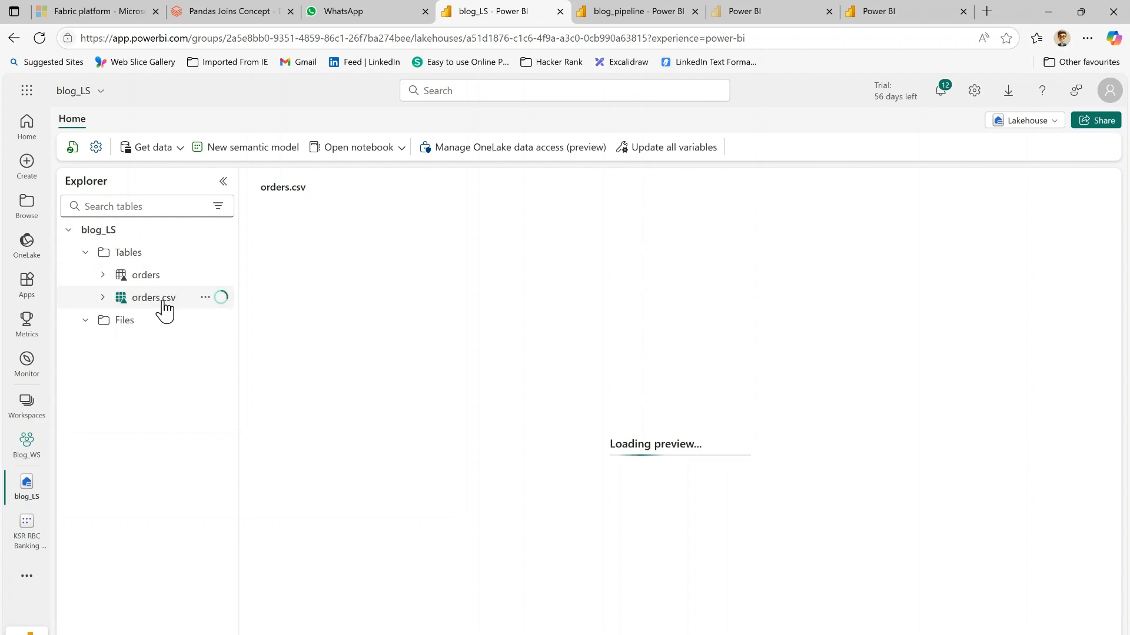
{"action": "left_click", "coordinate": [147, 276]}
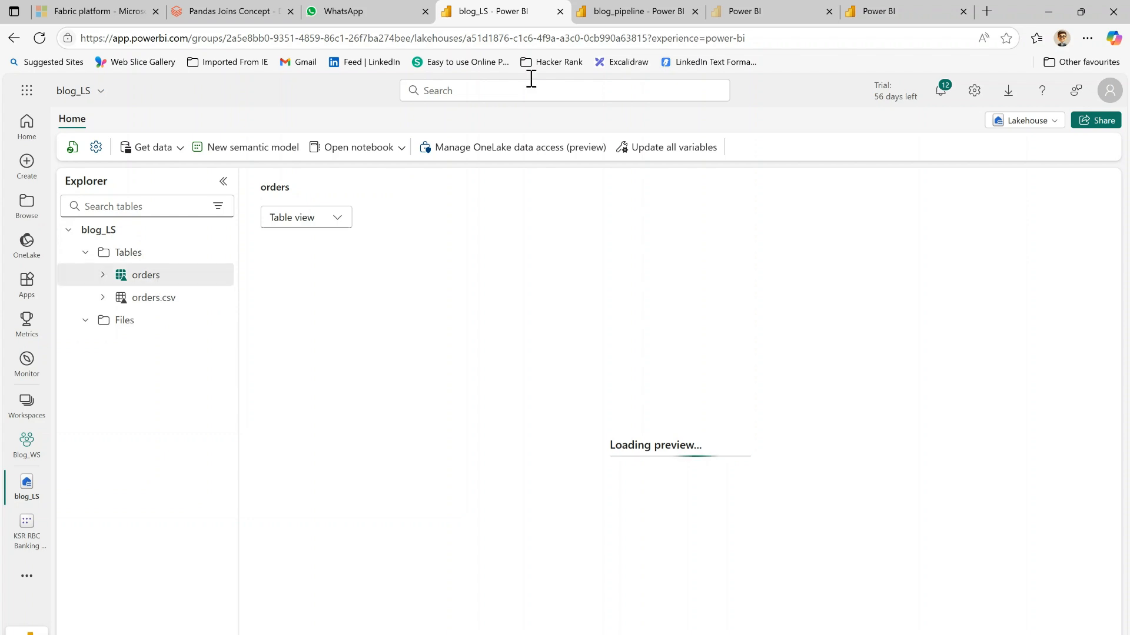
{"action": "mouse_move", "coordinate": [629, 18]}
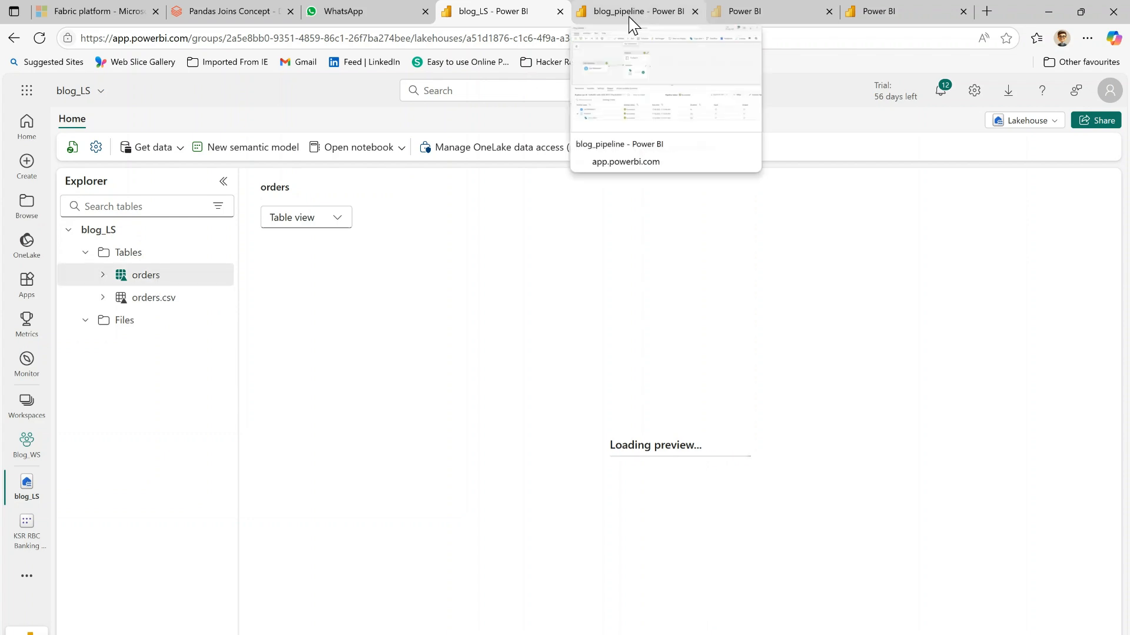
Step: Delete the orders.csv file from the Files section of the blog_LS lakehouse
{"action": "left_click", "coordinate": [135, 330]}
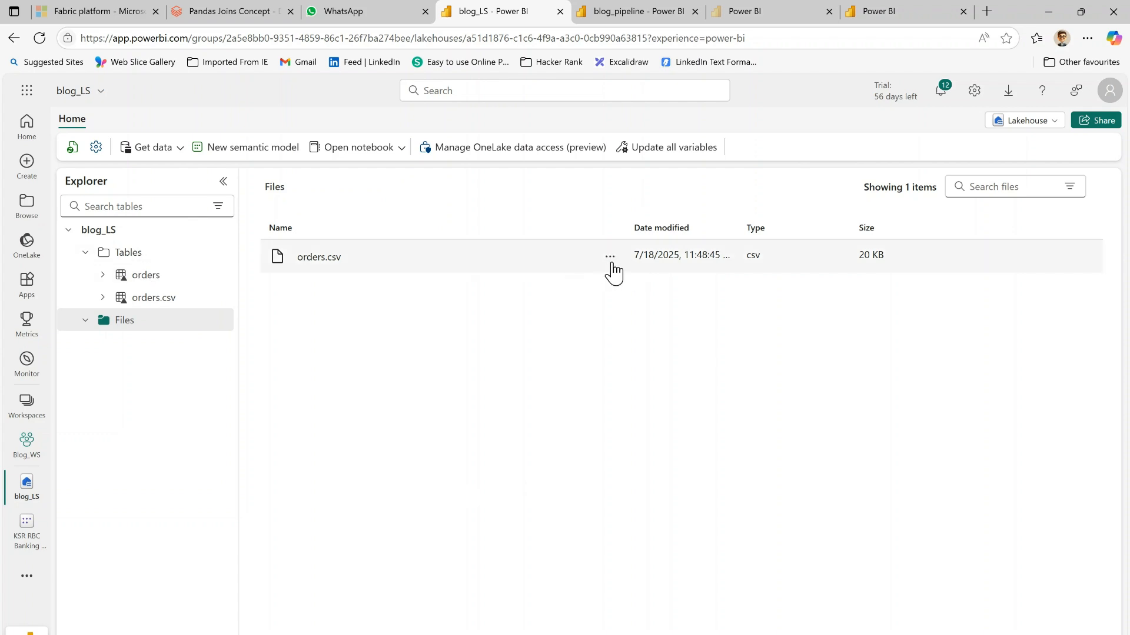
{"action": "left_click", "coordinate": [609, 257]}
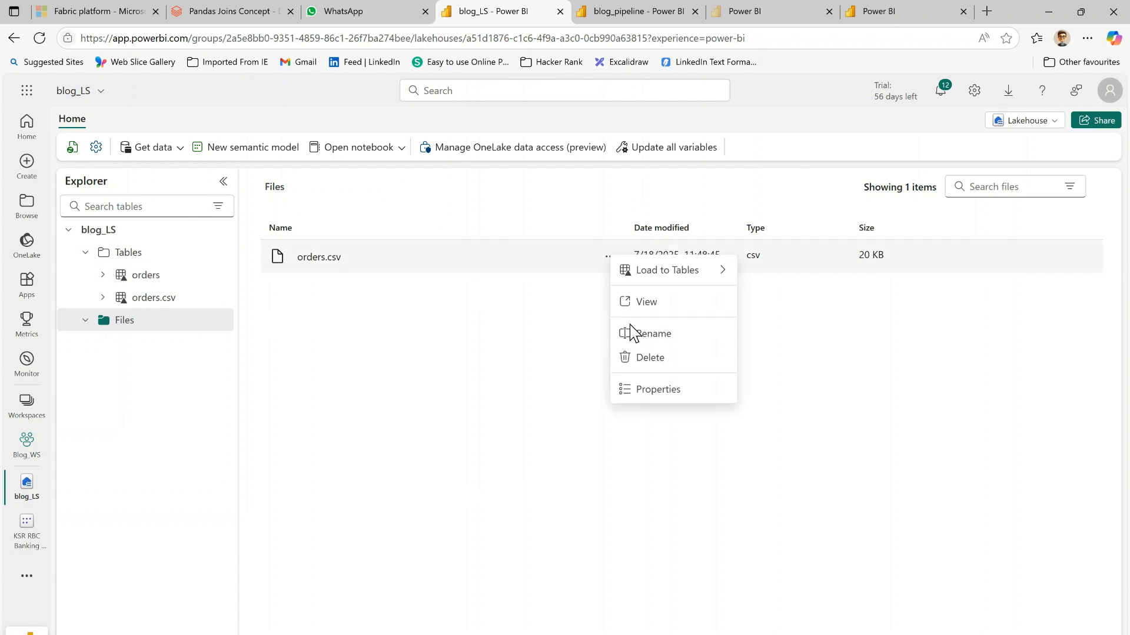
{"action": "left_click", "coordinate": [647, 358]}
{"action": "left_click", "coordinate": [595, 438]}
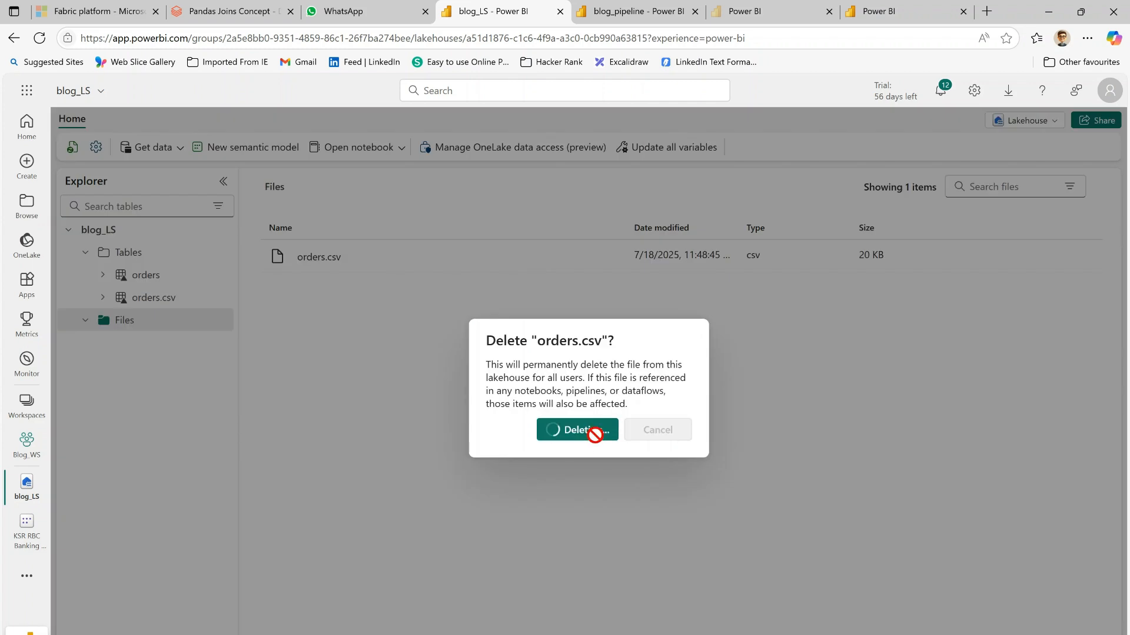
Step: Delete the orders.csv and orders tables from the blog_LS lakehouse
{"action": "left_click", "coordinate": [220, 299]}
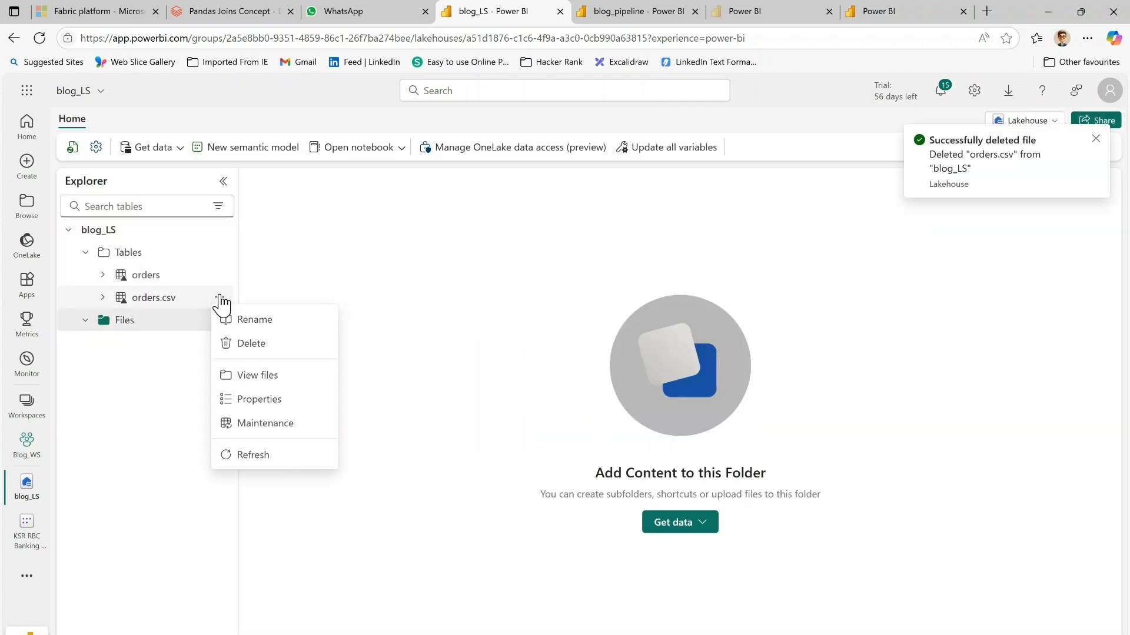
{"action": "left_click", "coordinate": [259, 346]}
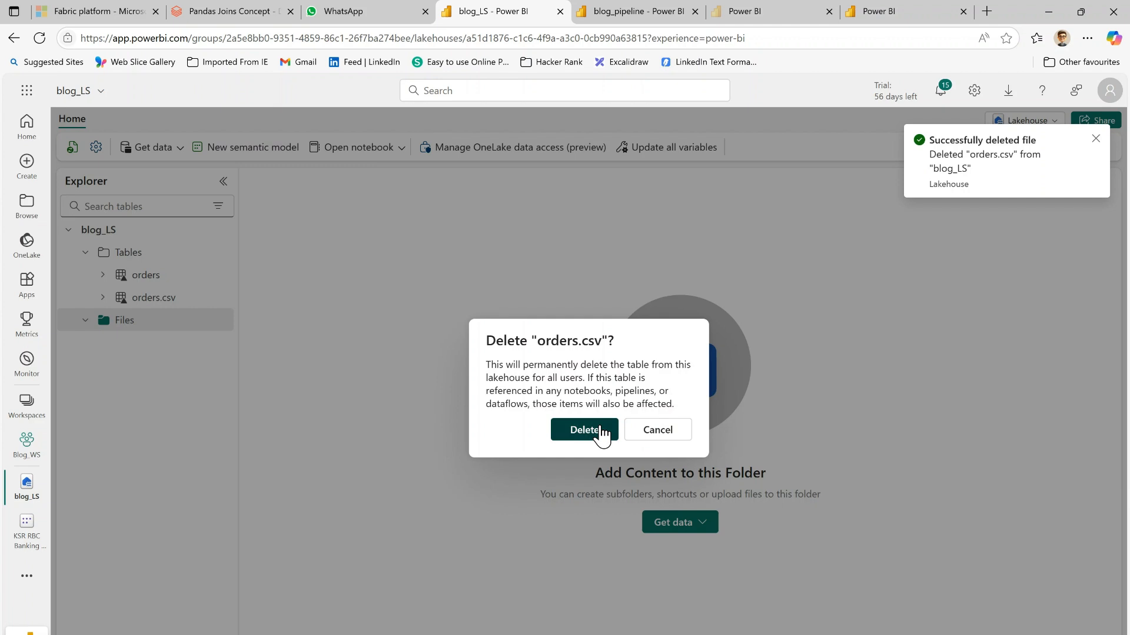
{"action": "left_click", "coordinate": [584, 430]}
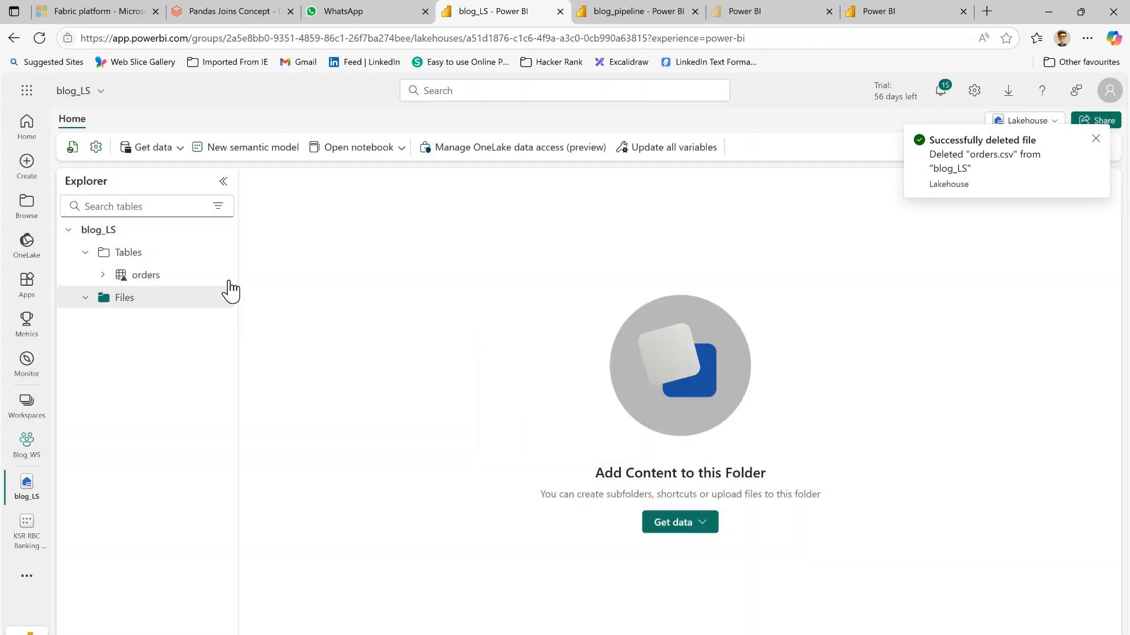
{"action": "left_click", "coordinate": [227, 296]}
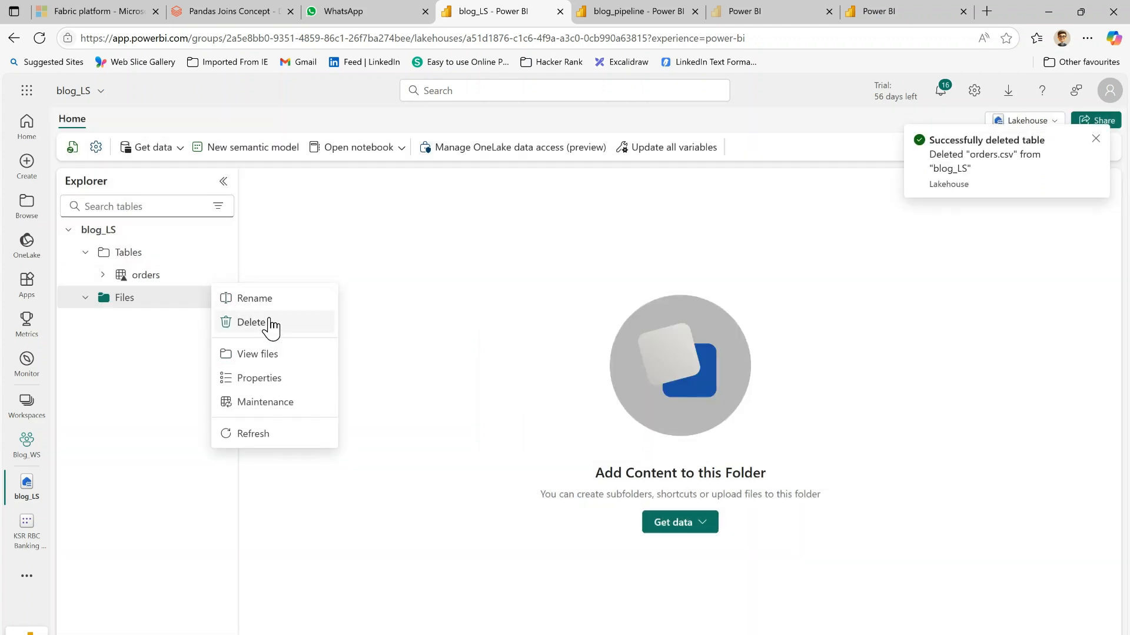
{"action": "left_click", "coordinate": [268, 322]}
{"action": "left_click", "coordinate": [581, 430]}
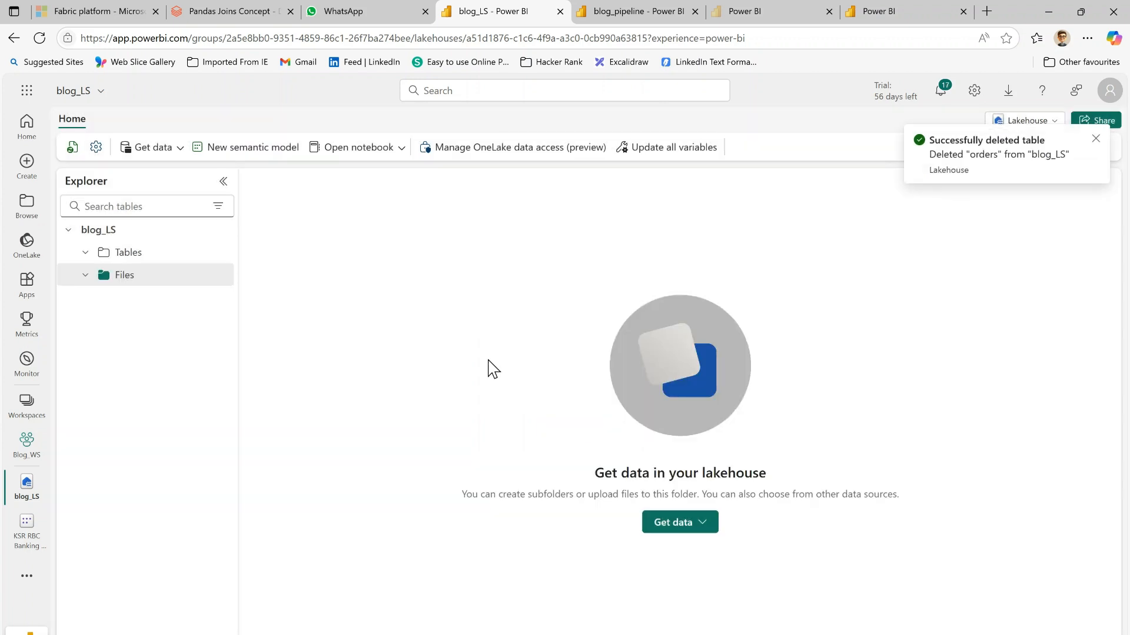
Step: Turn on a scheduled run for blog_pipeline and set it to repeat daily
{"action": "left_click", "coordinate": [643, 17]}
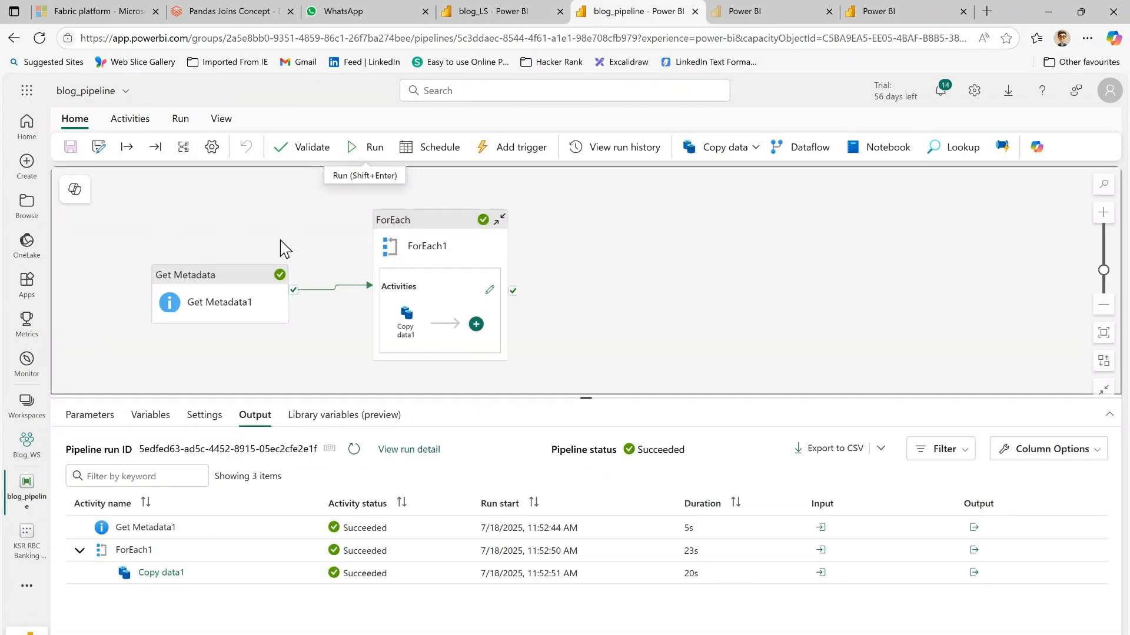
{"action": "left_click", "coordinate": [434, 227]}
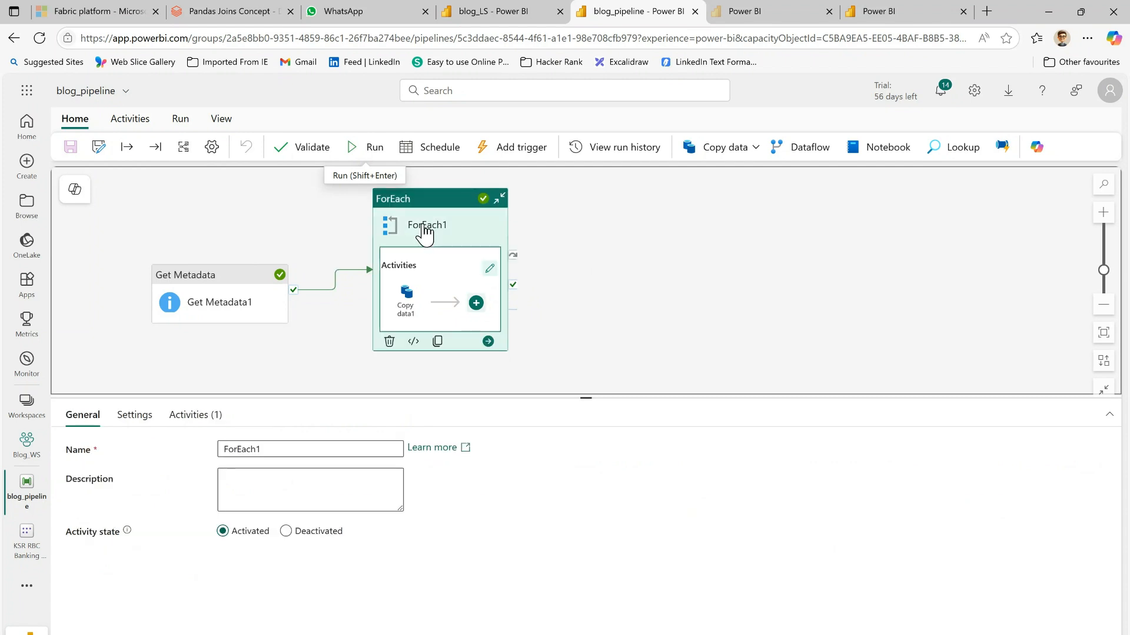
{"action": "left_click", "coordinate": [620, 267]}
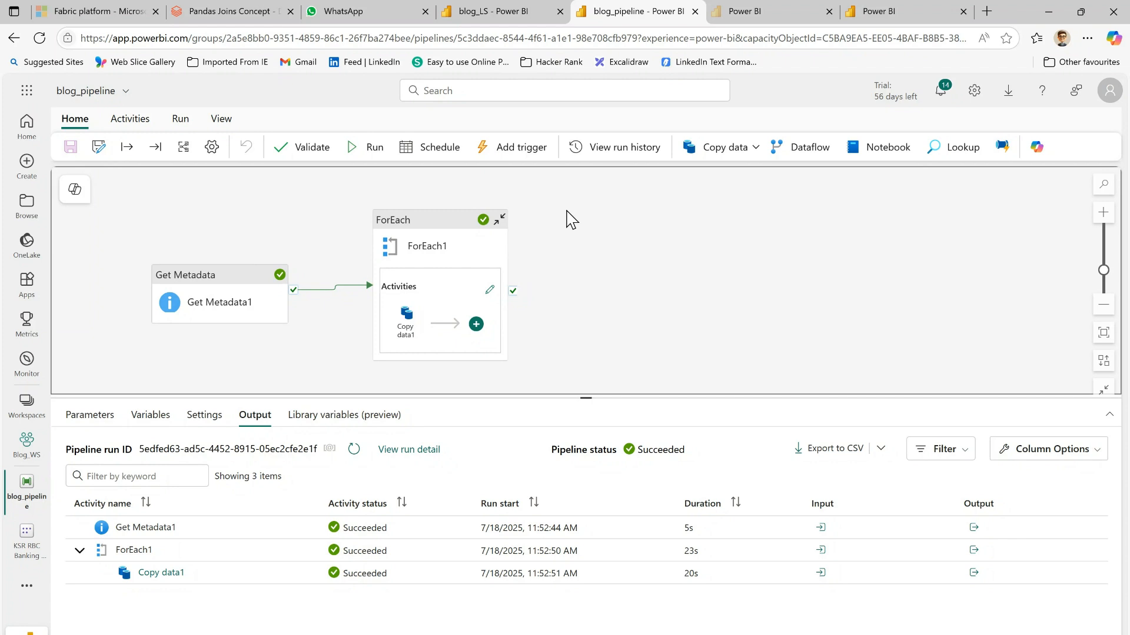
{"action": "left_click", "coordinate": [418, 154]}
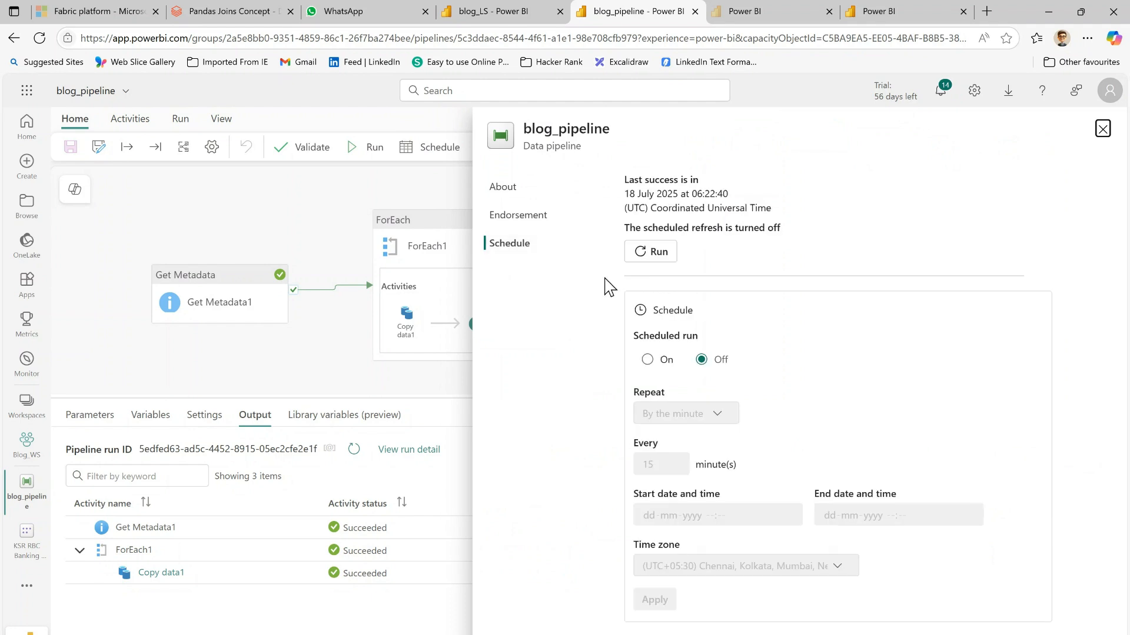
{"action": "left_click", "coordinate": [654, 364]}
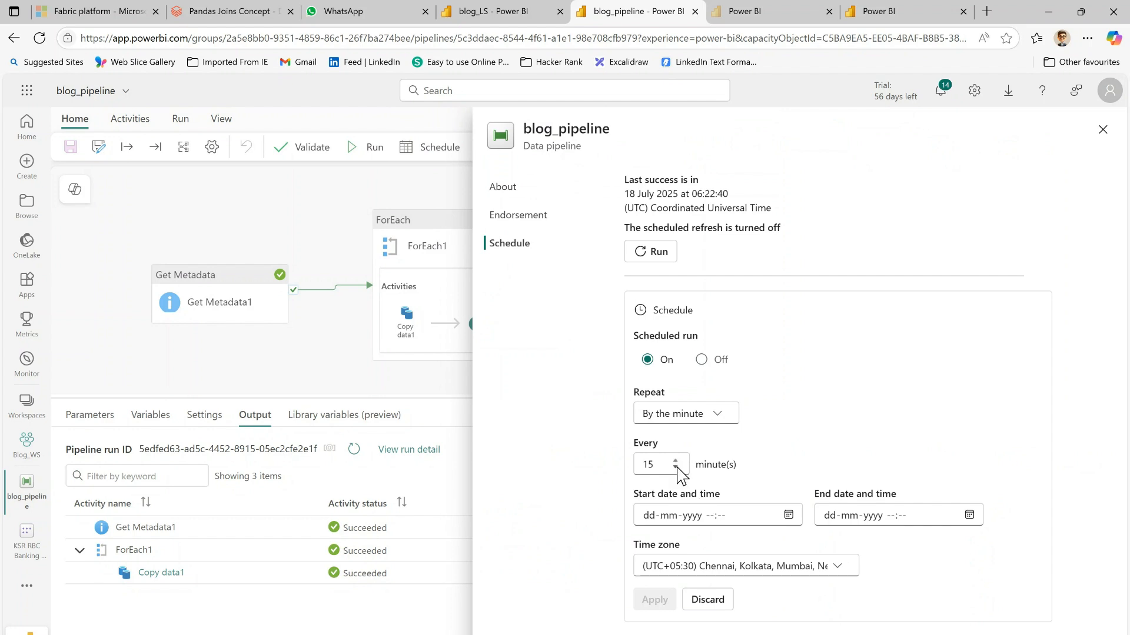
{"action": "left_click", "coordinate": [684, 415]}
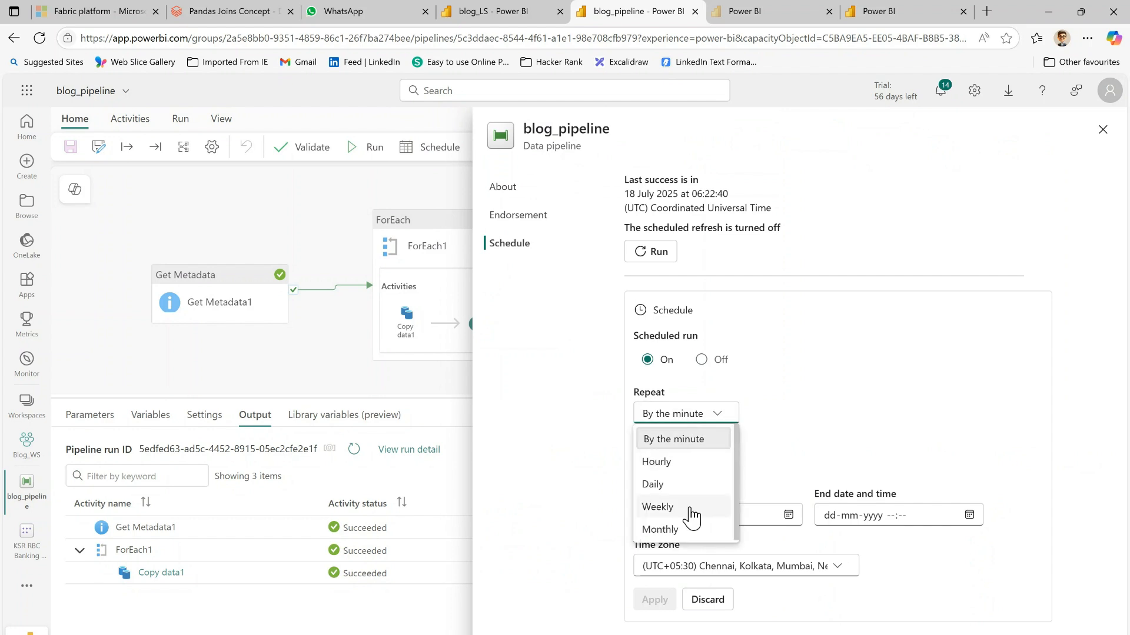
{"action": "left_click", "coordinate": [684, 484]}
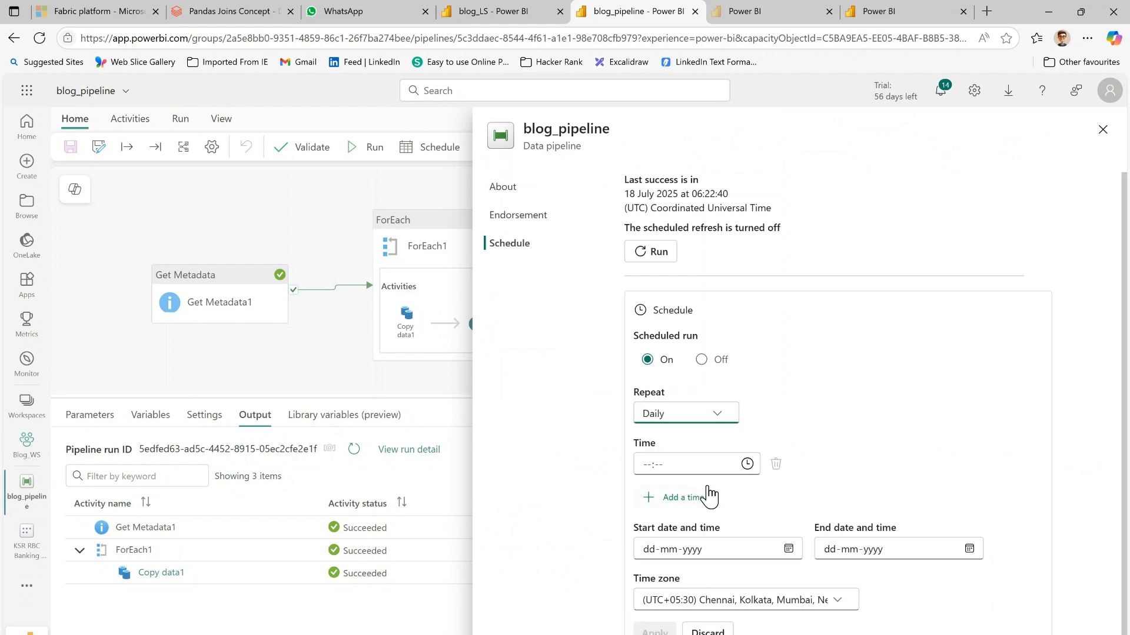
Step: Try a 15:00 run time for the daily schedule, check the time zone choice, and close the schedule settings without applying
{"action": "left_click", "coordinate": [747, 464]}
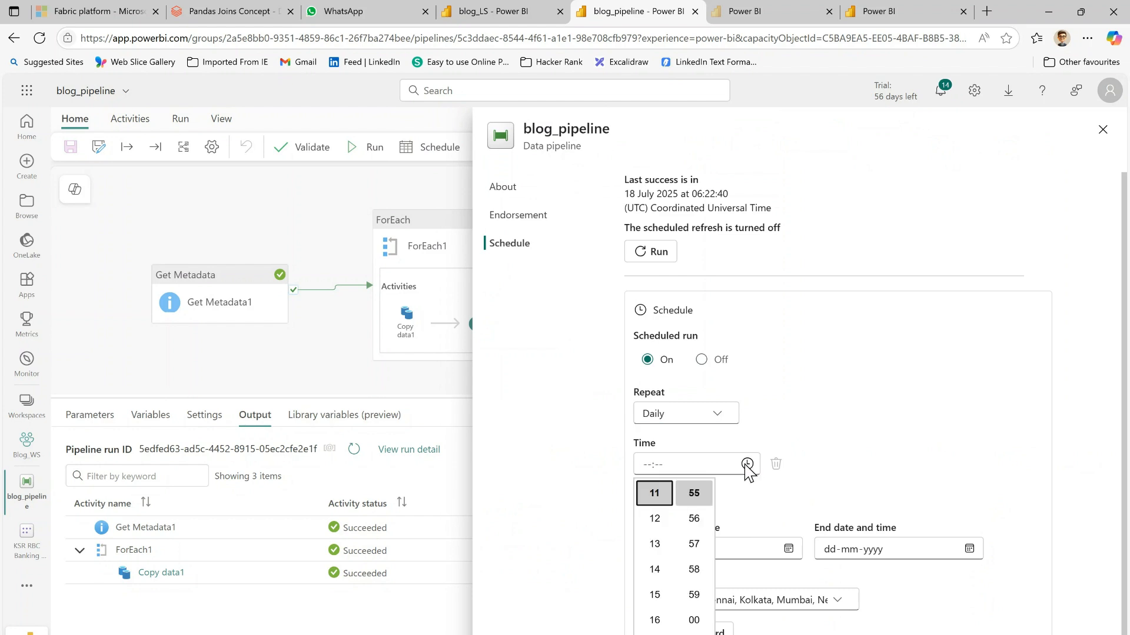
{"action": "left_click", "coordinate": [654, 595]}
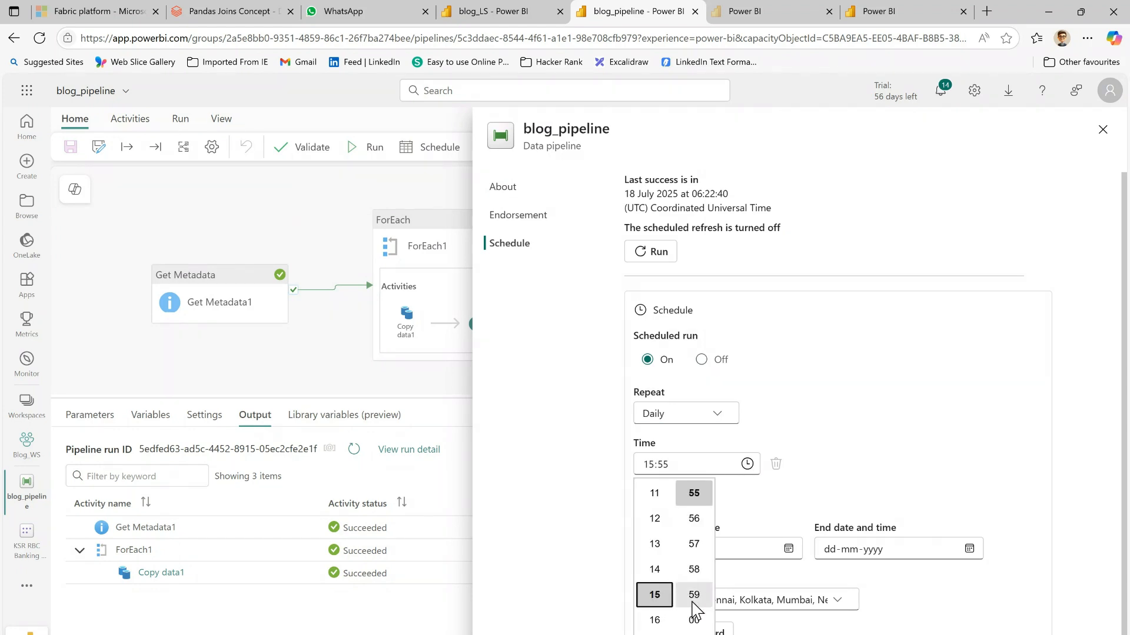
{"action": "left_click", "coordinate": [693, 620]}
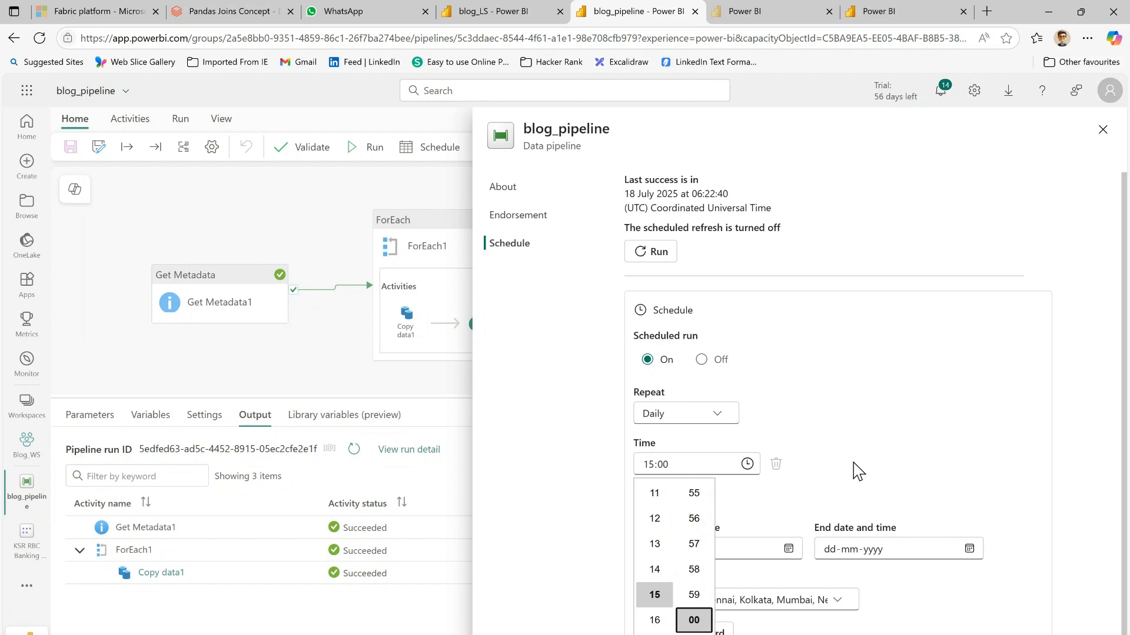
{"action": "left_click", "coordinate": [858, 471]}
{"action": "scroll", "coordinate": [807, 594], "scroll_direction": "down", "scroll_amount": 1}
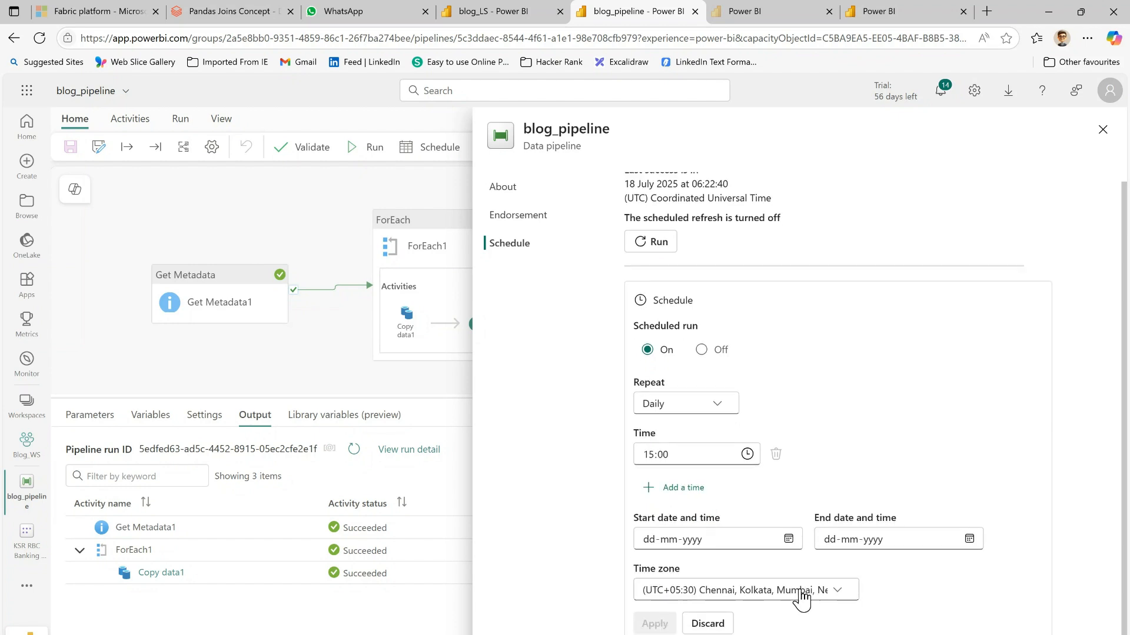
{"action": "left_click", "coordinate": [807, 590]}
{"action": "left_click", "coordinate": [1022, 467]}
{"action": "scroll", "coordinate": [864, 423], "scroll_direction": "up", "scroll_amount": 1}
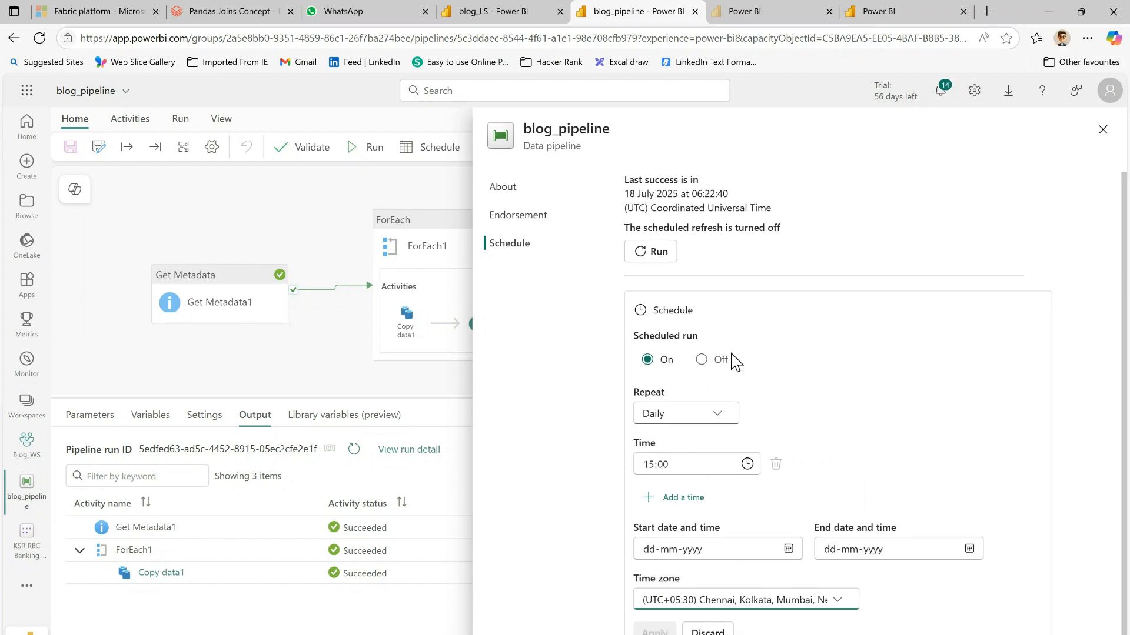
{"action": "left_click", "coordinate": [1103, 129]}
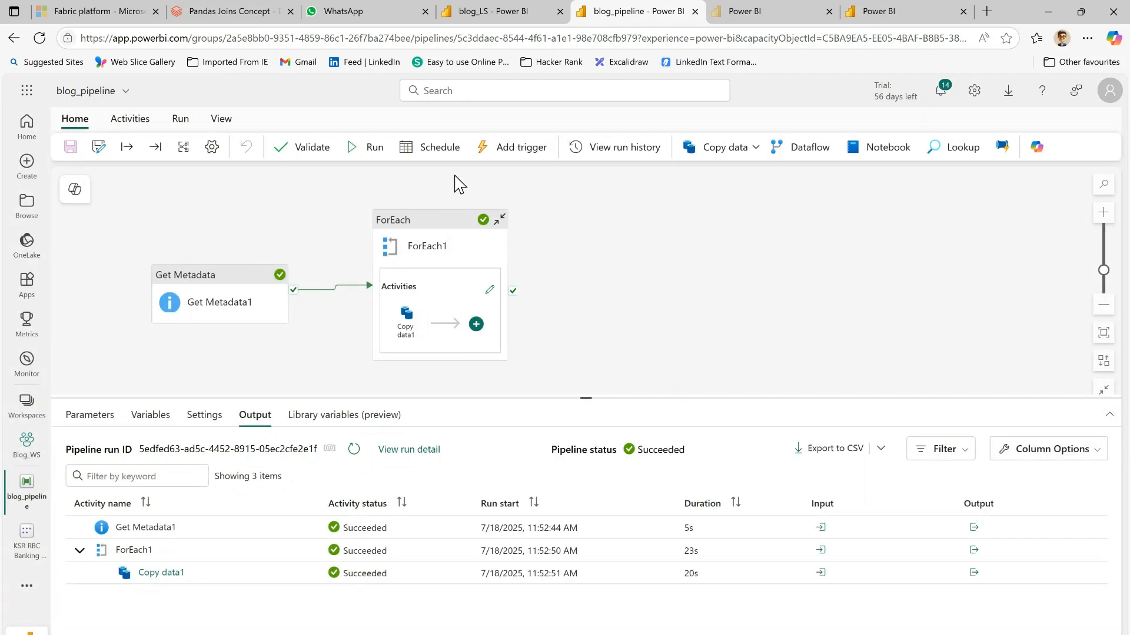
Step: Add a trigger to blog_pipeline and choose OneLake events as its monitored source
{"action": "left_click", "coordinate": [499, 13]}
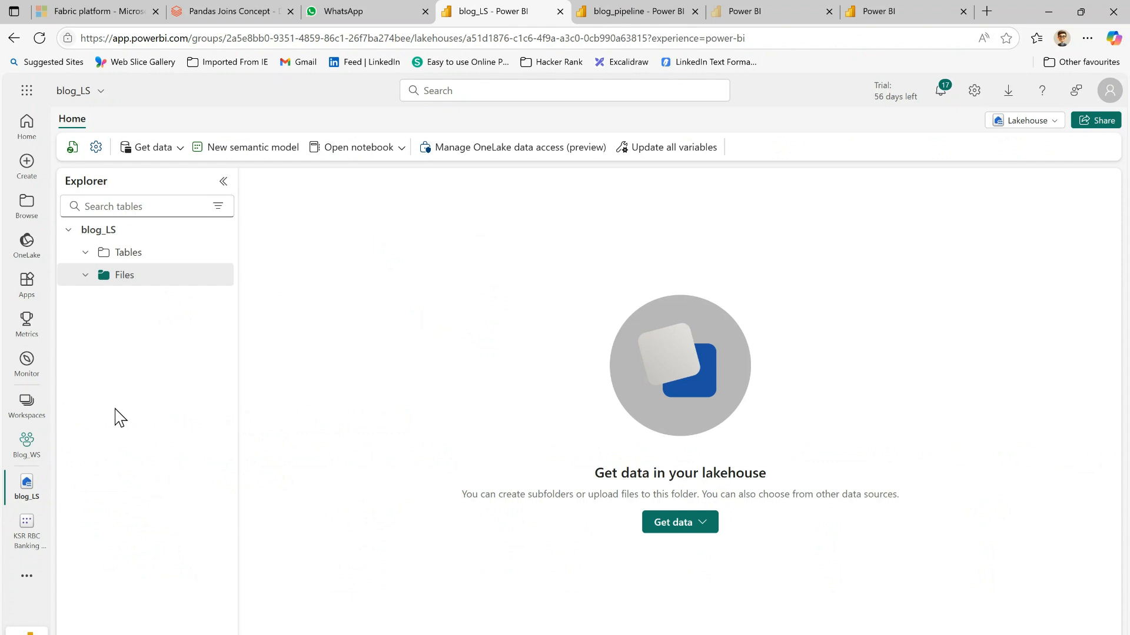
{"action": "left_click", "coordinate": [625, 13]}
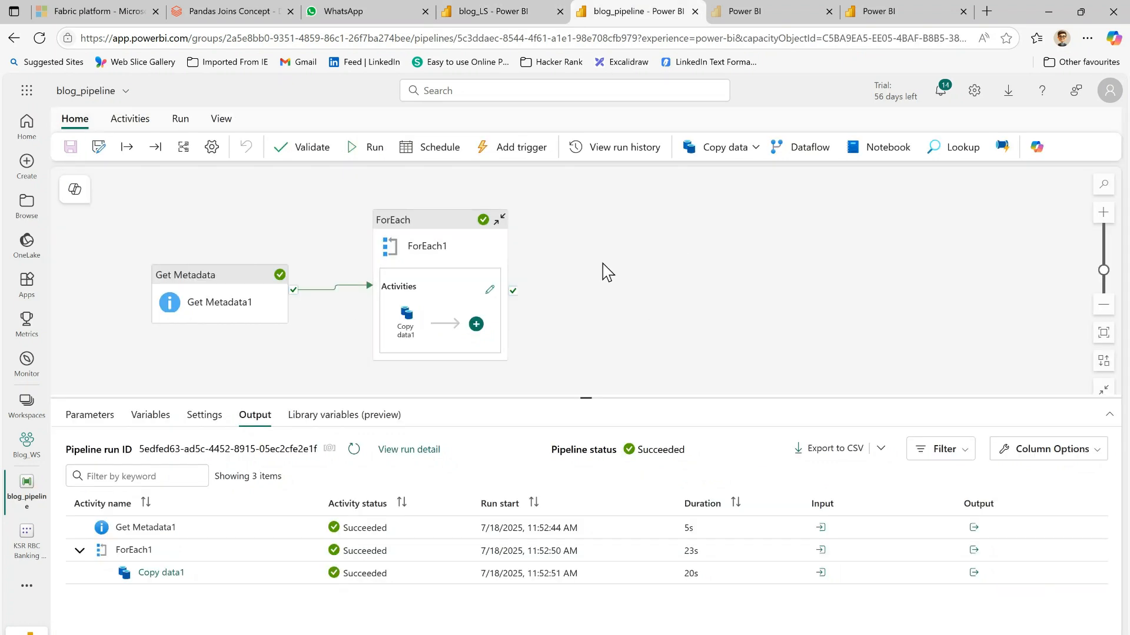
{"action": "left_click", "coordinate": [520, 150]}
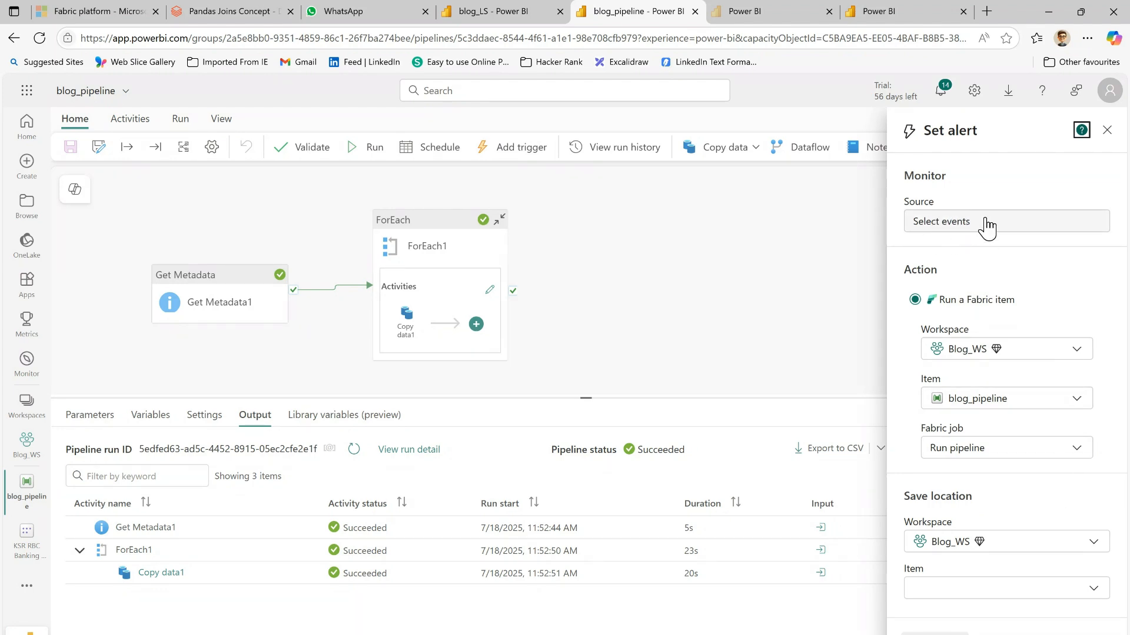
{"action": "left_click", "coordinate": [951, 226]}
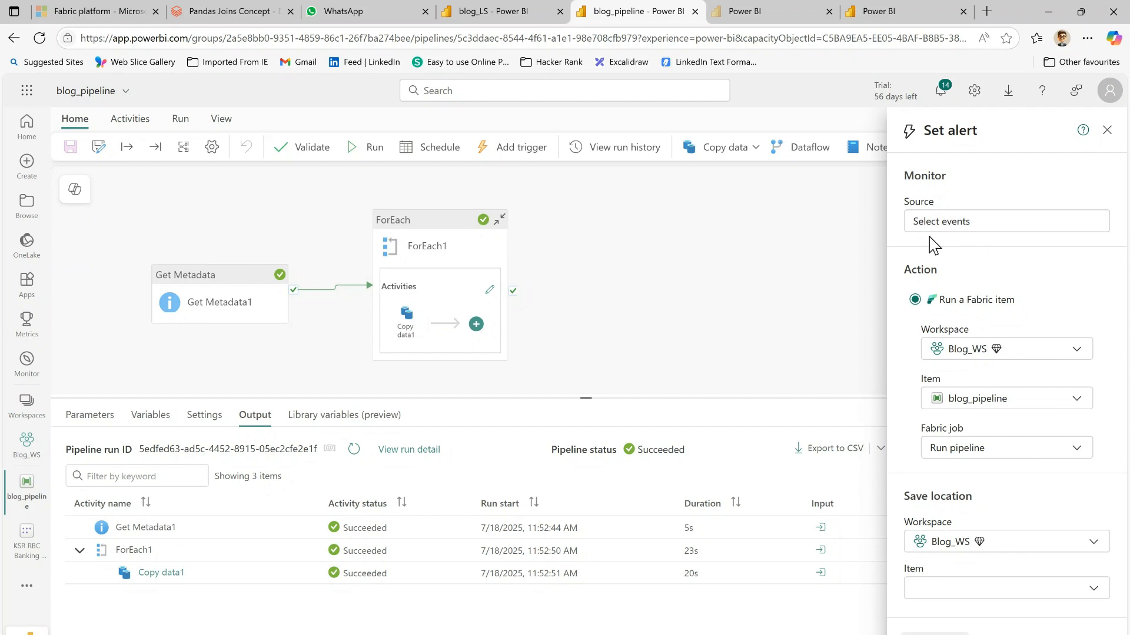
{"action": "left_click", "coordinate": [995, 223]}
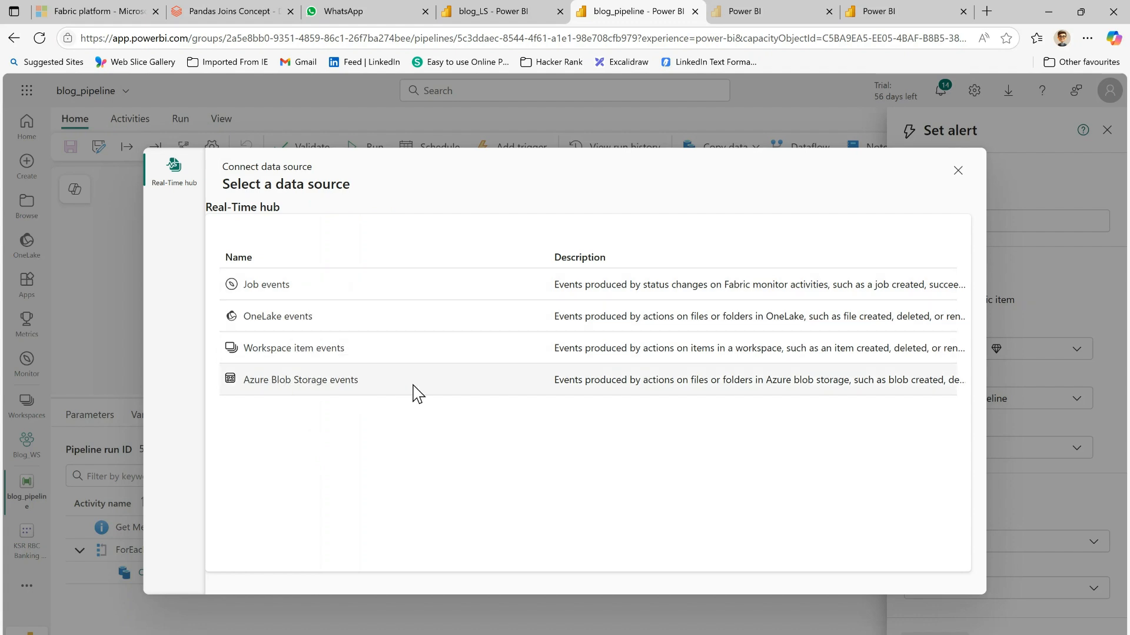
{"action": "left_click", "coordinate": [283, 319]}
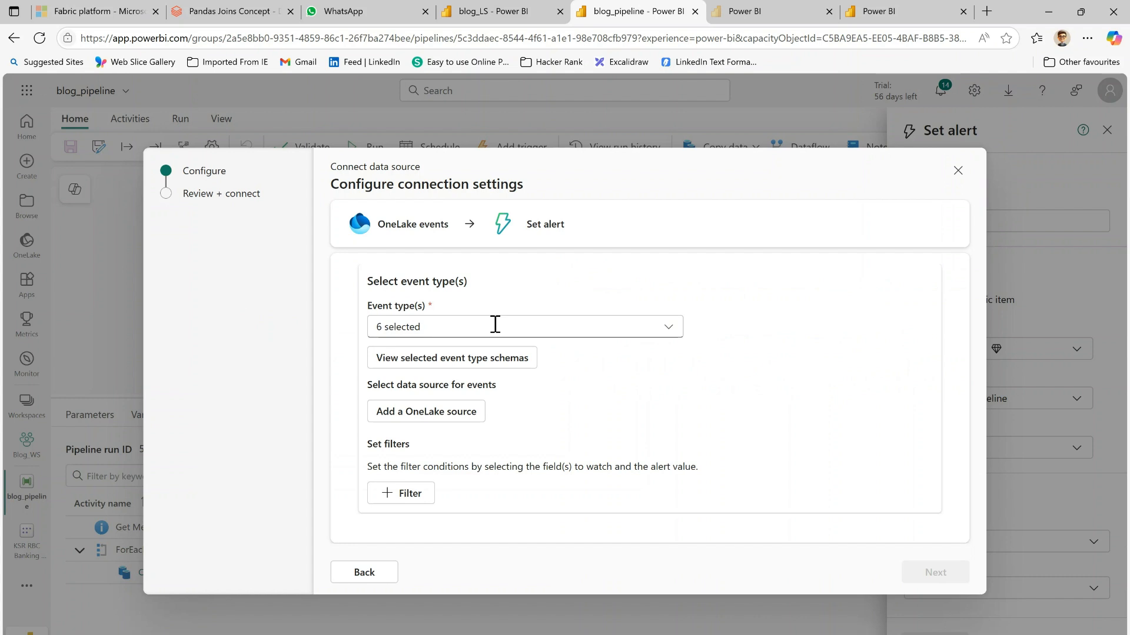
Step: Limit the trigger's event types to Microsoft.Fabric.OneLake.FileCreated only
{"action": "left_click", "coordinate": [669, 328]}
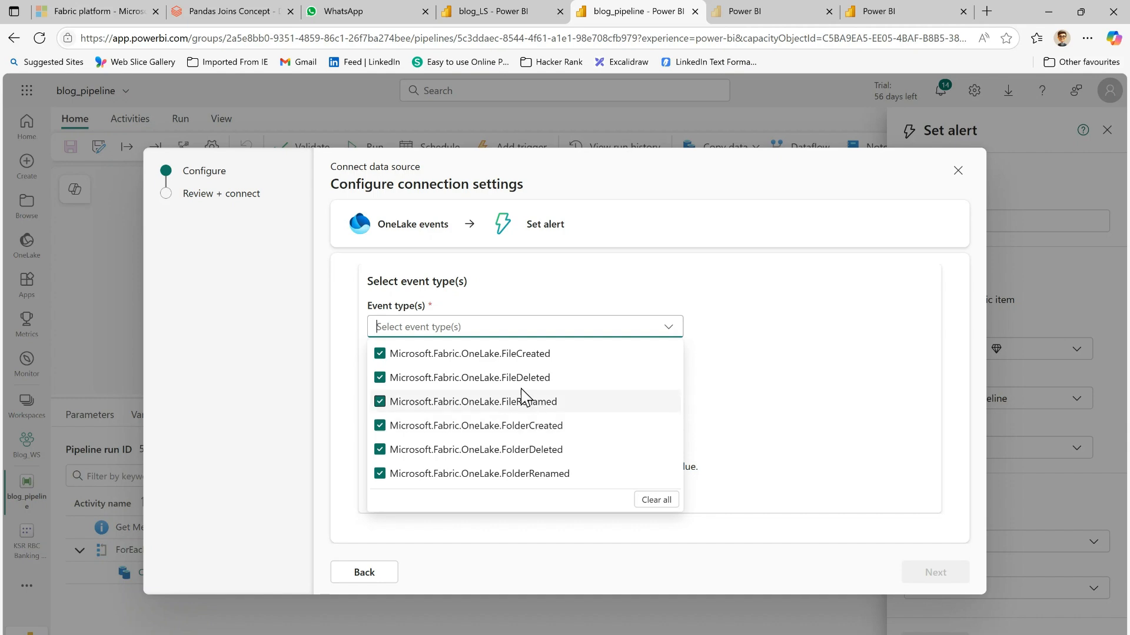
{"action": "left_click", "coordinate": [380, 379]}
{"action": "left_click", "coordinate": [380, 402]}
{"action": "left_click", "coordinate": [380, 426]}
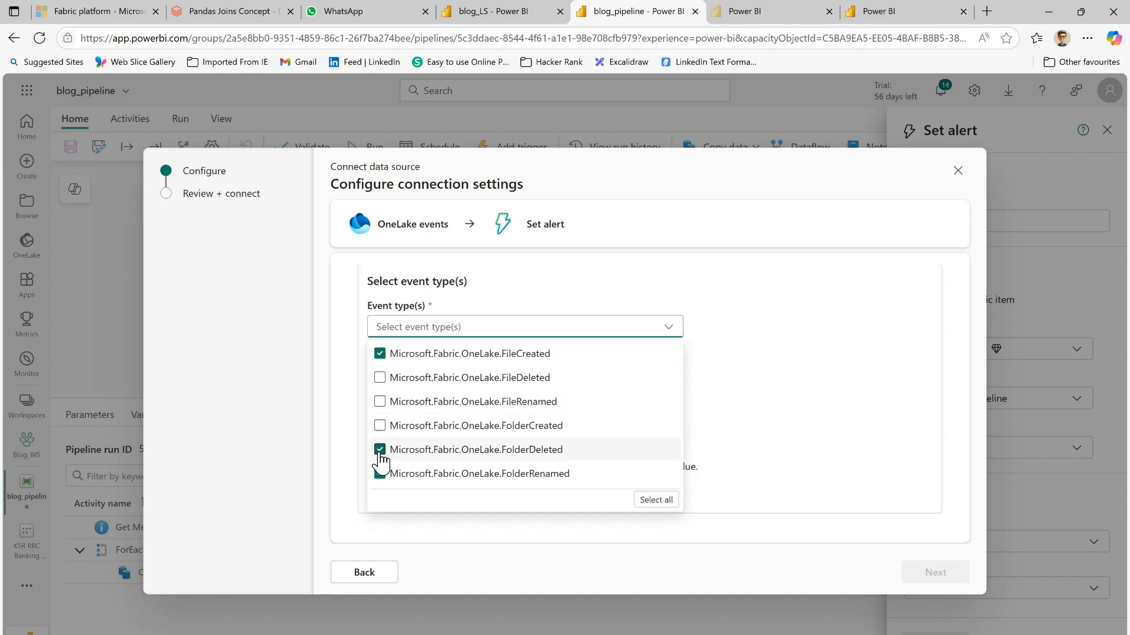
{"action": "left_click", "coordinate": [379, 451]}
{"action": "left_click", "coordinate": [381, 475]}
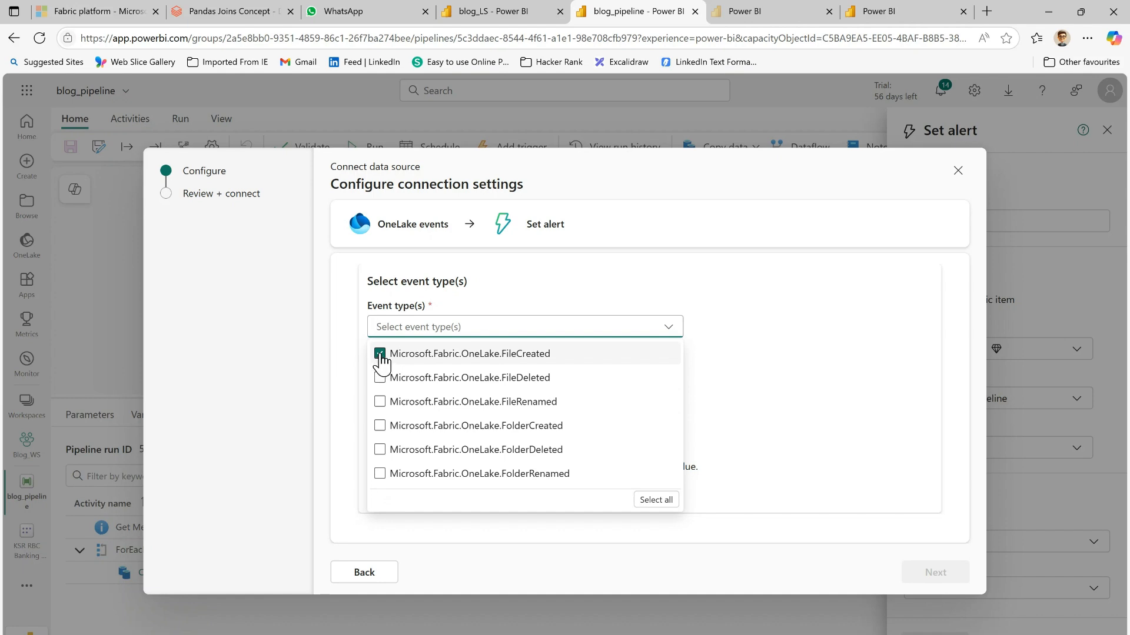
{"action": "left_click", "coordinate": [777, 362]}
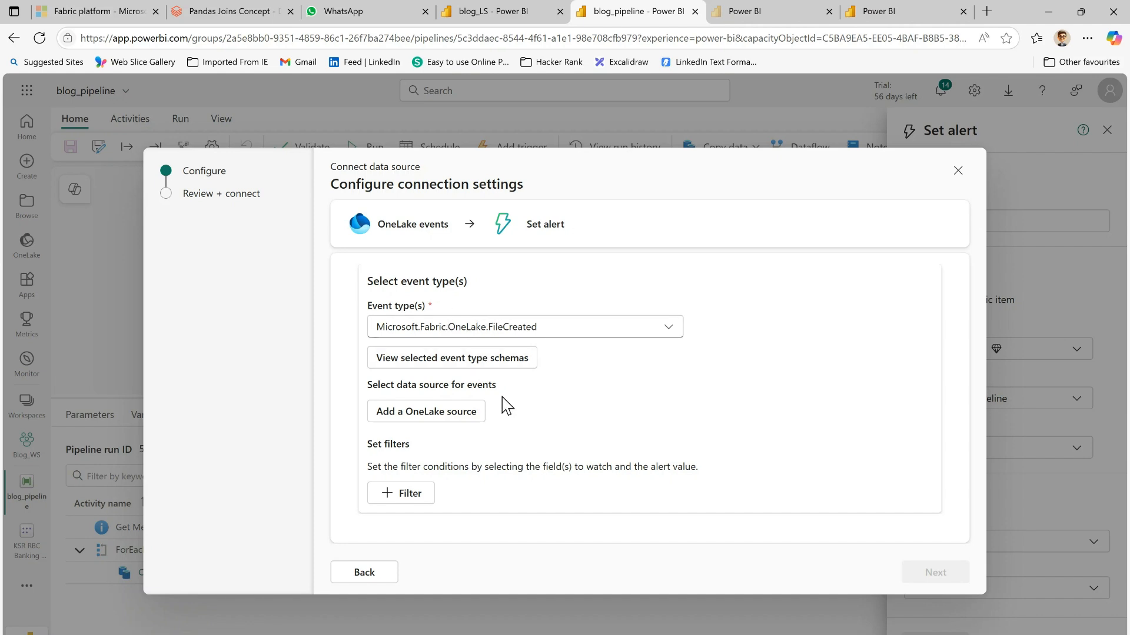
Step: Add the Files folder of the blog_LS lakehouse as the OneLake source and save the event connection
{"action": "left_click", "coordinate": [456, 416]}
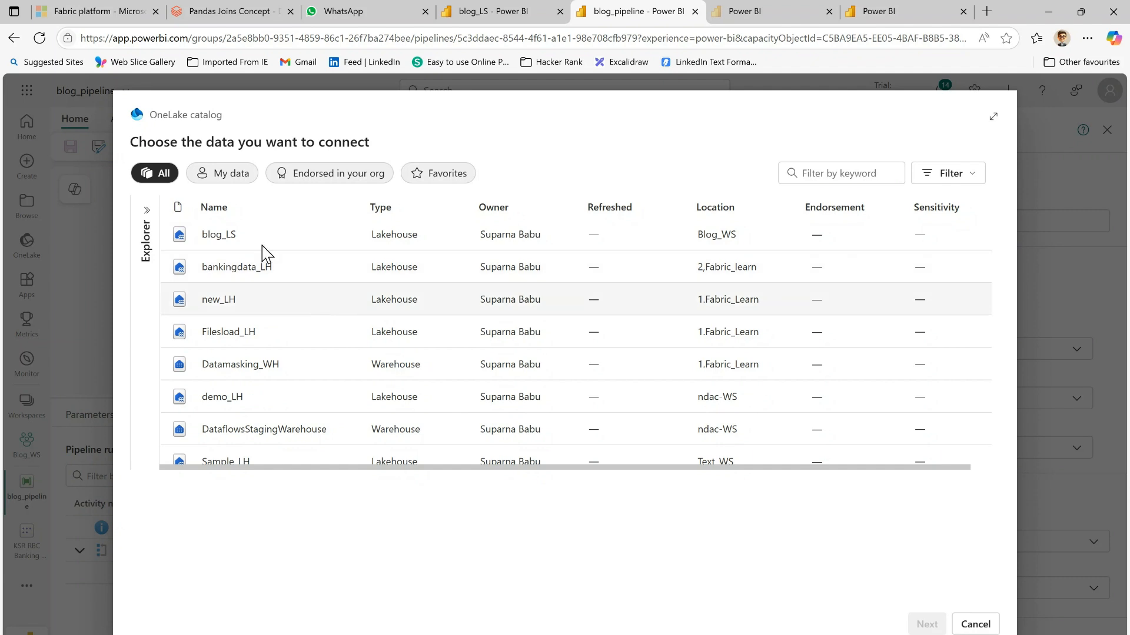
{"action": "left_click", "coordinate": [229, 247]}
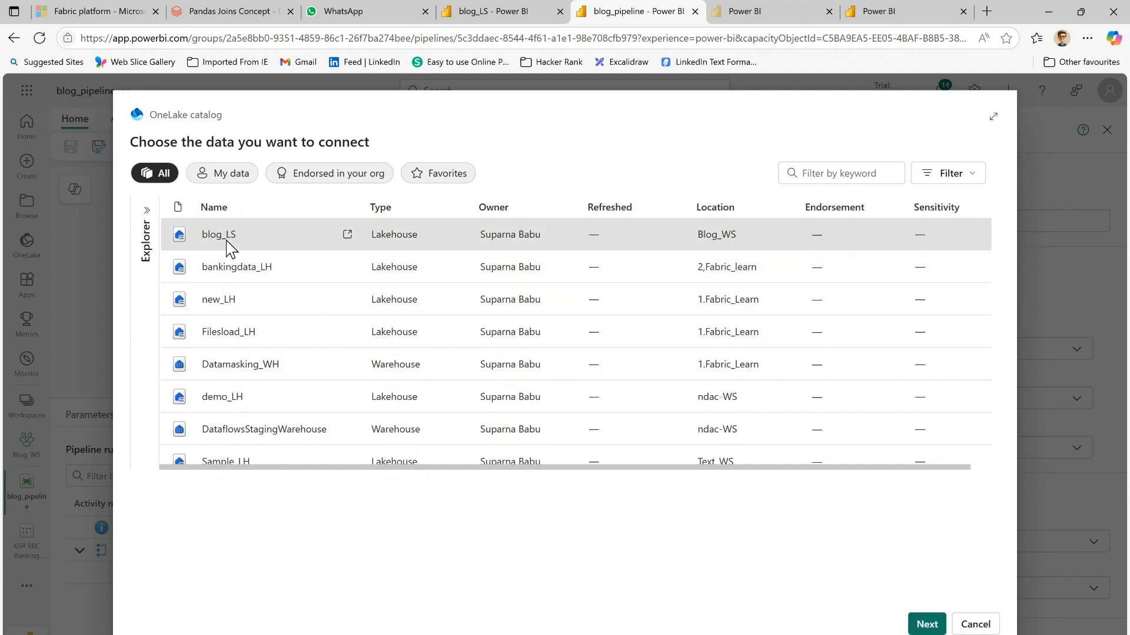
{"action": "left_click", "coordinate": [927, 624]}
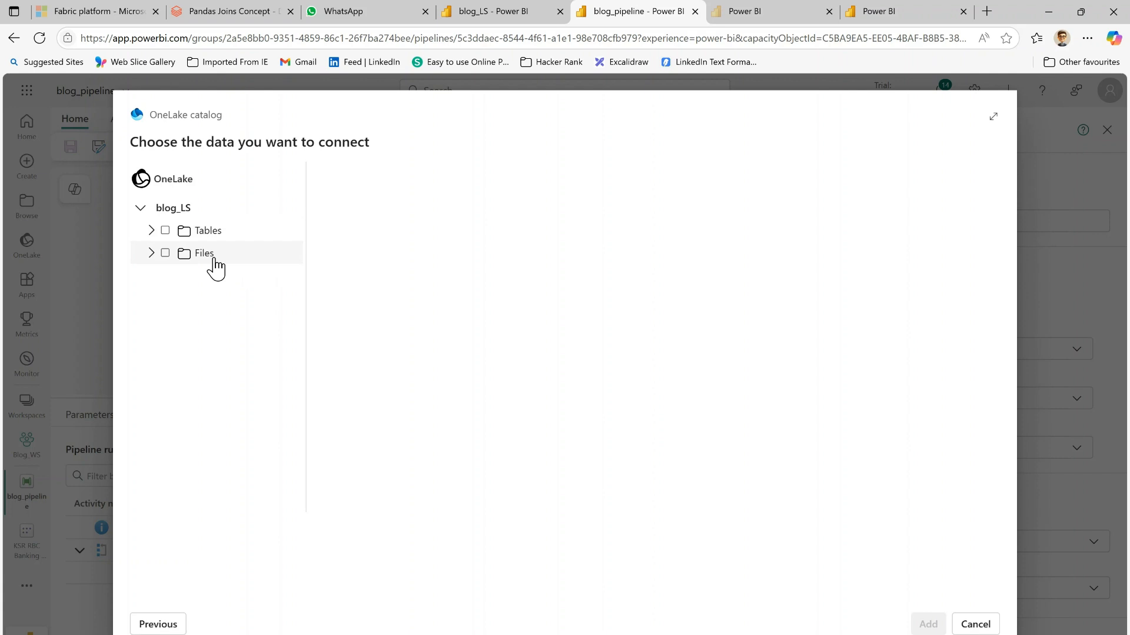
{"action": "left_click", "coordinate": [165, 254]}
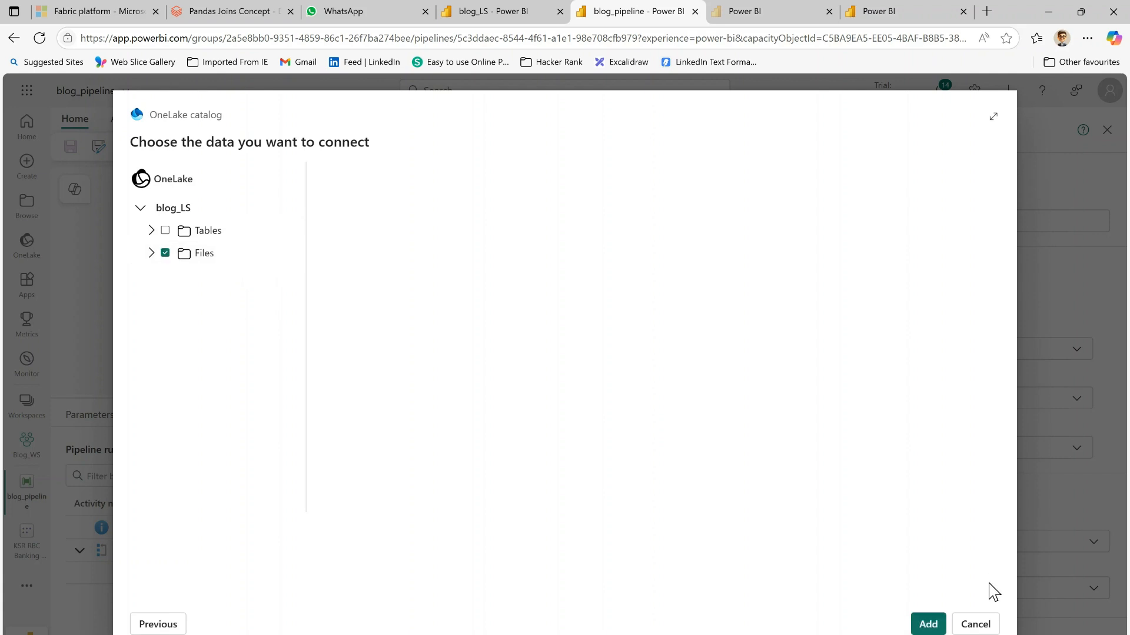
{"action": "left_click", "coordinate": [928, 625]}
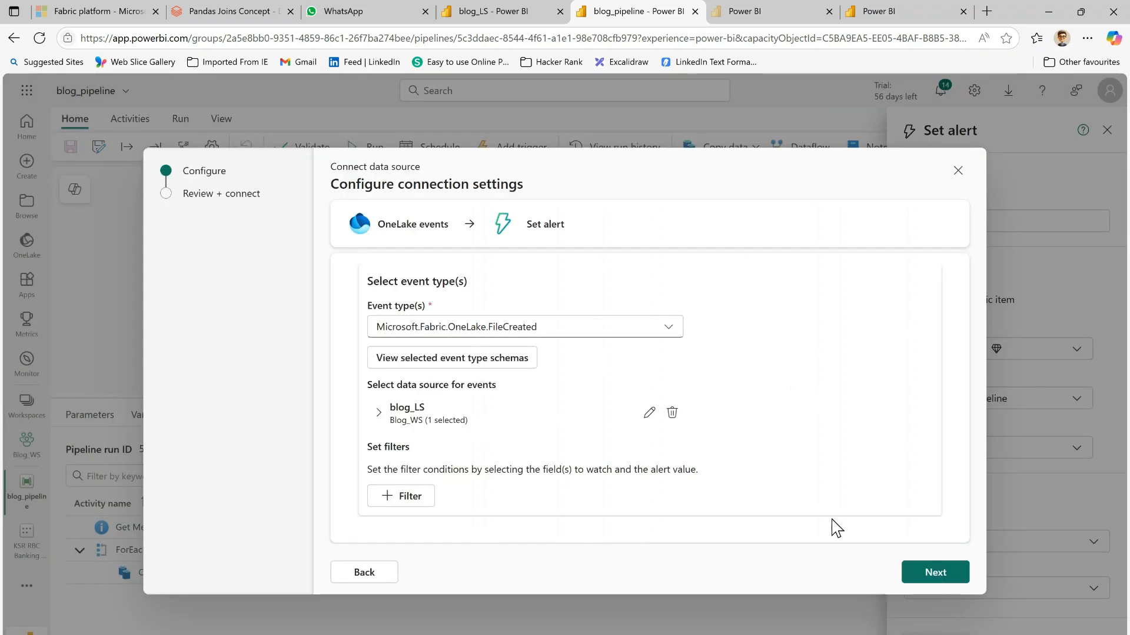
{"action": "left_click", "coordinate": [926, 577]}
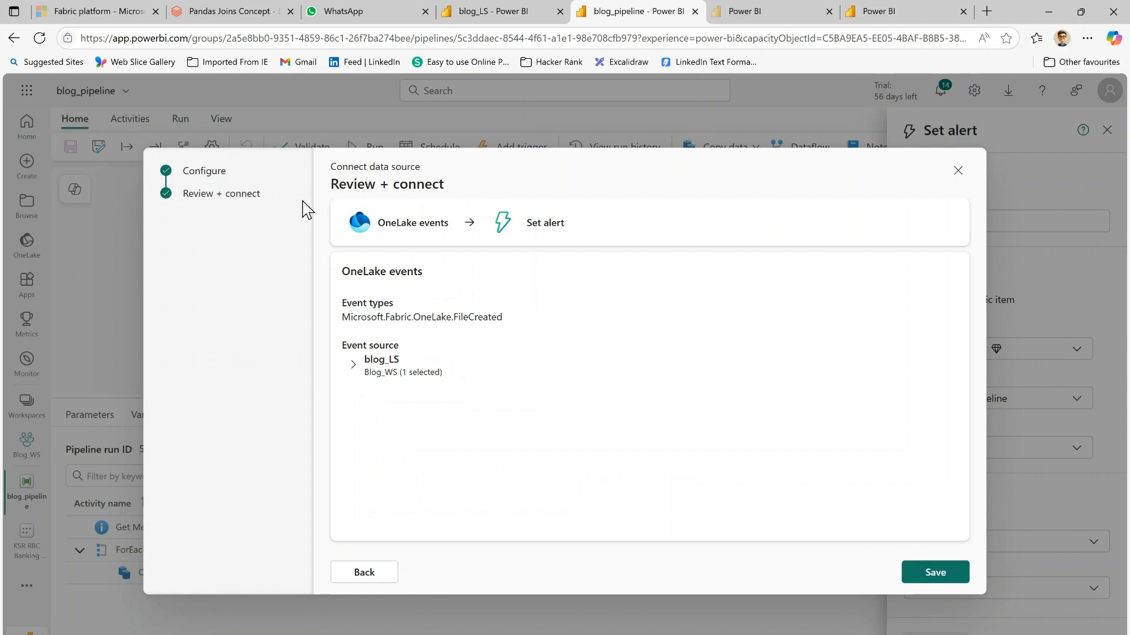
{"action": "left_click", "coordinate": [935, 573]}
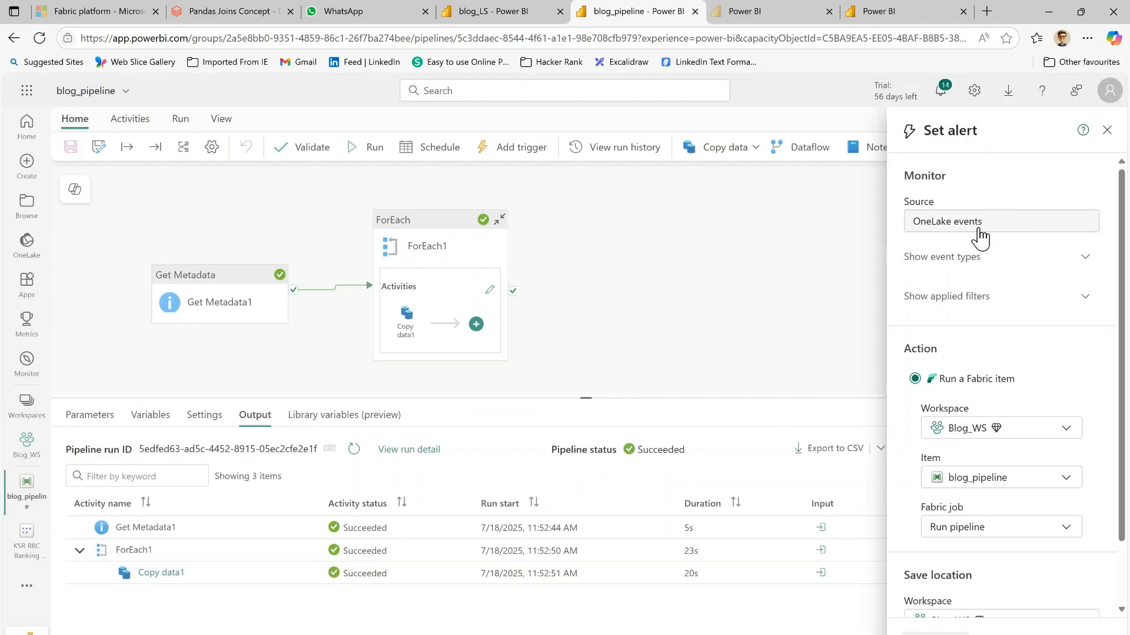
Step: Save the alert in Blog_WS as a new activator item named file_activator and create it
{"action": "scroll", "coordinate": [1081, 398], "scroll_direction": "down", "scroll_amount": 1}
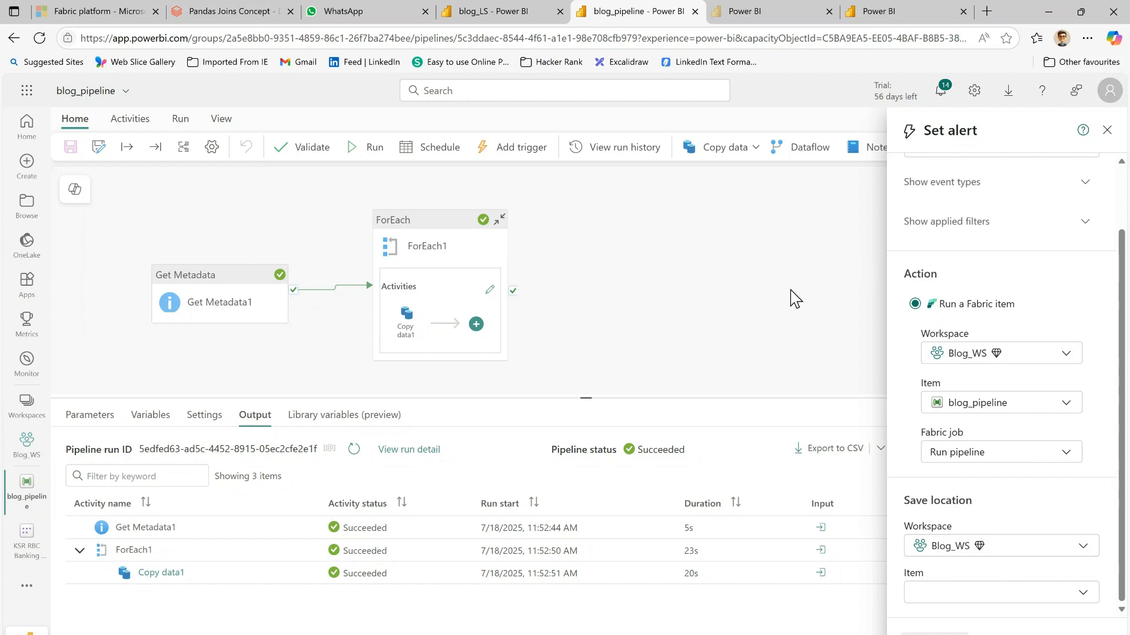
{"action": "key", "text": "ctrl+minus"}
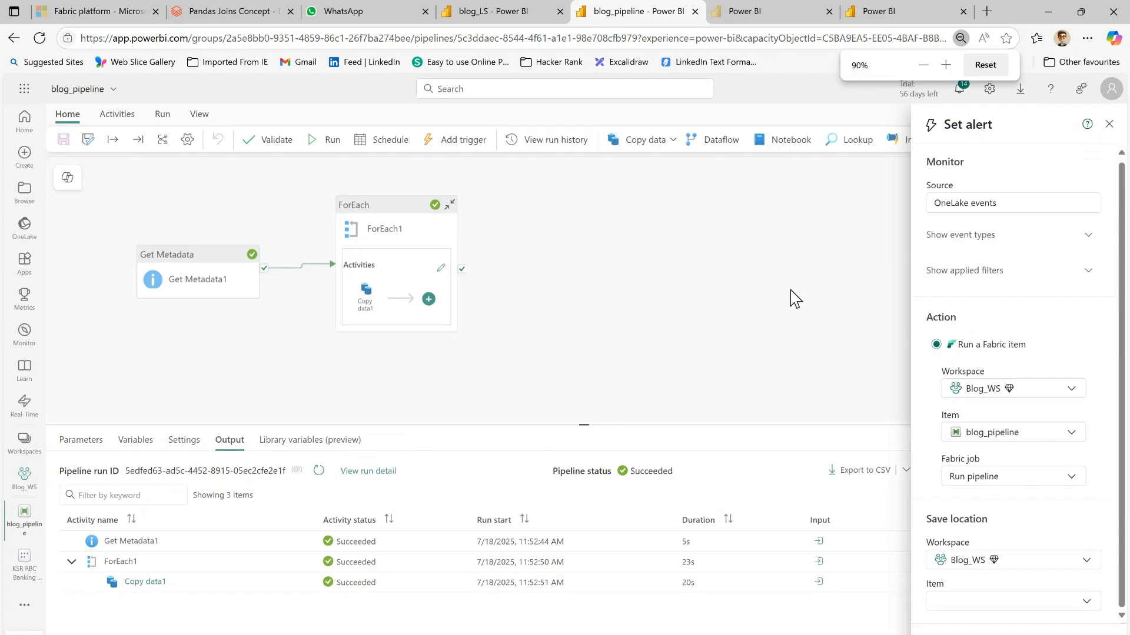
{"action": "key", "text": "ctrl+minus"}
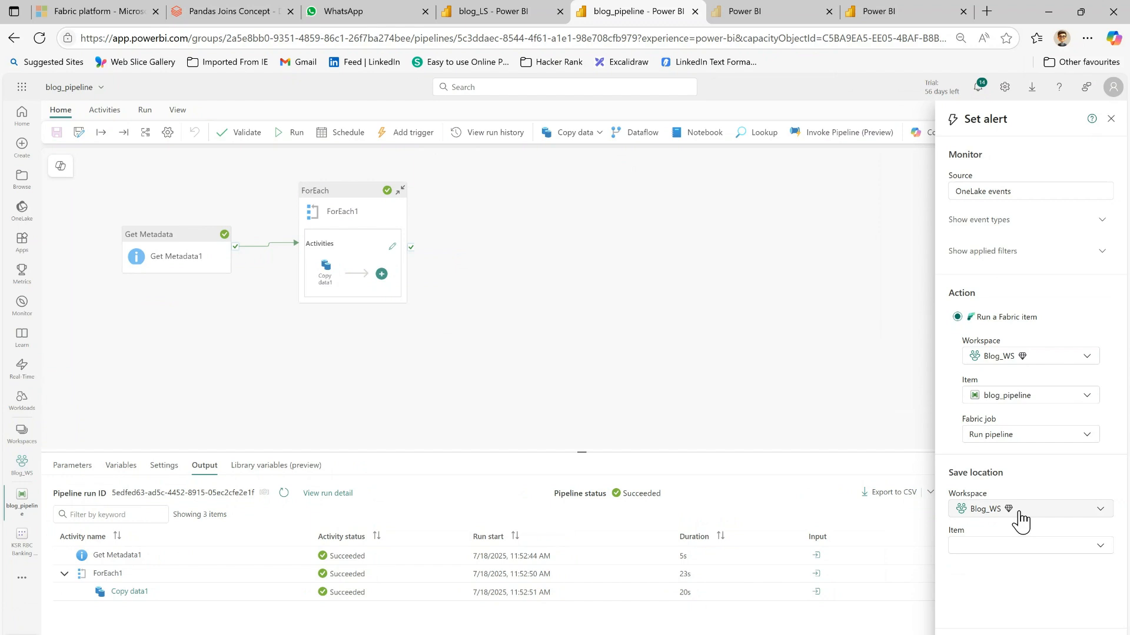
{"action": "left_click", "coordinate": [1039, 548]}
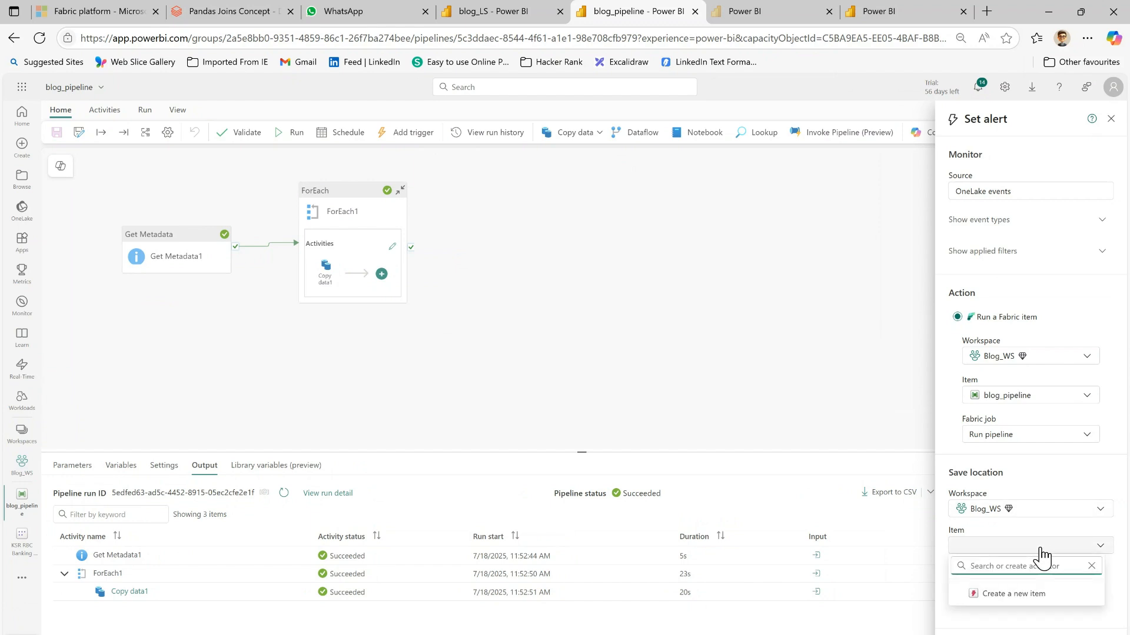
{"action": "left_click", "coordinate": [1024, 602]}
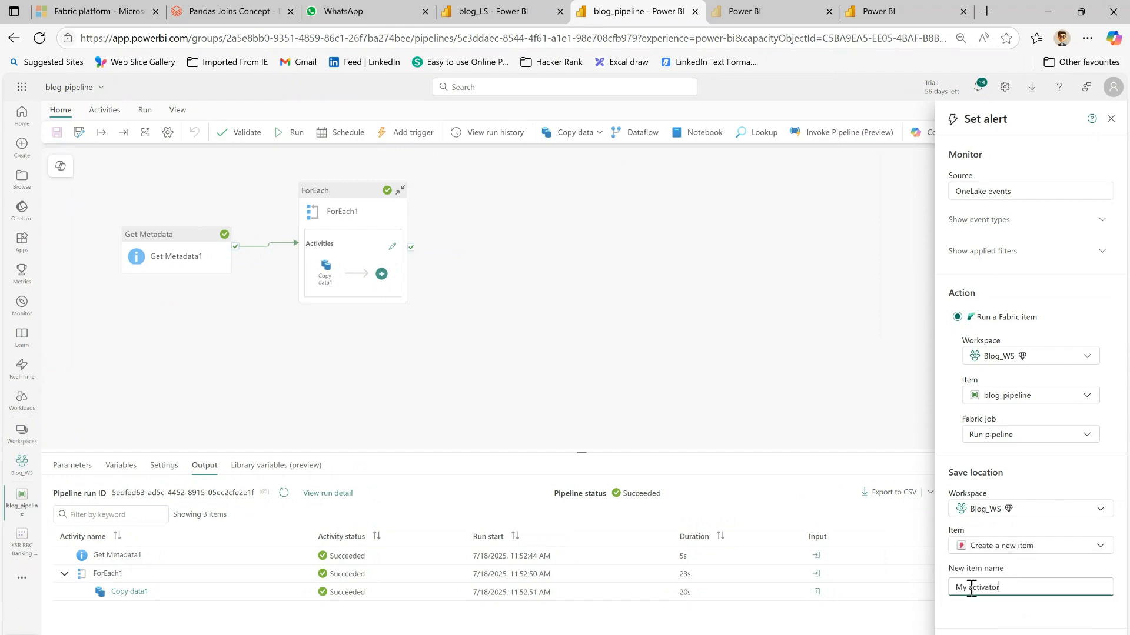
{"action": "key", "text": "BackSpace"}
{"action": "key", "text": "BackSpace"}
{"action": "key", "text": "BackSpace"}
{"action": "type", "text": "file"}
{"action": "left_click", "coordinate": [968, 634]}
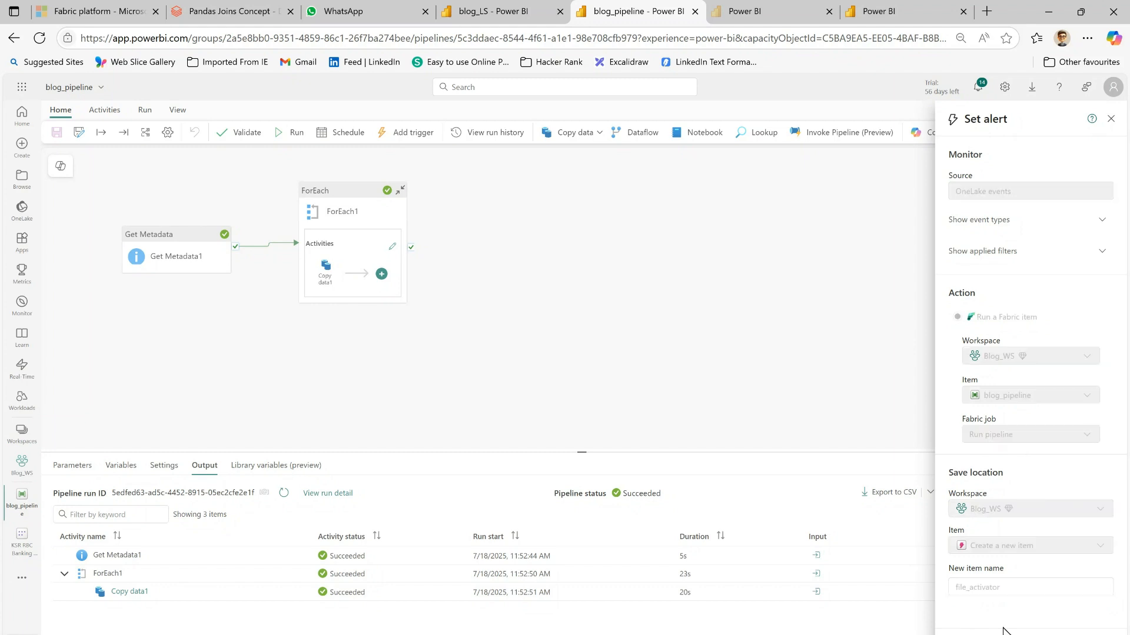
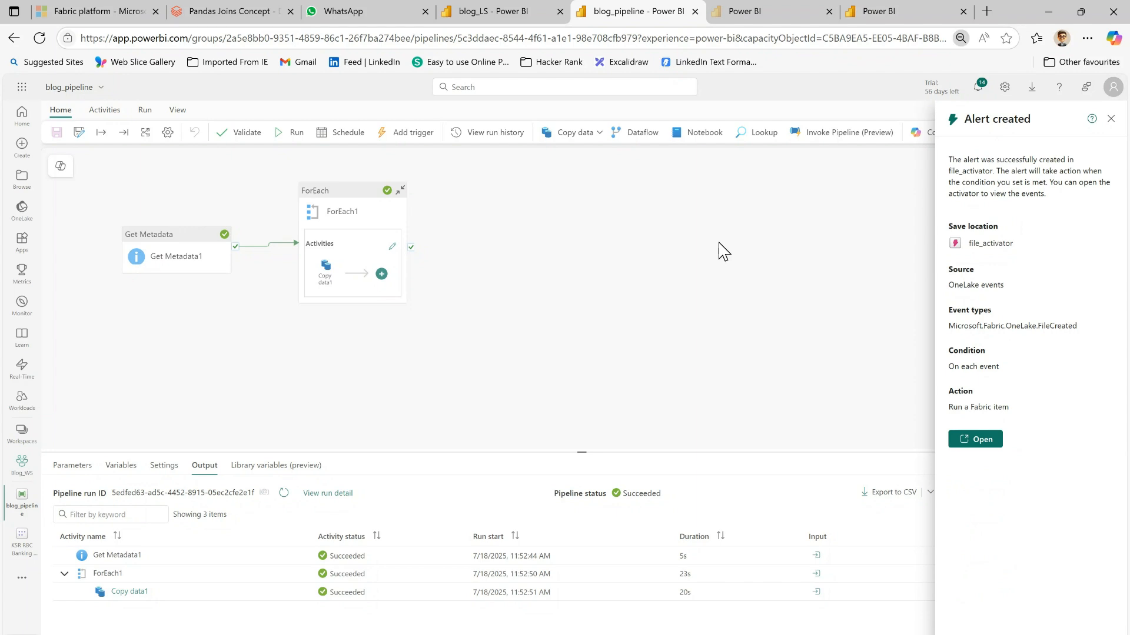
Step: Open file_activator from the created alert and go through its four-part introductory tour of the rule page
{"action": "key", "text": "ctrl+plus"}
{"action": "key", "text": "ctrl+plus"}
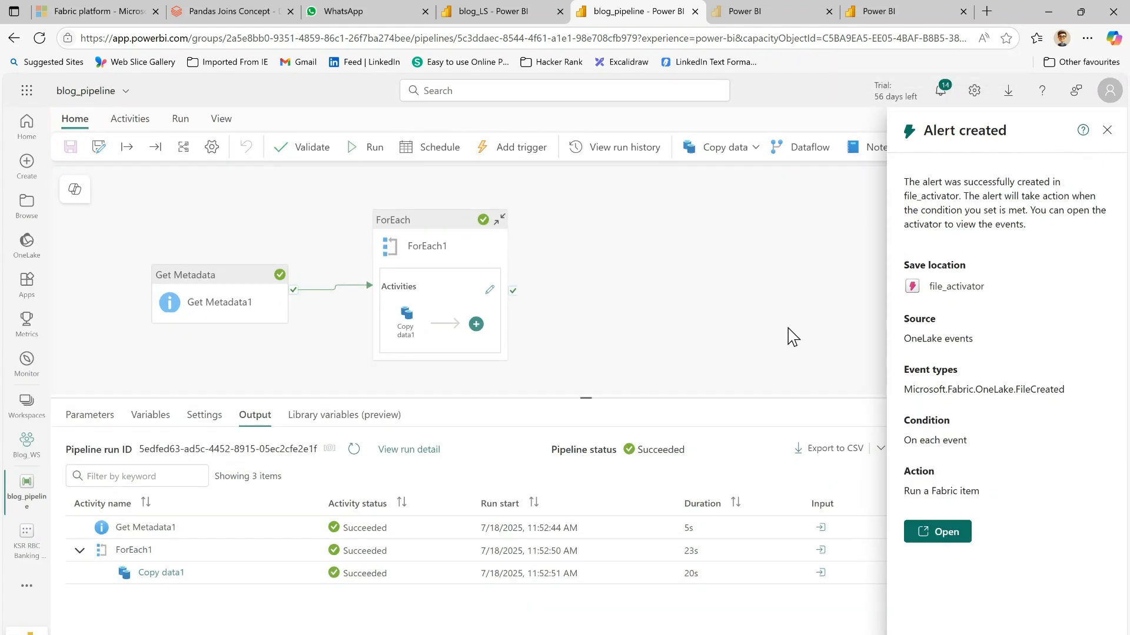
{"action": "key", "text": "ctrl+minus"}
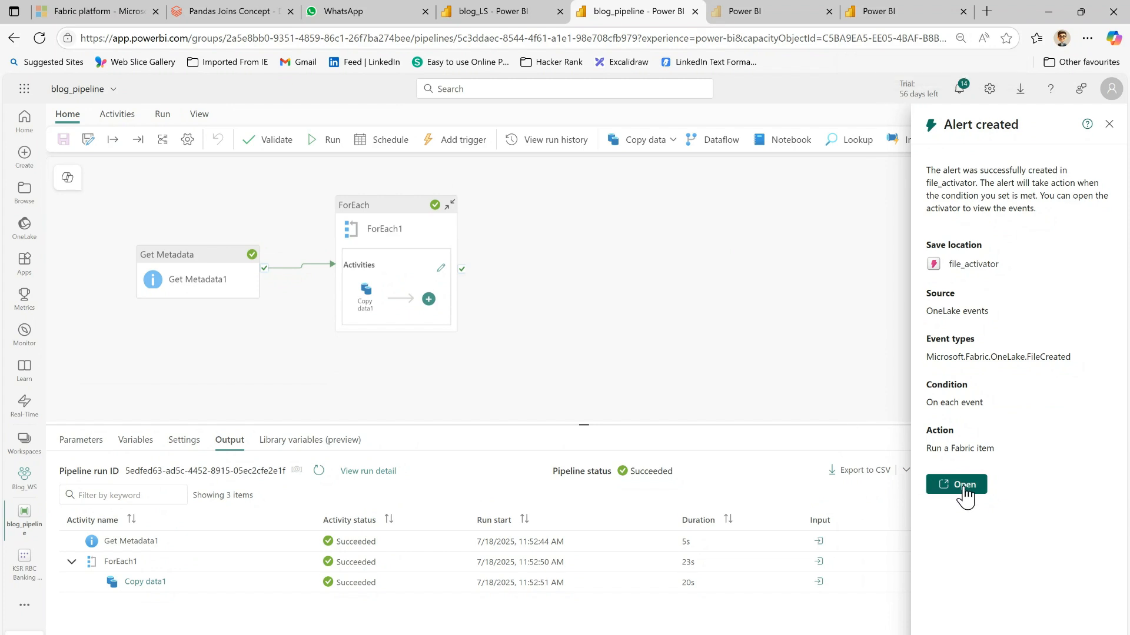
{"action": "left_click", "coordinate": [964, 488]}
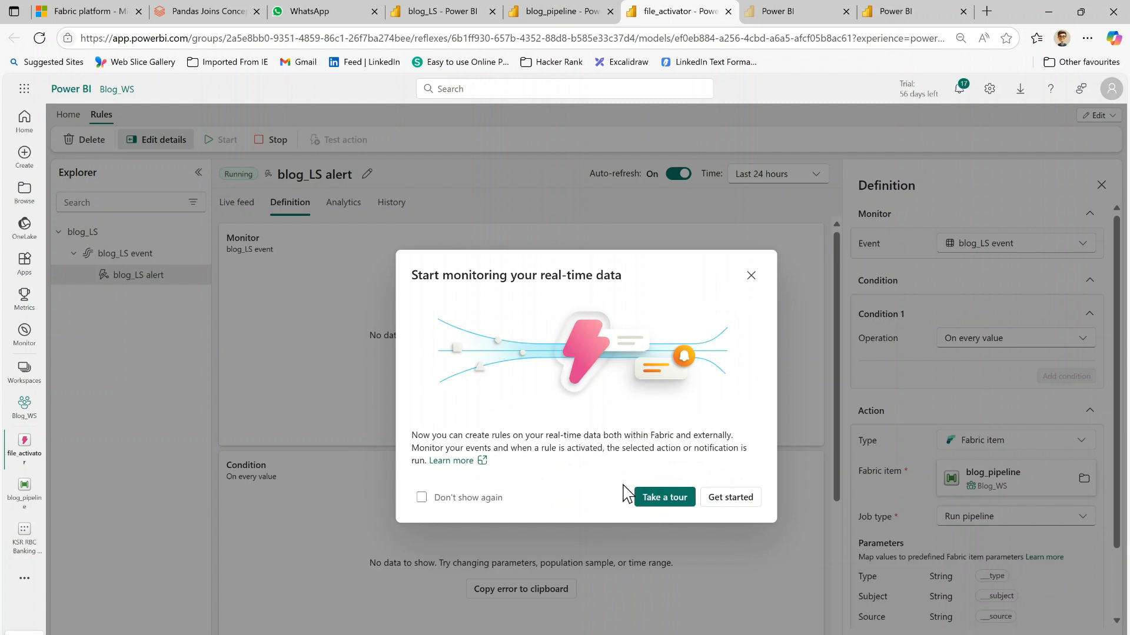
{"action": "left_click", "coordinate": [673, 506]}
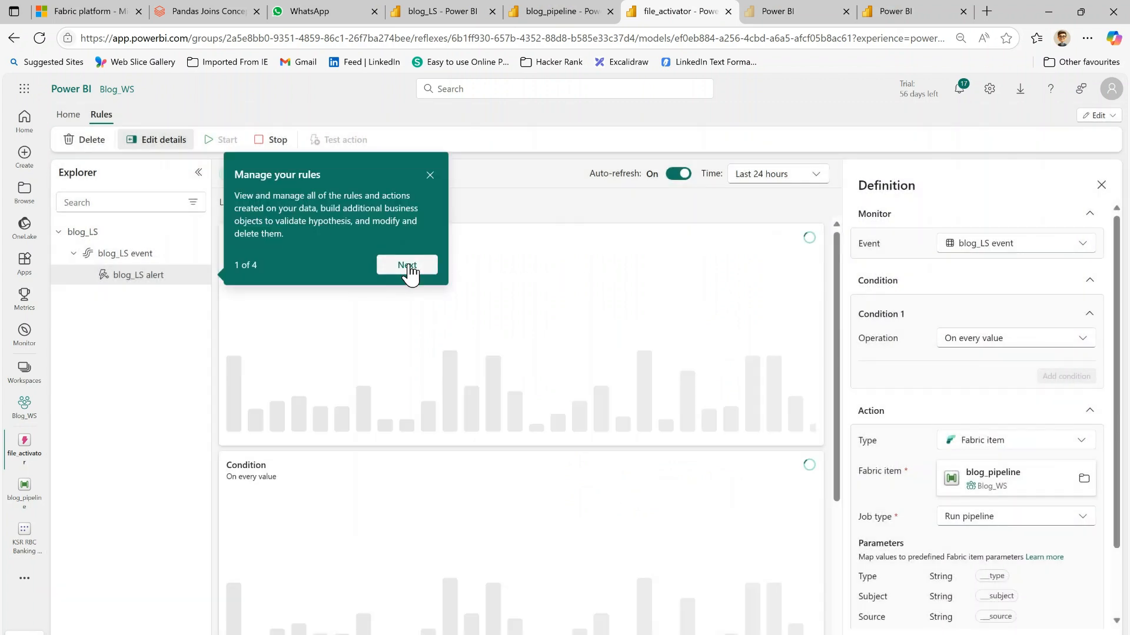
{"action": "left_click", "coordinate": [409, 268]}
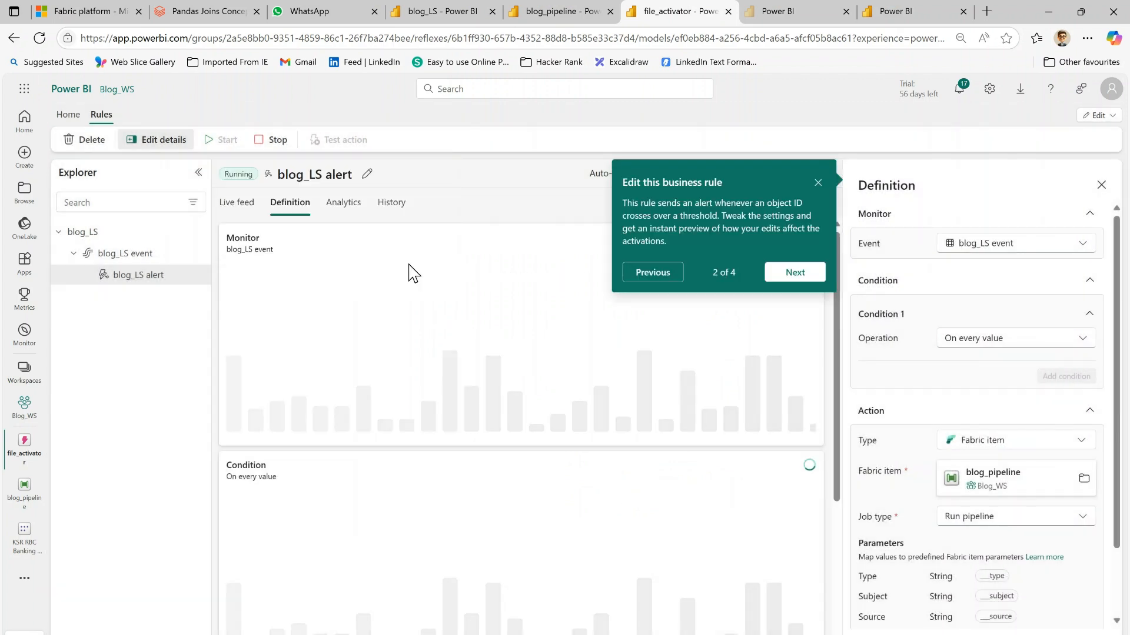
{"action": "left_click", "coordinate": [795, 272]}
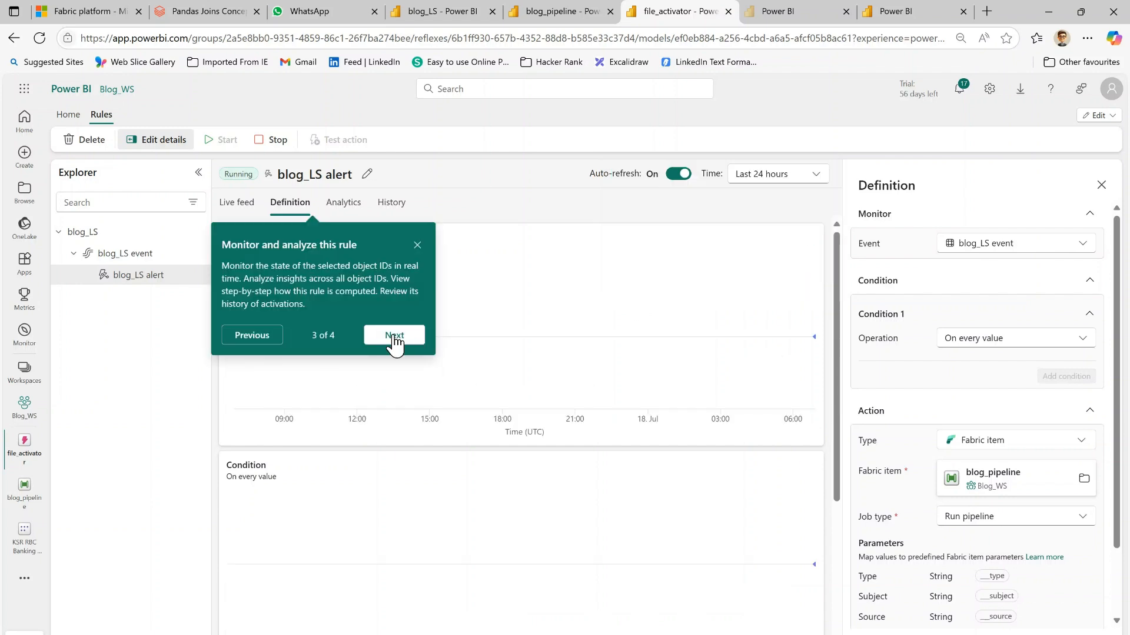
{"action": "left_click", "coordinate": [394, 337]}
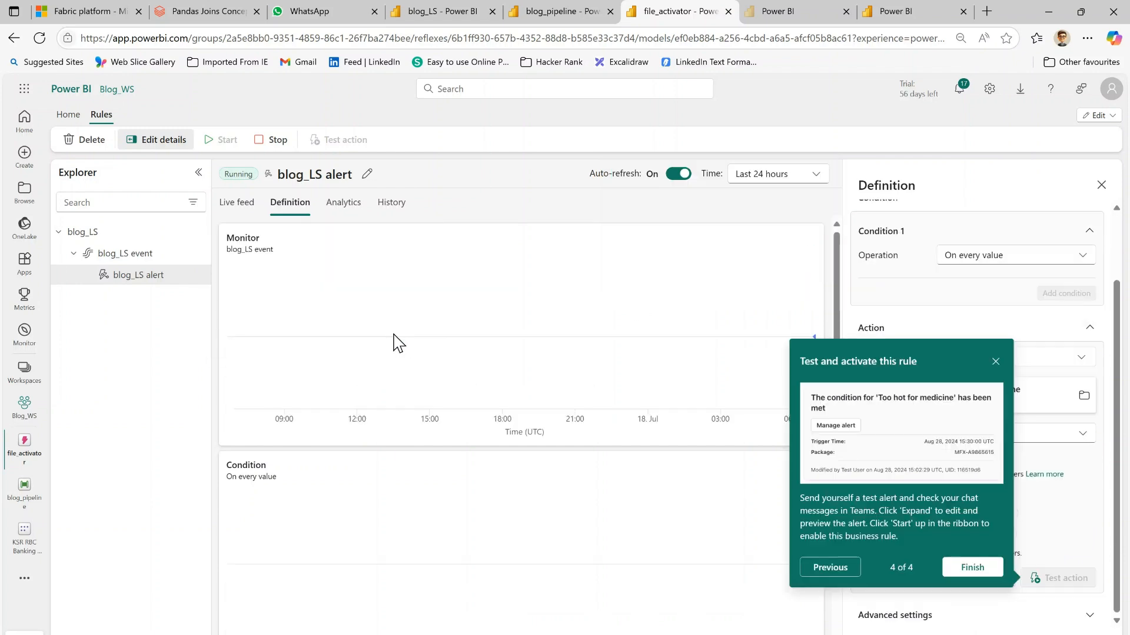
{"action": "left_click", "coordinate": [972, 568]}
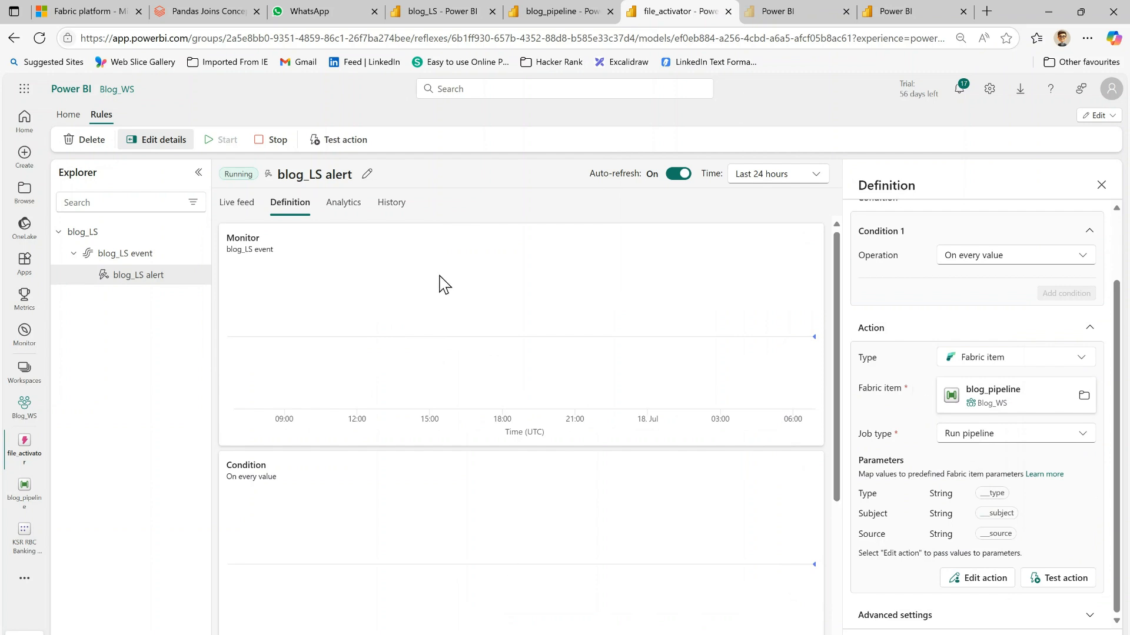
Step: View the analytics of the blog_LS alert rule and check the available time ranges
{"action": "left_click", "coordinate": [342, 213]}
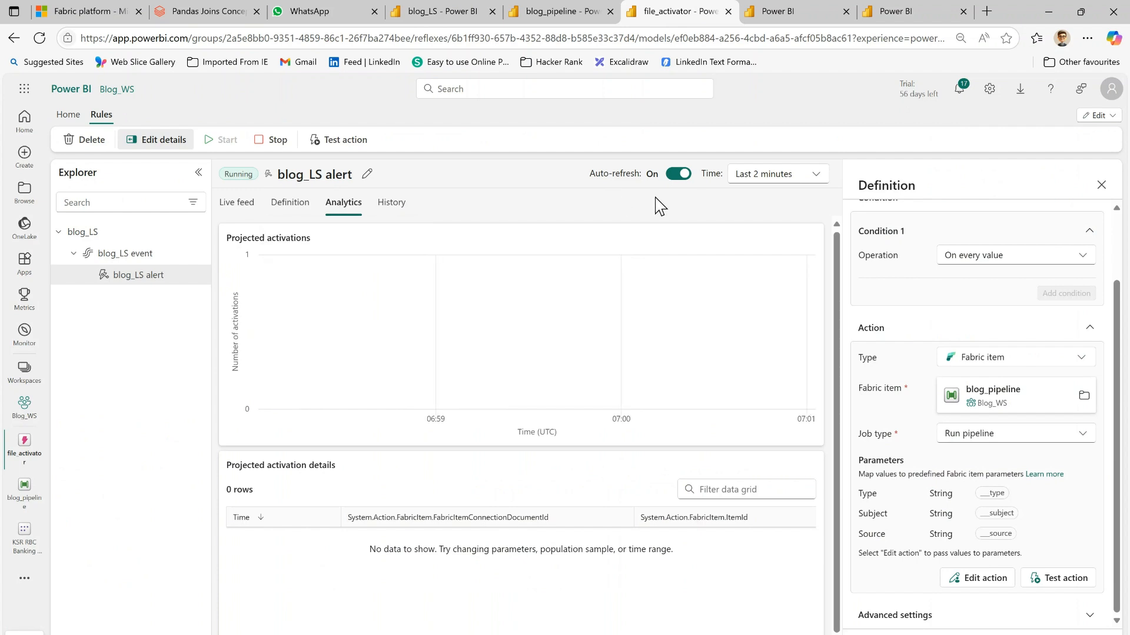
{"action": "left_click", "coordinate": [812, 175]}
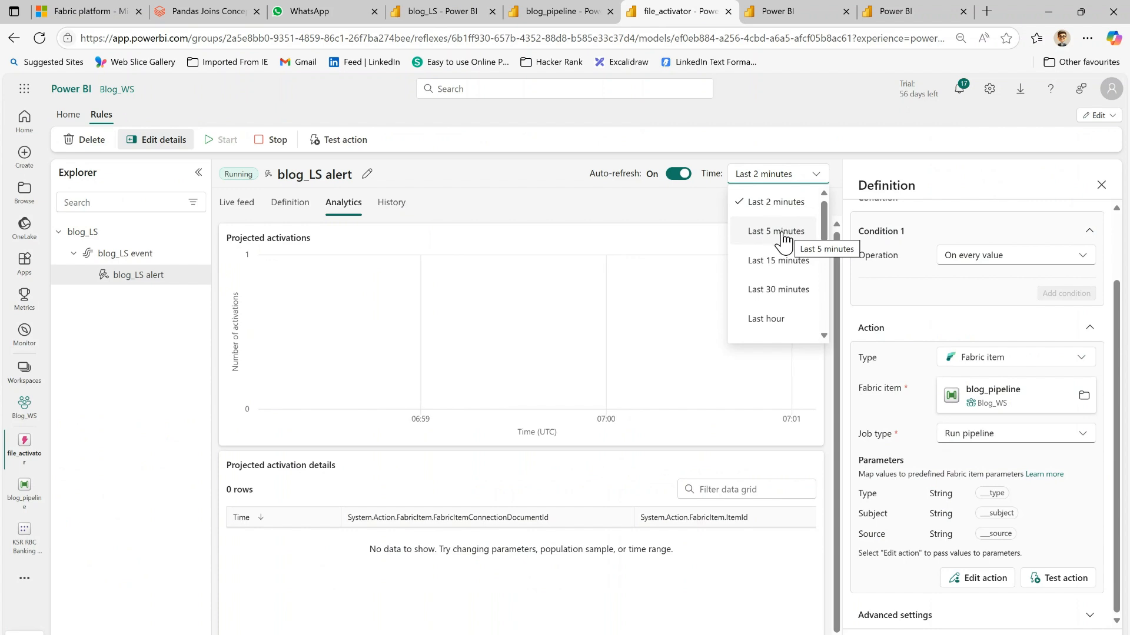
{"action": "left_click", "coordinate": [563, 211]}
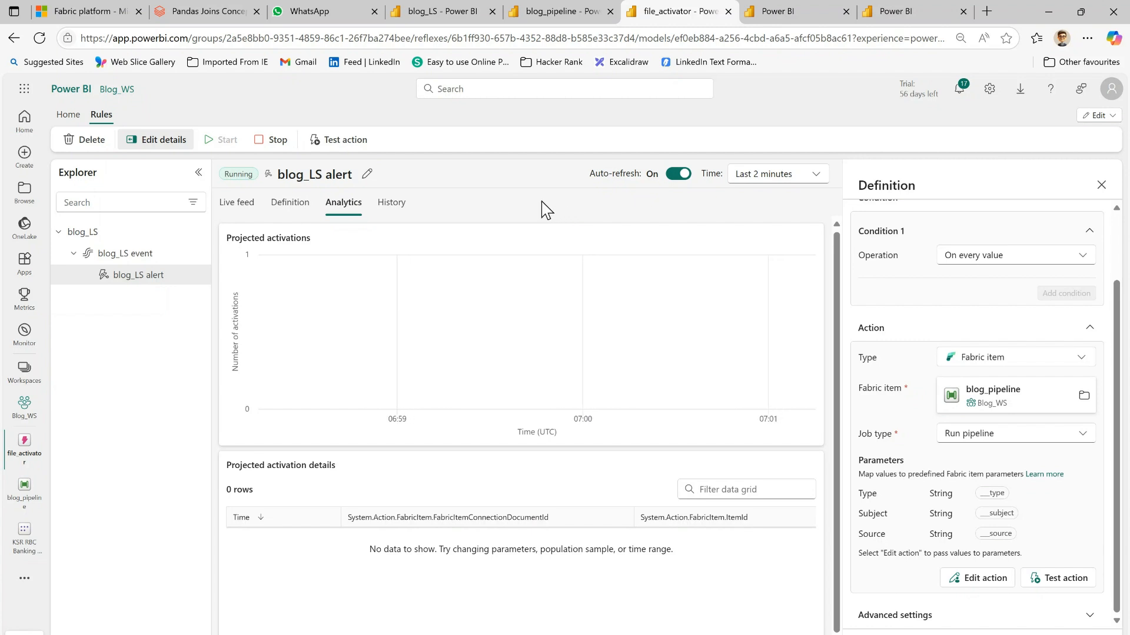
Step: Upload Custumer_Data.csv from the Blogs folder into the Files folder of the blog_LS lakehouse
{"action": "left_click", "coordinate": [450, 18]}
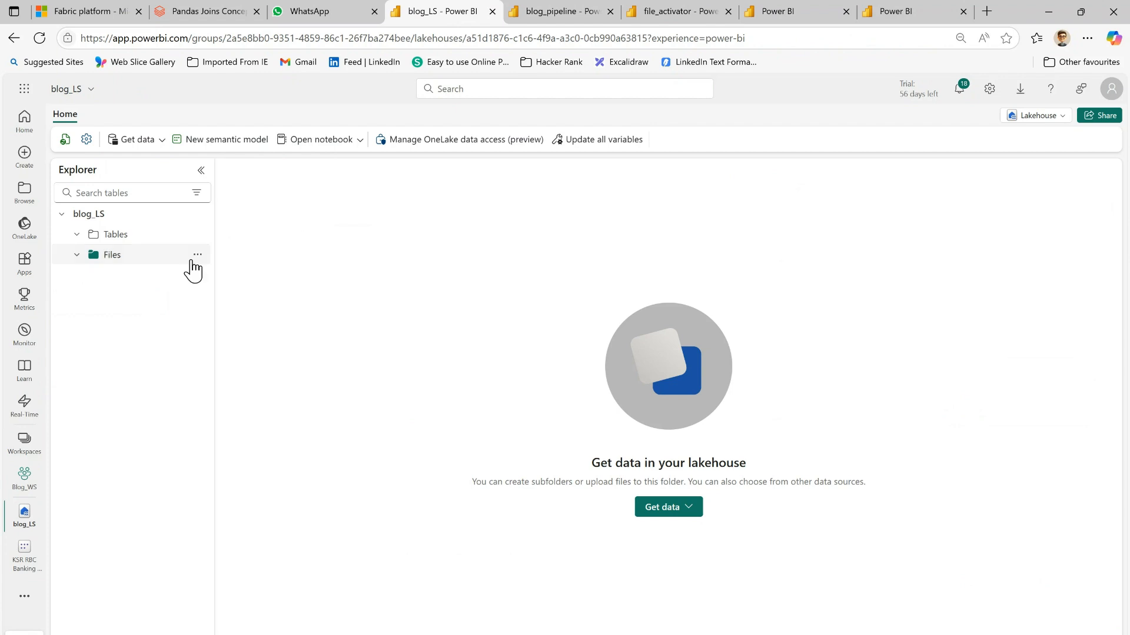
{"action": "left_click", "coordinate": [198, 256]}
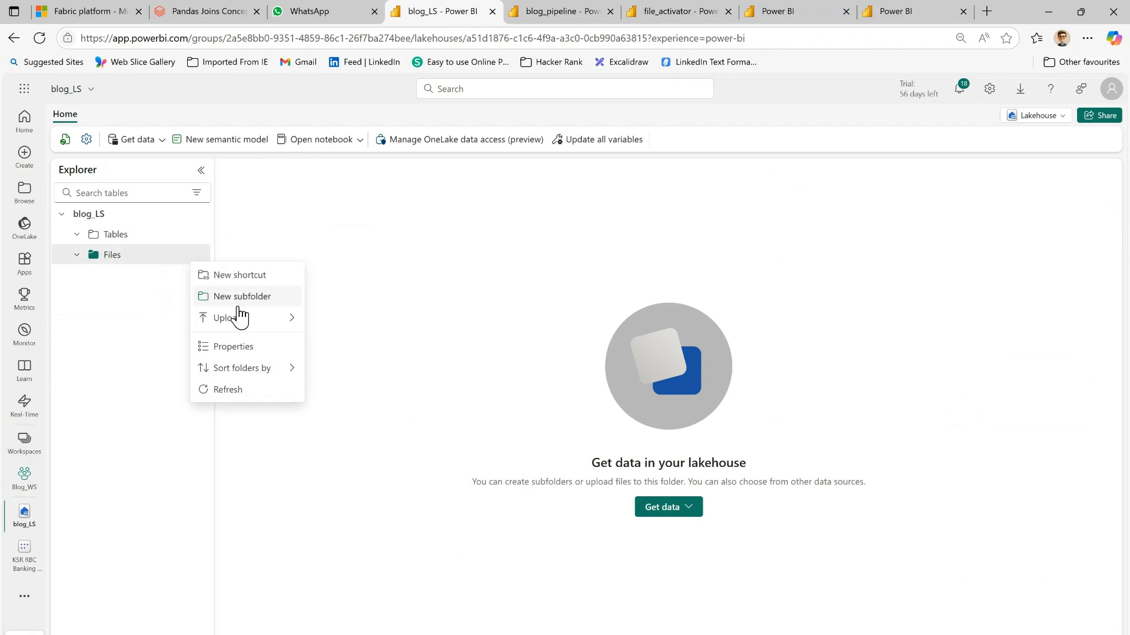
{"action": "mouse_move", "coordinate": [248, 318]}
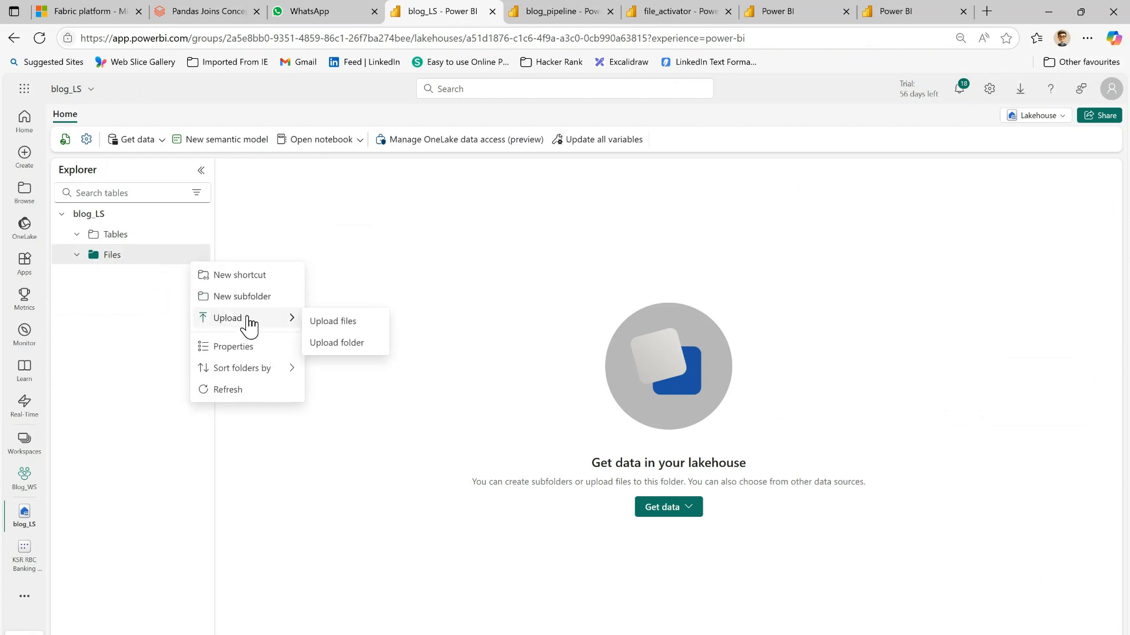
{"action": "left_click", "coordinate": [342, 329]}
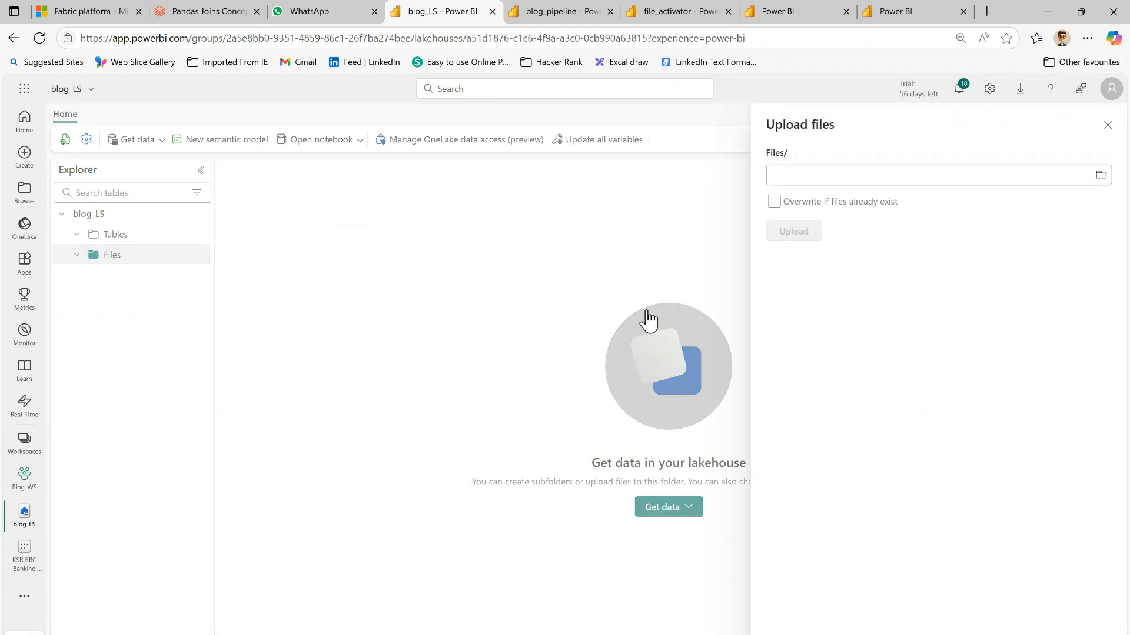
{"action": "left_click", "coordinate": [1102, 175]}
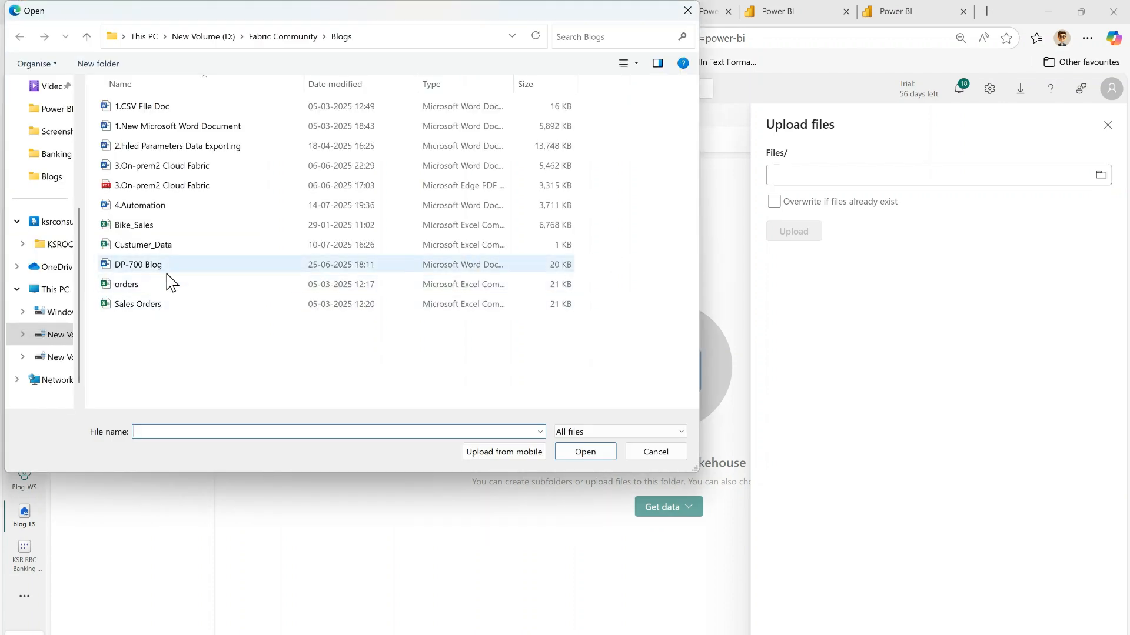
{"action": "left_click", "coordinate": [164, 249]}
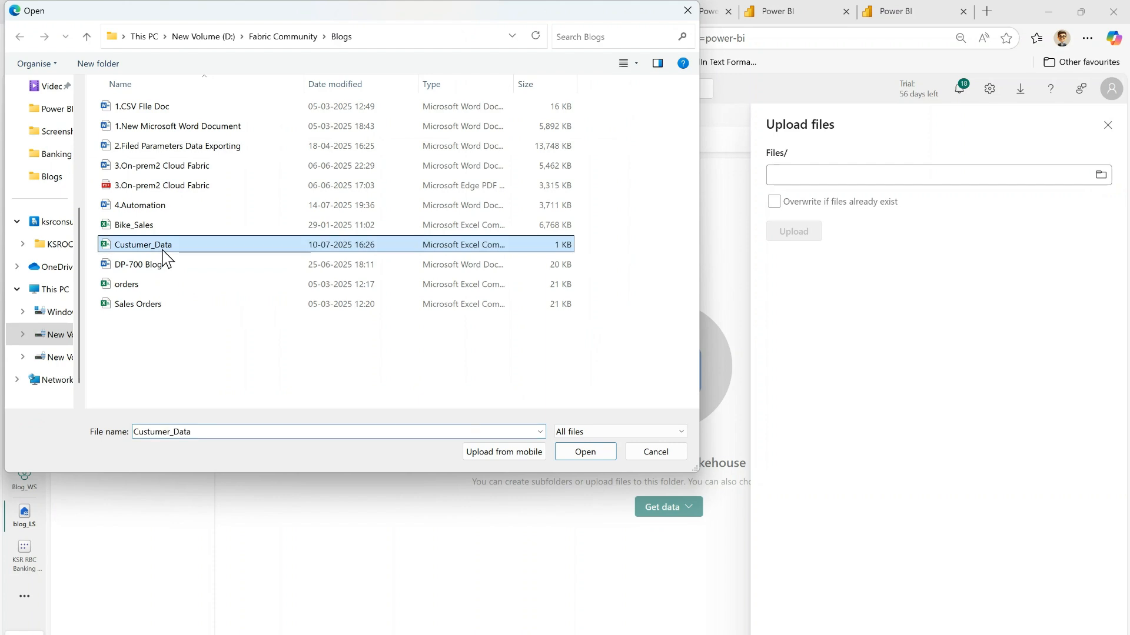
{"action": "left_click", "coordinate": [586, 452]}
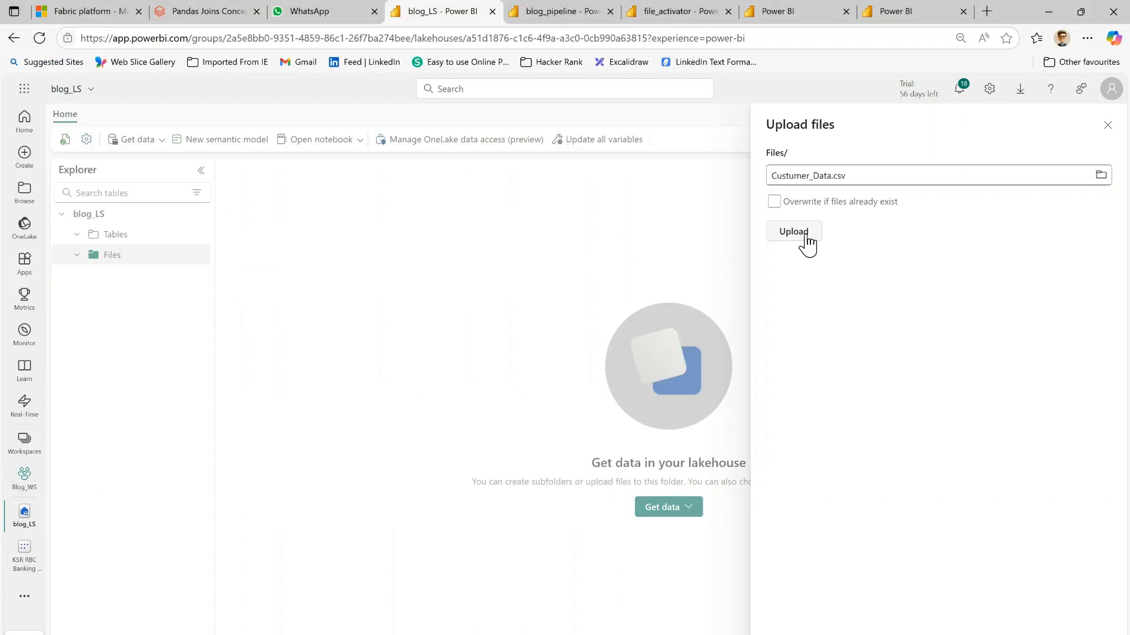
{"action": "left_click", "coordinate": [807, 238]}
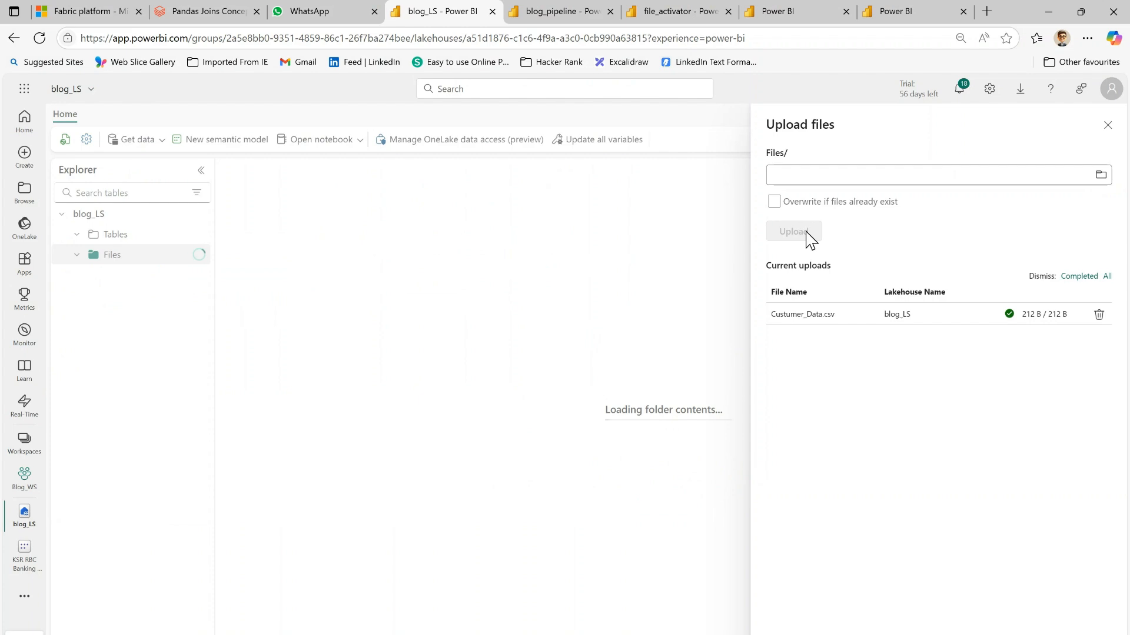
{"action": "left_click", "coordinate": [1107, 125]}
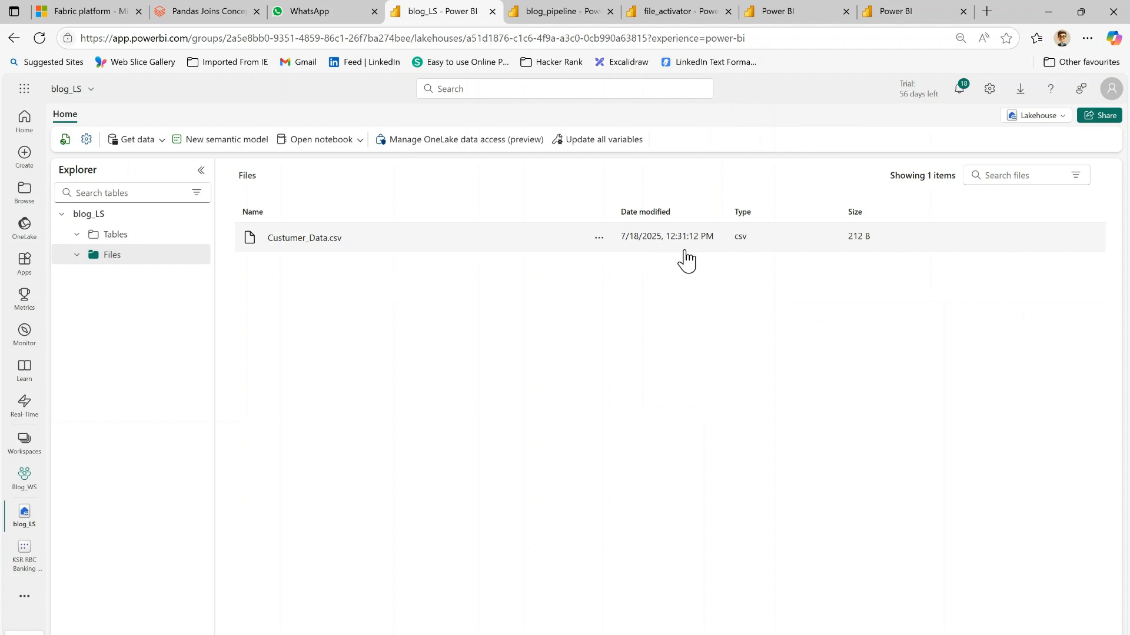
Step: Reload the file_activator analytics and examine the rule's activations over the last 5 minutes
{"action": "left_click", "coordinate": [676, 13]}
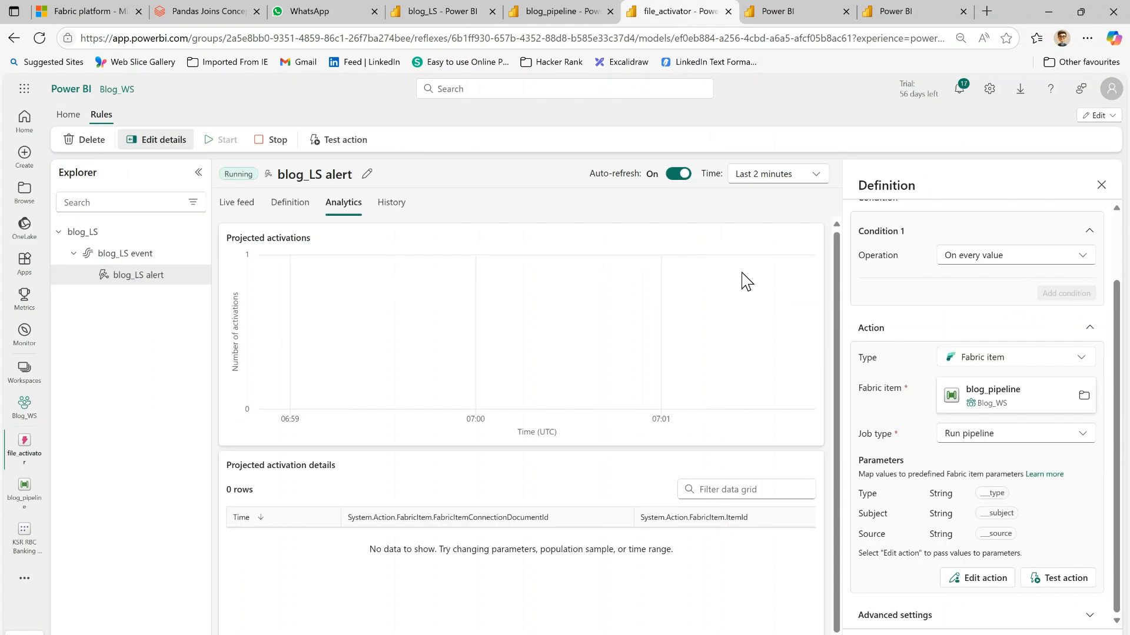
{"action": "left_click", "coordinate": [39, 39]}
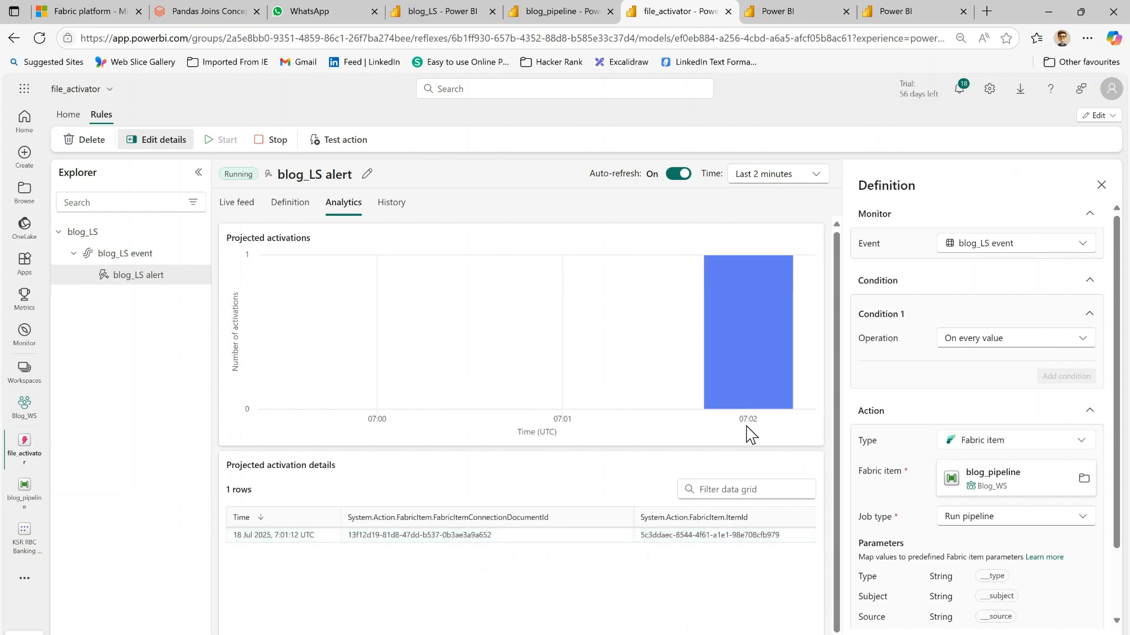
{"action": "mouse_move", "coordinate": [729, 328]}
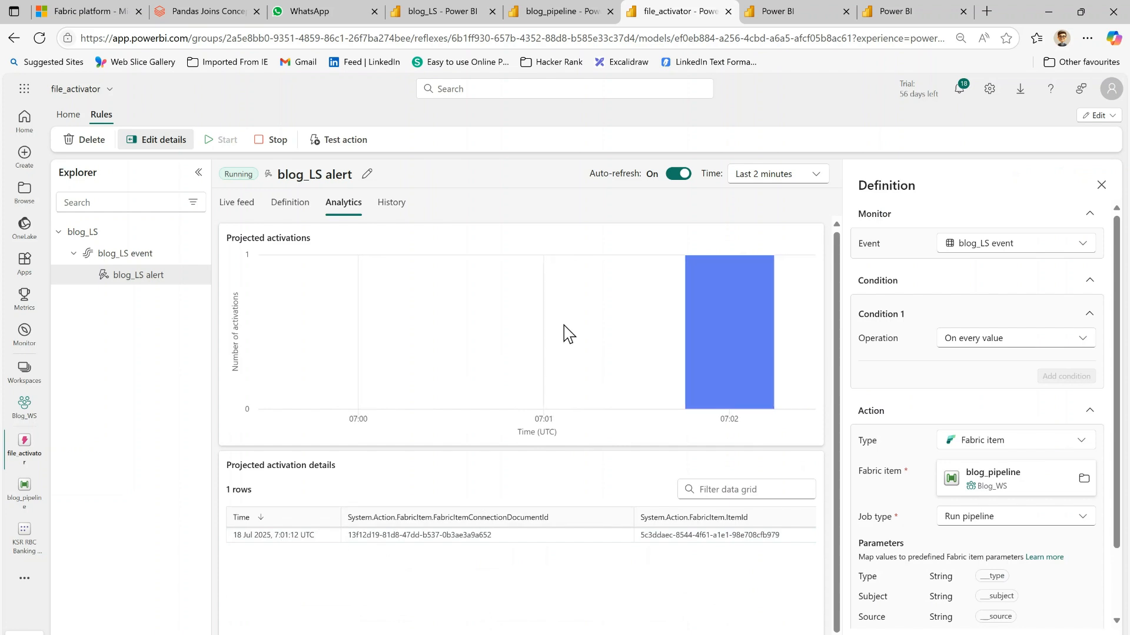
{"action": "left_click", "coordinate": [794, 185]}
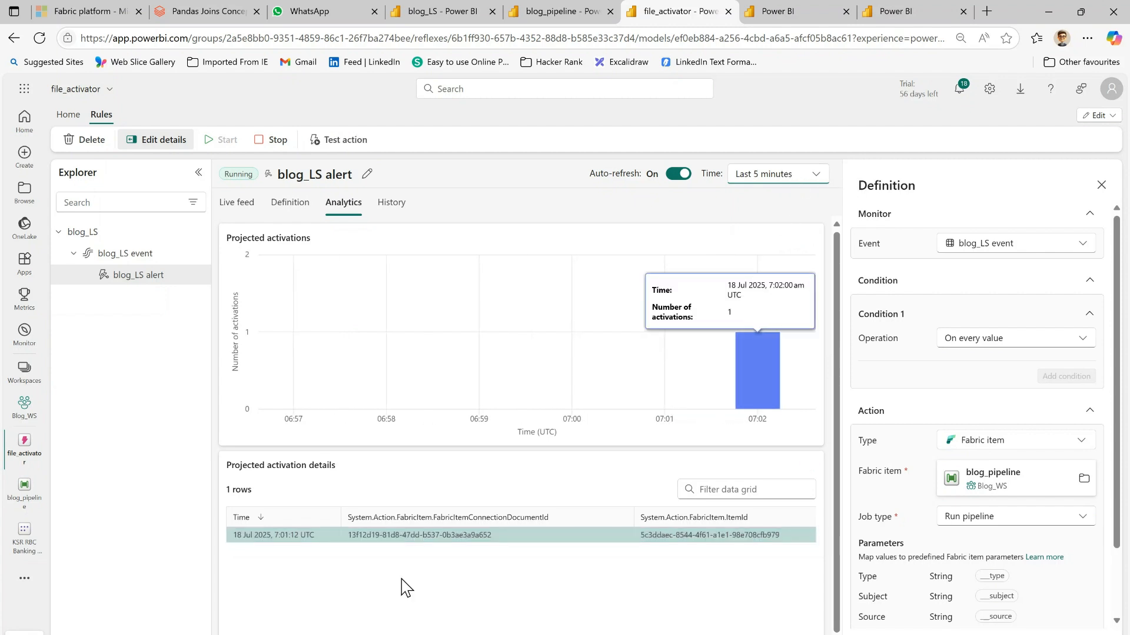
Step: Return to blog_pipeline, dismiss the created-alert details, and check the pipeline's recent run history
{"action": "left_click", "coordinate": [566, 17]}
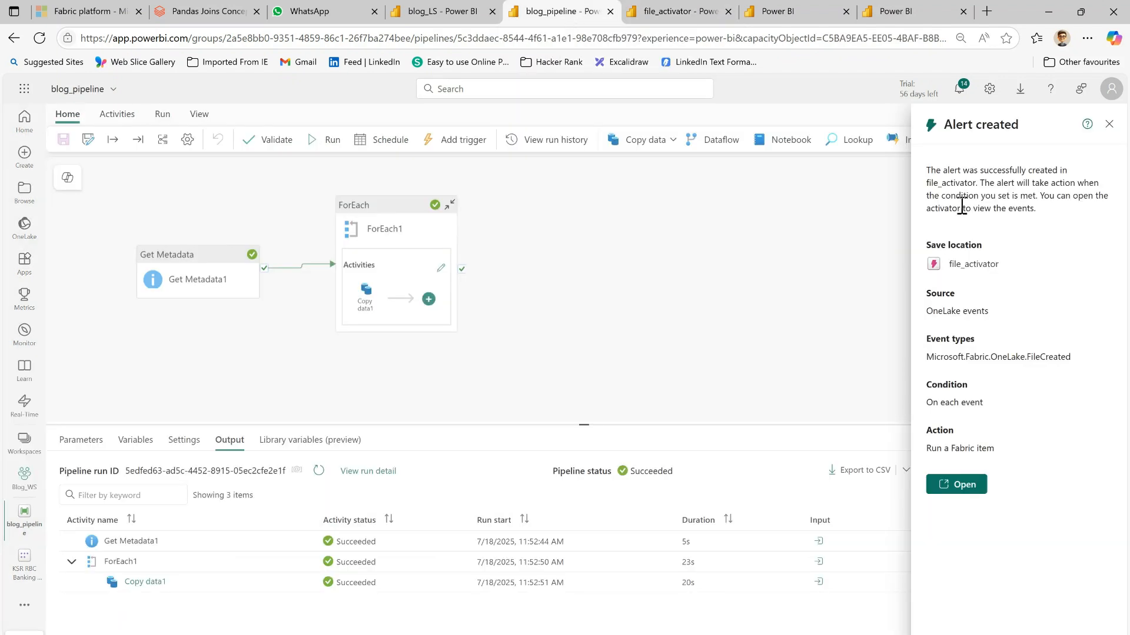
{"action": "left_click", "coordinate": [1110, 126]}
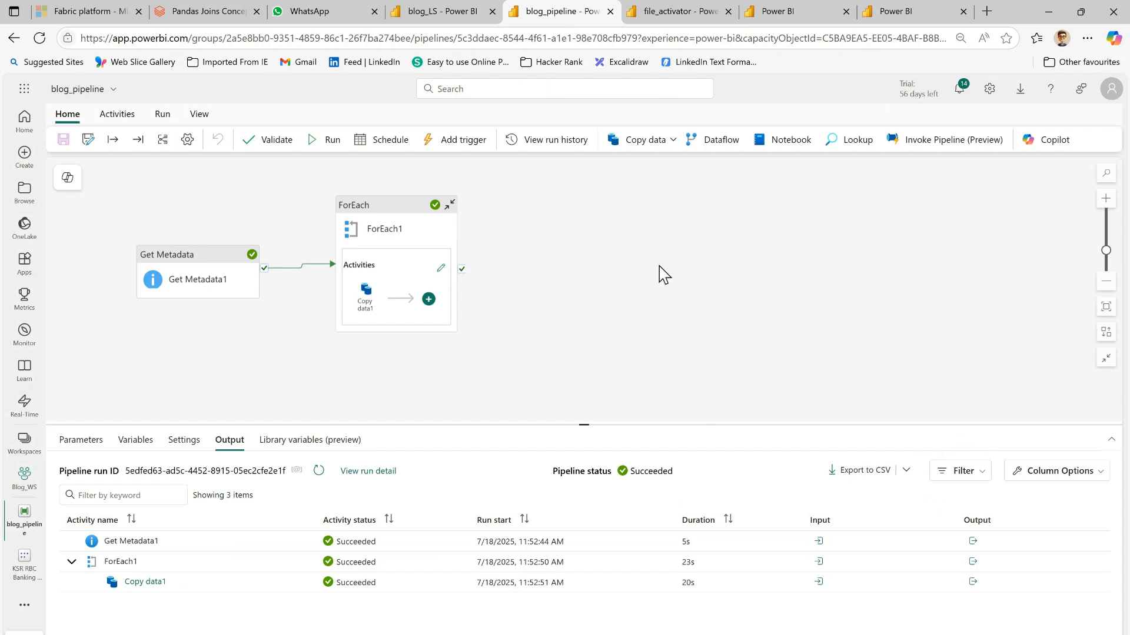
{"action": "left_click", "coordinate": [554, 142]}
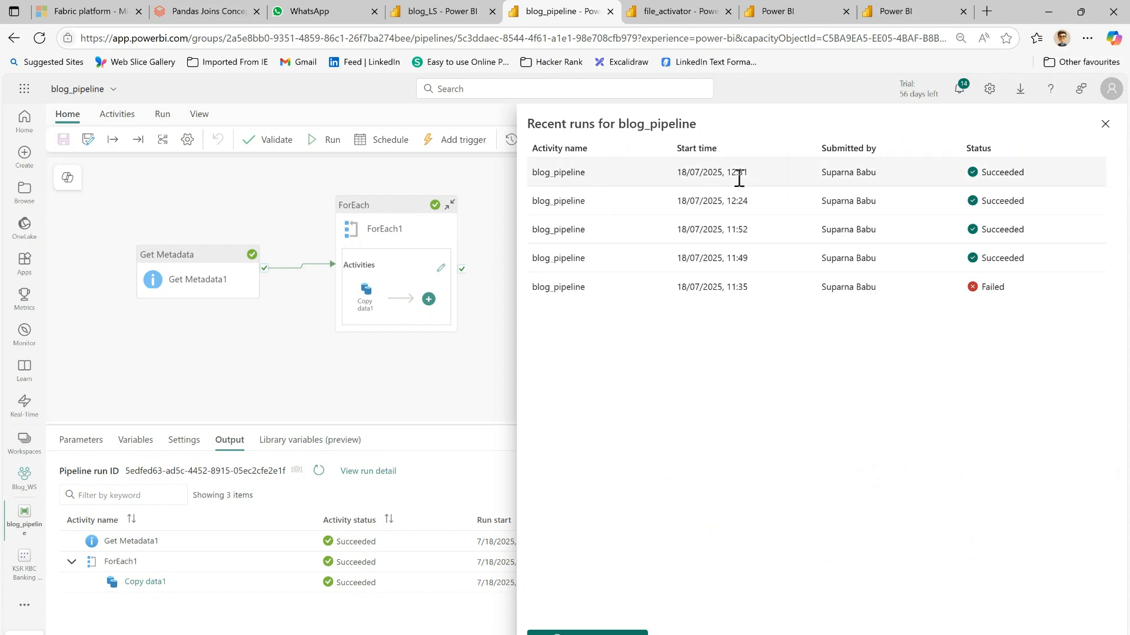
Step: Check the upload time of Custumer_Data.csv, refresh the tables of the blog_LS lakehouse and preview the Custumer_Data table
{"action": "left_click", "coordinate": [441, 14]}
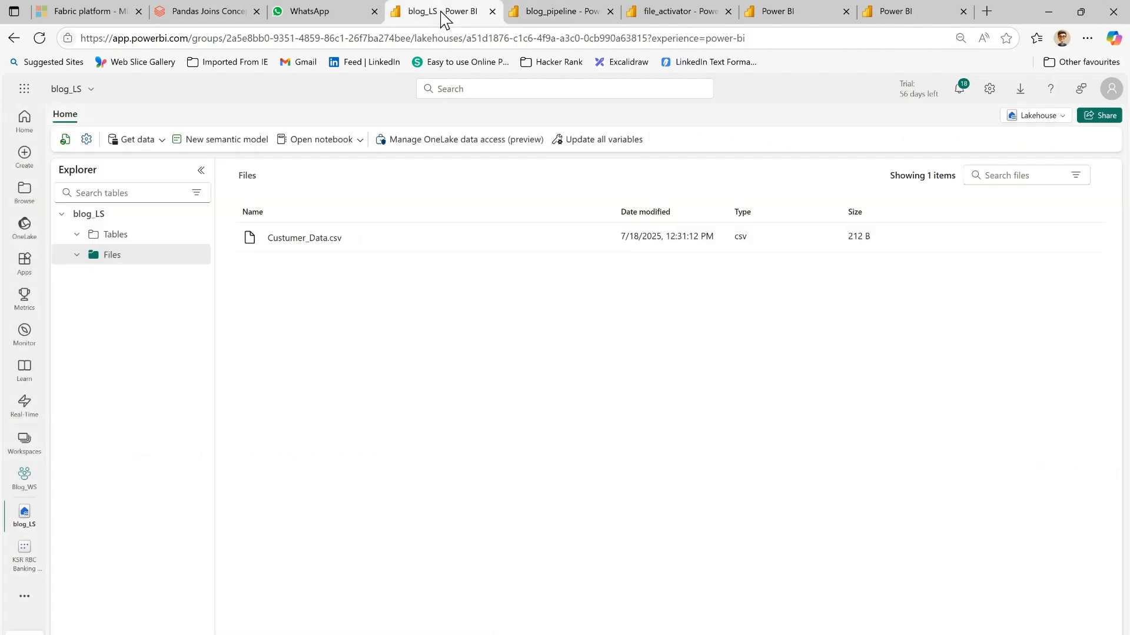
{"action": "left_click", "coordinate": [569, 15]}
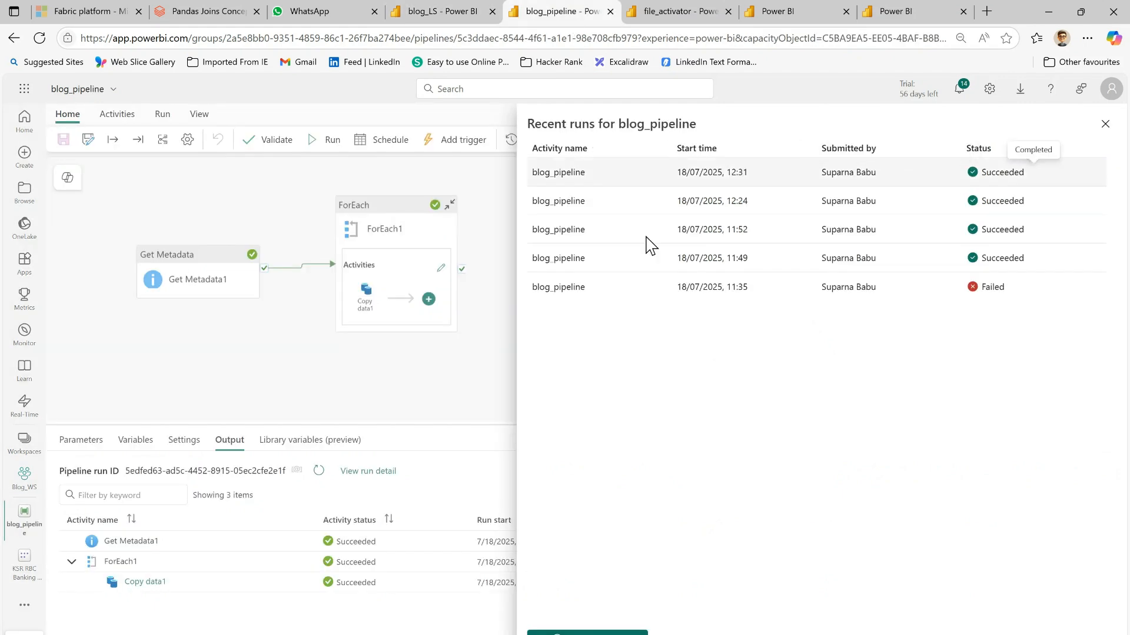
{"action": "left_click", "coordinate": [440, 16]}
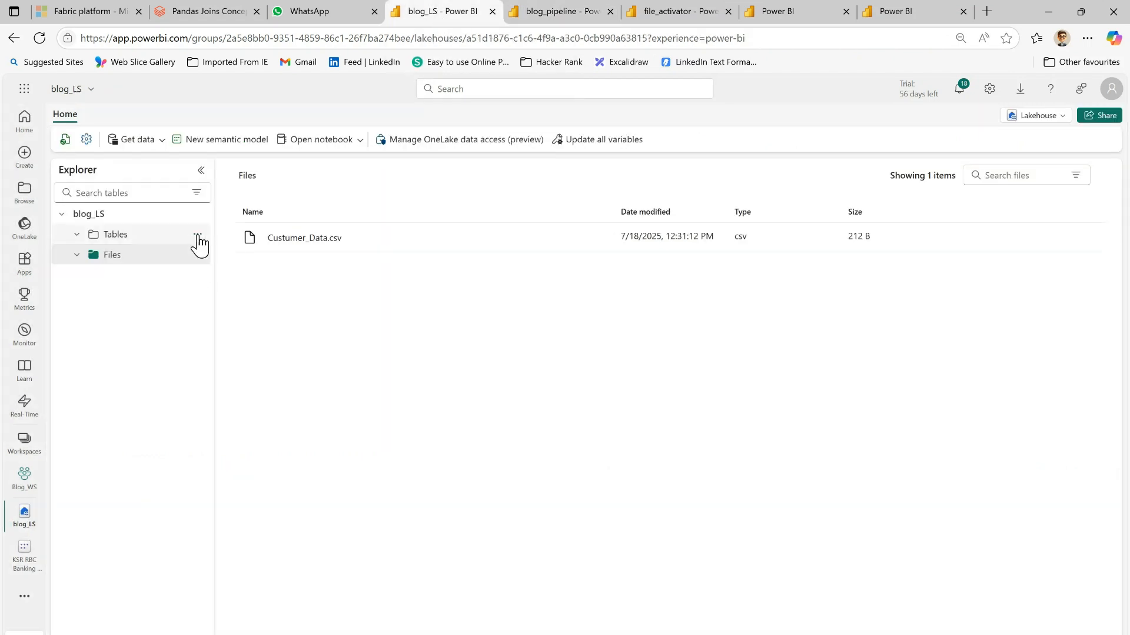
{"action": "left_click", "coordinate": [198, 235]}
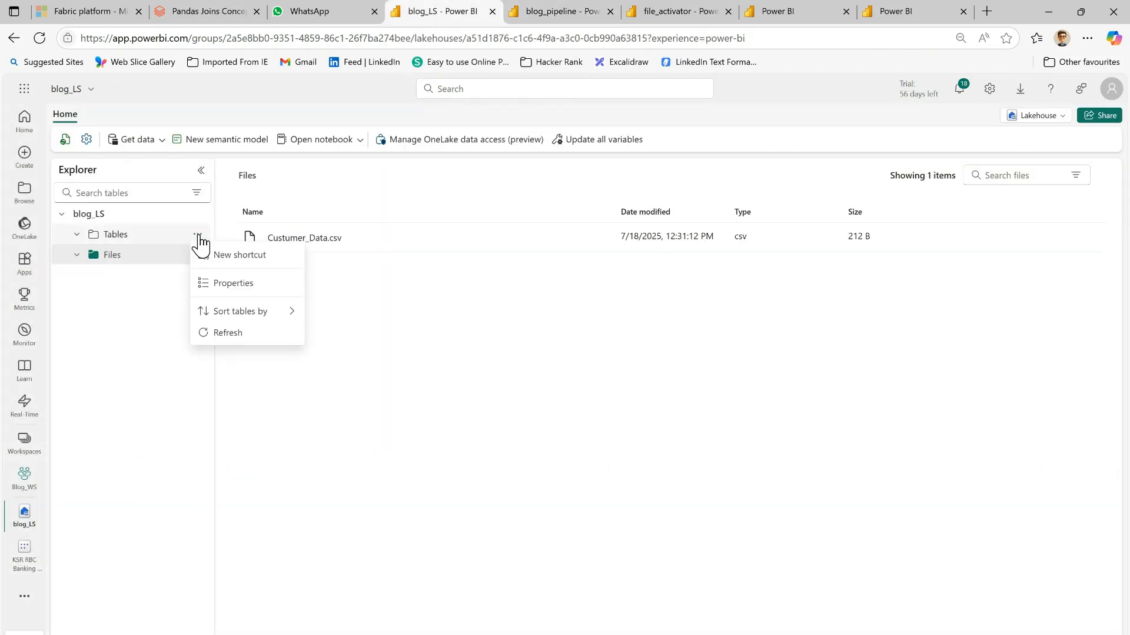
{"action": "left_click", "coordinate": [242, 338]}
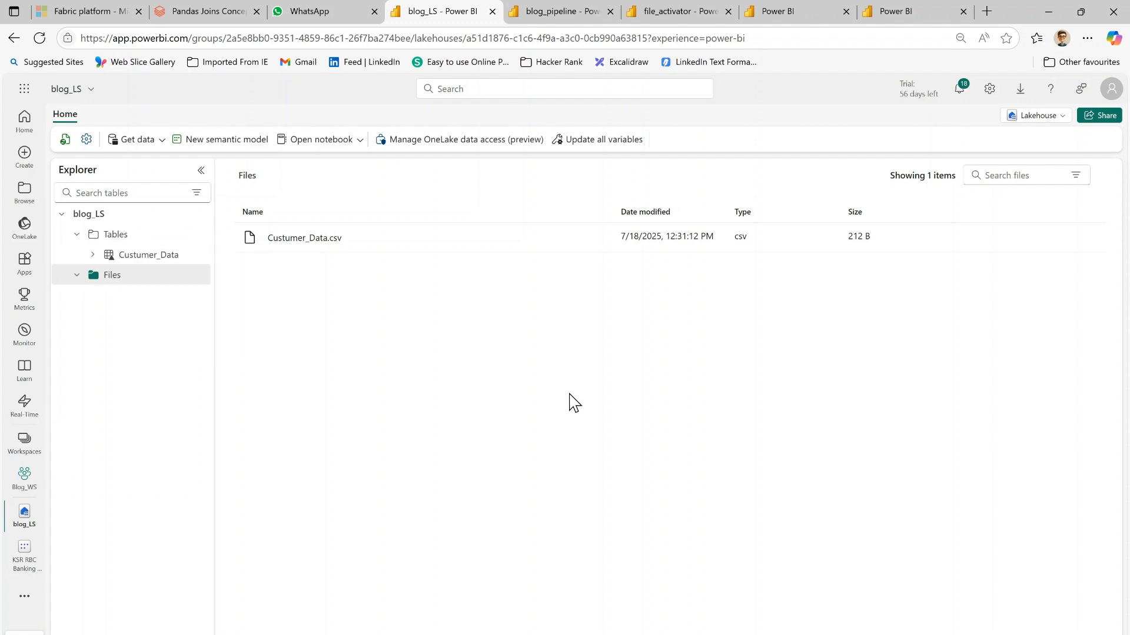
{"action": "key", "text": "ctrl+plus"}
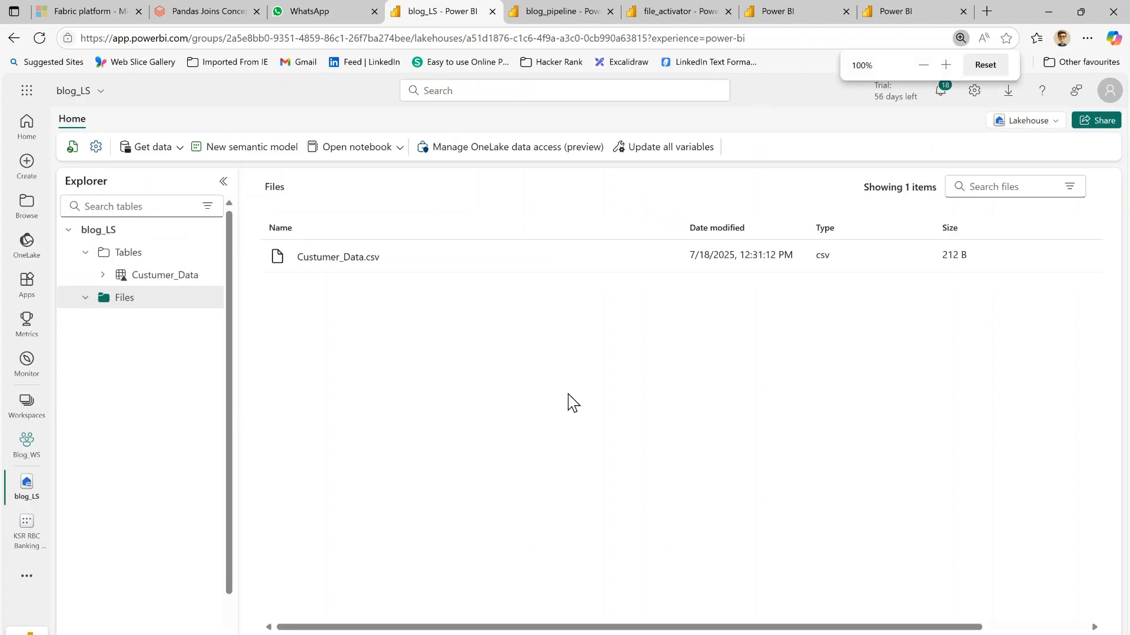
{"action": "left_click", "coordinate": [154, 276]}
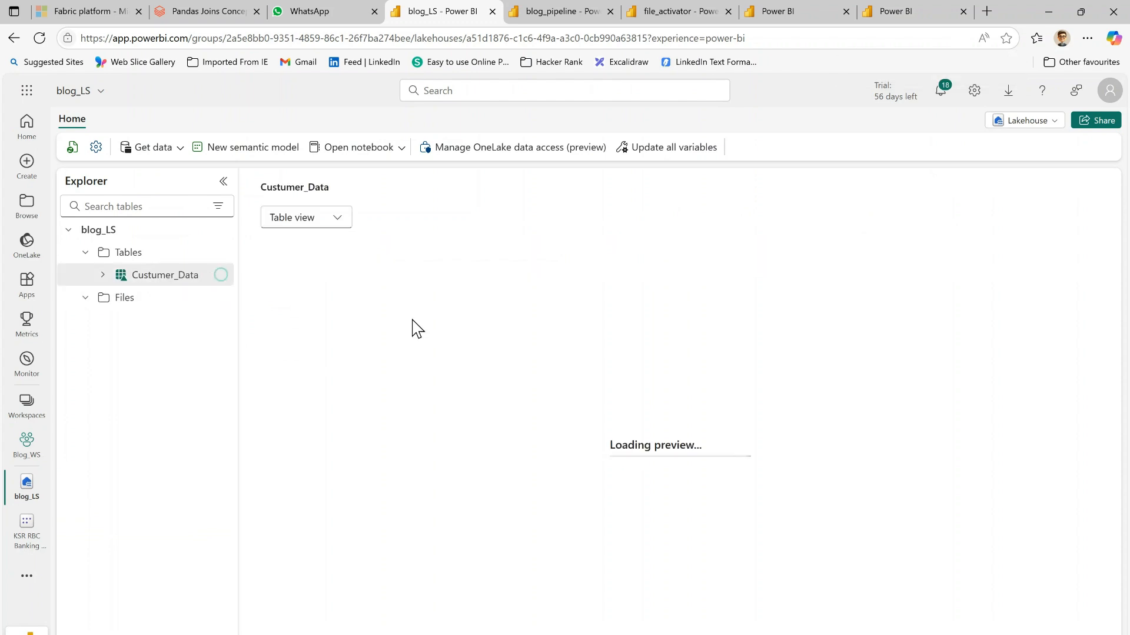
Step: Compare the file's modified time with the recent blog_pipeline runs and open the details of the latest run
{"action": "left_click", "coordinate": [124, 298]}
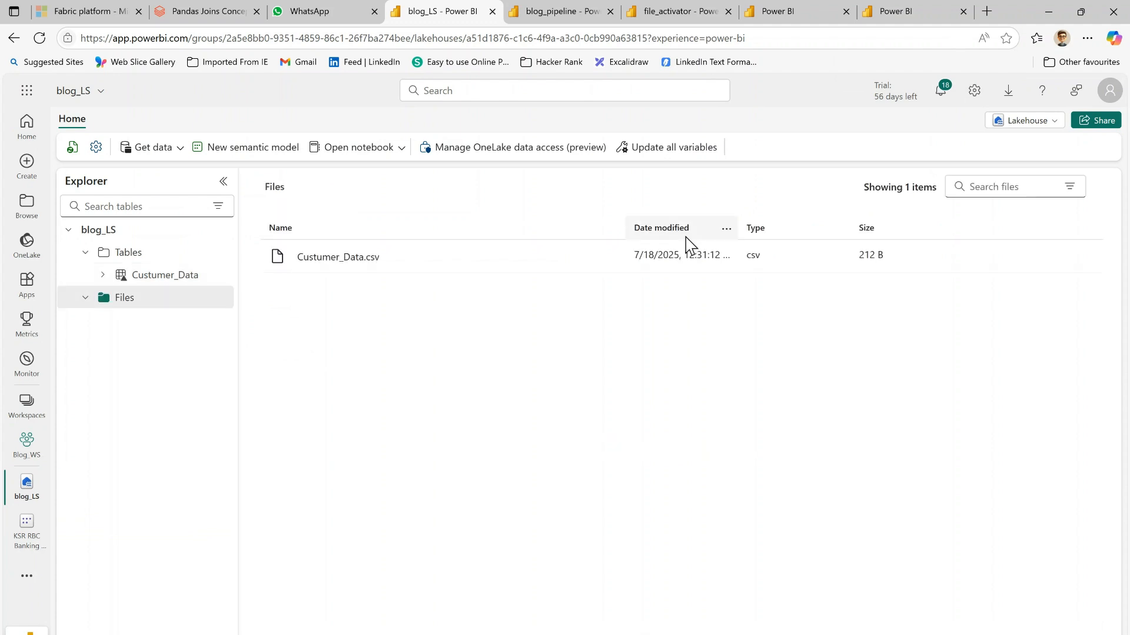
{"action": "left_click", "coordinate": [544, 13]}
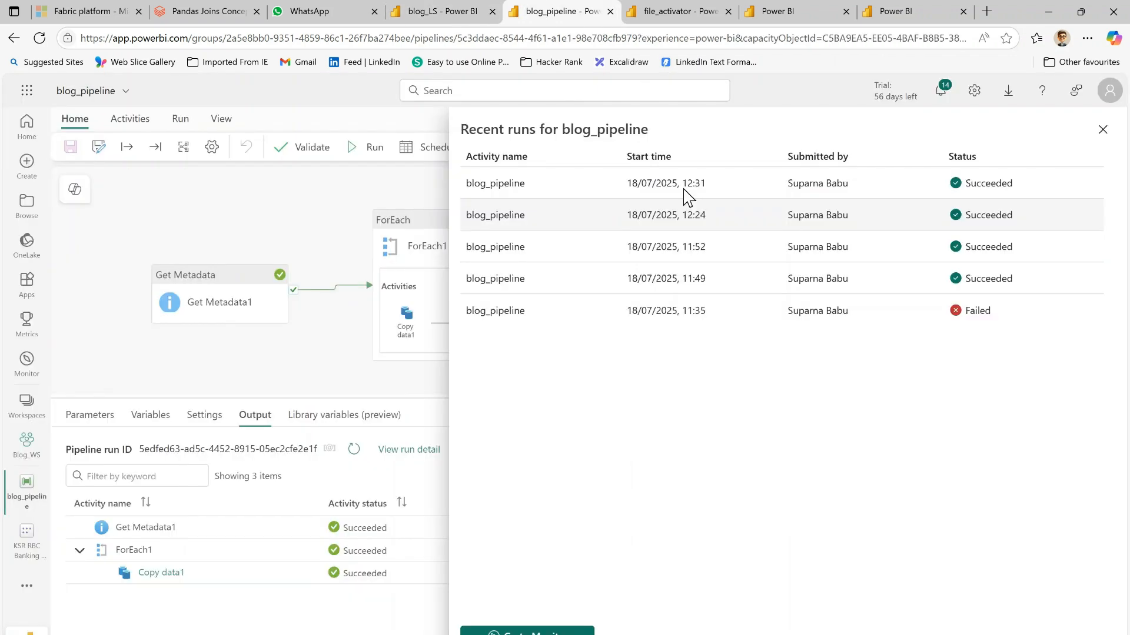
{"action": "left_click", "coordinate": [499, 185]}
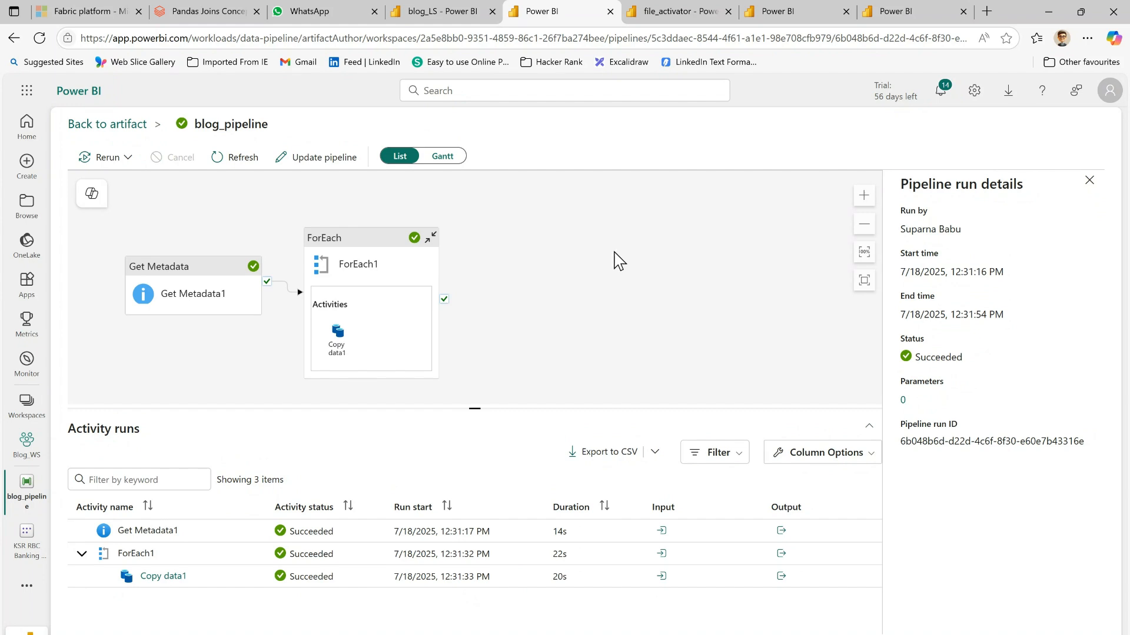
Step: Upload Bike_Sales.csv from the Blogs folder into the Files folder of the blog_LS lakehouse
{"action": "left_click", "coordinate": [442, 17]}
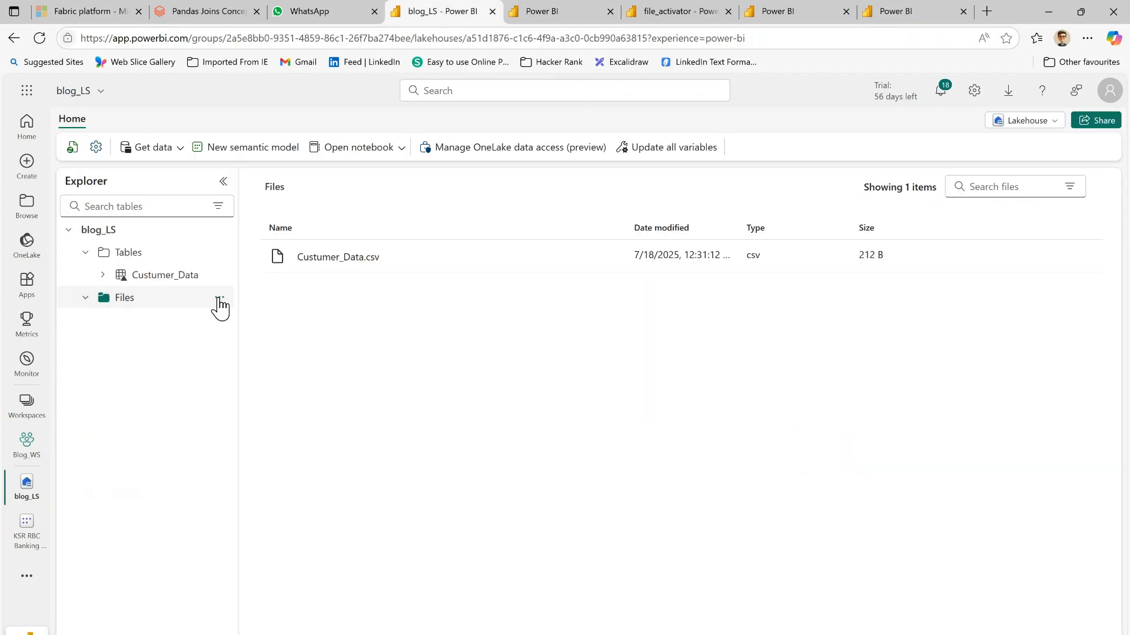
{"action": "left_click", "coordinate": [225, 299]}
{"action": "mouse_move", "coordinate": [288, 372]}
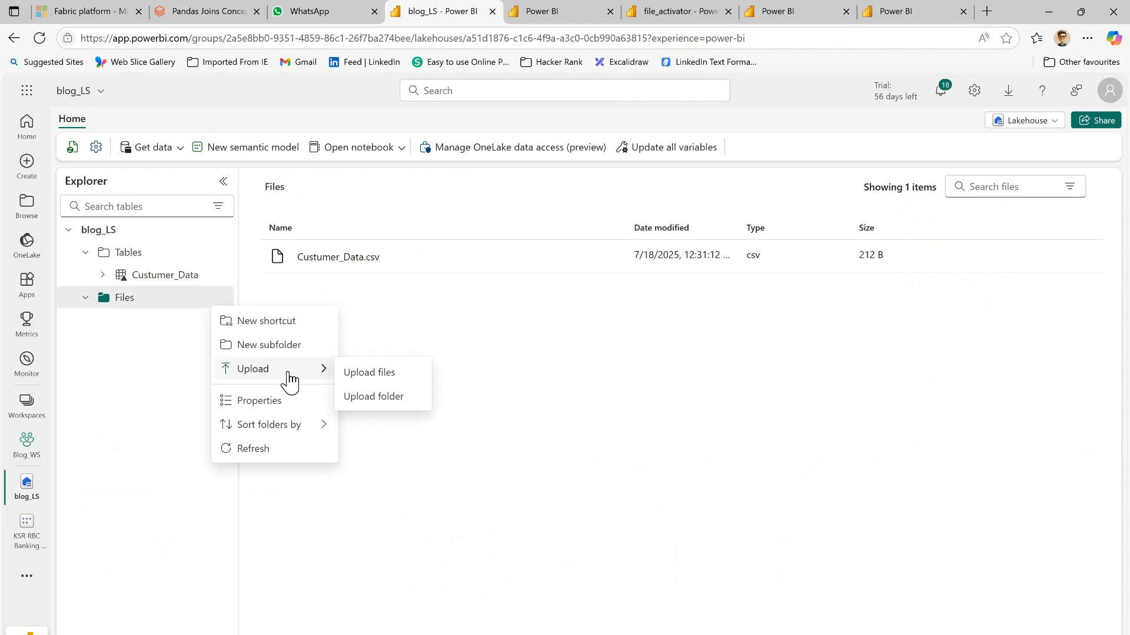
{"action": "left_click", "coordinate": [383, 380]}
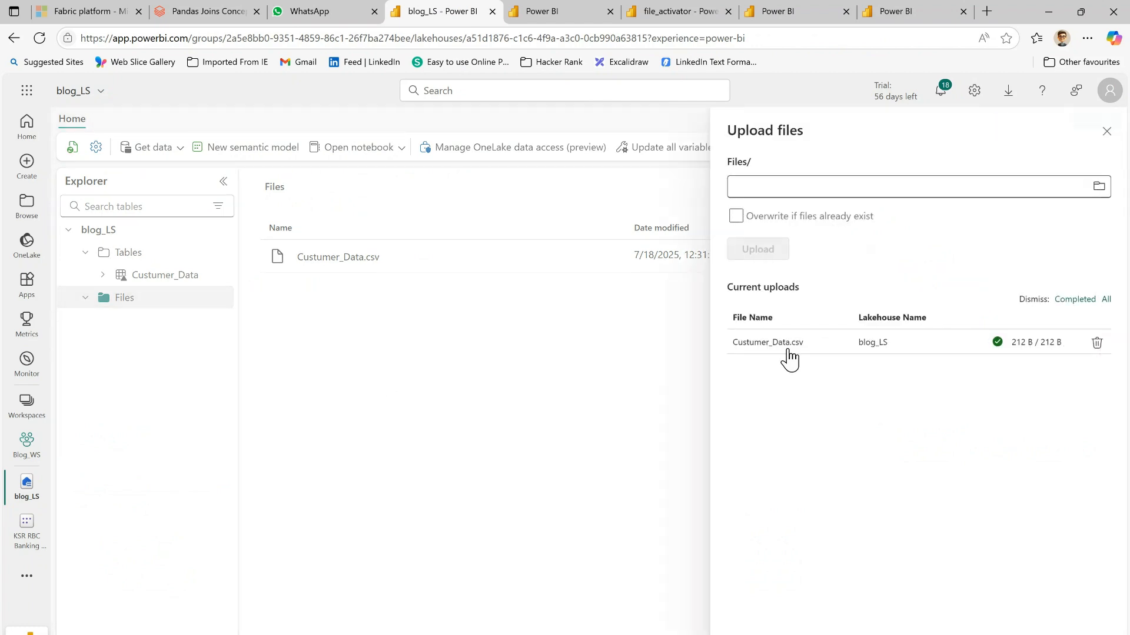
{"action": "left_click", "coordinate": [1099, 189]}
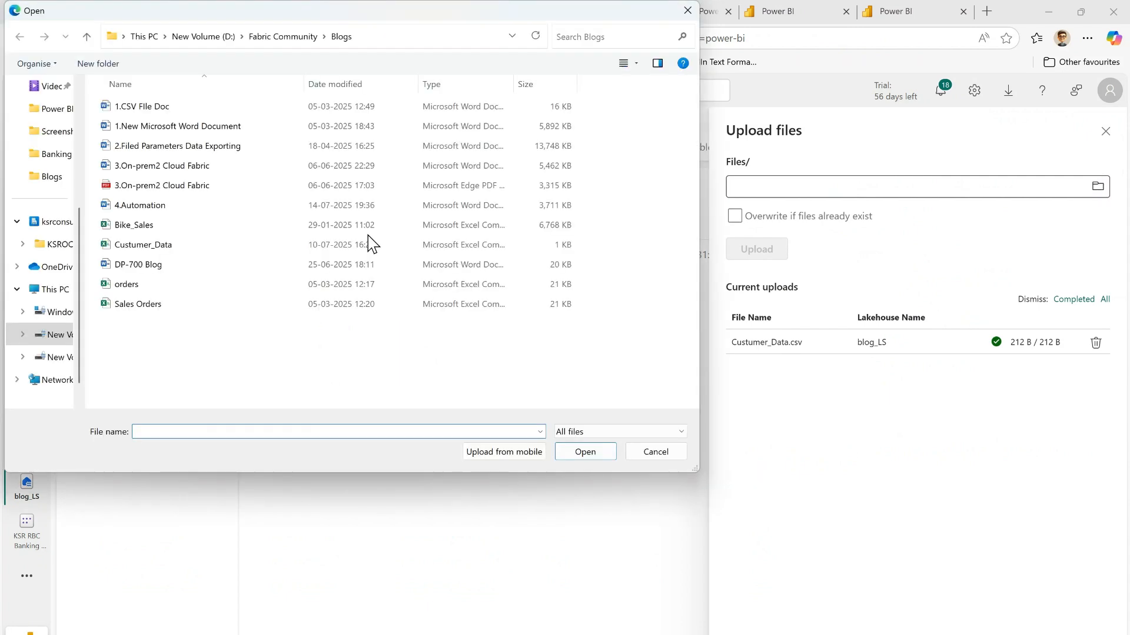
{"action": "left_click", "coordinate": [131, 226]}
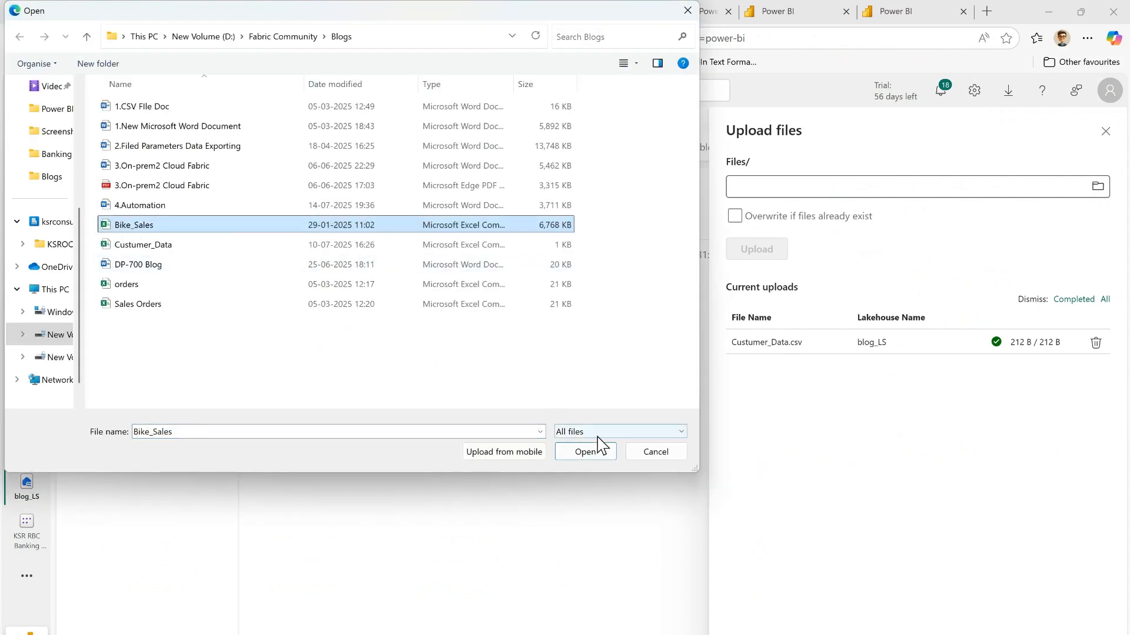
{"action": "left_click", "coordinate": [589, 453]}
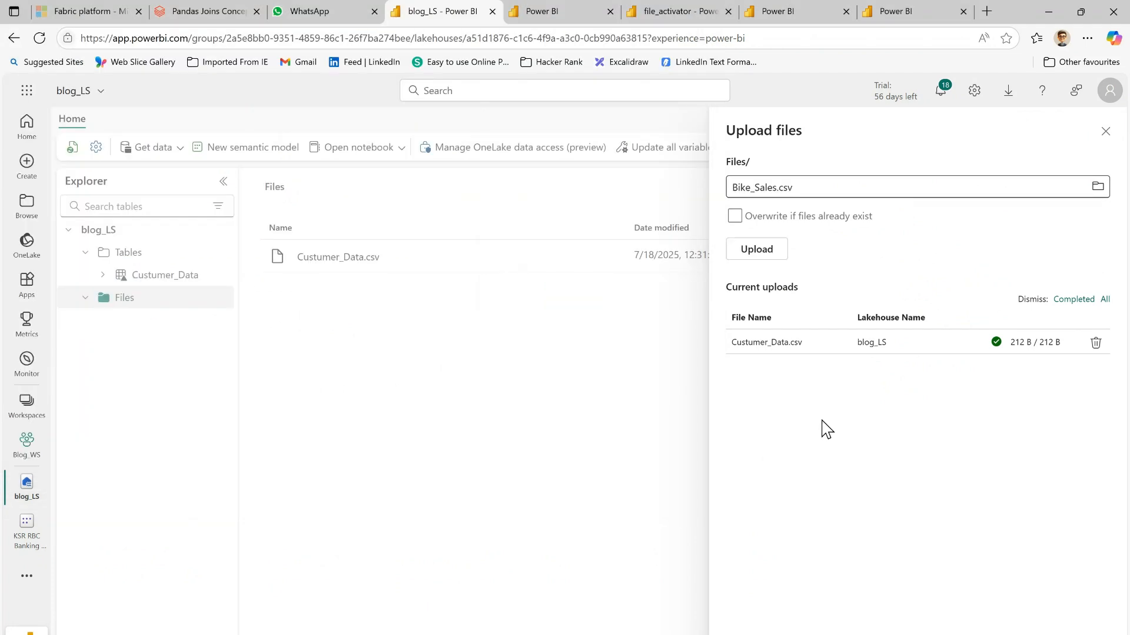
{"action": "left_click", "coordinate": [764, 253]}
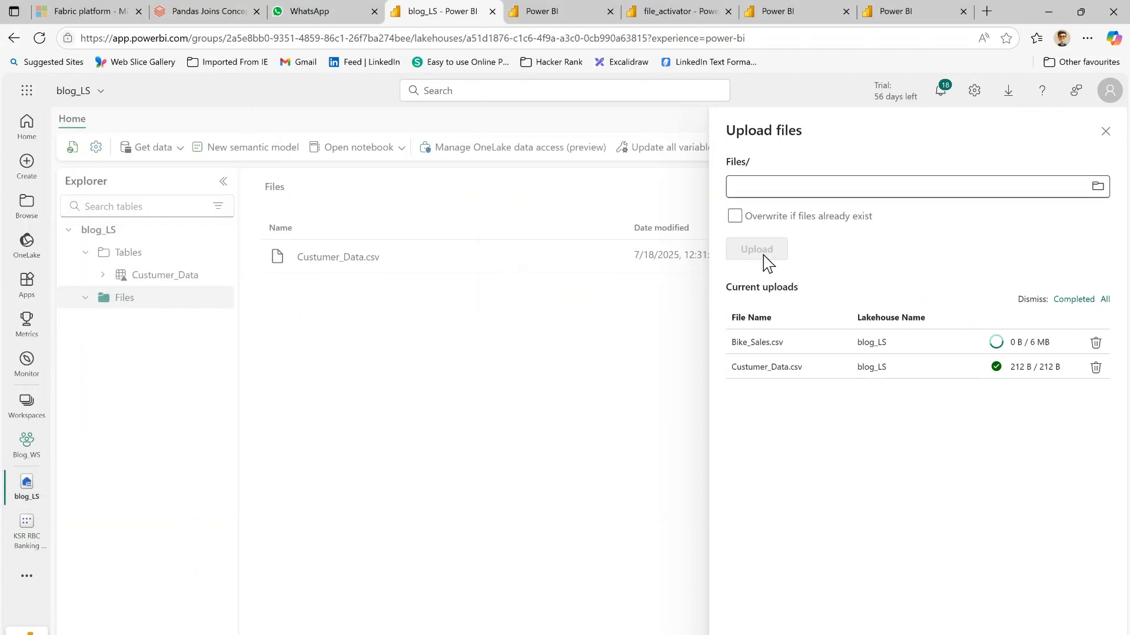
{"action": "left_click", "coordinate": [1106, 135]}
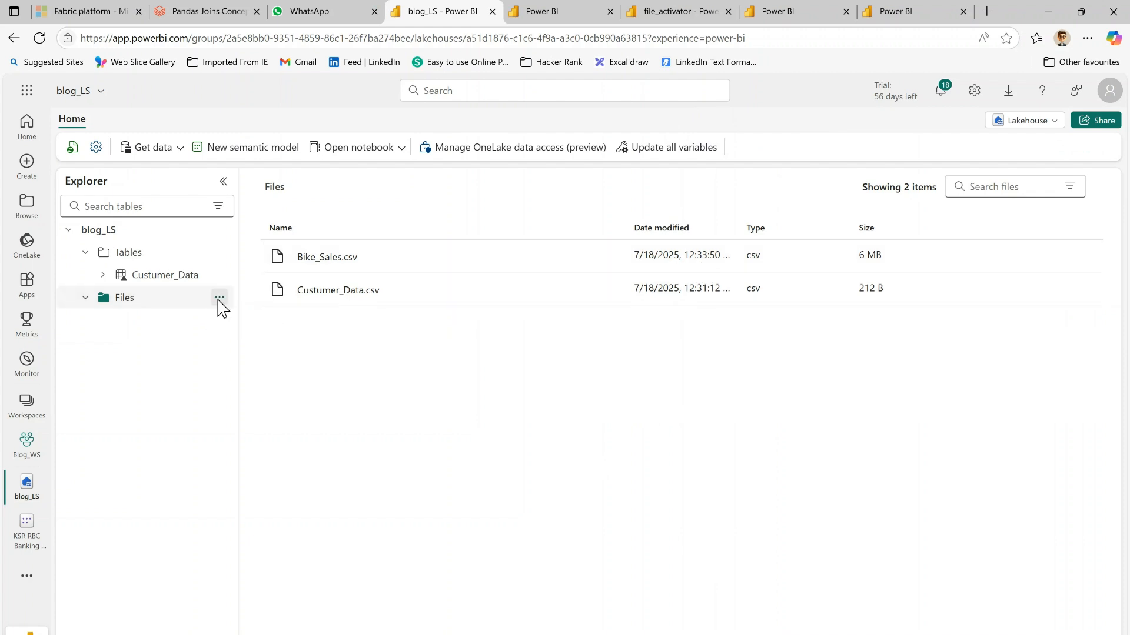
Step: Upload orders.csv from the Blogs folder into the Files folder of the blog_LS lakehouse
{"action": "left_click", "coordinate": [219, 298]}
{"action": "mouse_move", "coordinate": [323, 377]}
{"action": "left_click", "coordinate": [365, 374]}
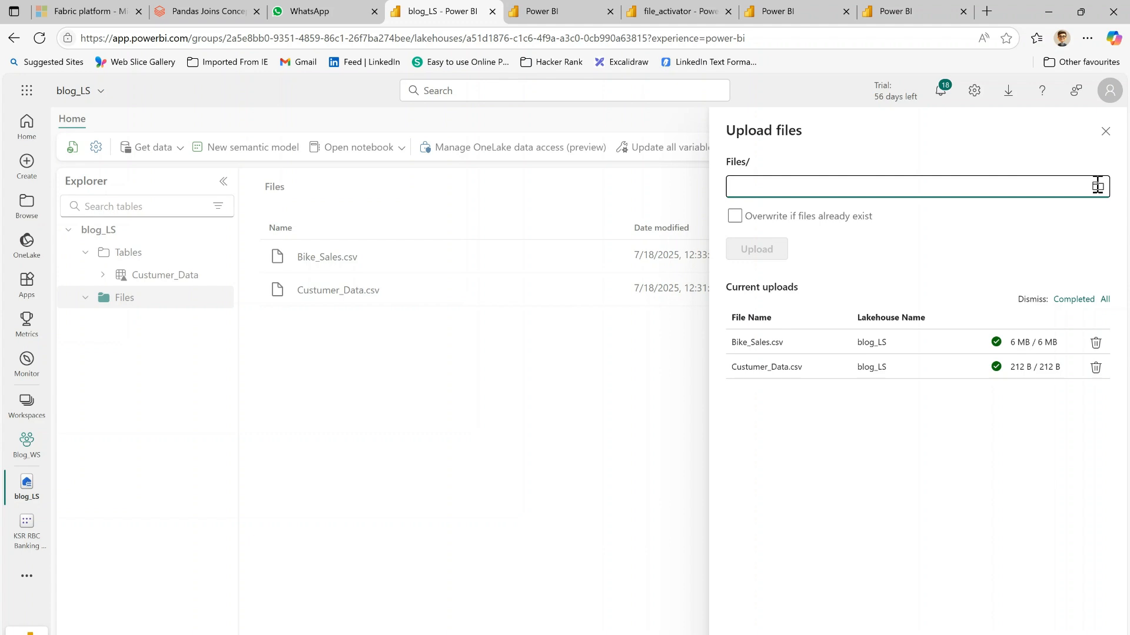
{"action": "left_click", "coordinate": [1097, 187]}
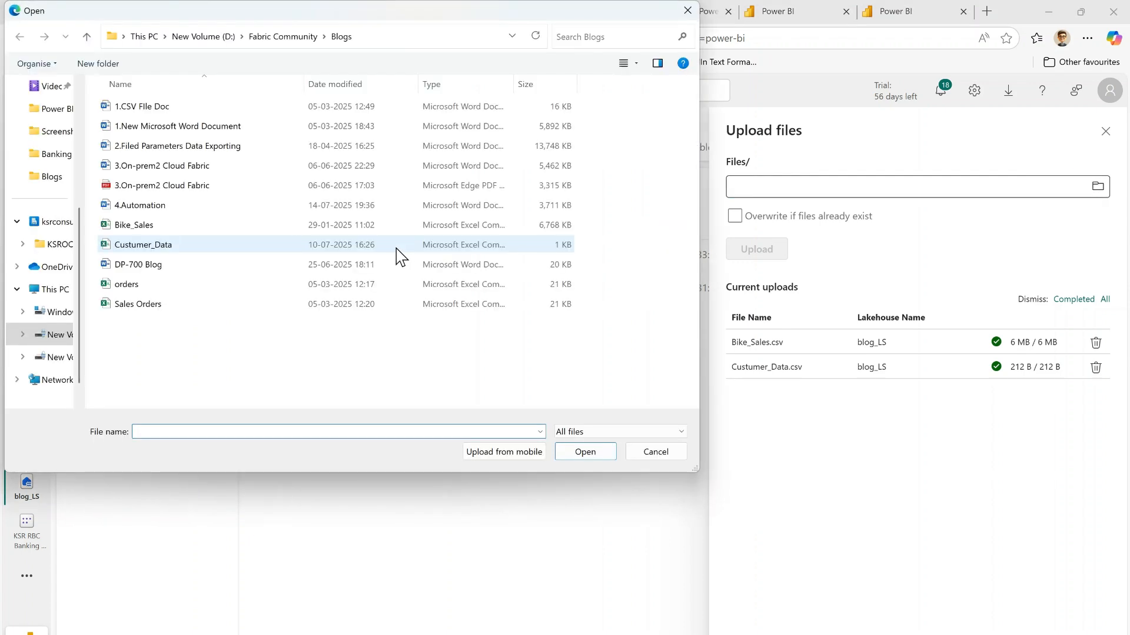
{"action": "left_click", "coordinate": [153, 287]}
{"action": "left_click", "coordinate": [585, 452]}
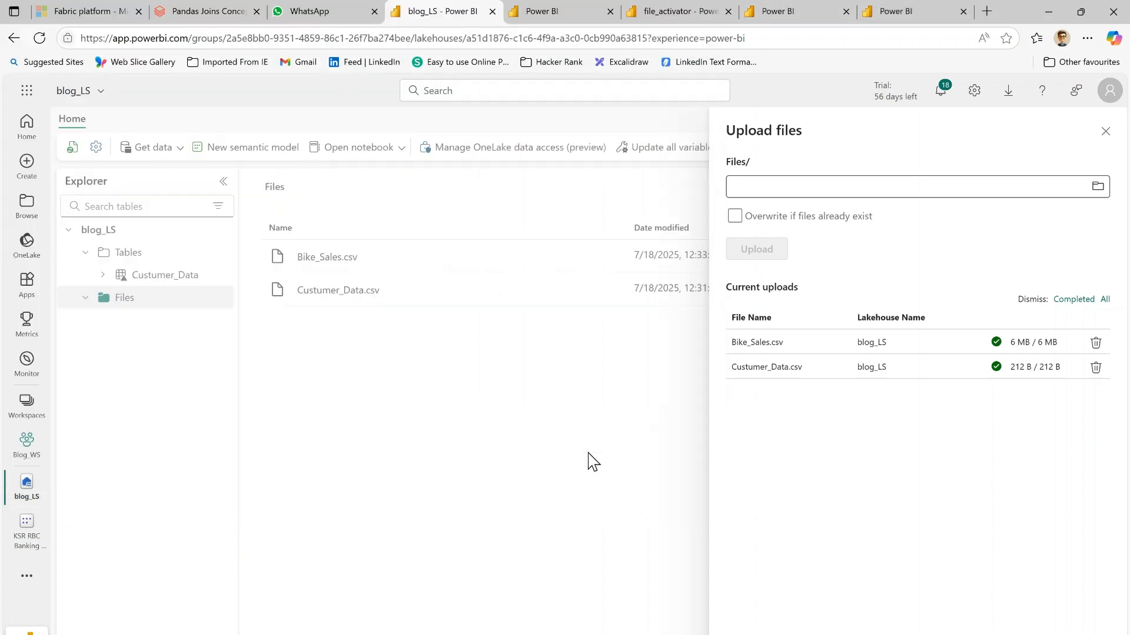
{"action": "left_click", "coordinate": [757, 255]}
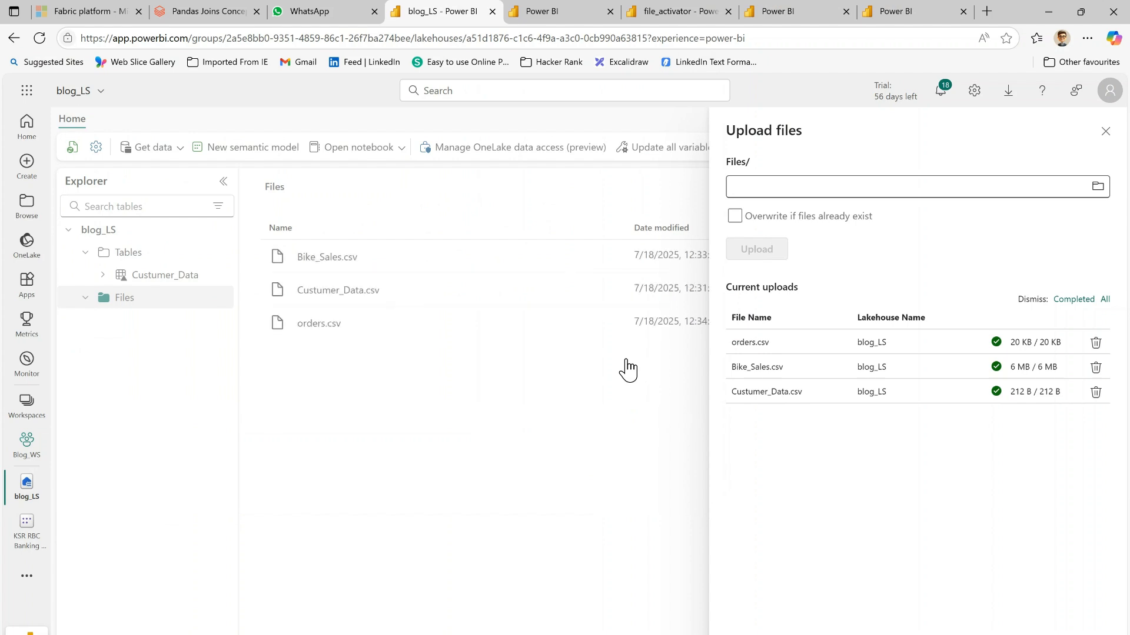
{"action": "left_click", "coordinate": [1105, 131]}
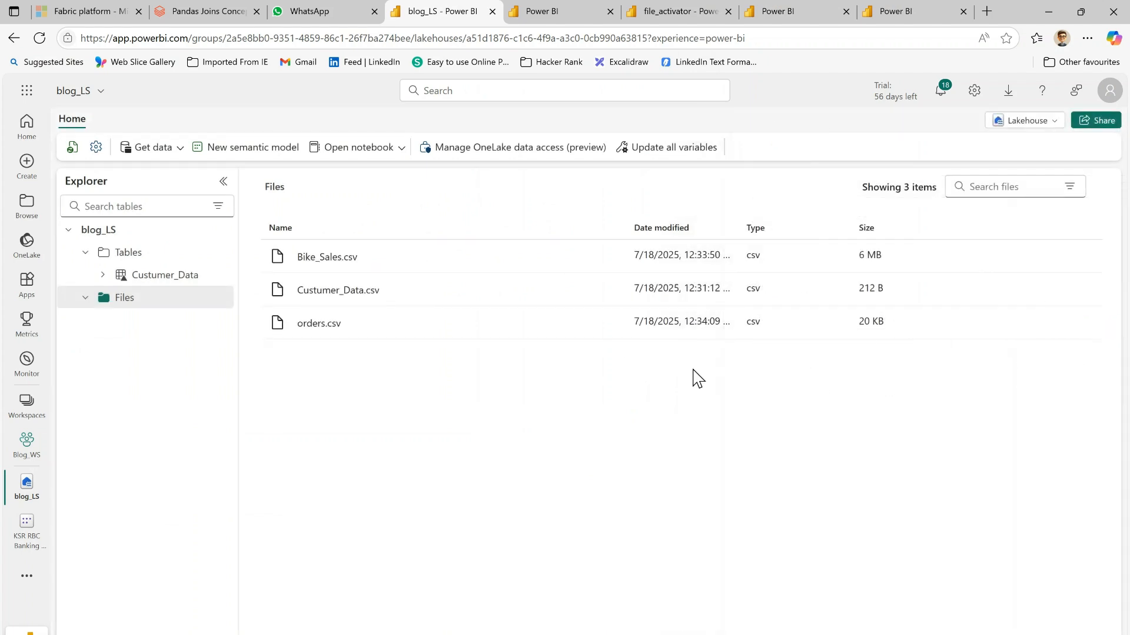
Step: Widen the Date modified column to read the full upload times, and refresh the blog_pipeline run details
{"action": "left_click_drag", "start_coordinate": [733, 228], "coordinate": [775, 227]}
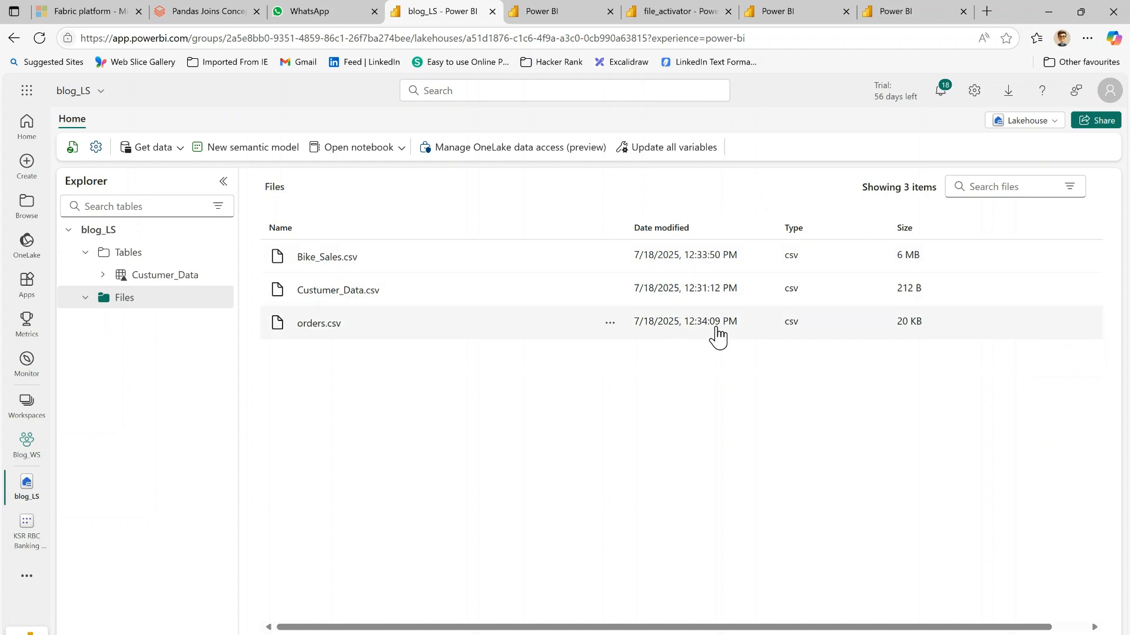
{"action": "left_click", "coordinate": [540, 14]}
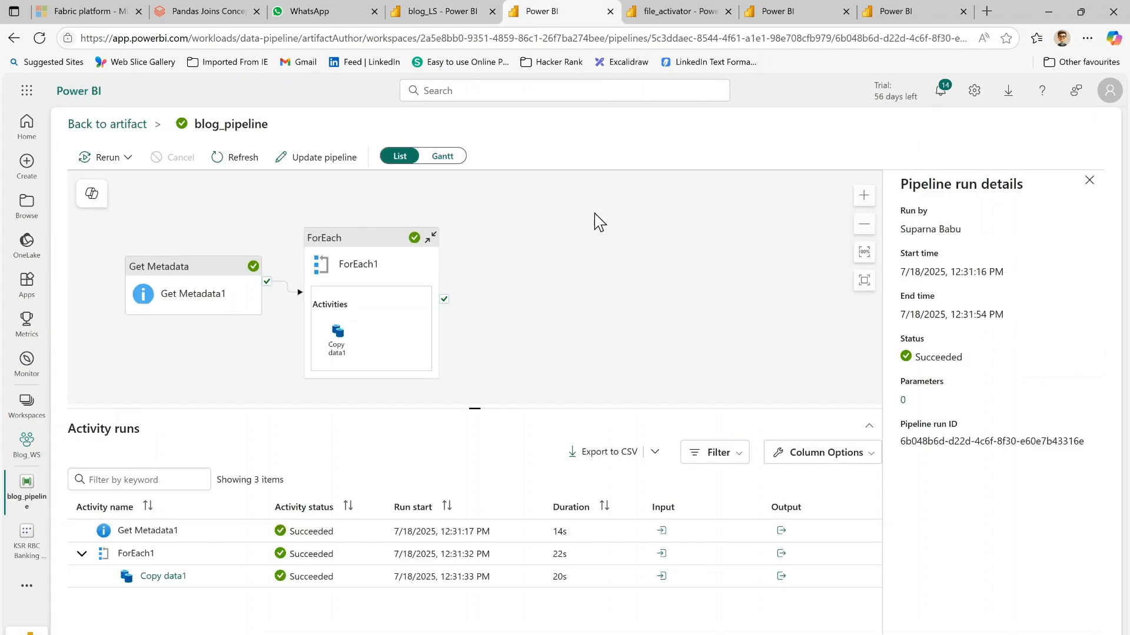
{"action": "left_click", "coordinate": [246, 167]}
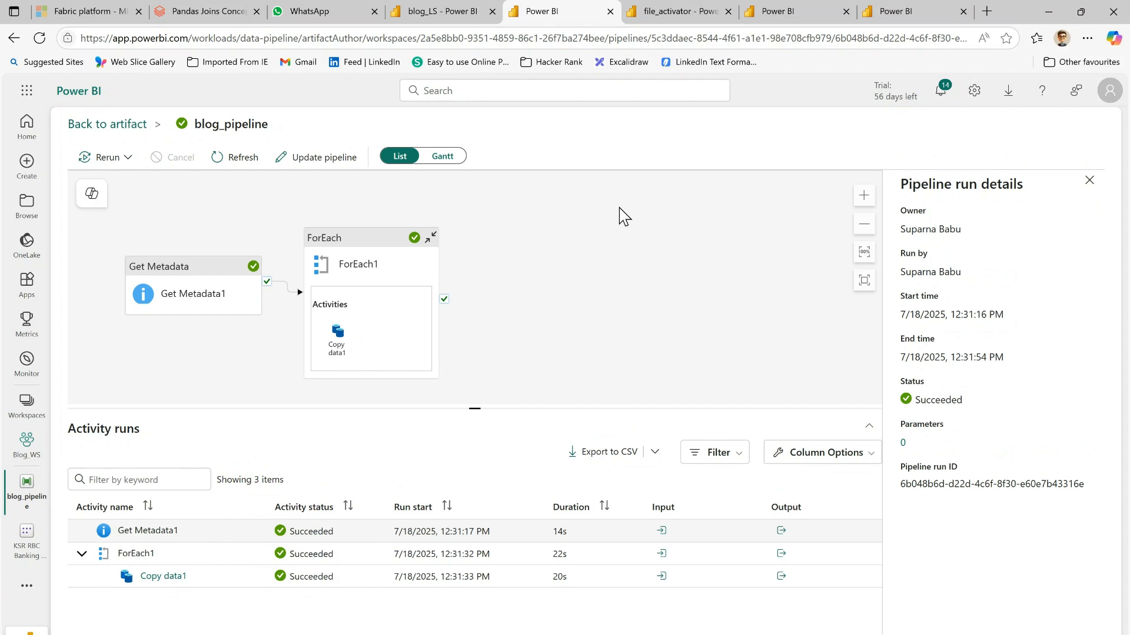
Step: Reload the file_activator analytics and examine the blog_LS alert's activations for the newly uploaded files
{"action": "left_click", "coordinate": [682, 12]}
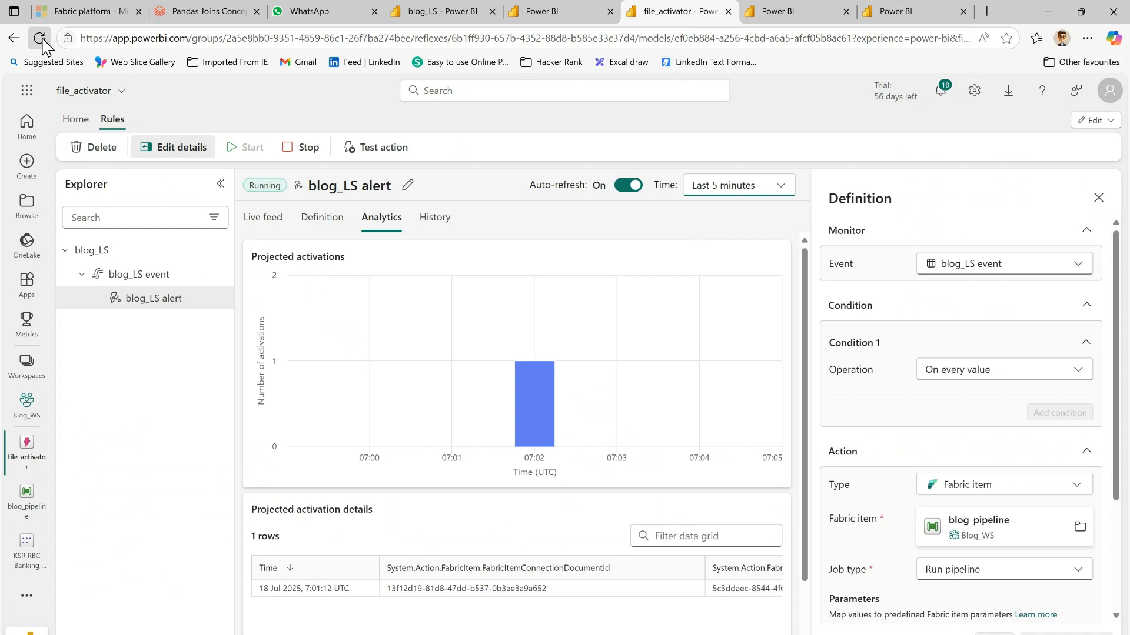
{"action": "left_click", "coordinate": [40, 38]}
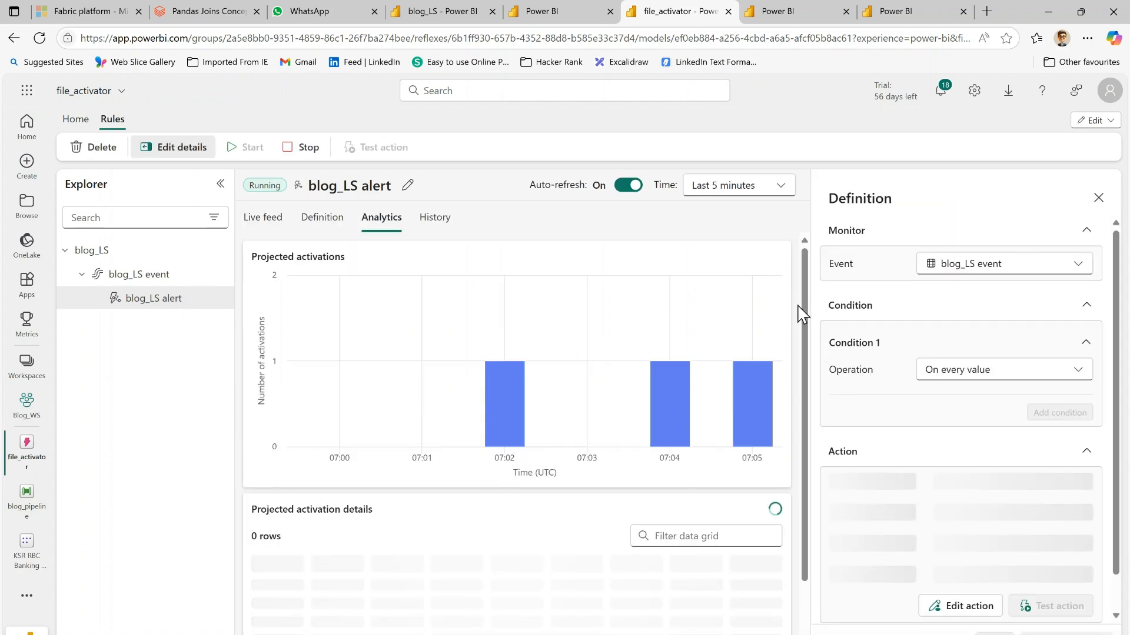
{"action": "mouse_move", "coordinate": [672, 423]}
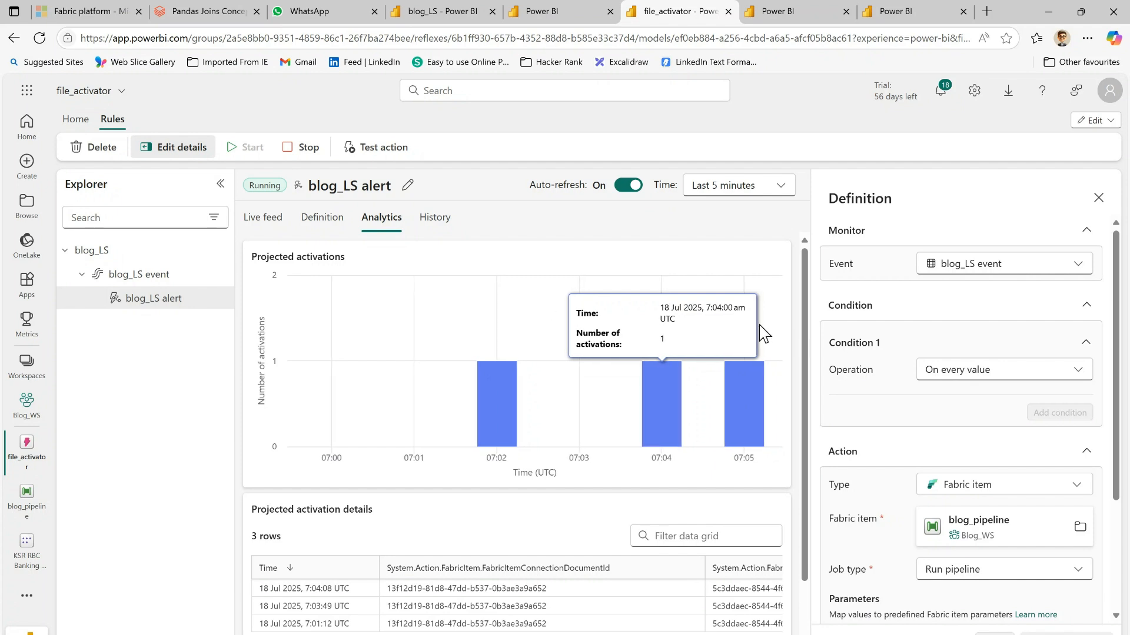
Step: Leave the blog_pipeline run details for the Monitor hub and refresh its activity list to check the pipeline's runs
{"action": "left_click", "coordinate": [573, 12]}
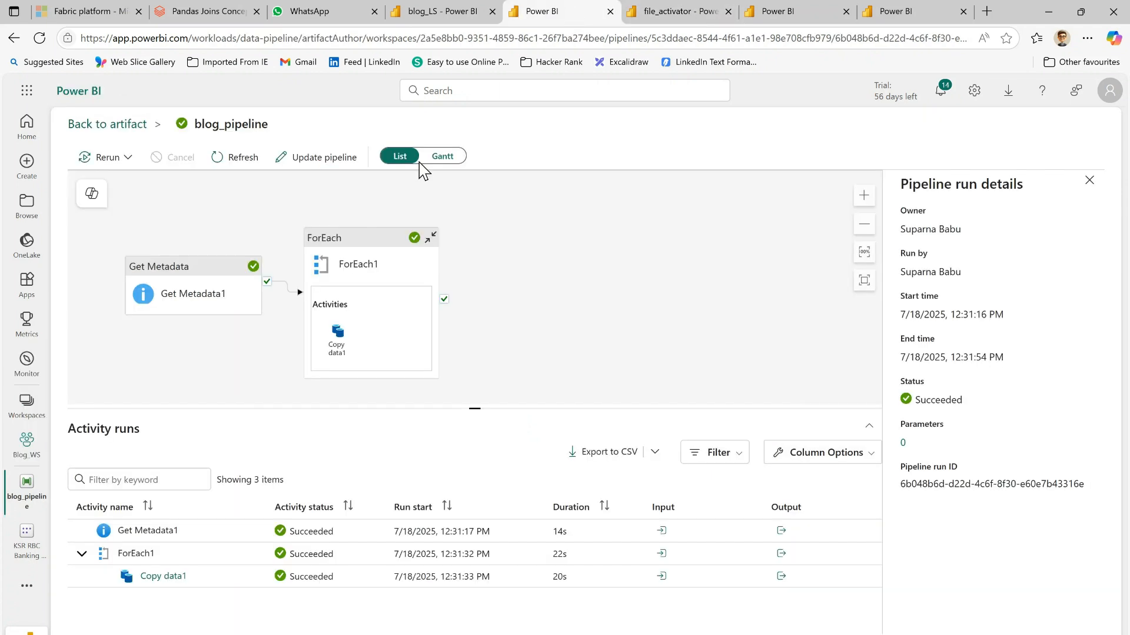
{"action": "left_click", "coordinate": [230, 168]}
{"action": "left_click", "coordinate": [25, 377]}
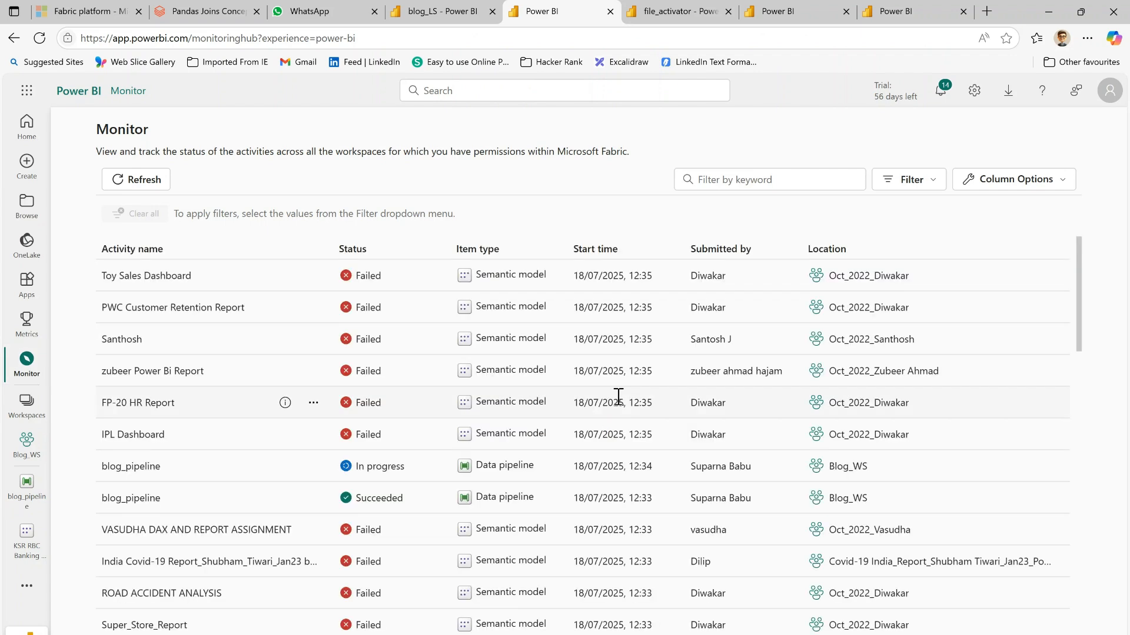
{"action": "left_click", "coordinate": [132, 178]}
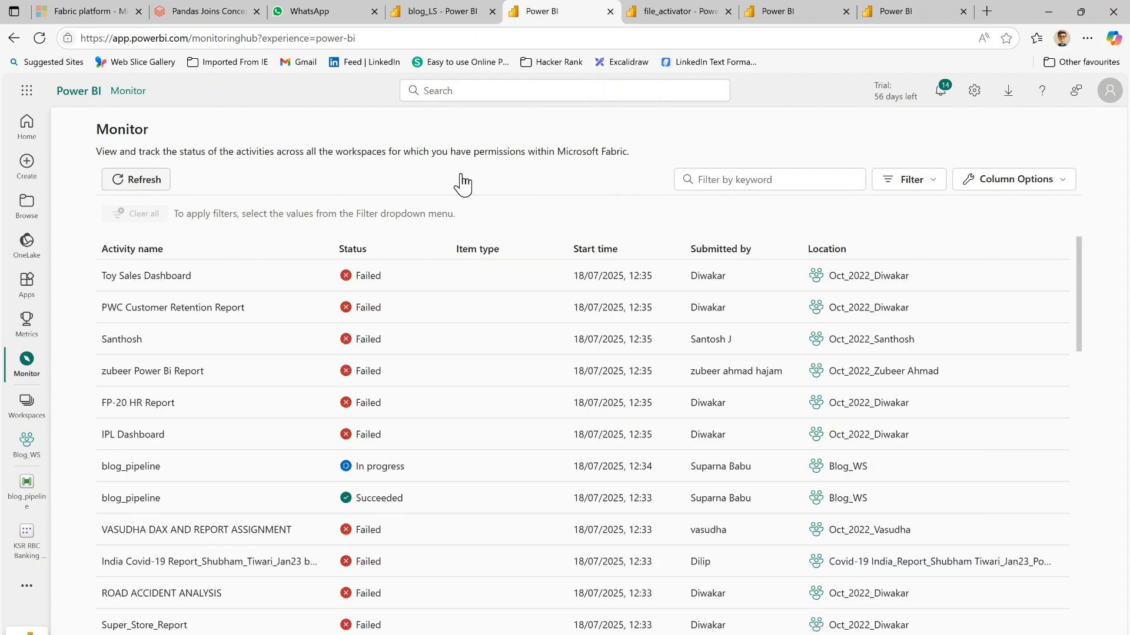
Step: Look through the Monitor activities and sort them by start time, newest first
{"action": "scroll", "coordinate": [504, 285], "scroll_direction": "down", "scroll_amount": 15}
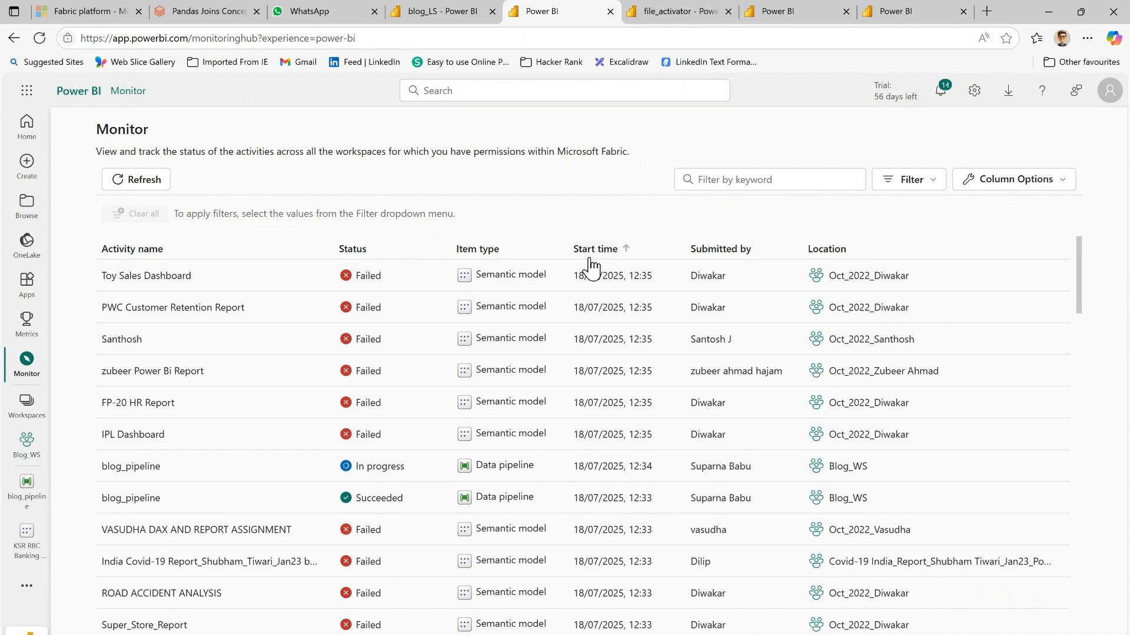
{"action": "left_click", "coordinate": [619, 252]}
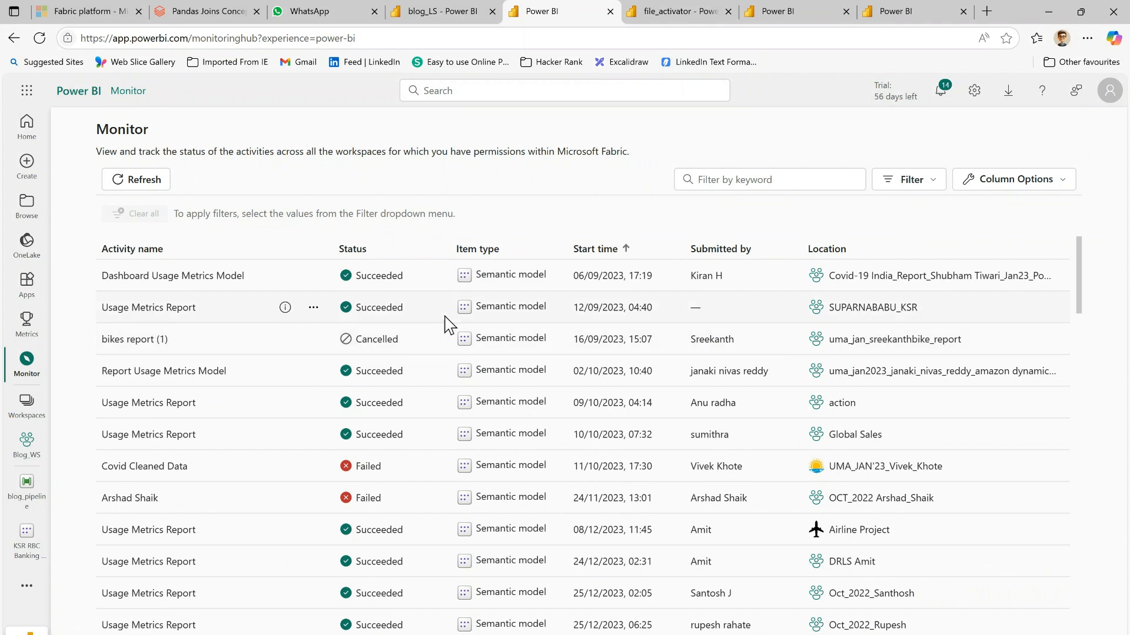
{"action": "left_click", "coordinate": [621, 251]}
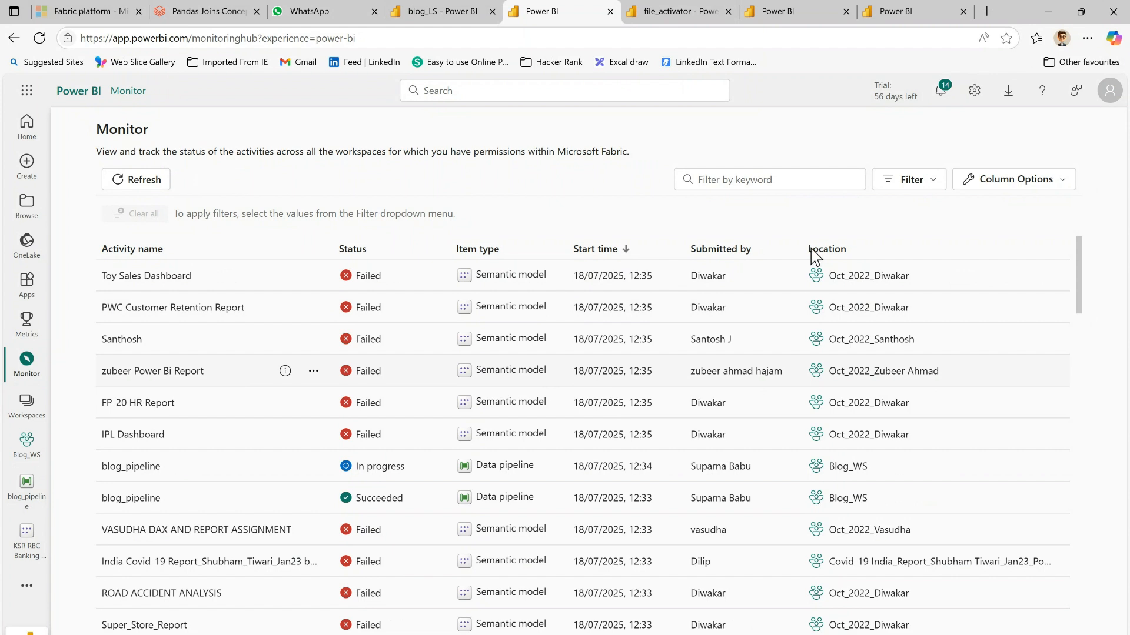
Step: Filter the Monitor activities to the In progress and Not started statuses
{"action": "left_click", "coordinate": [912, 180]}
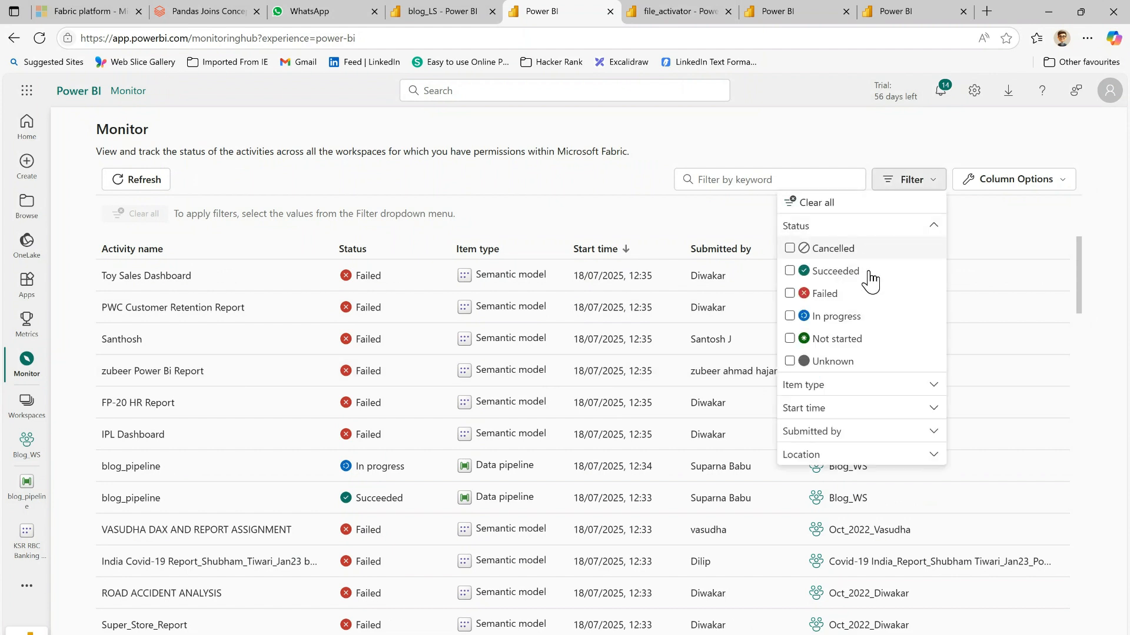
{"action": "left_click", "coordinate": [790, 318]}
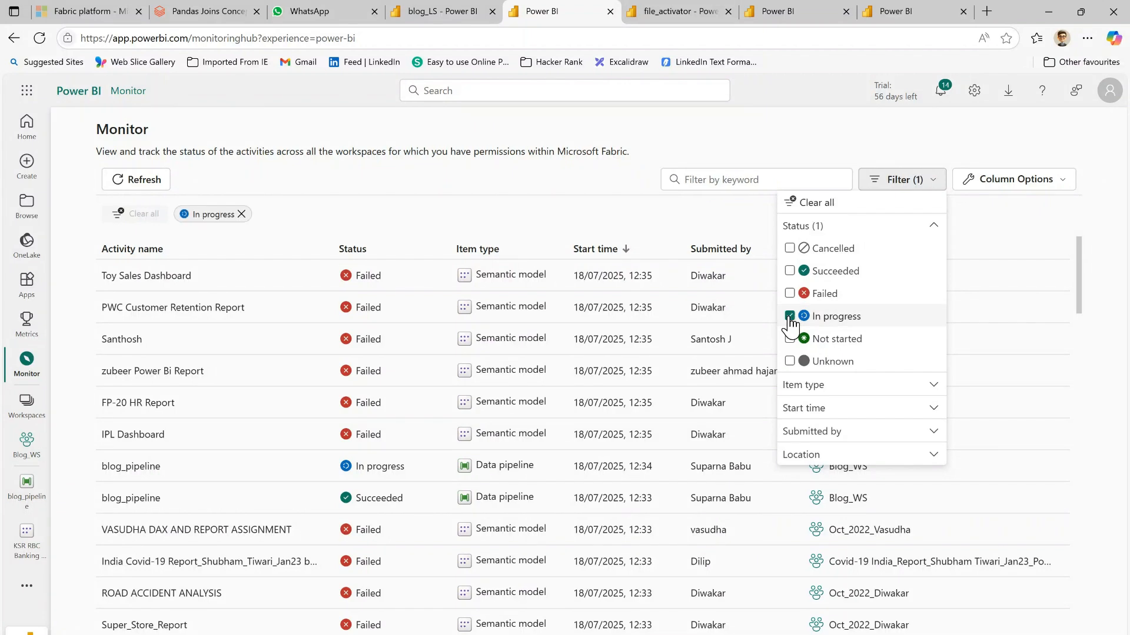
{"action": "left_click", "coordinate": [790, 340]}
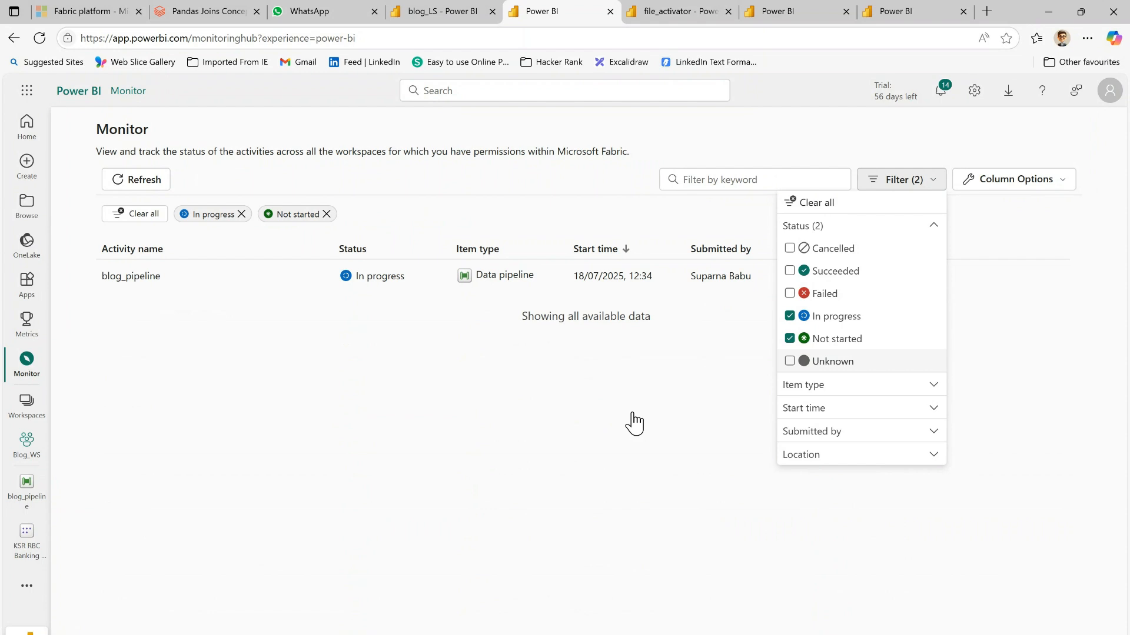
{"action": "left_click", "coordinate": [536, 418]}
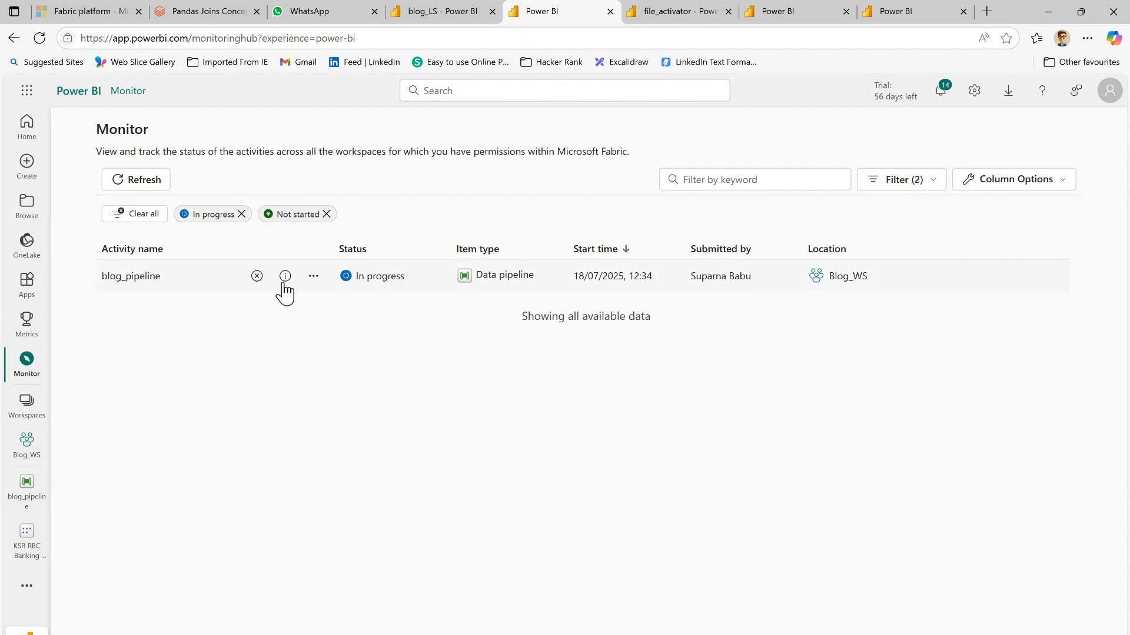
Step: Compare the upload times of the blog_LS files with the in-progress blog_pipeline run, and examine that run's activity details
{"action": "left_click", "coordinate": [436, 16]}
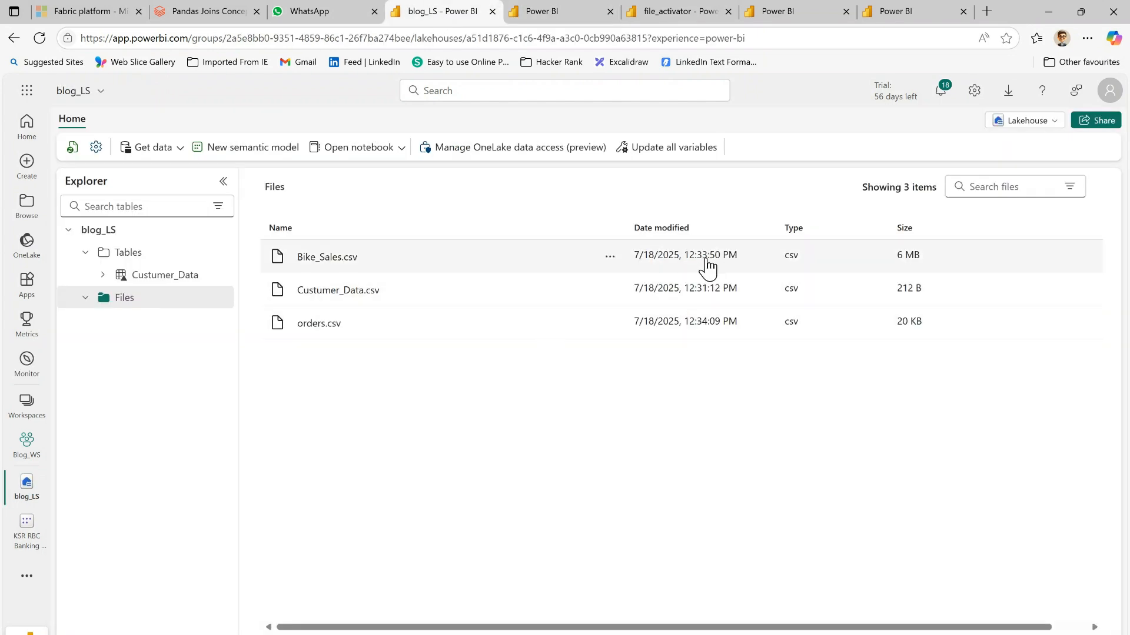
{"action": "left_click", "coordinate": [582, 21]}
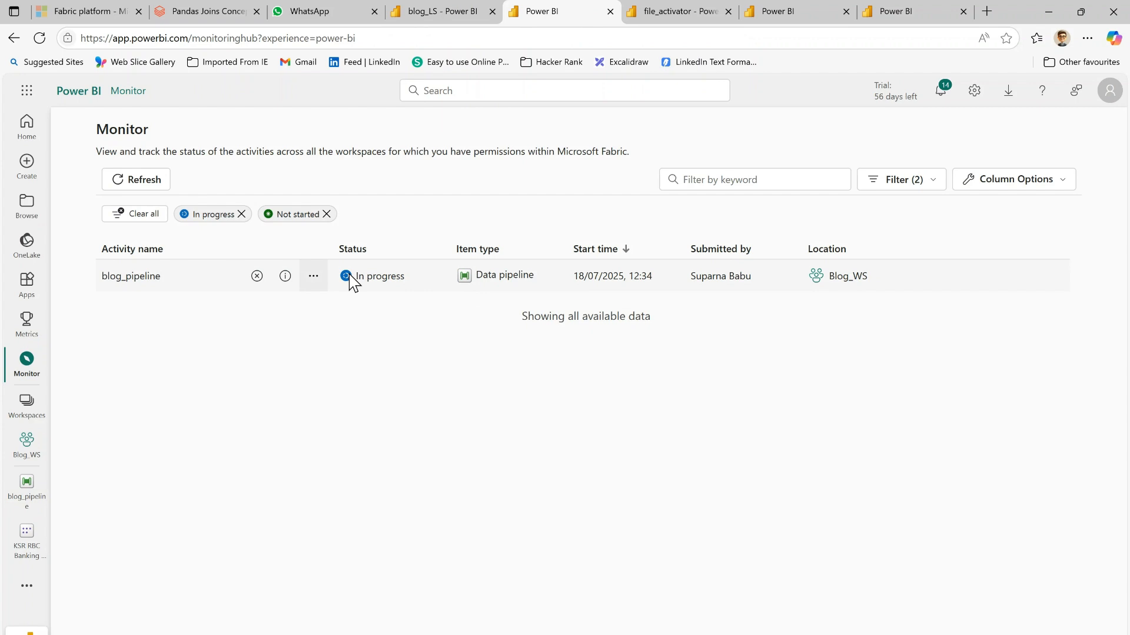
{"action": "left_click", "coordinate": [132, 277]}
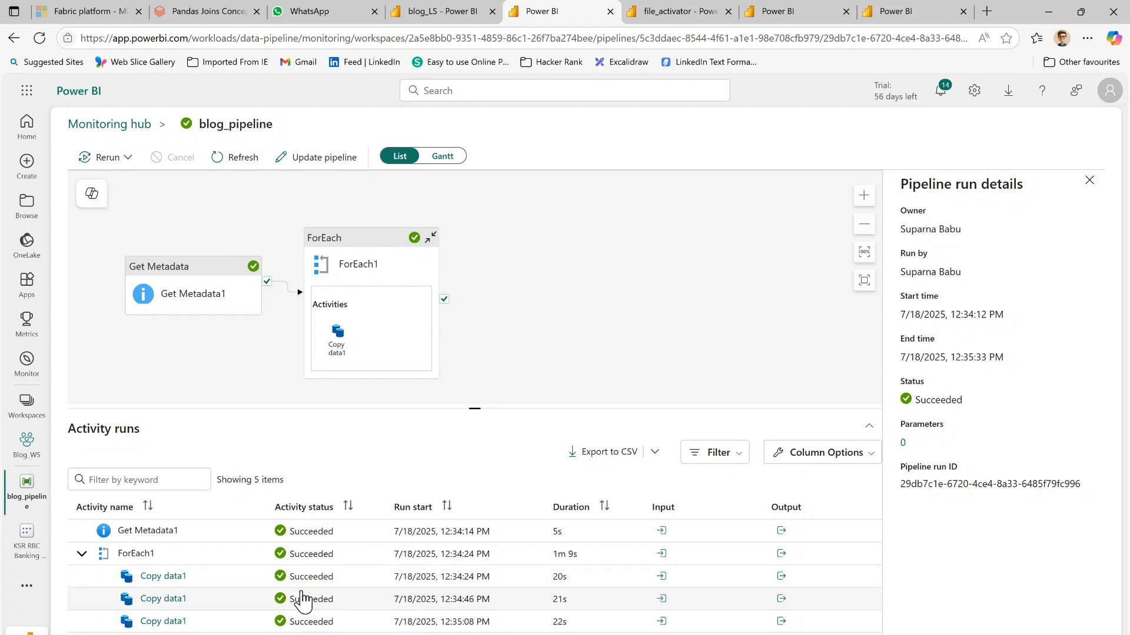
{"action": "left_click", "coordinate": [442, 13]}
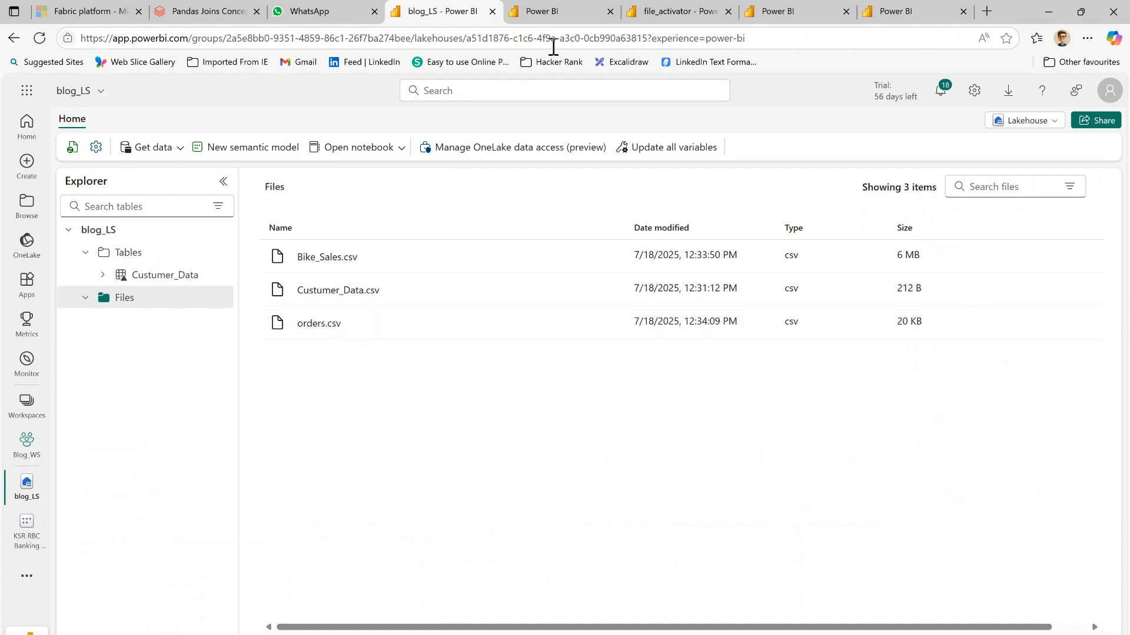
{"action": "left_click", "coordinate": [551, 12]}
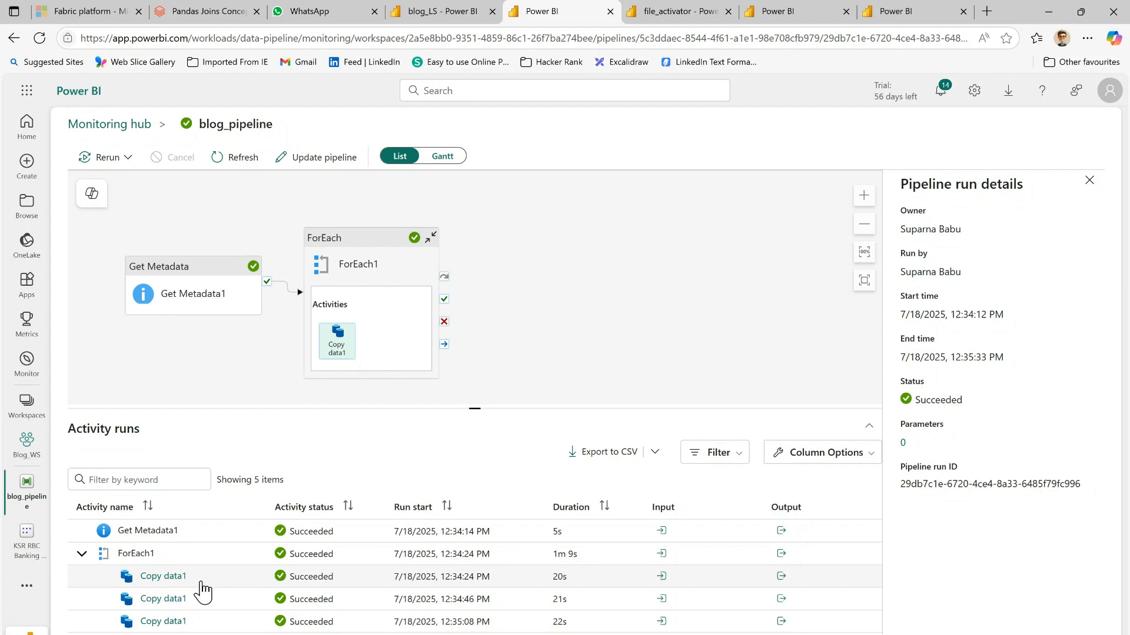
Step: Return to the blog_LS lakehouse and refresh its Tables folder
{"action": "left_click", "coordinate": [436, 15]}
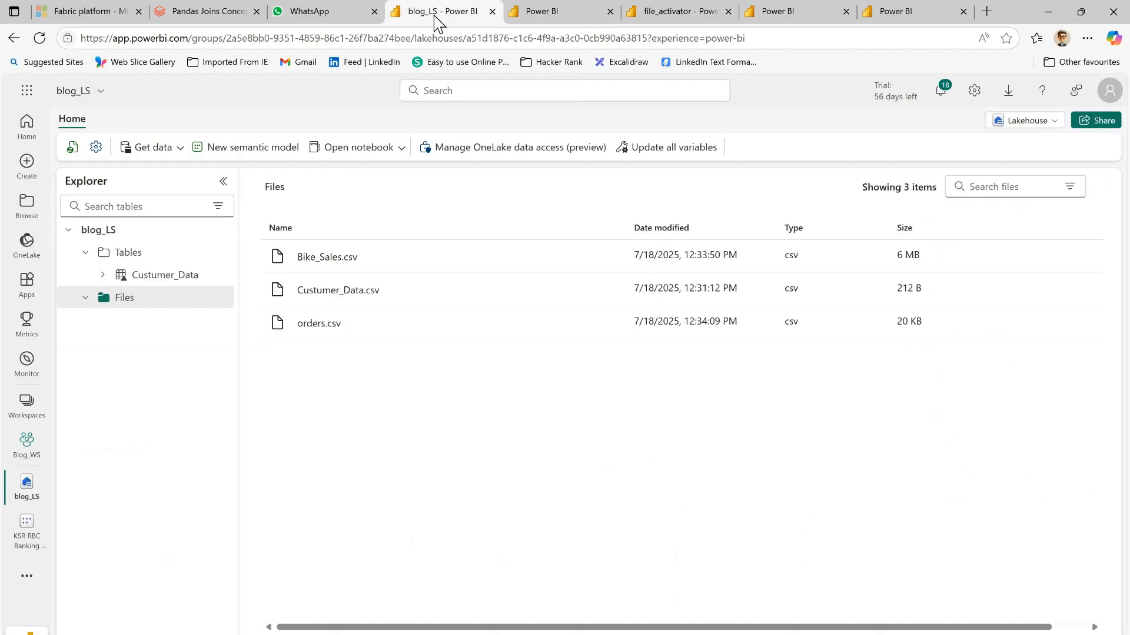
{"action": "left_click", "coordinate": [220, 257]}
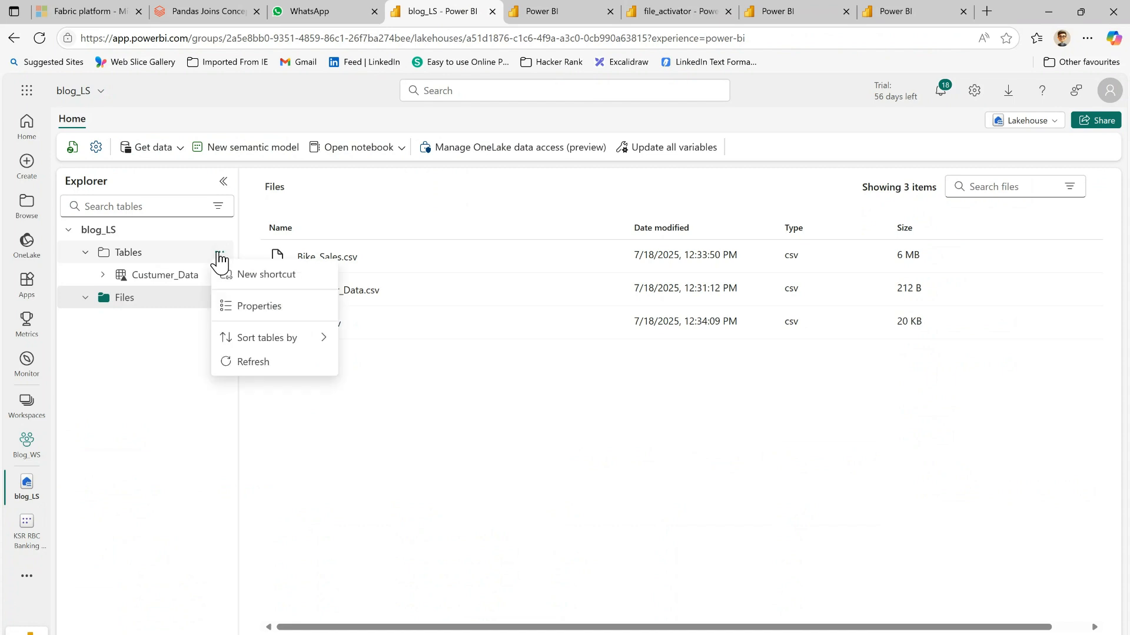
{"action": "left_click", "coordinate": [257, 365]}
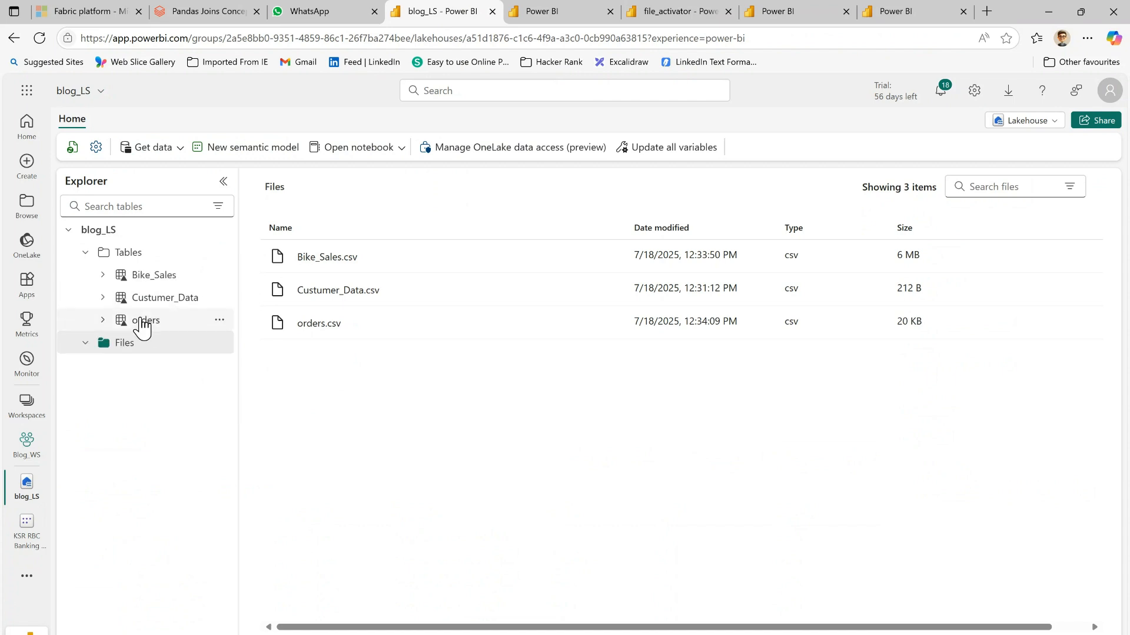
Step: Inspect the Bike_Sales table's properties, underlying files and data preview, and return to the lakehouse's Files list
{"action": "left_click", "coordinate": [159, 281]}
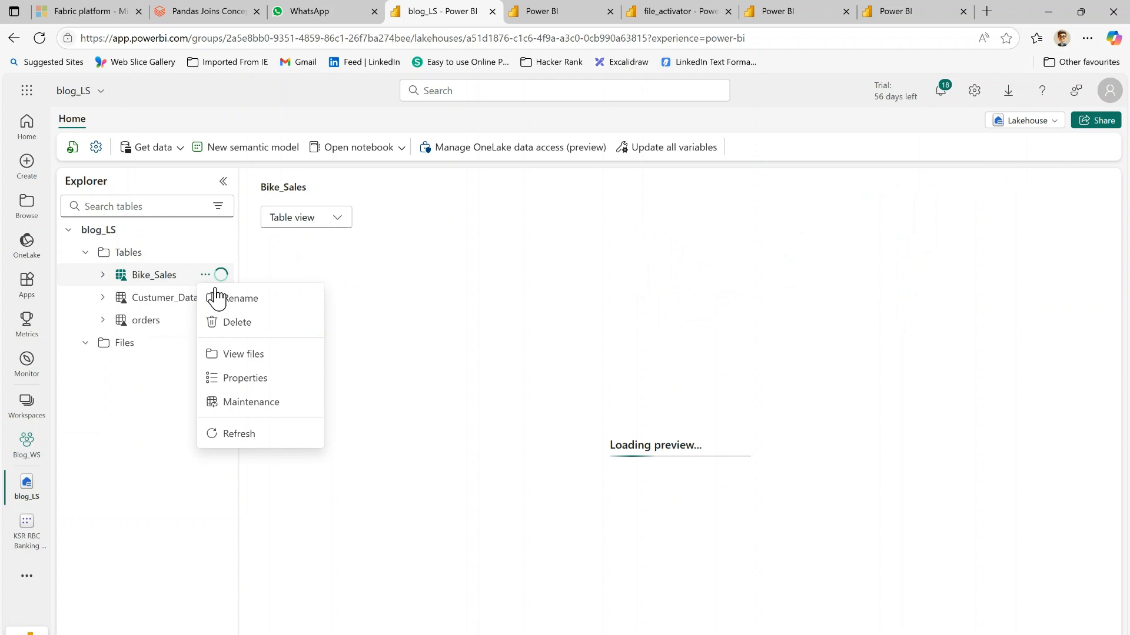
{"action": "left_click", "coordinate": [253, 379]}
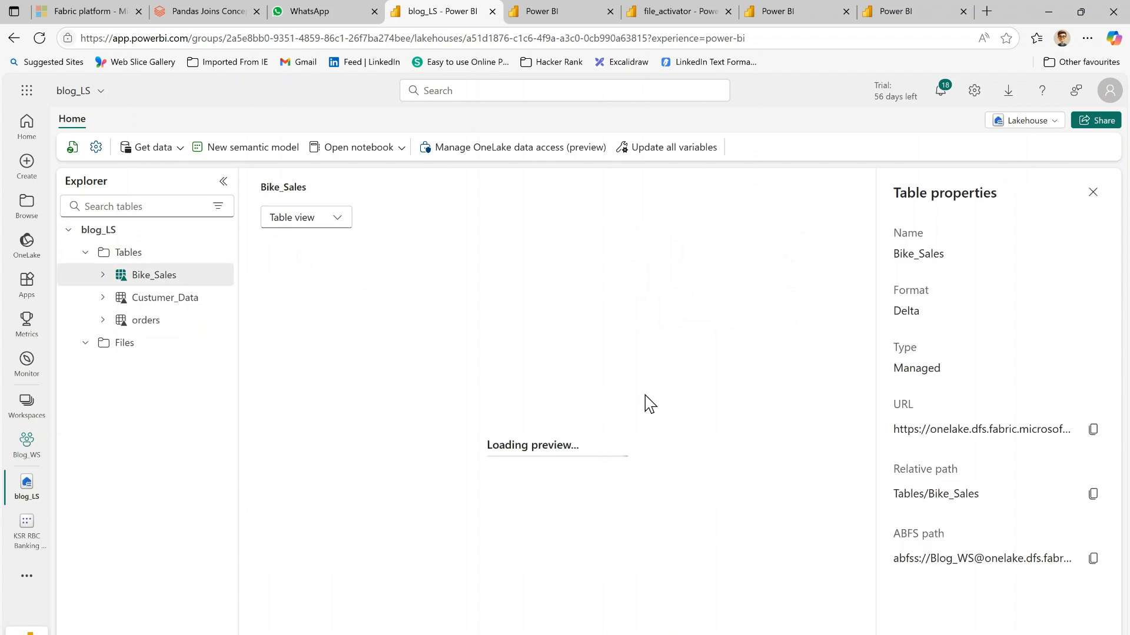
{"action": "left_click", "coordinate": [1093, 193]}
{"action": "left_click", "coordinate": [219, 275]}
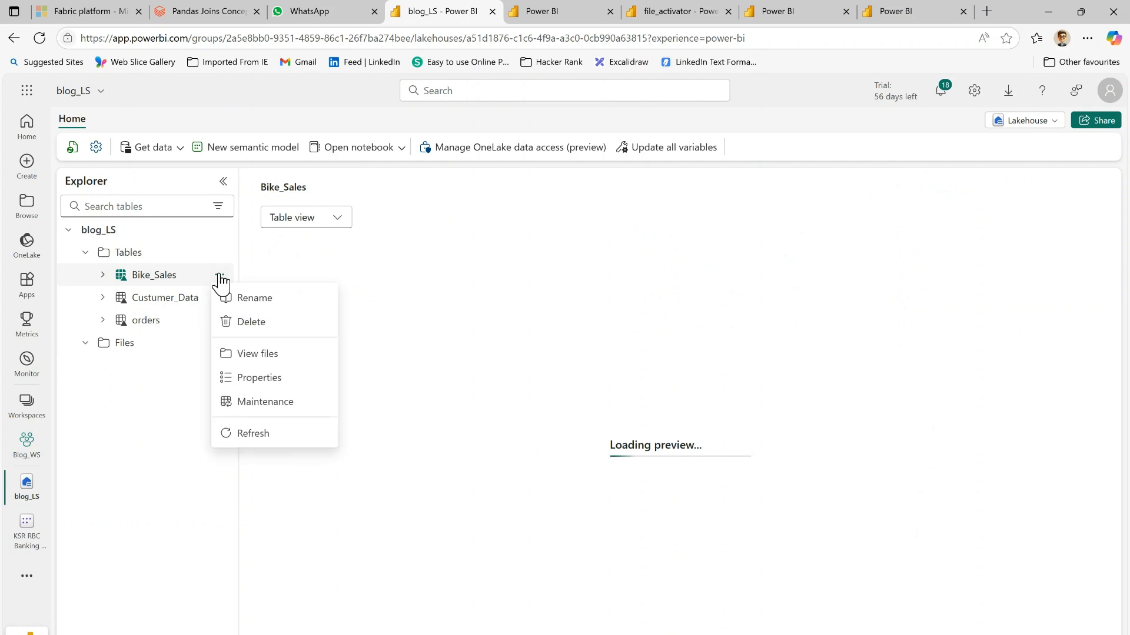
{"action": "left_click", "coordinate": [258, 354]}
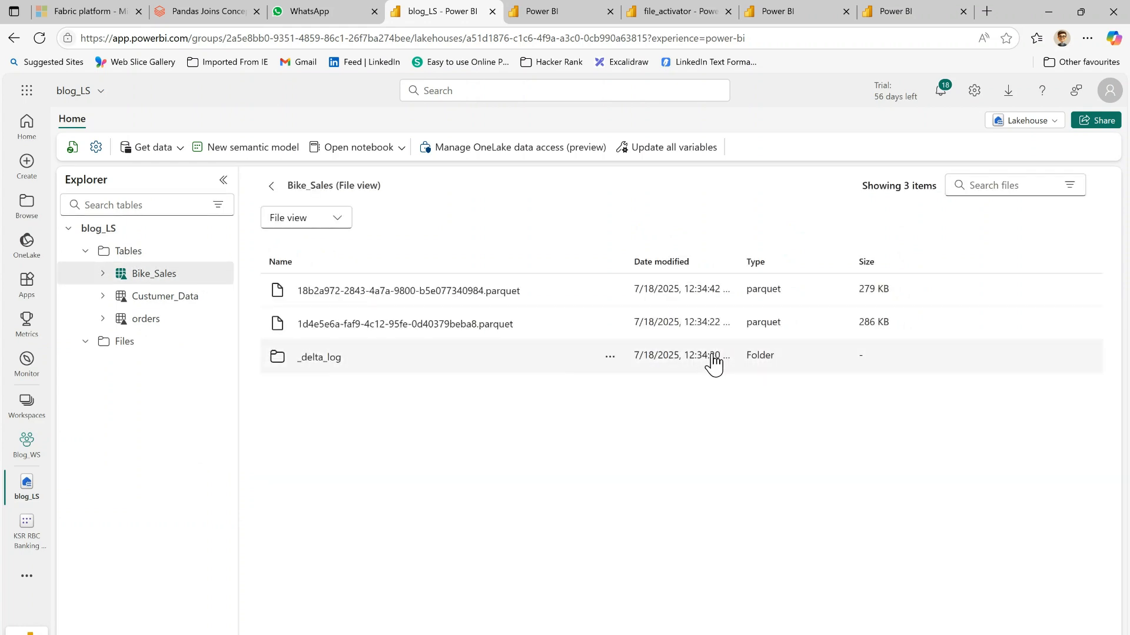
{"action": "left_click", "coordinate": [150, 281]}
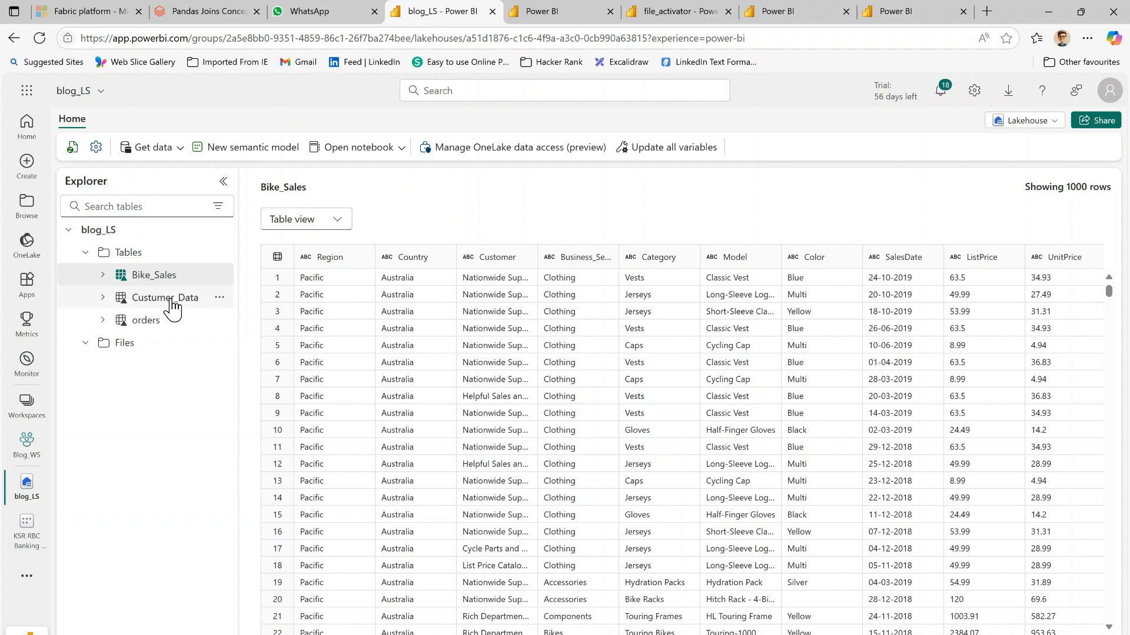
{"action": "left_click", "coordinate": [124, 343]}
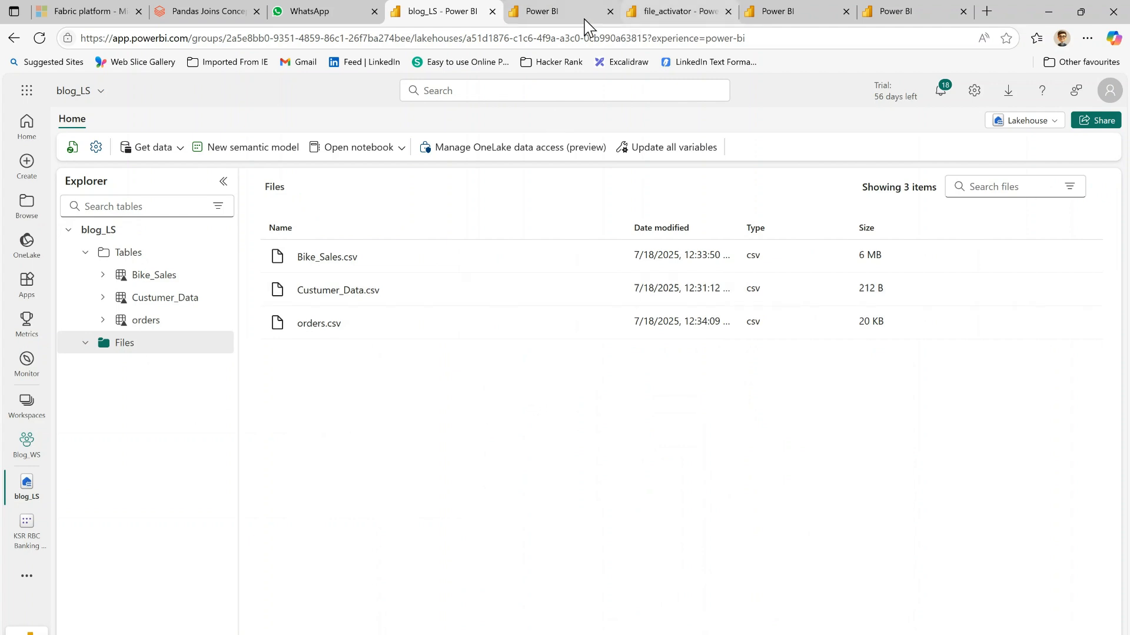
Step: Review the blog_LS alert's activations in file_activator and the blog_pipeline run details, and return to the blog_LS files
{"action": "left_click", "coordinate": [662, 11]}
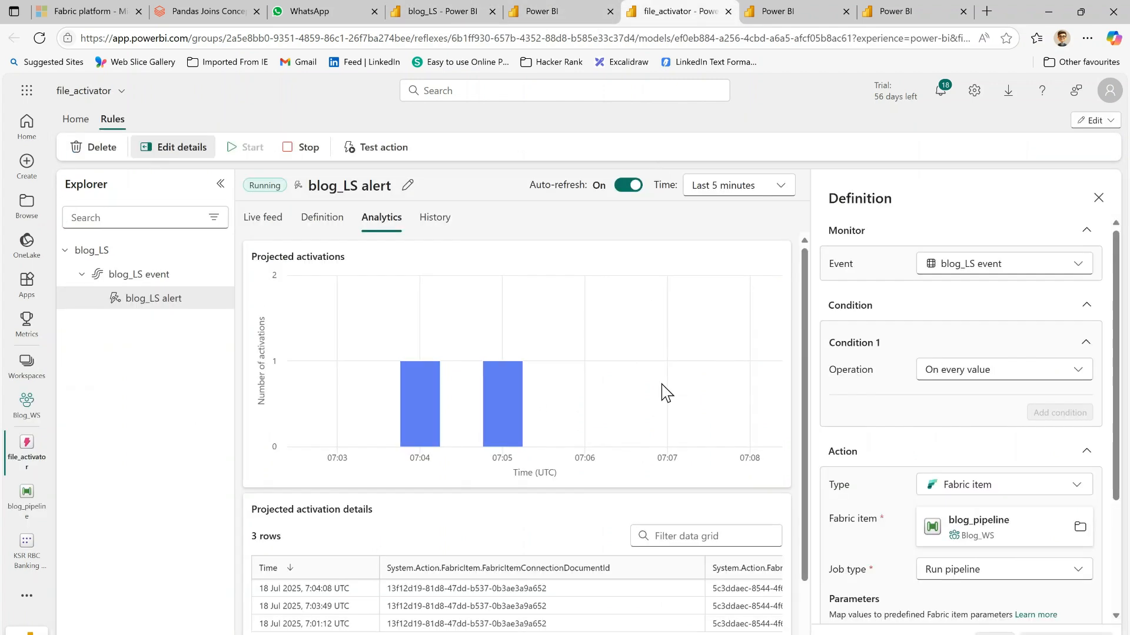
{"action": "mouse_move", "coordinate": [570, 407]}
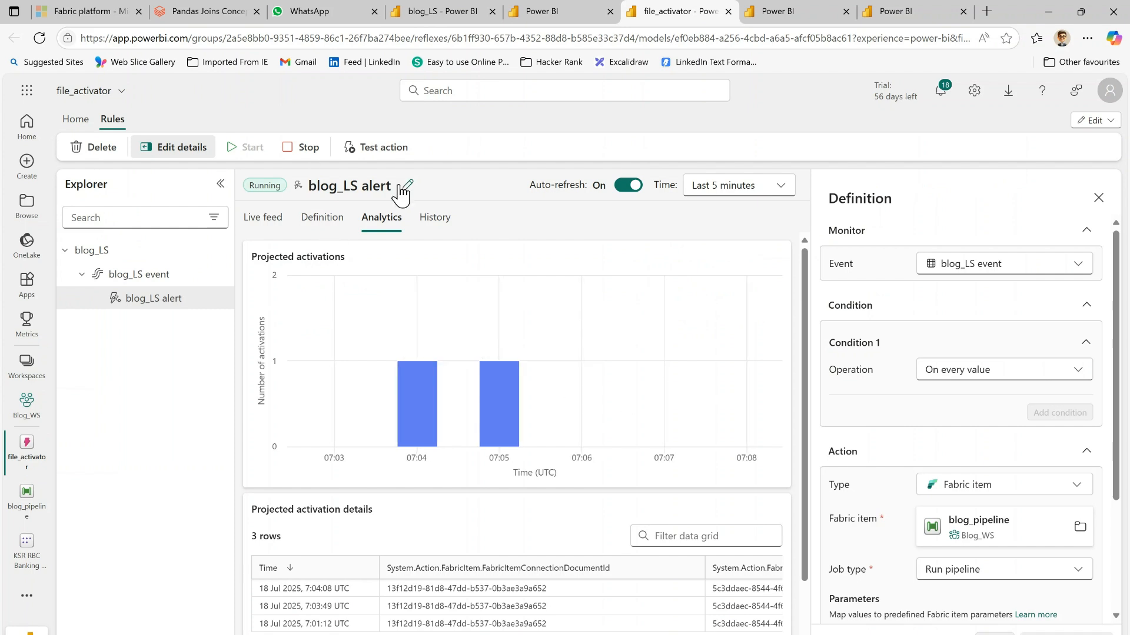
{"action": "left_click", "coordinate": [544, 16]}
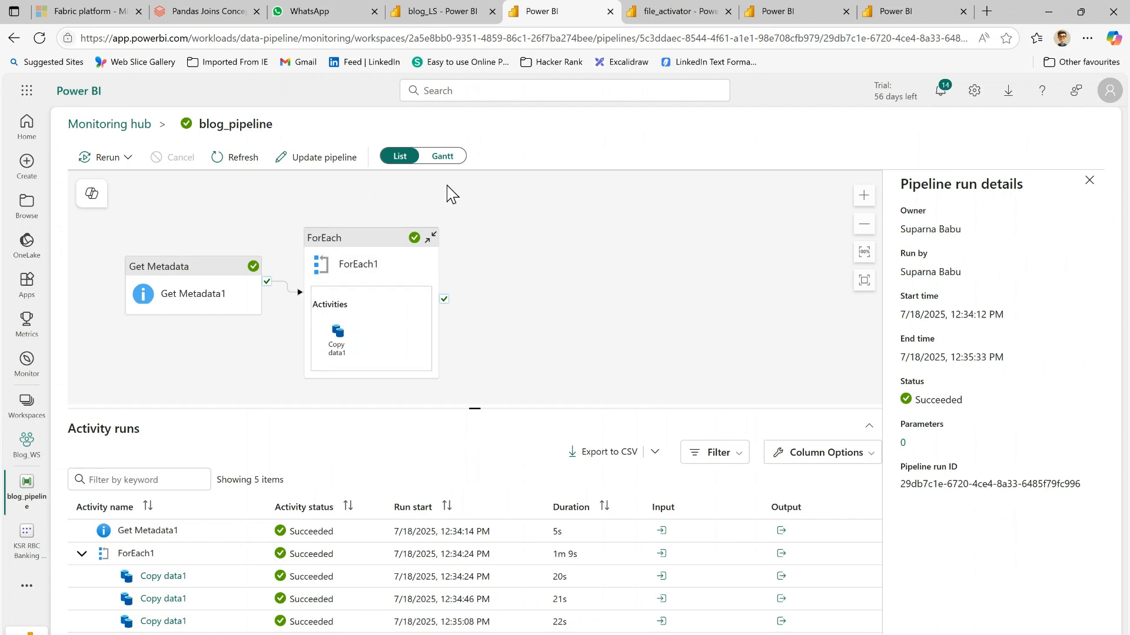
{"action": "left_click", "coordinate": [433, 16]}
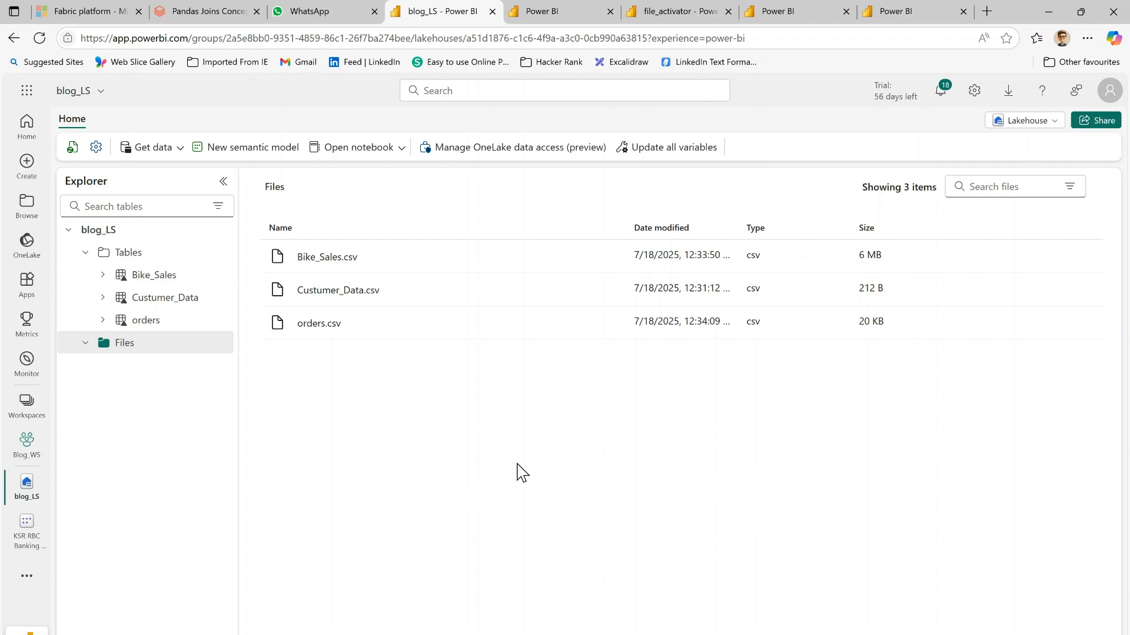
Step: Review the Blog_WS workspace items, opening the blog_LS lakehouse and going back to the workspace list
{"action": "left_click", "coordinate": [803, 20]}
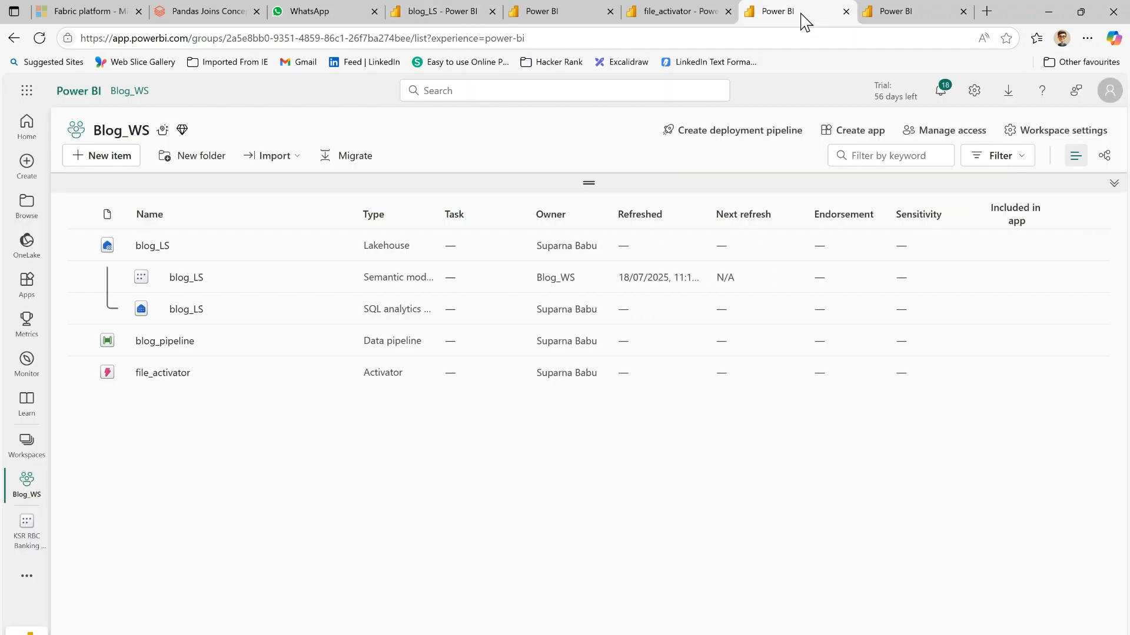
{"action": "left_click", "coordinate": [155, 248]}
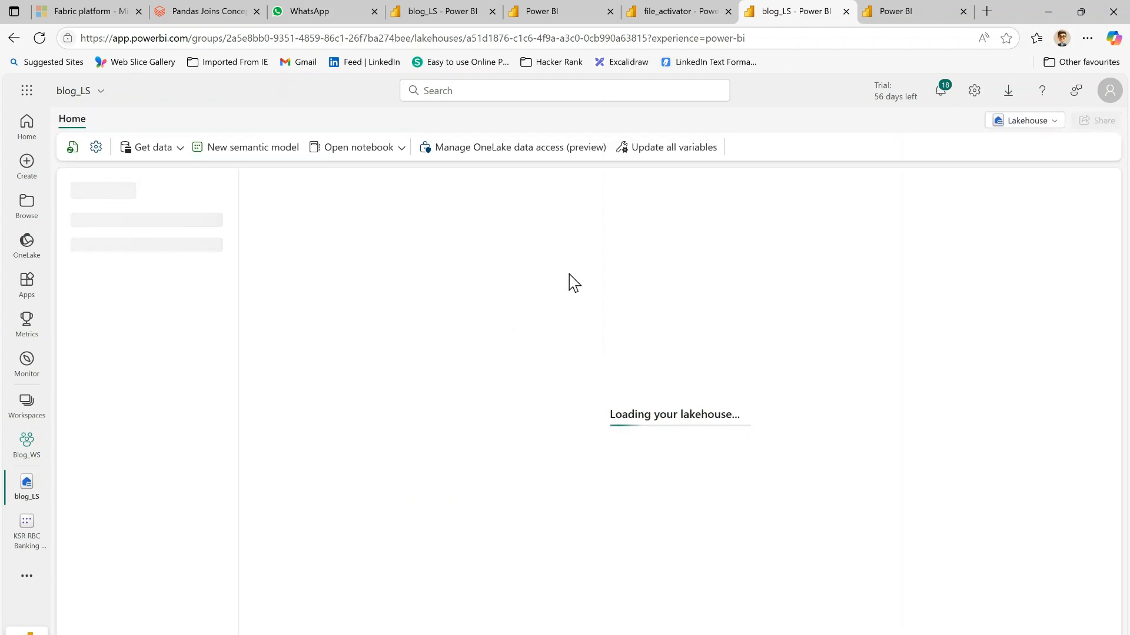
{"action": "left_click", "coordinate": [15, 38]}
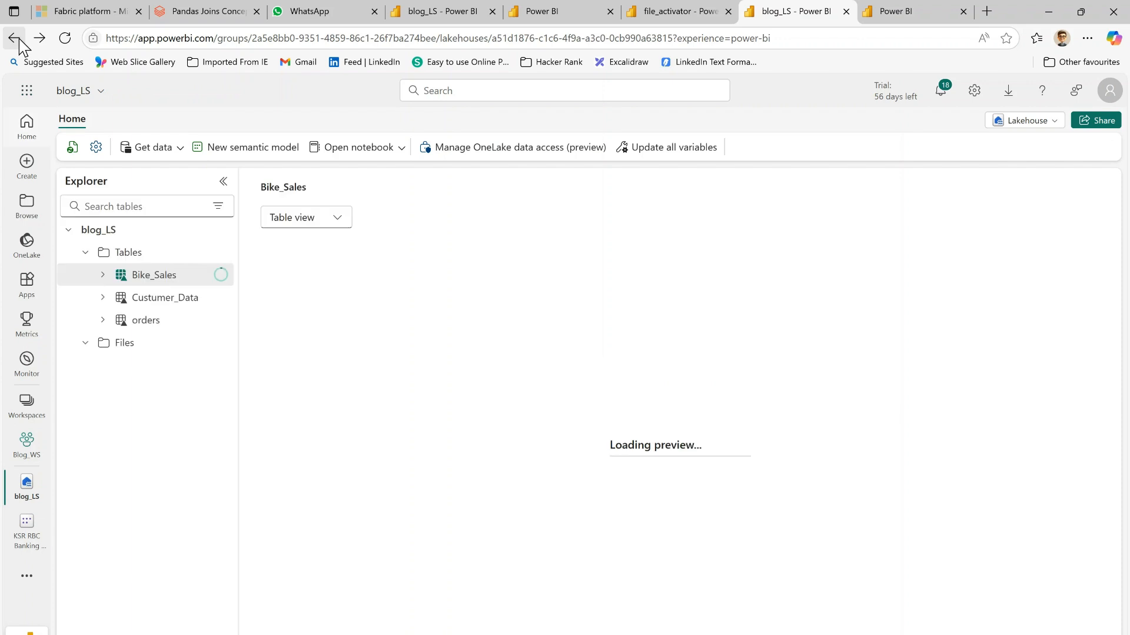
{"action": "left_click", "coordinate": [13, 38]}
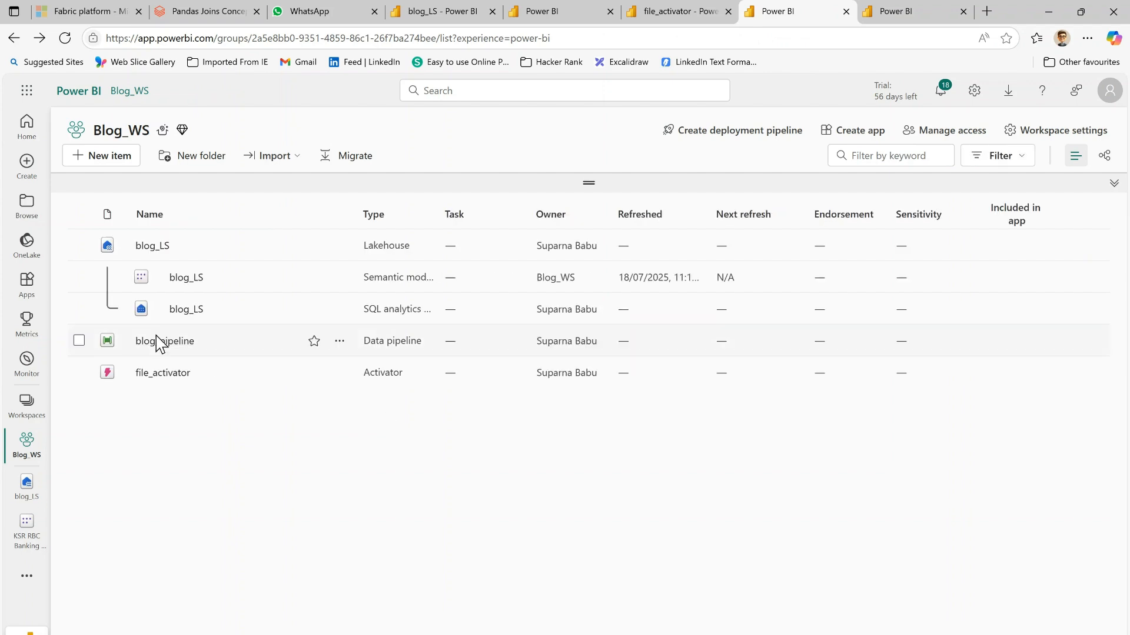
Step: Examine the Get Metadata, ForEach and Copy data activities in the blog_pipeline run diagram
{"action": "left_click", "coordinate": [575, 9]}
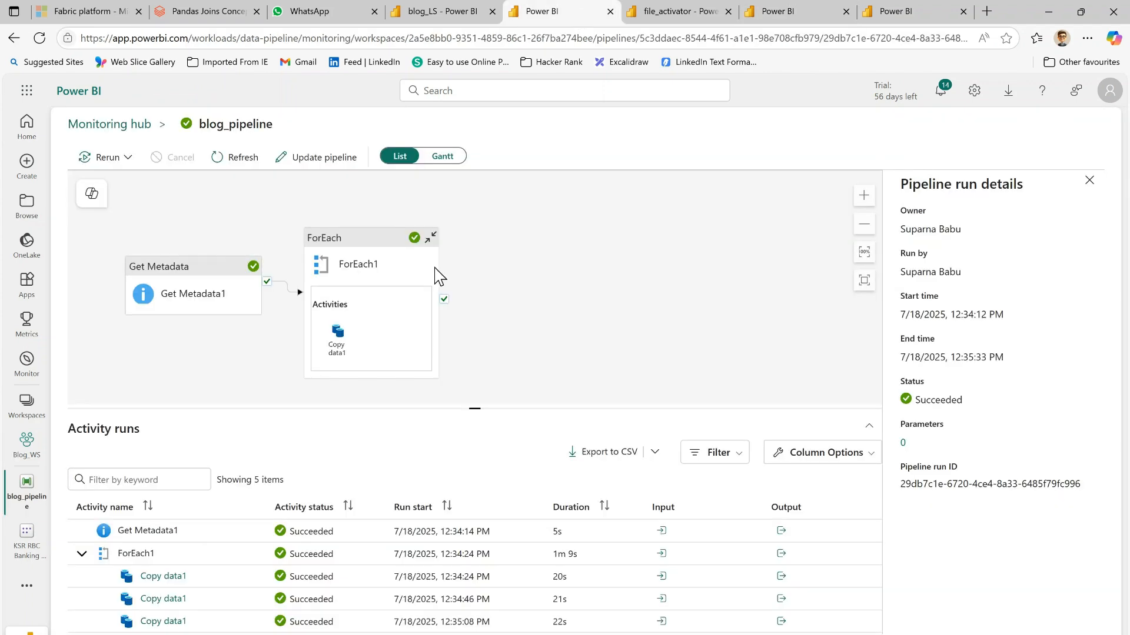
{"action": "left_click", "coordinate": [182, 274]}
{"action": "left_click", "coordinate": [338, 246]}
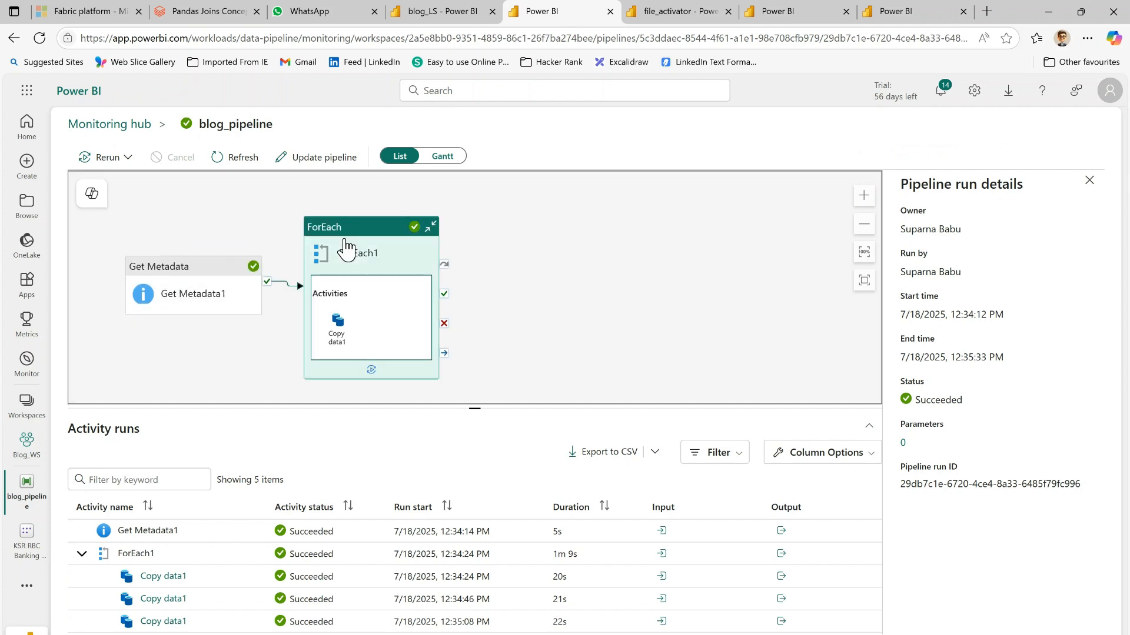
{"action": "left_click", "coordinate": [338, 318]}
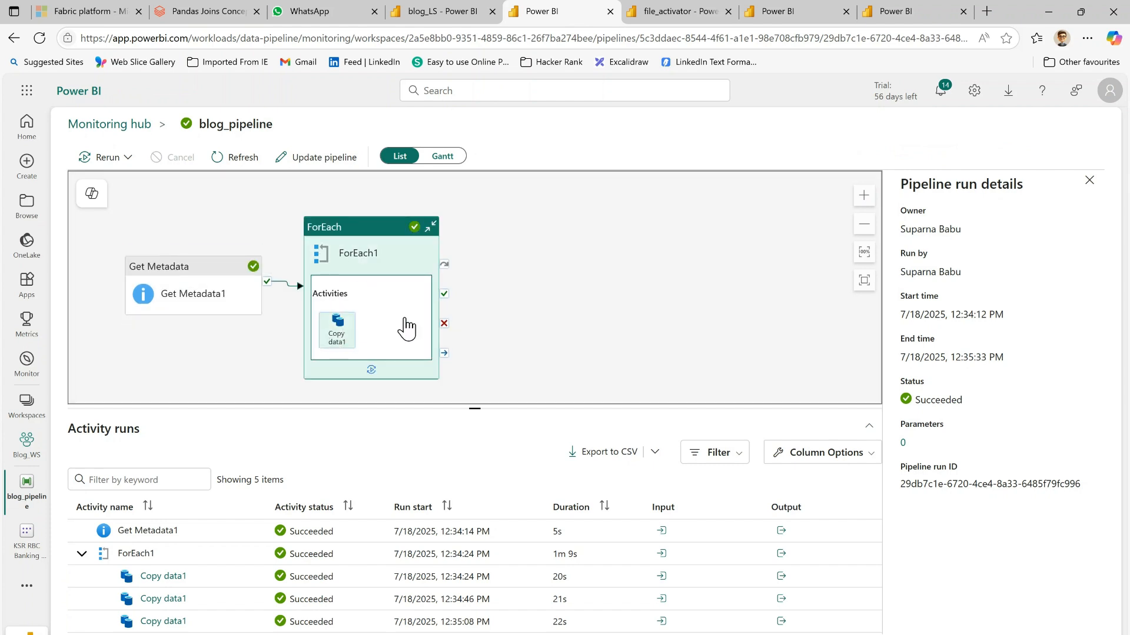
Step: Revisit the file_activator analytics, the Blog_WS items and the blog_LS files, and switch to the FabricDemo presentation in PowerPoint
{"action": "left_click", "coordinate": [683, 15]}
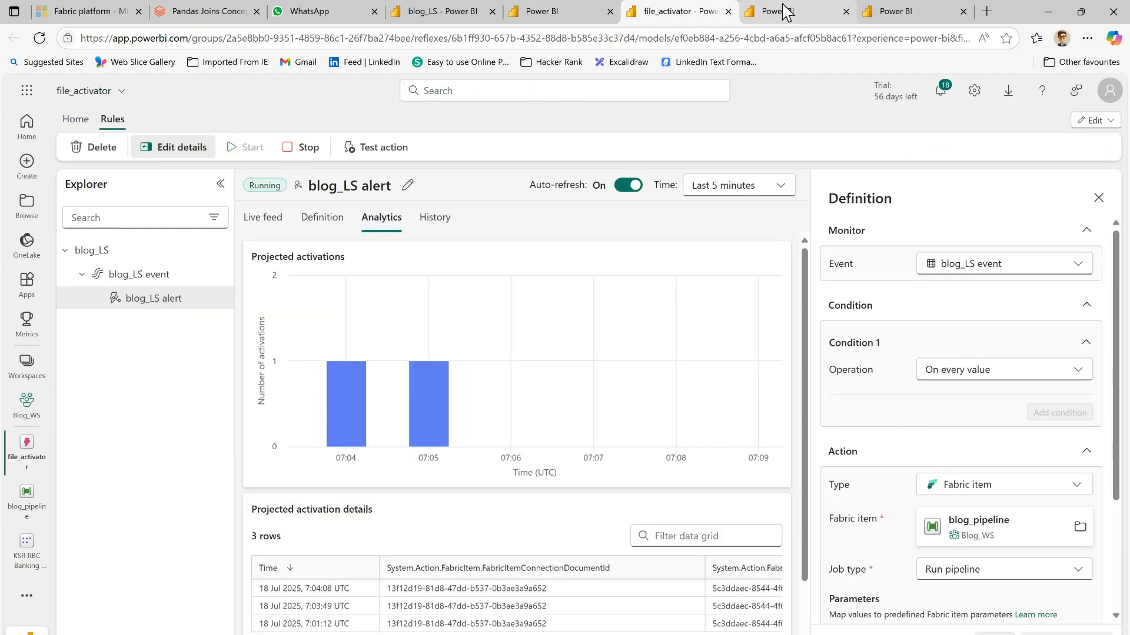
{"action": "left_click", "coordinate": [787, 11]}
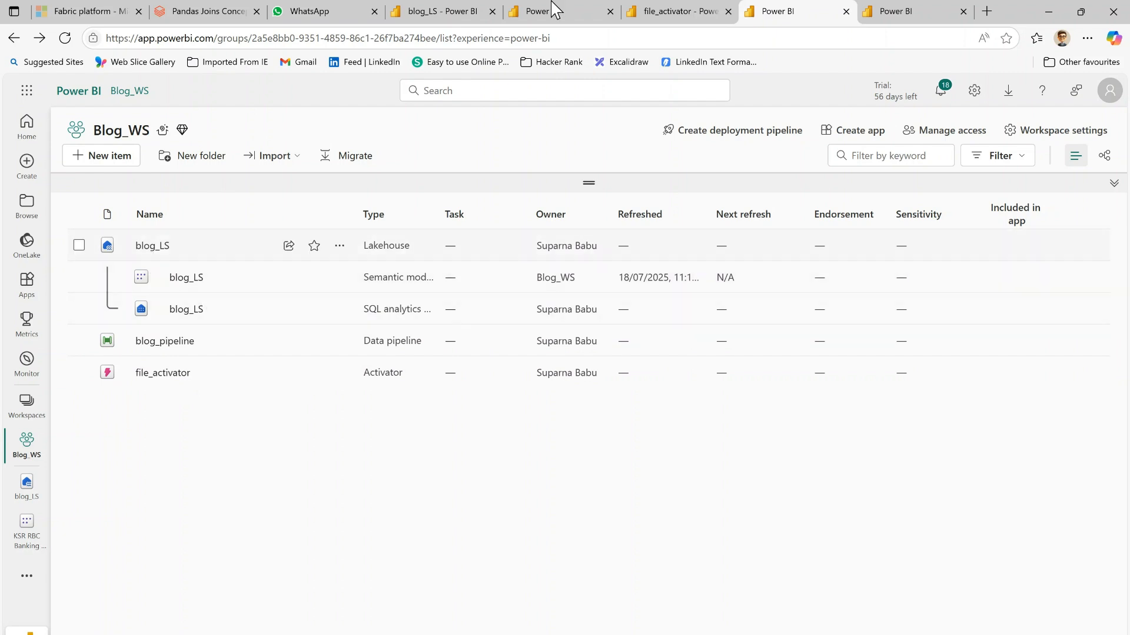
{"action": "left_click", "coordinate": [447, 11]}
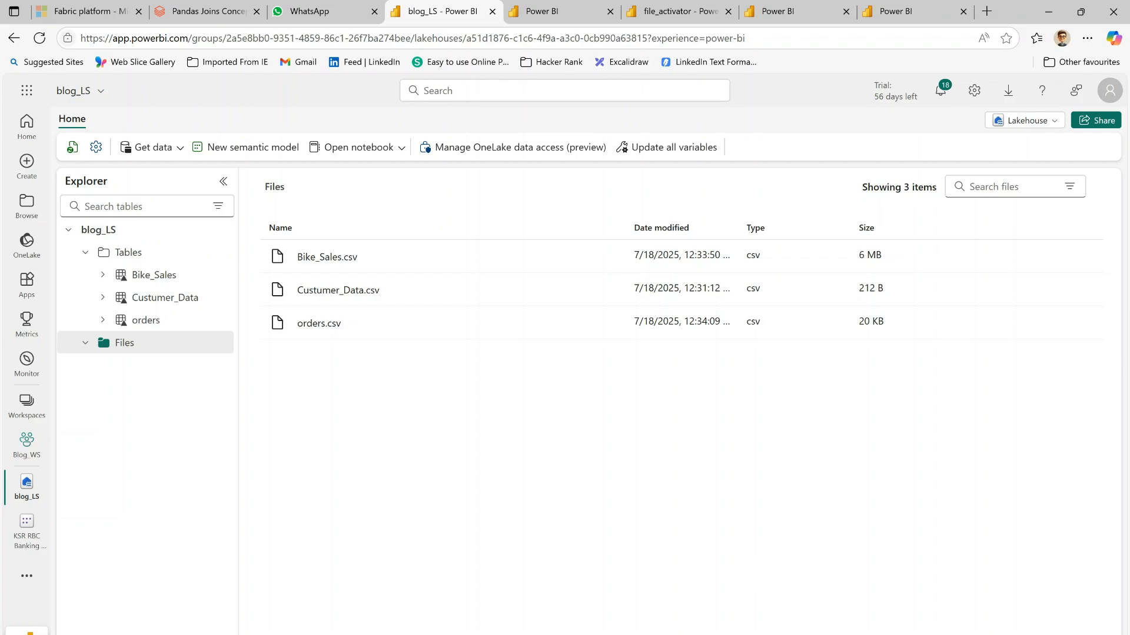
{"action": "key", "text": "alt+Tab"}
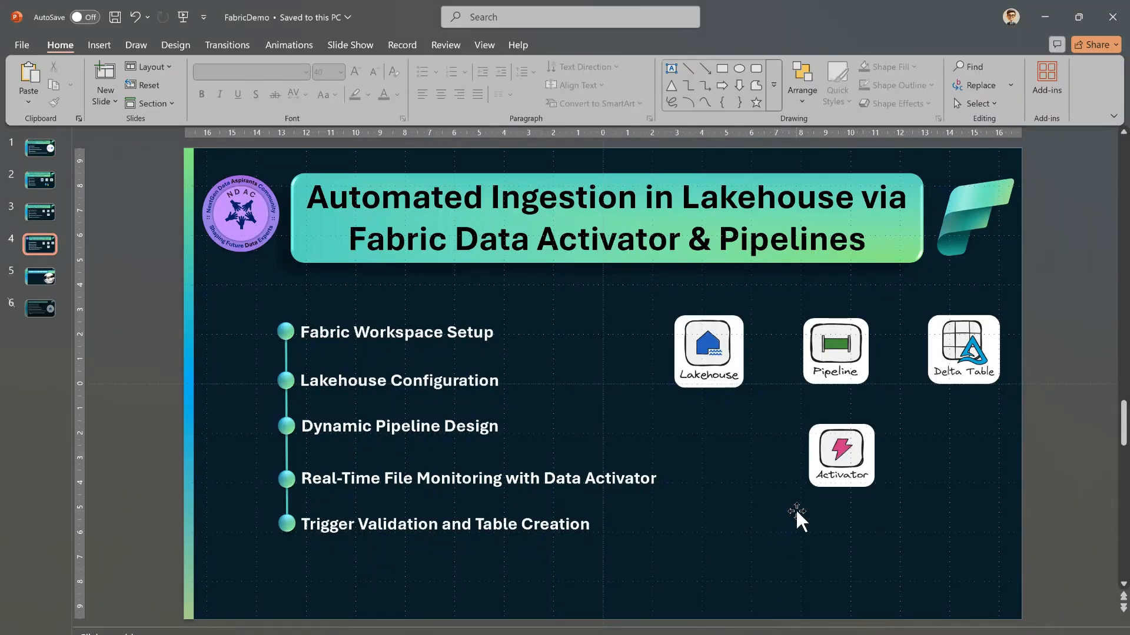